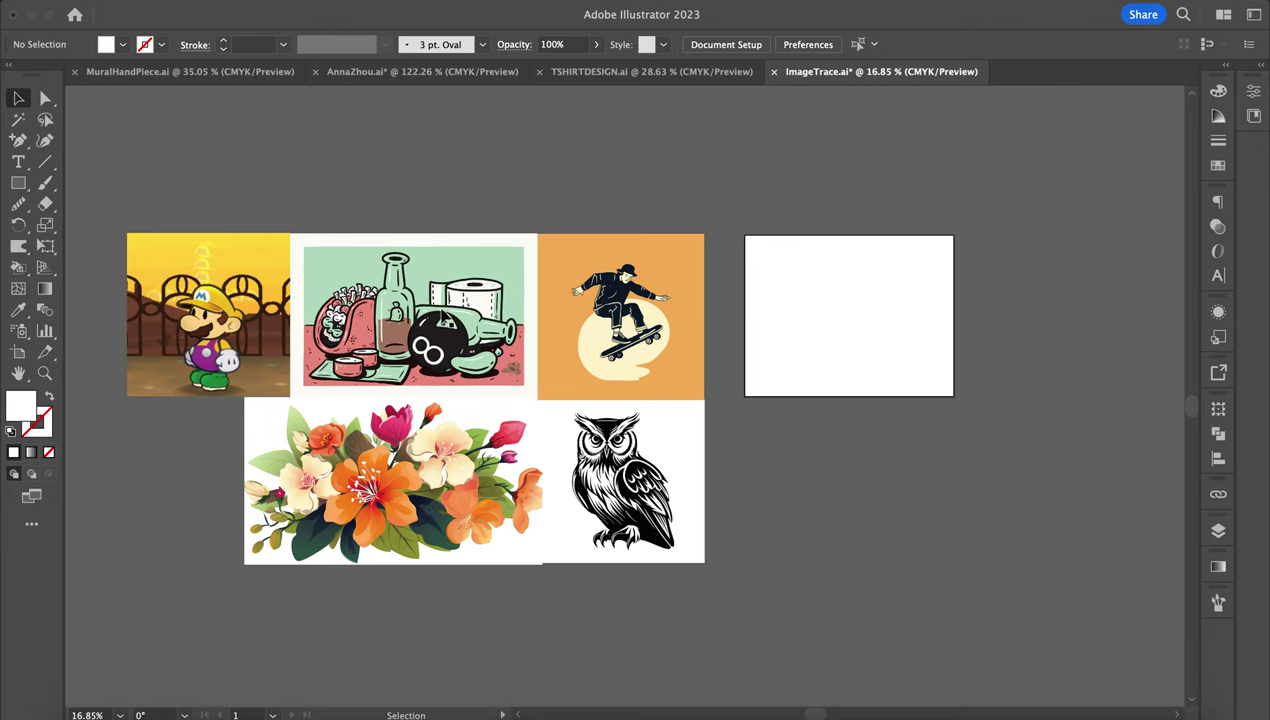
Navigate the canvas to a close, 50.19% view of the Mario picture and the still life.
scroll(490, 405, "left", 5)
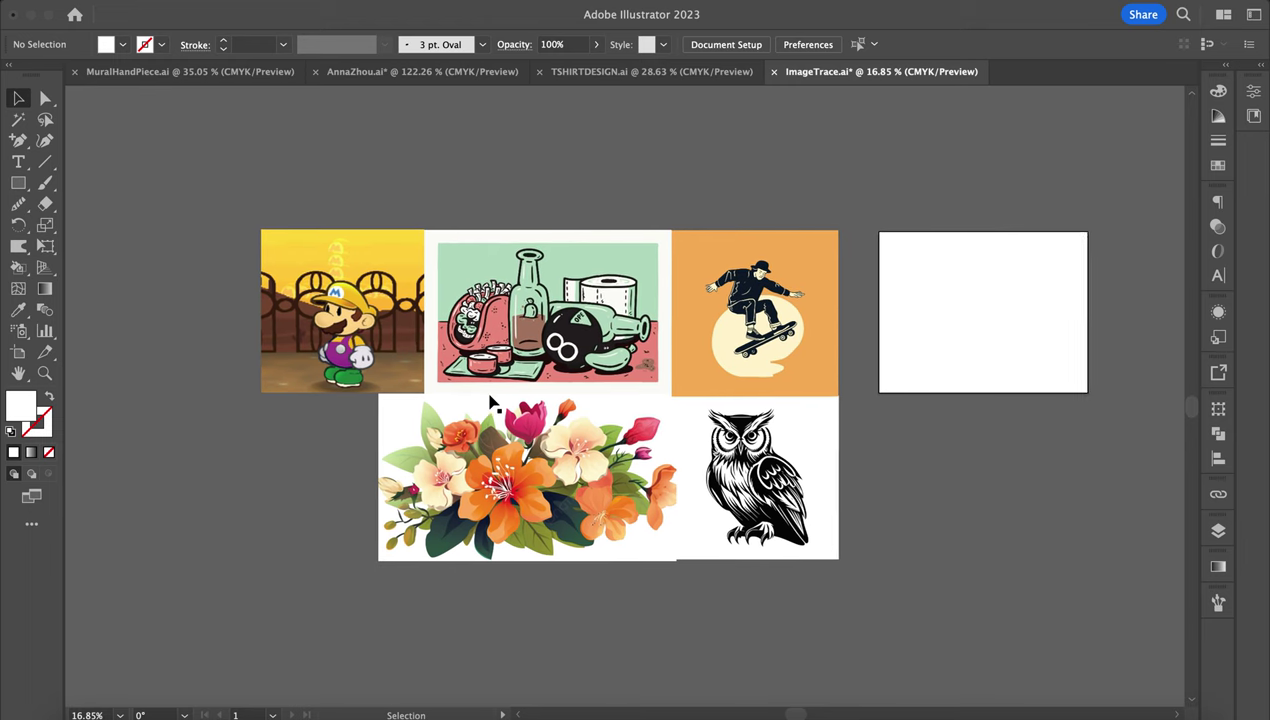
scroll(715, 440, "left", 3)
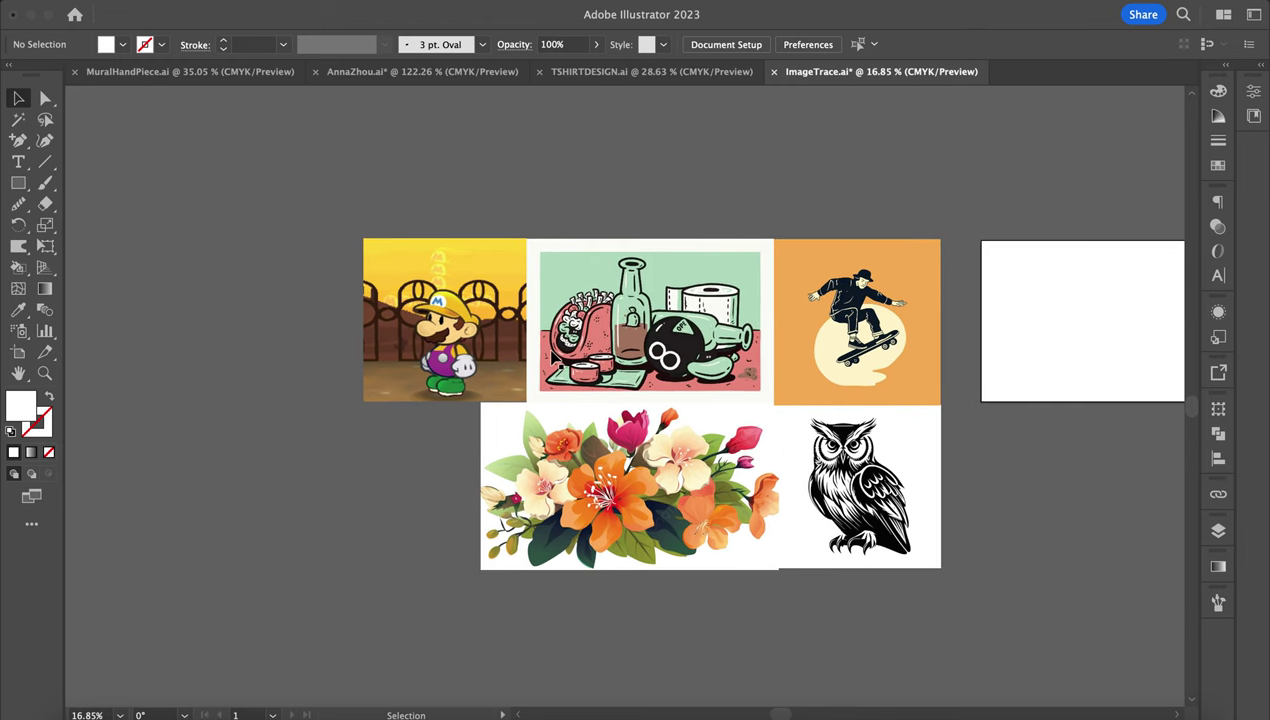
scroll(553, 358, "up", 3, "alt")
scroll(553, 358, "up", 4)
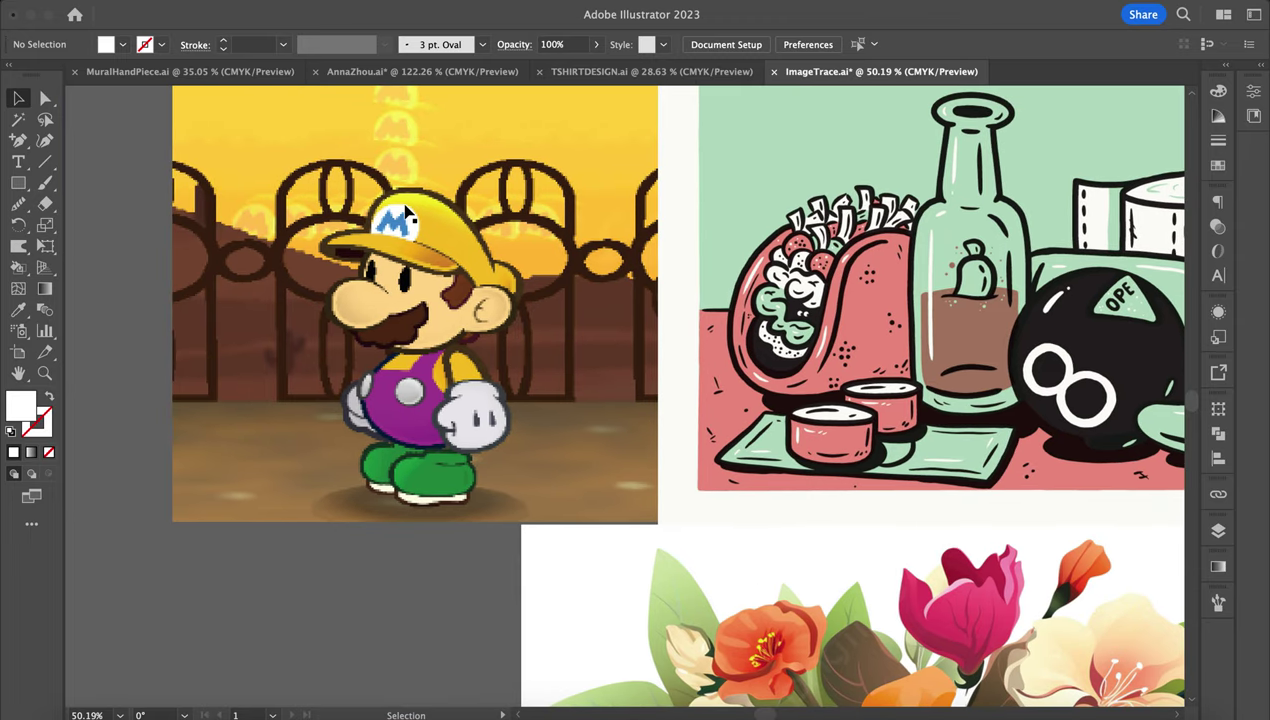
left_click(405, 212)
scroll(405, 212, "up", 4)
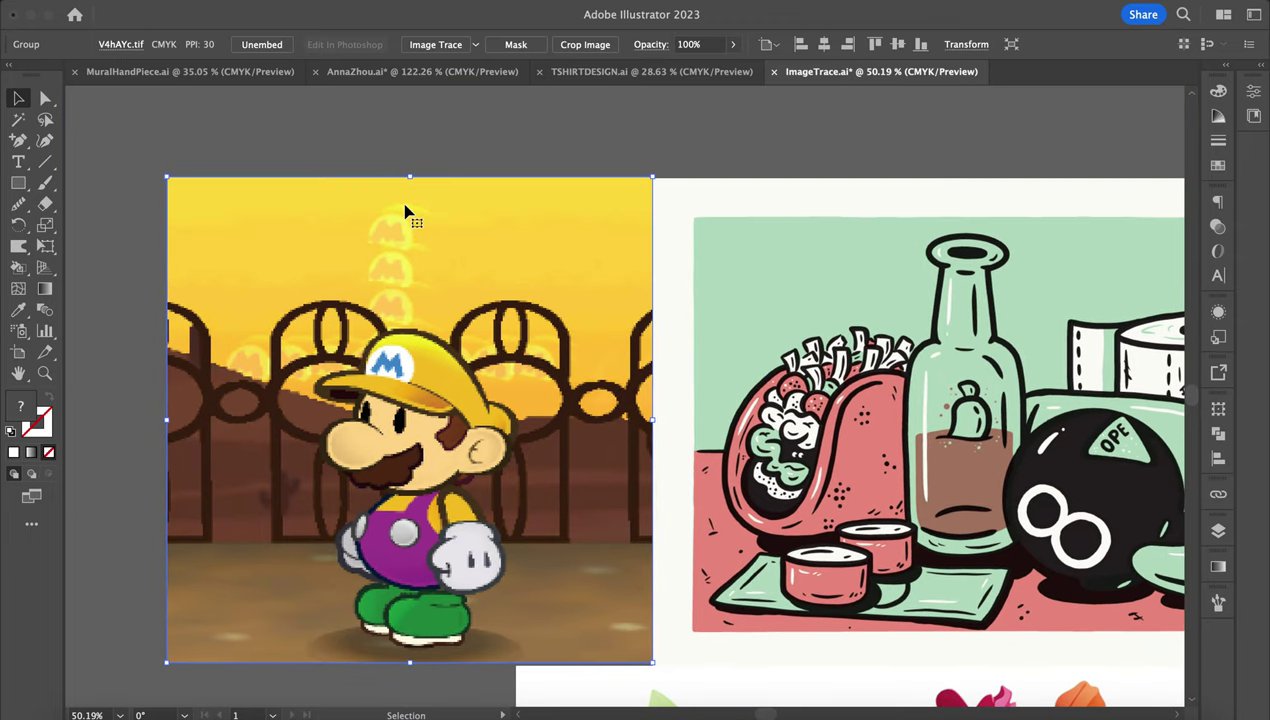
scroll(450, 330, "up", 3, "alt")
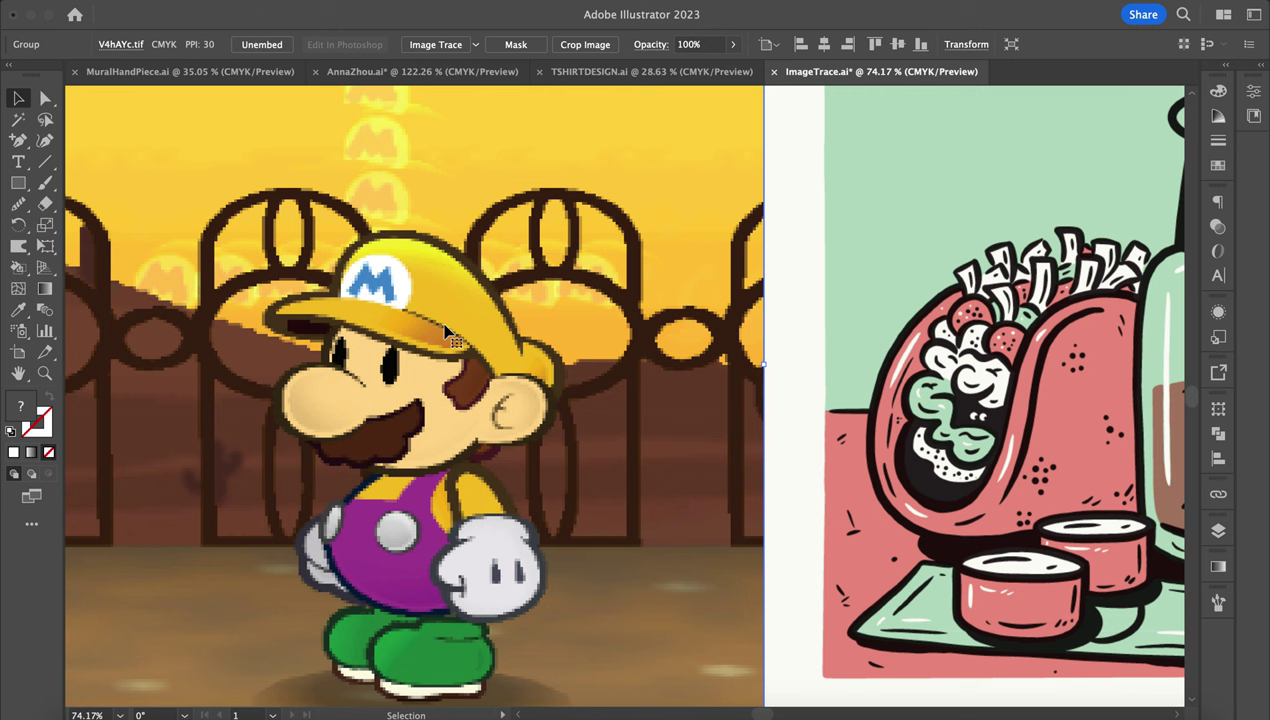
scroll(447, 333, "down", 3, "alt")
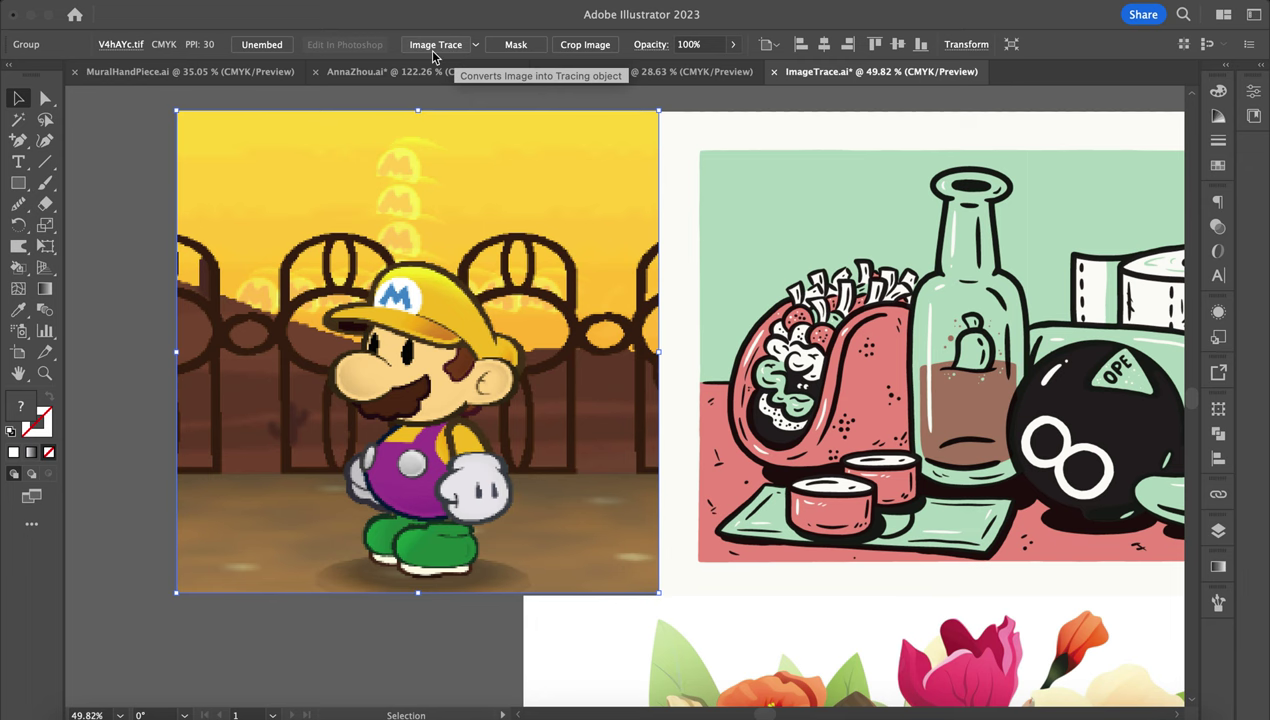
left_click(445, 0)
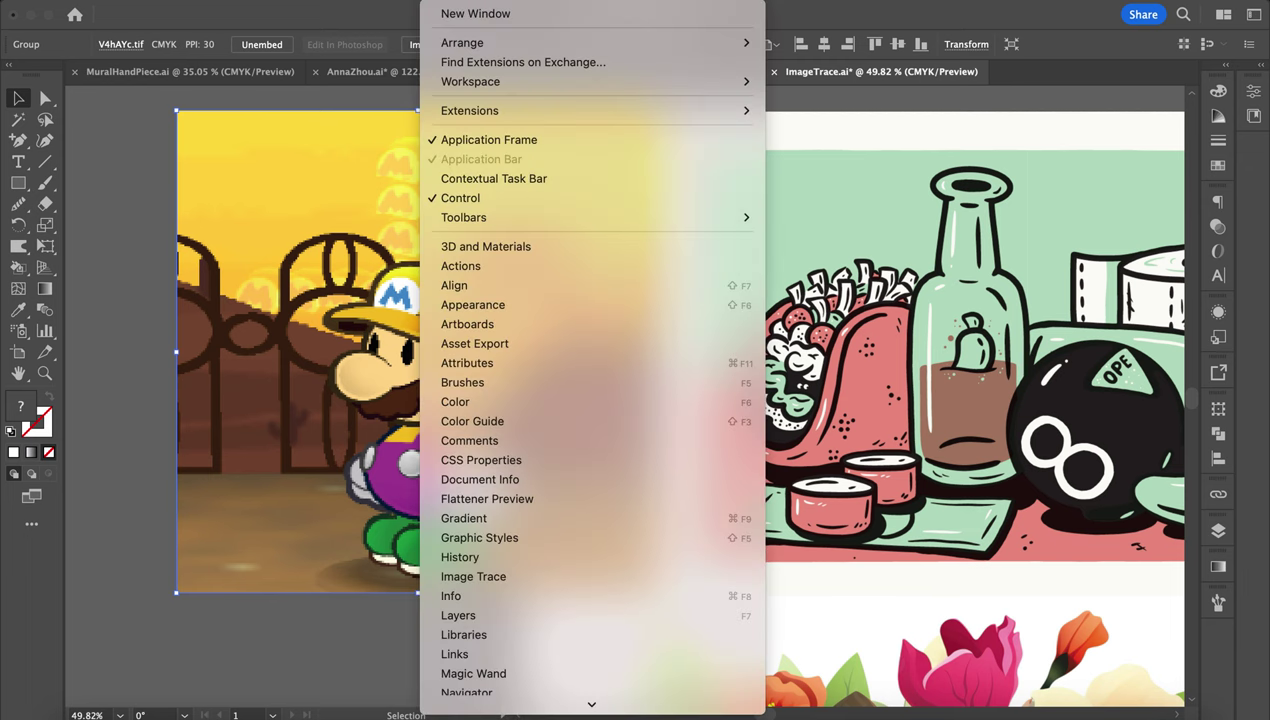
scroll(550, 650, "down", 5)
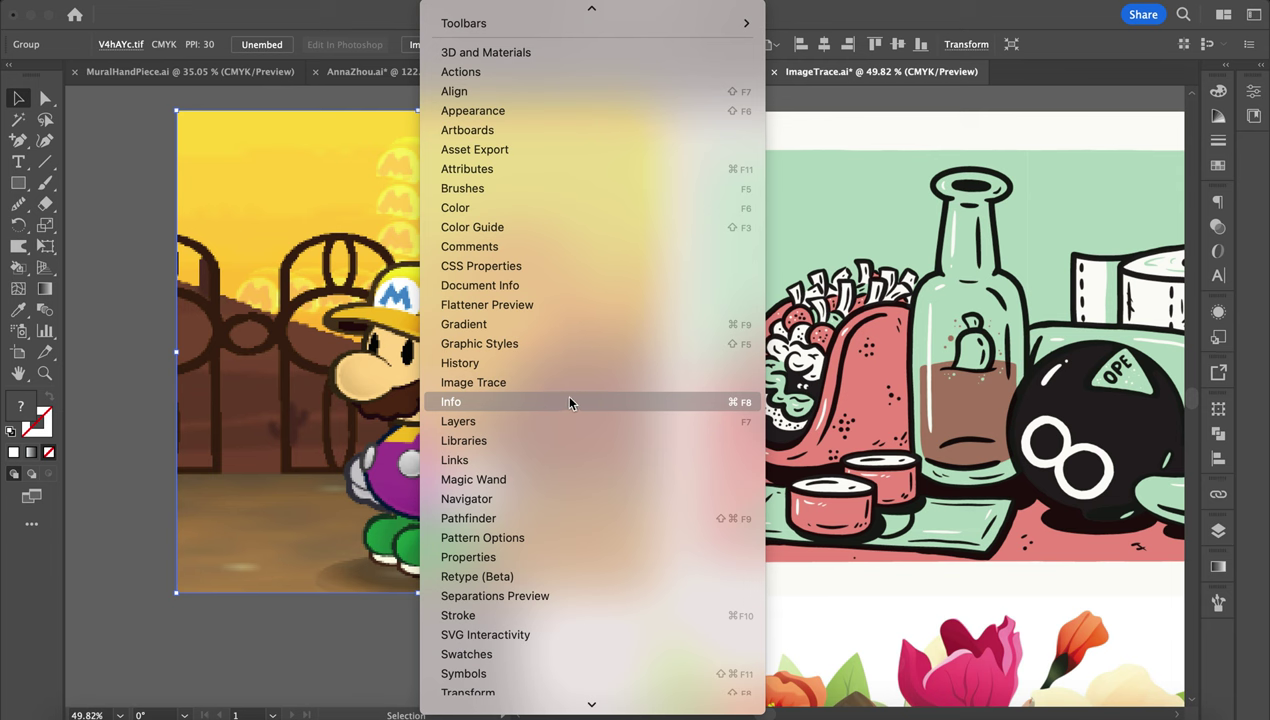
left_click(141, 208)
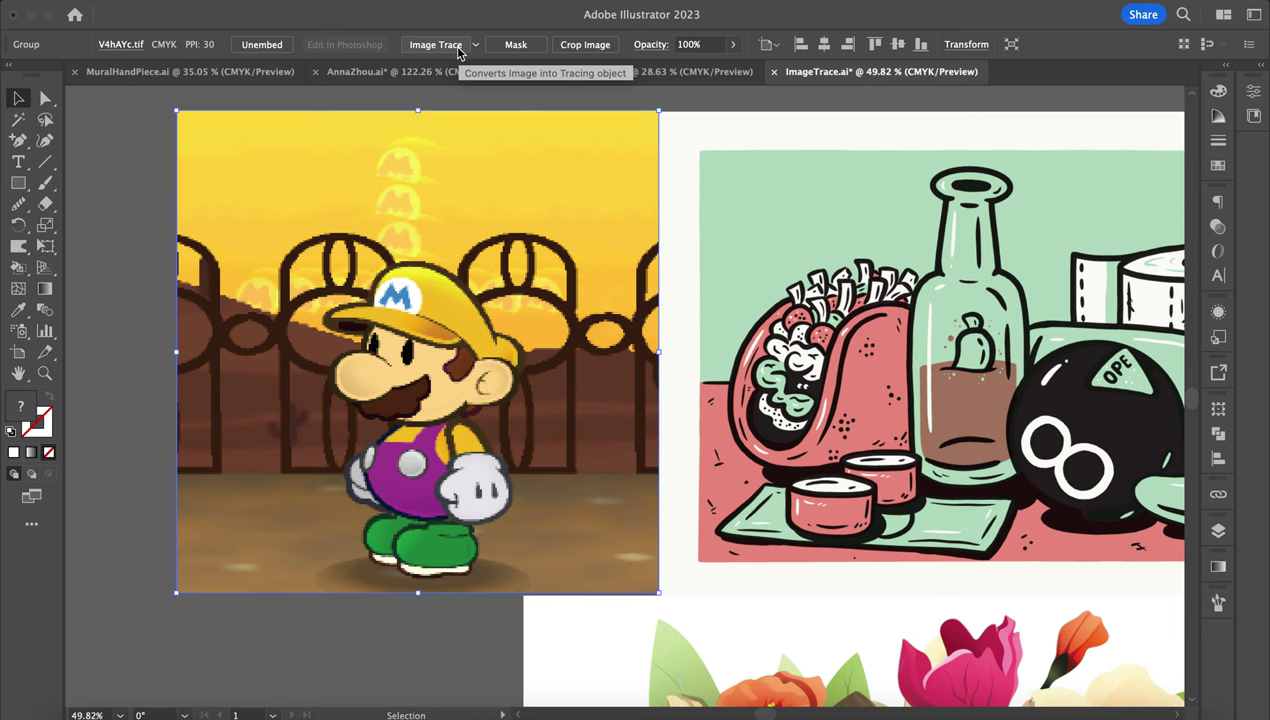
left_click(426, 47)
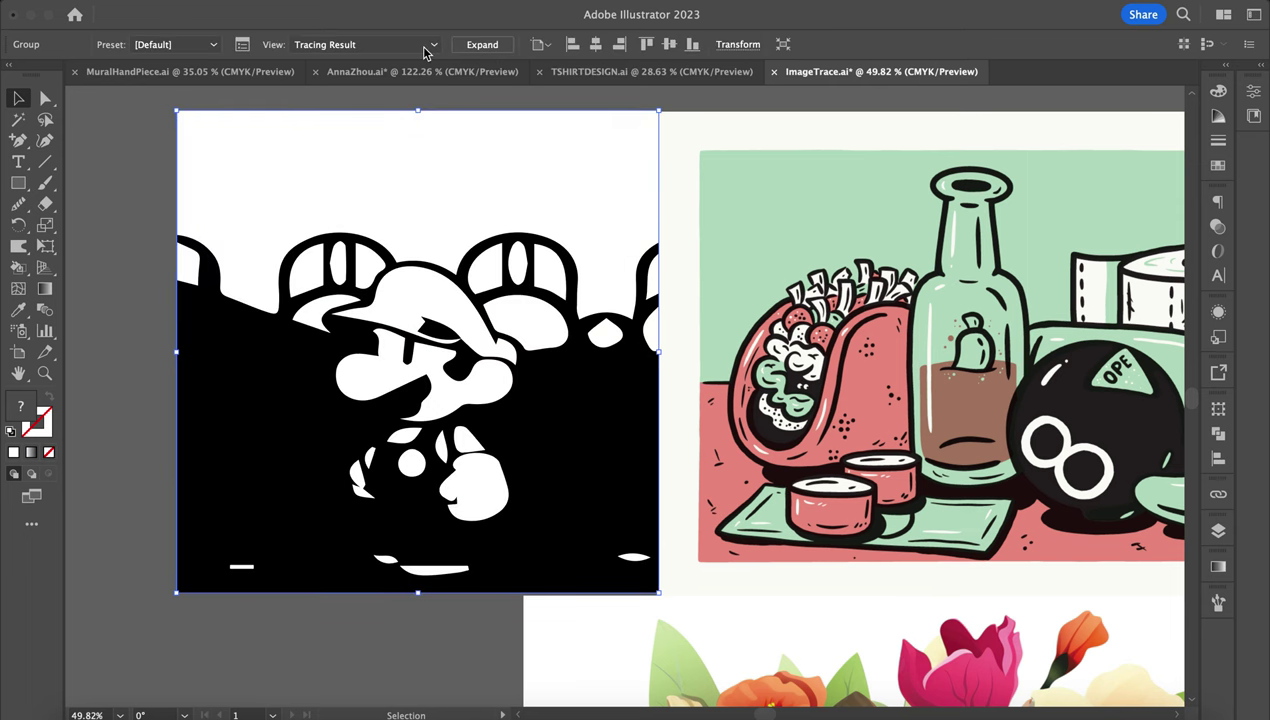
key("super+z")
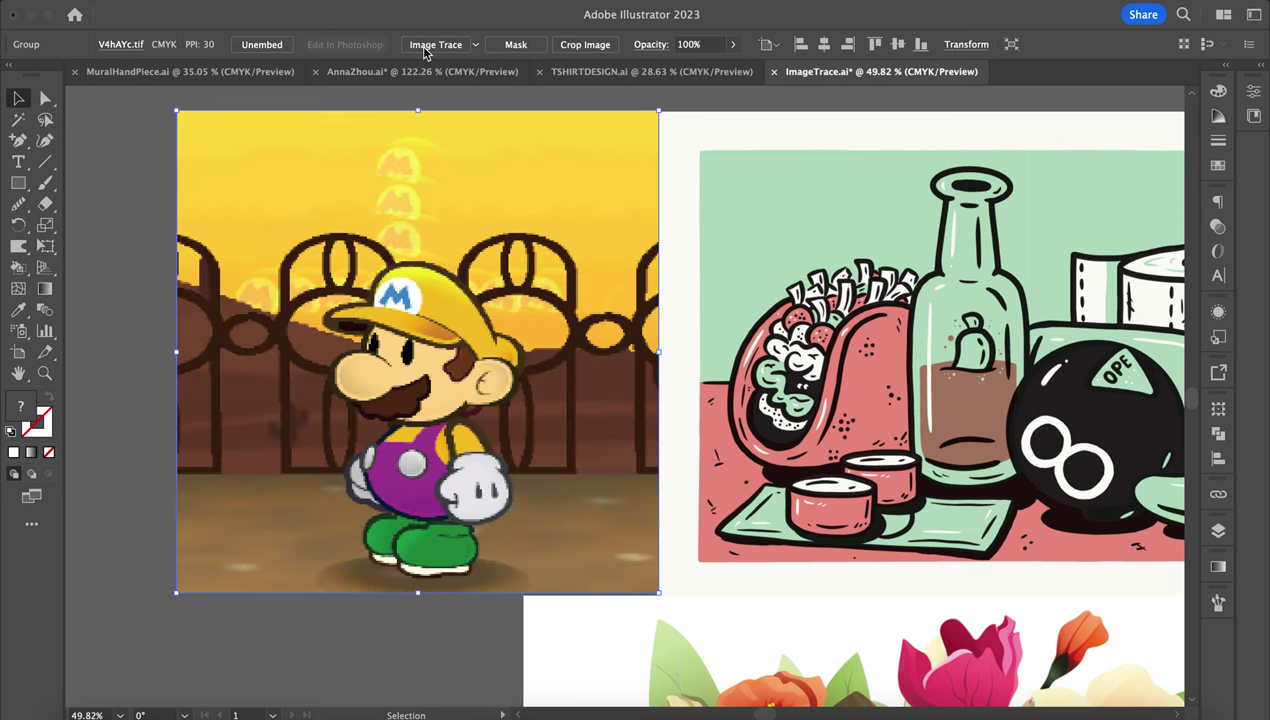
left_click(477, 46)
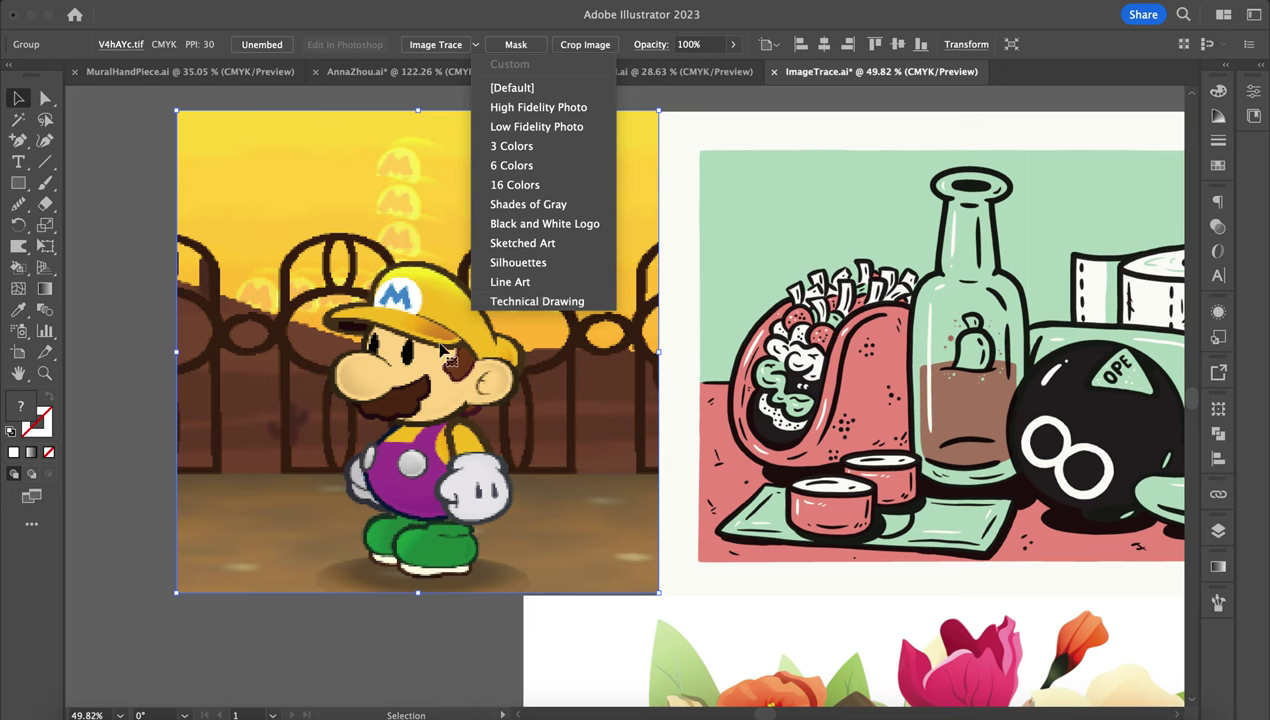
Trace the Mario picture with the Low Fidelity Photo preset.
left_click(574, 127)
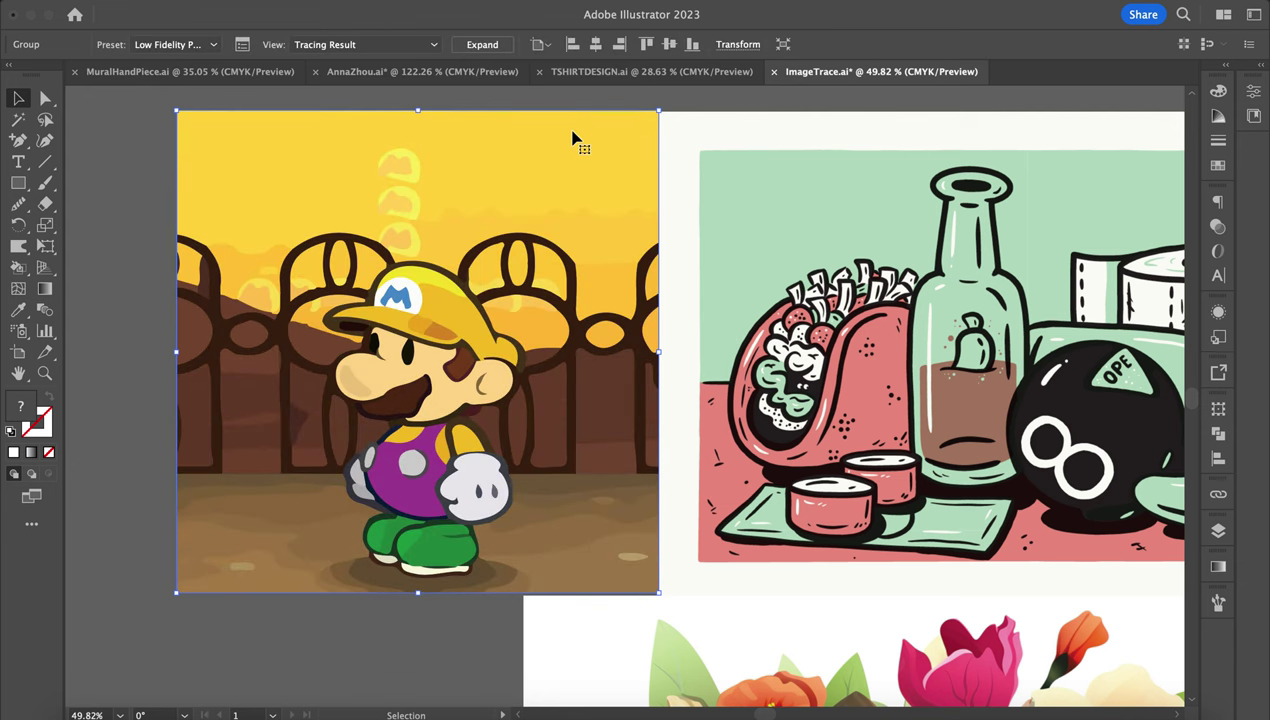
In the Image Trace panel, collapse Advanced and retrace Mario with the 3 Colors preset.
left_click(243, 47)
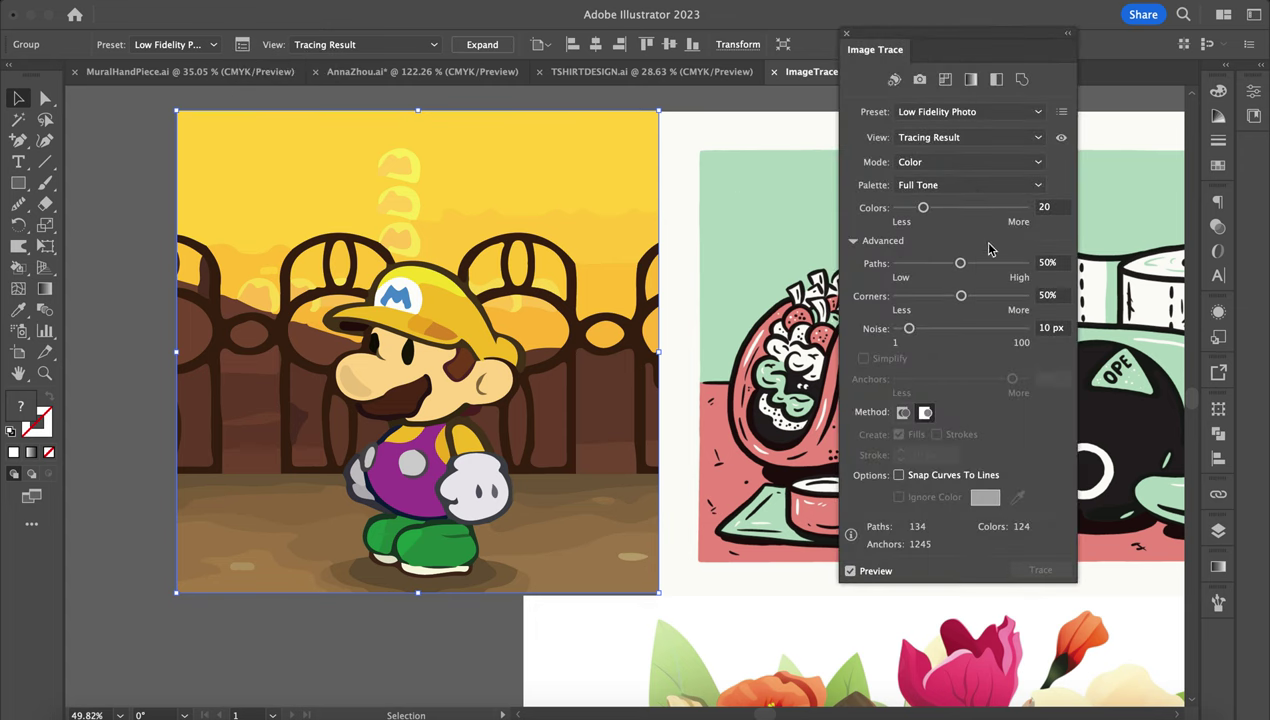
left_click(853, 240)
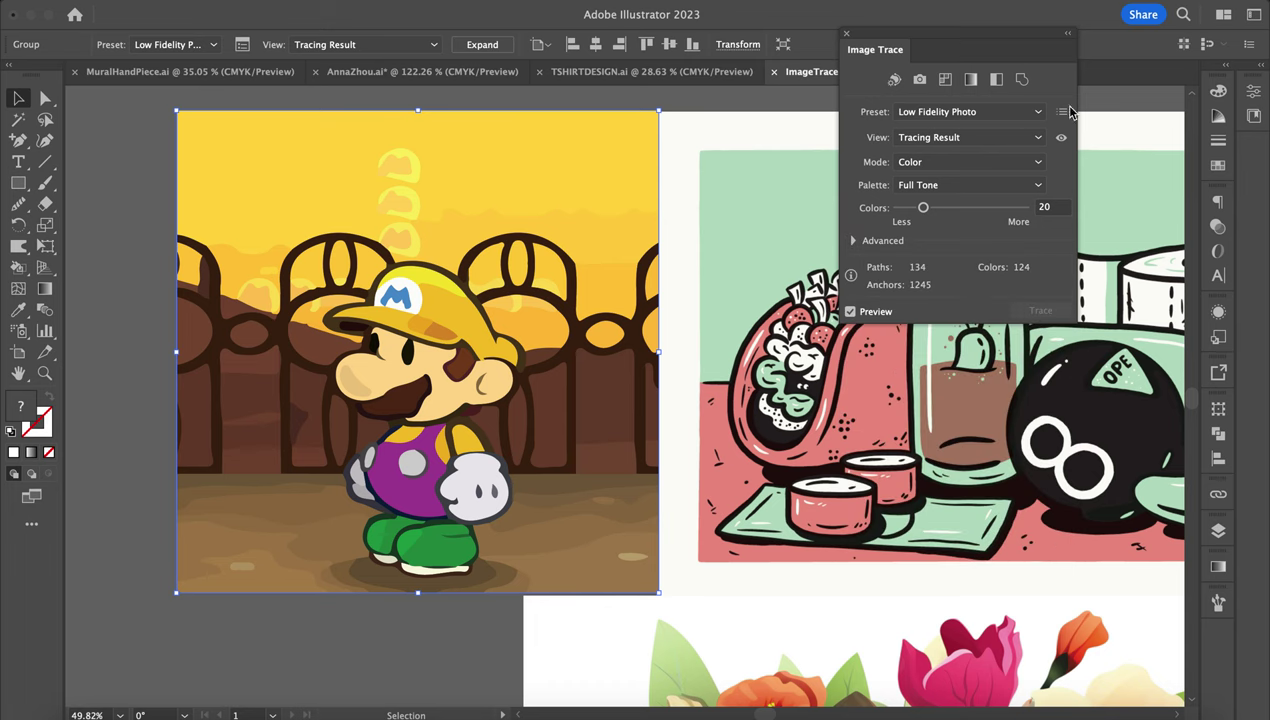
left_click(1006, 117)
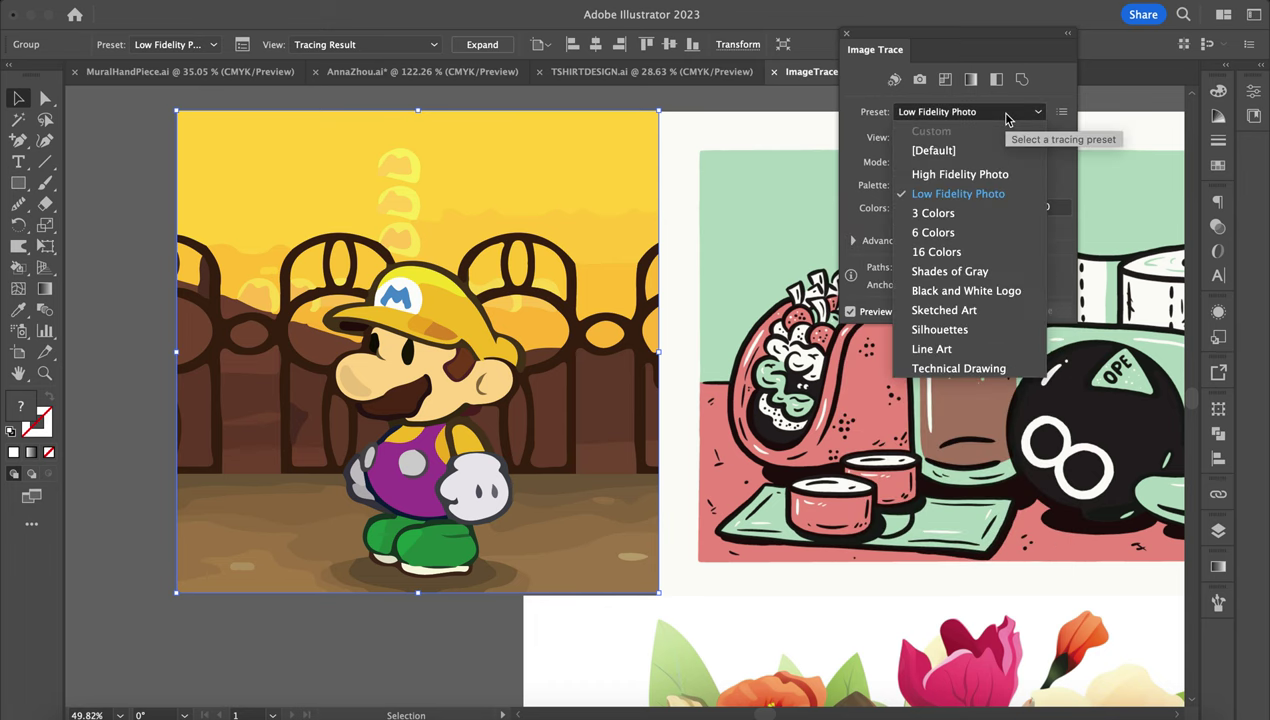
left_click(970, 216)
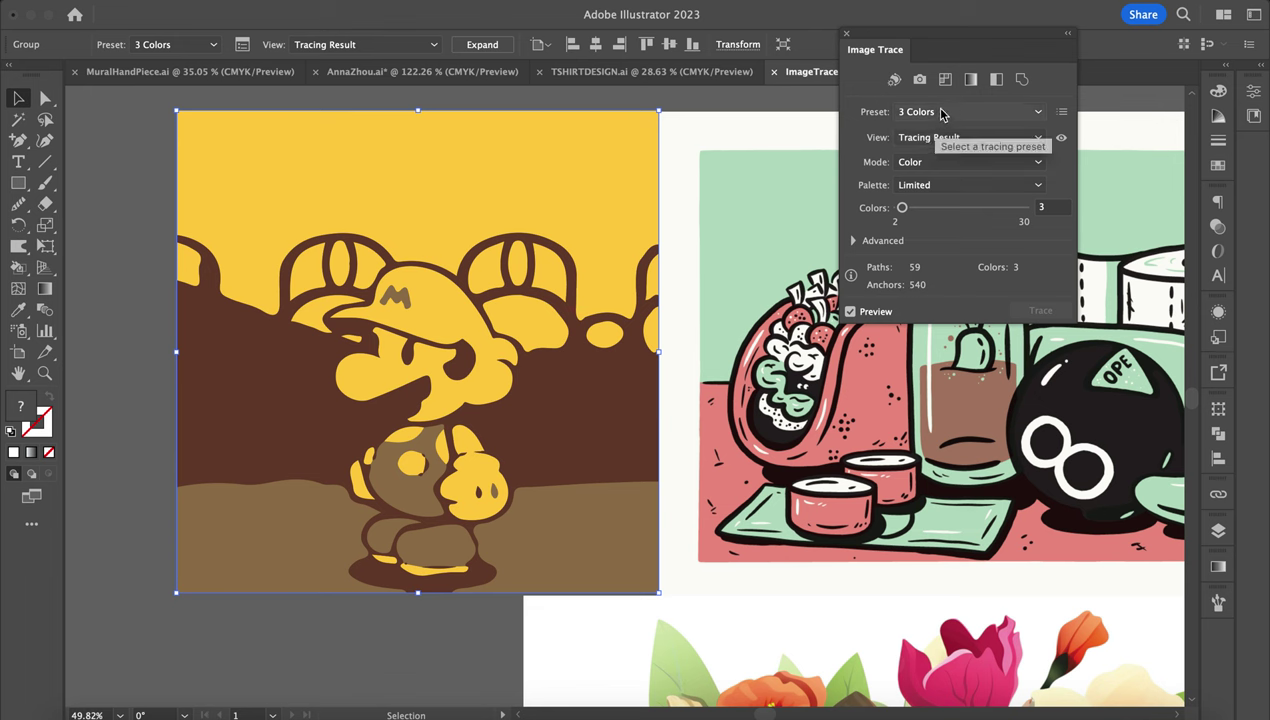
Return Mario to the Low Fidelity Photo preset and zoom in to inspect the trace.
left_click(934, 113)
left_click(940, 194)
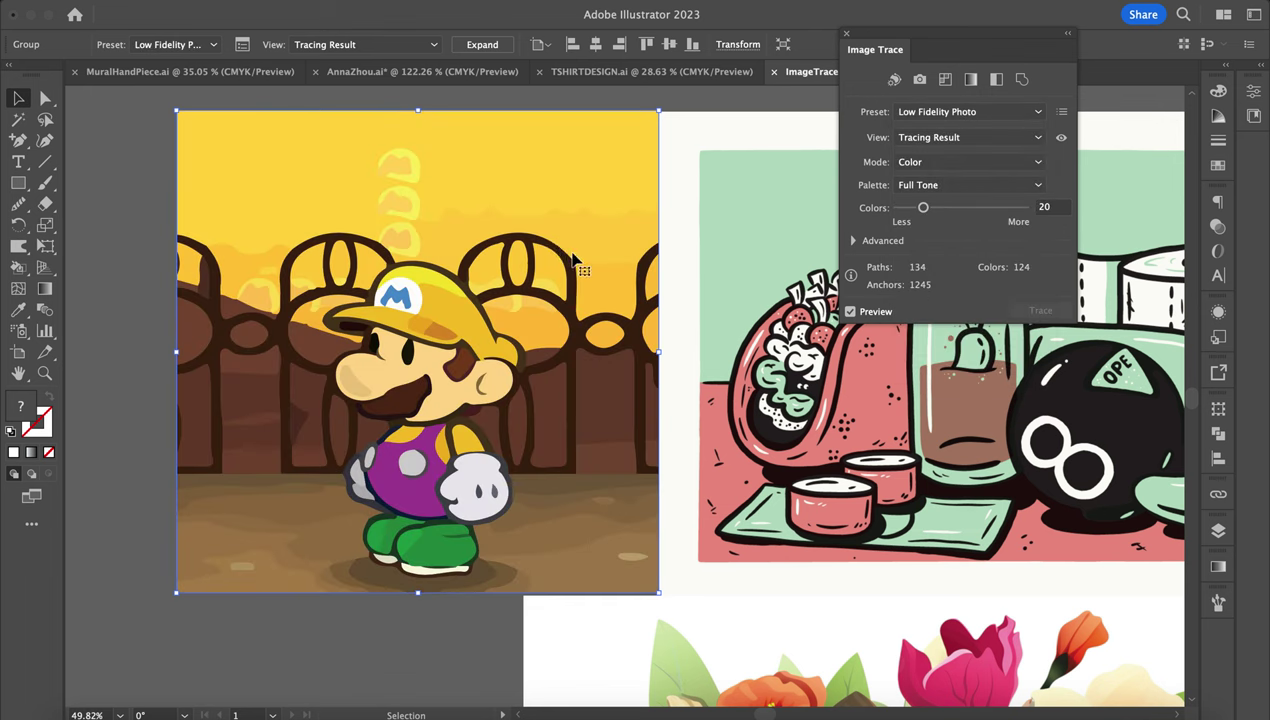
scroll(553, 253, "up", 3)
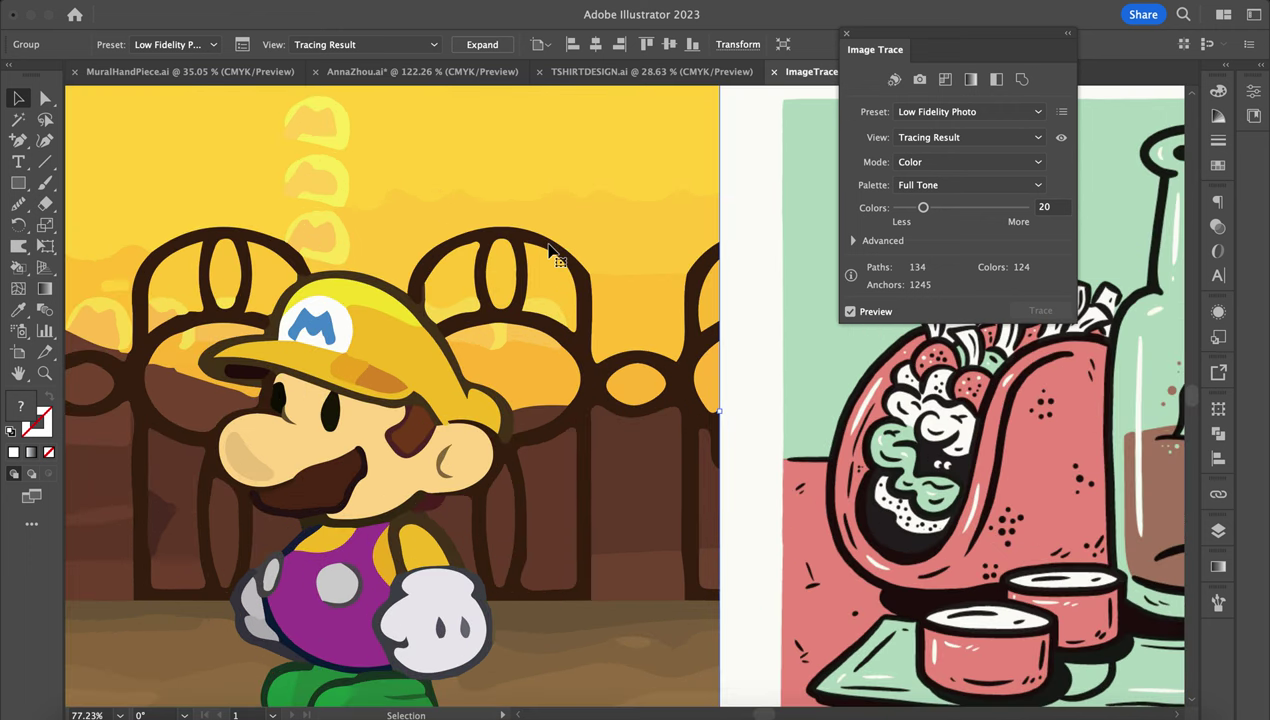
scroll(551, 252, "up", 2)
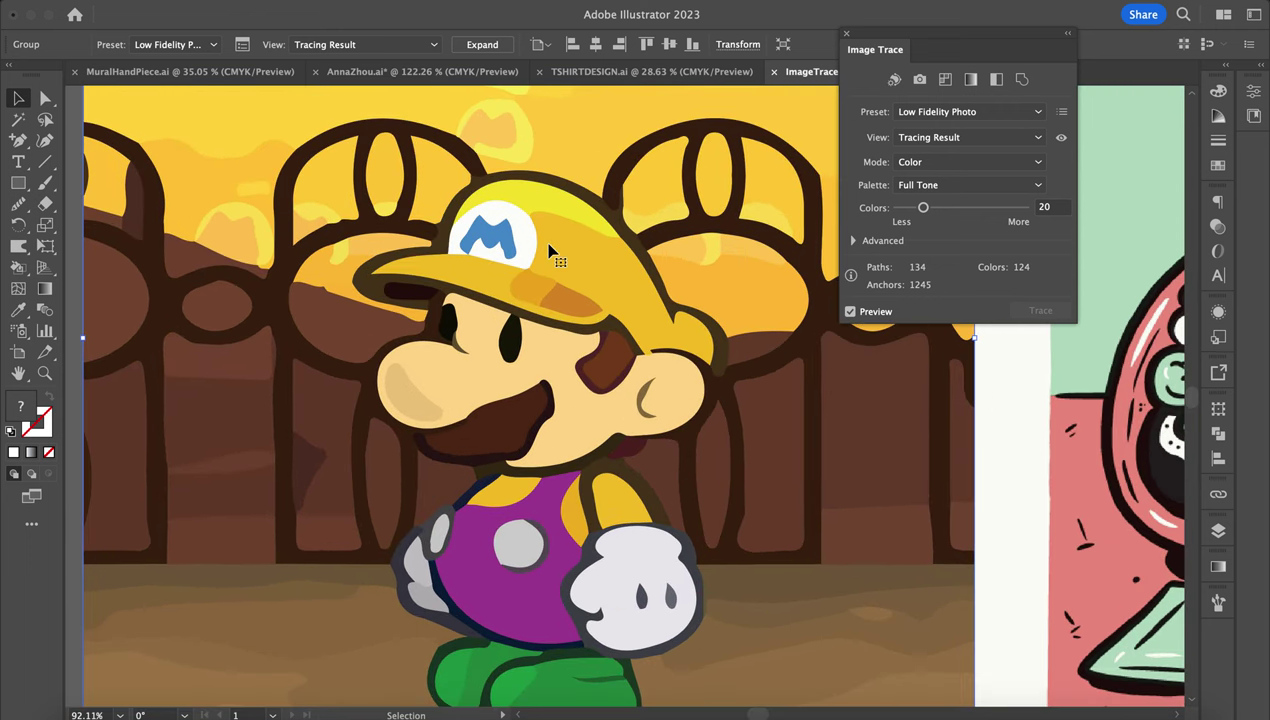
scroll(553, 254, "down", 2)
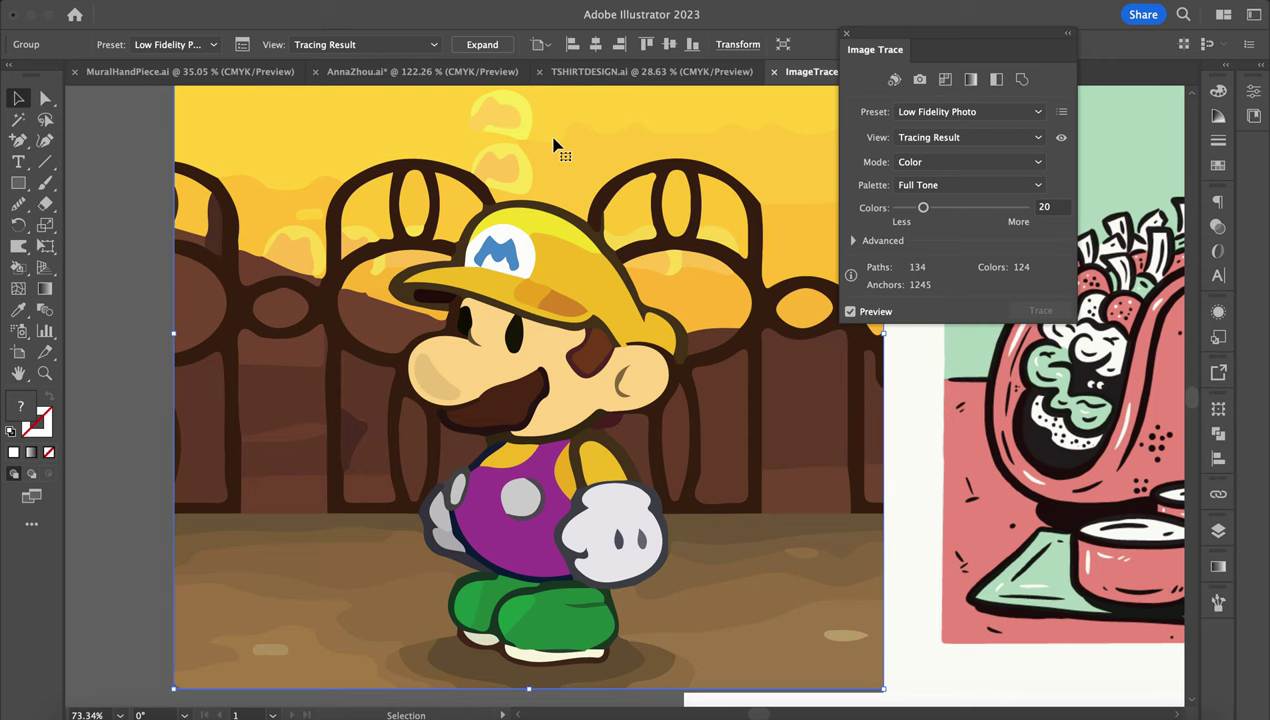
scroll(555, 204, "up", 6)
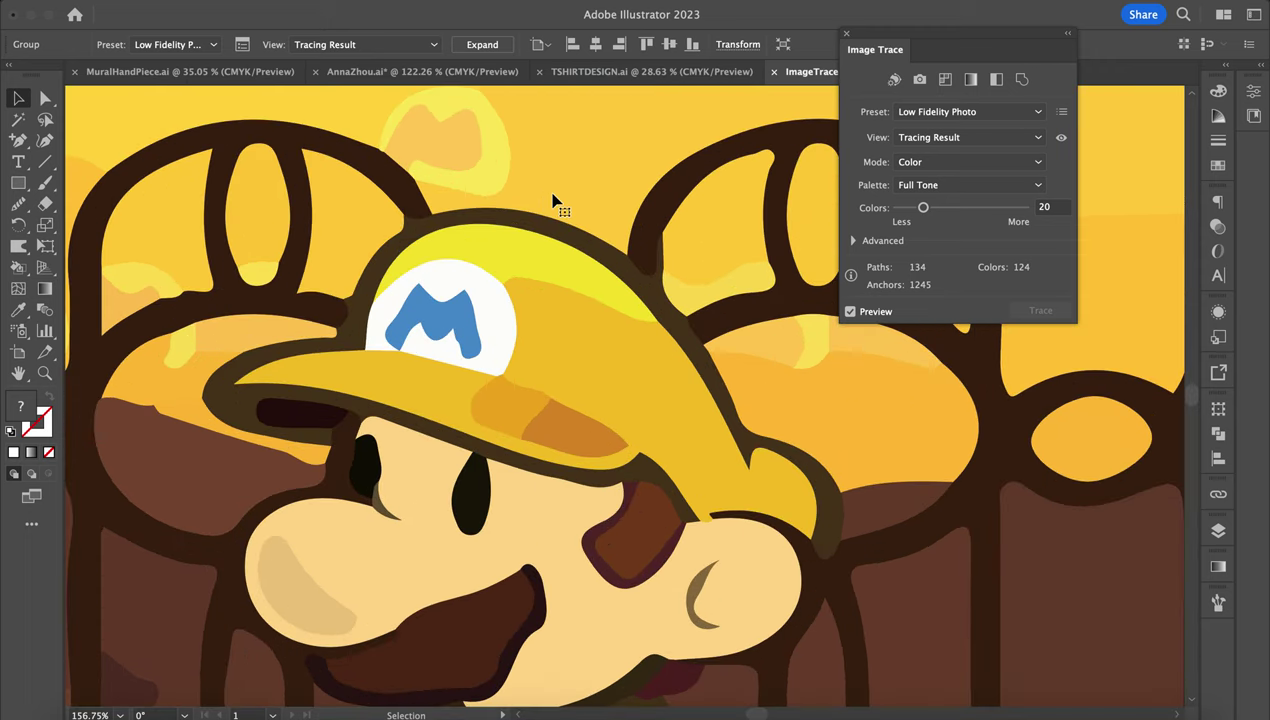
scroll(692, 265, "down", 2)
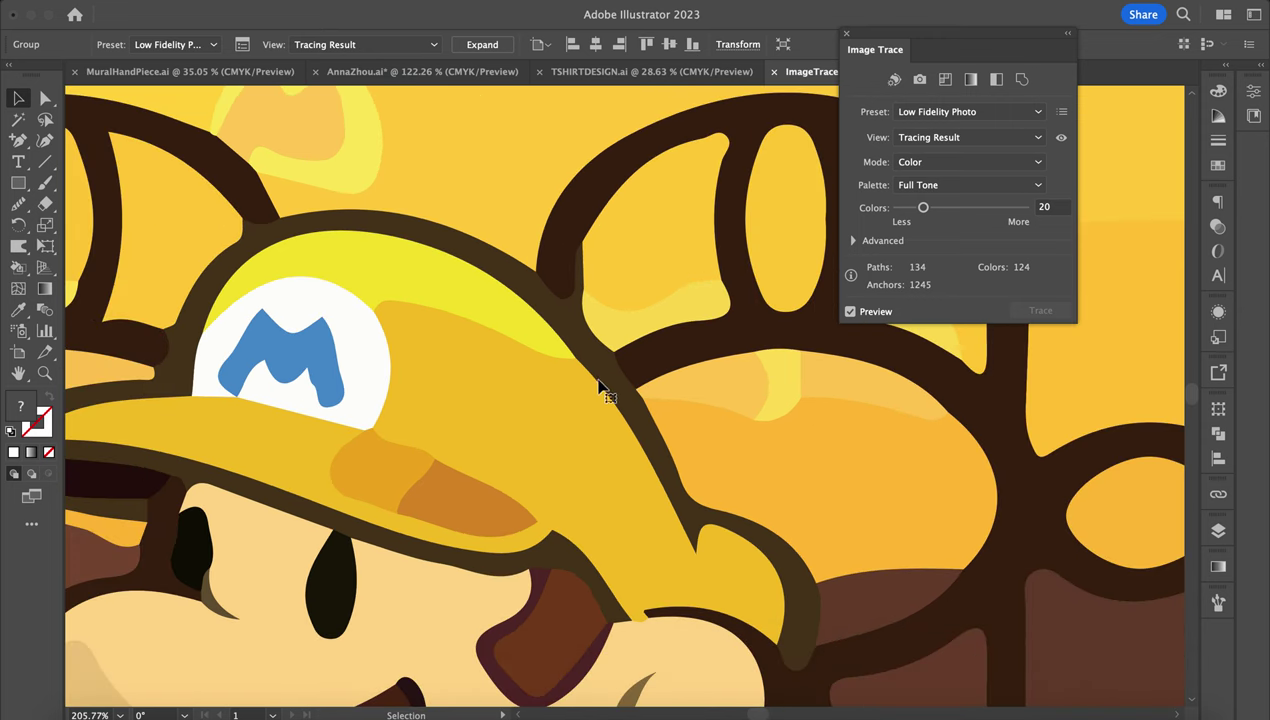
scroll(730, 336, "down", 5)
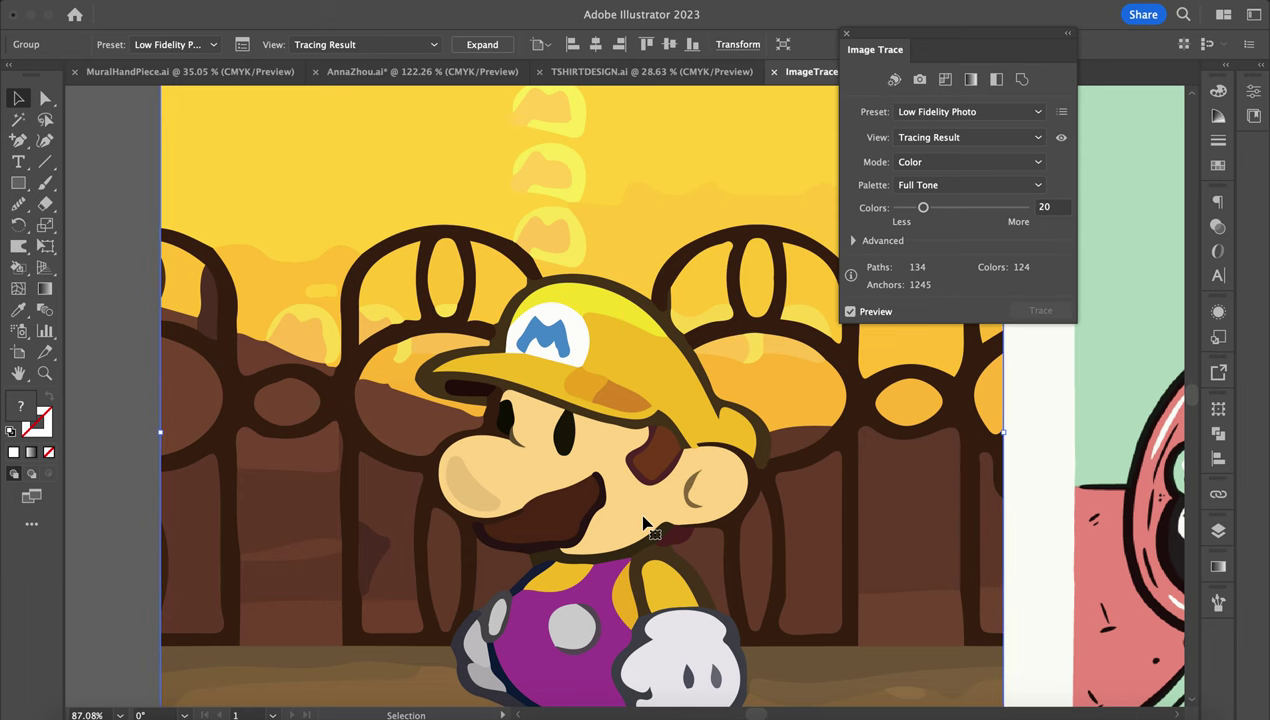
scroll(643, 522, "down", 3)
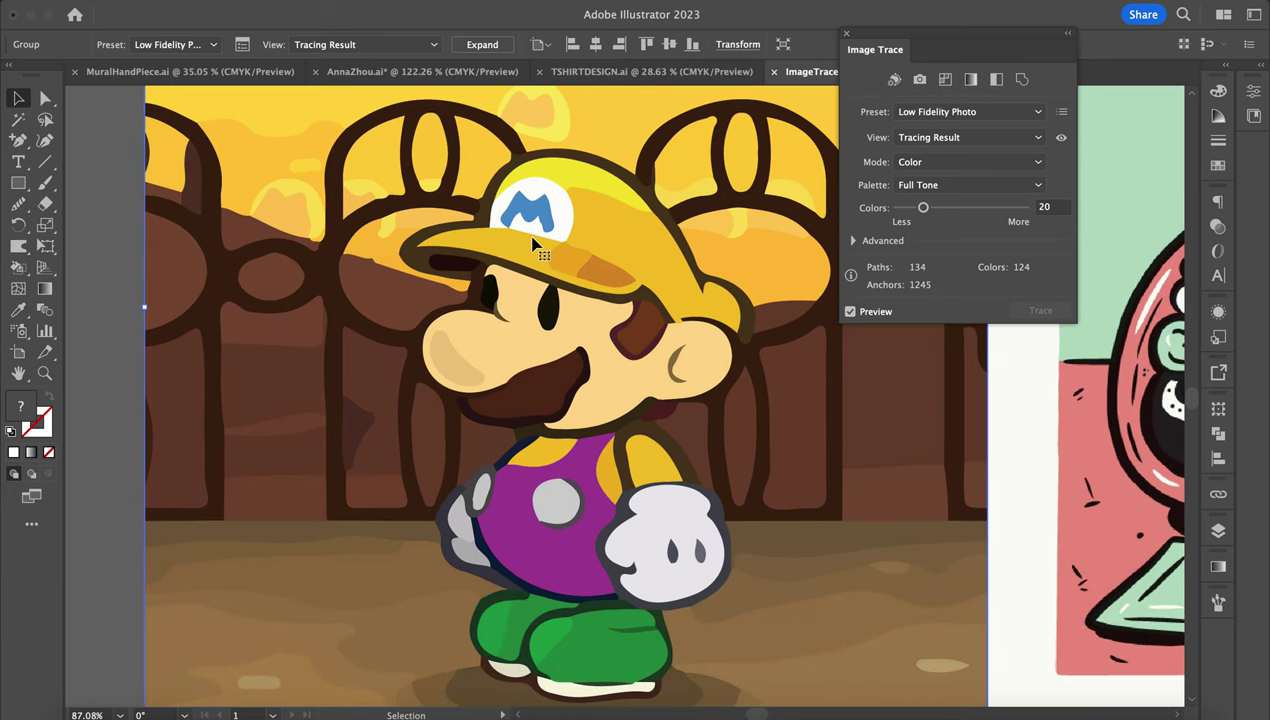
Show the Advanced options and raise Mario's trace Colors from 20 to 47 (Custom preset).
left_click(852, 240)
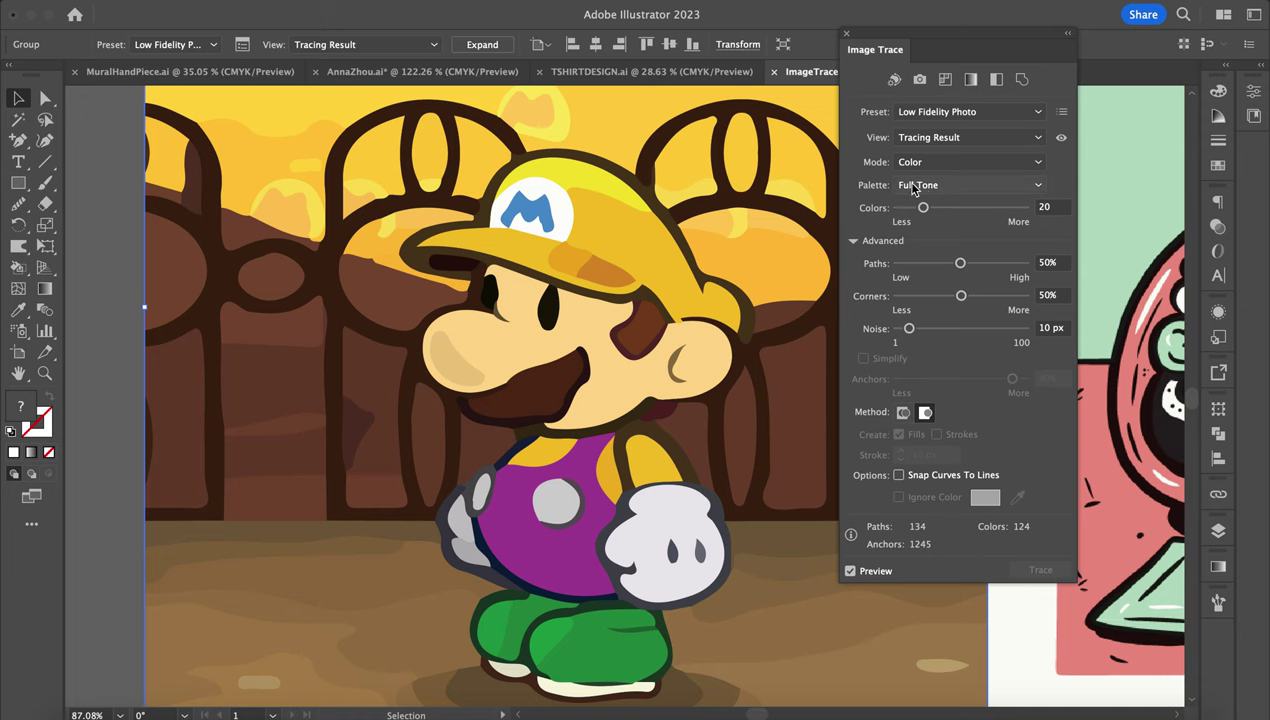
left_click(957, 207)
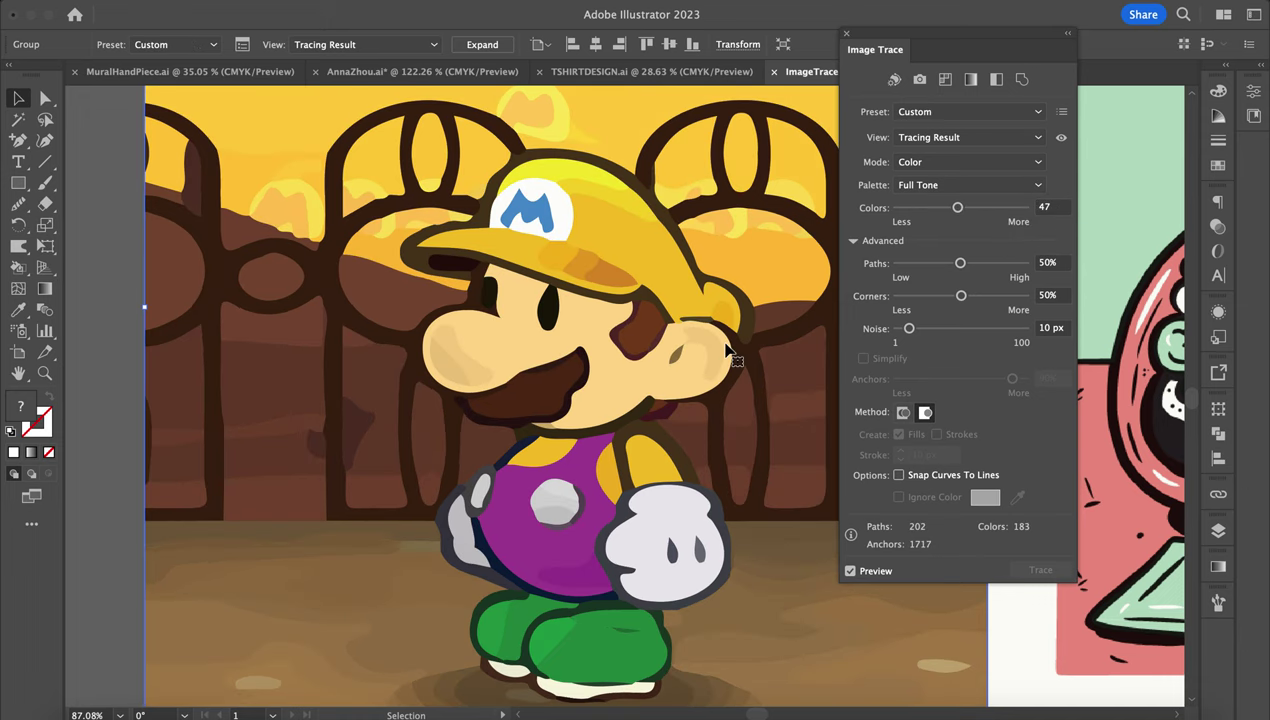
scroll(728, 348, "down", 2)
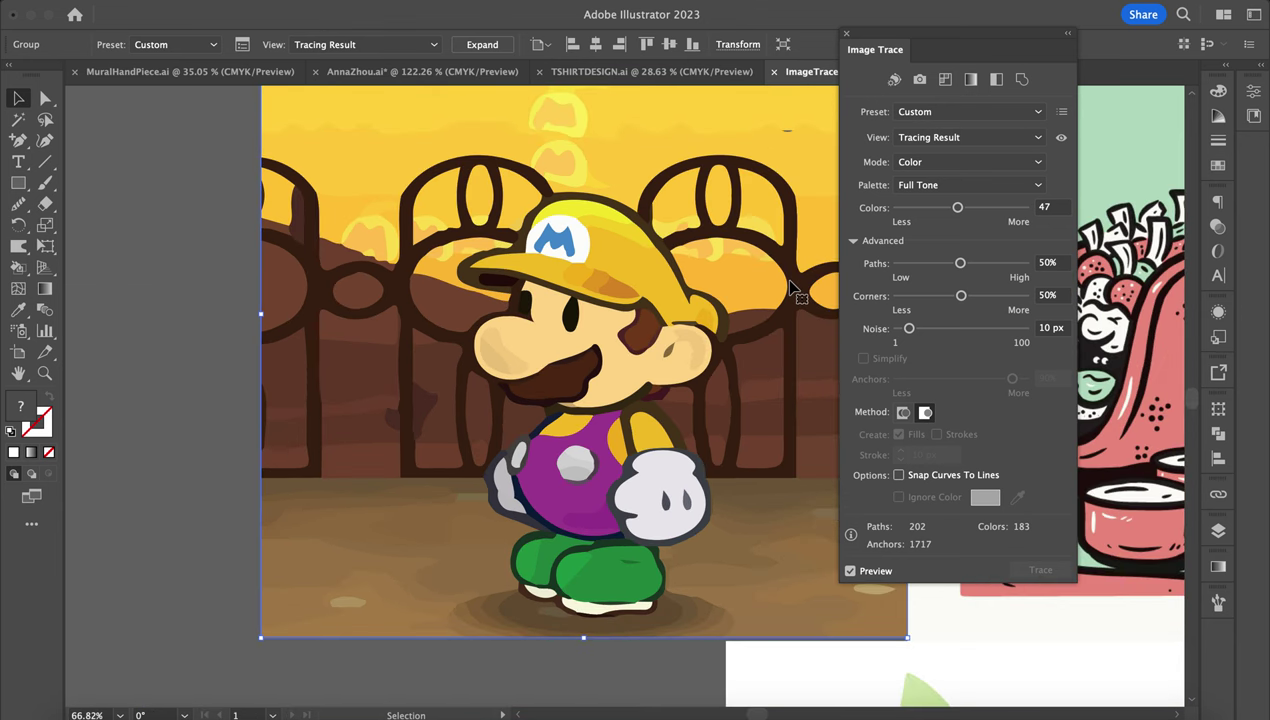
scroll(700, 289, "up", 3)
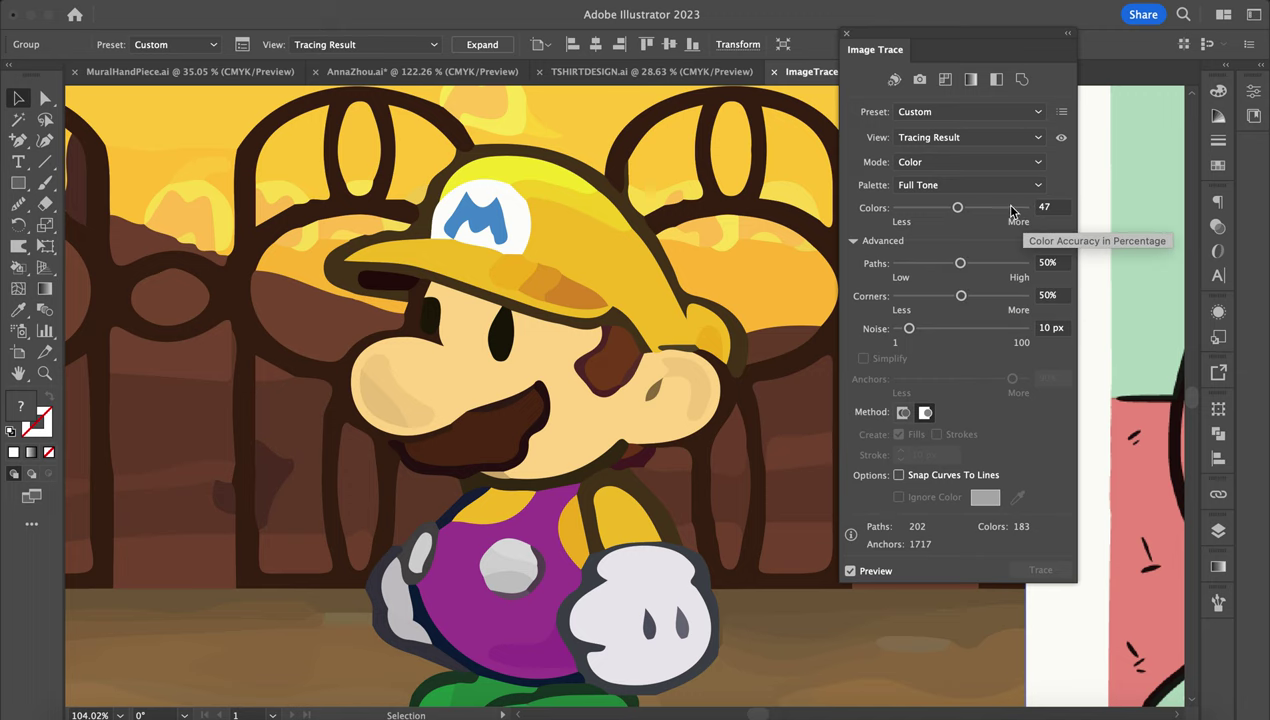
Give the Mario trace a Limited palette with 15 colours, then close the Image Trace panel.
left_click_drag(956, 208, 930, 209)
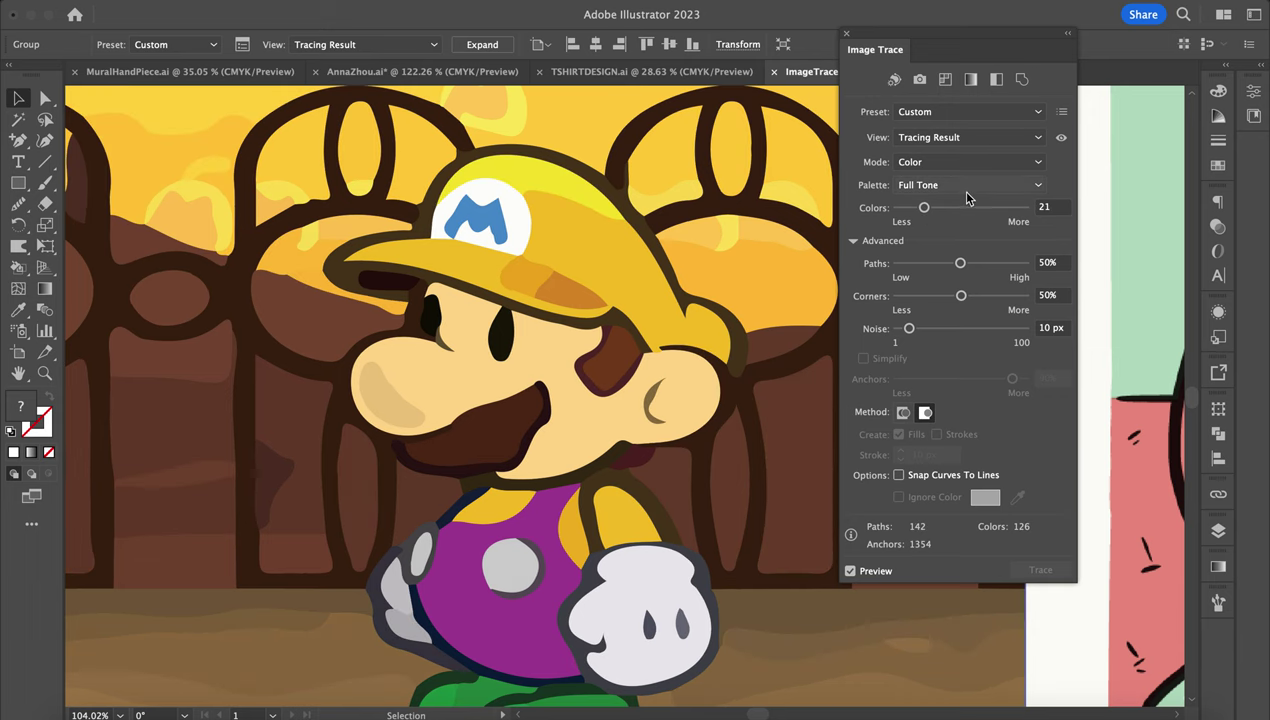
left_click(963, 188)
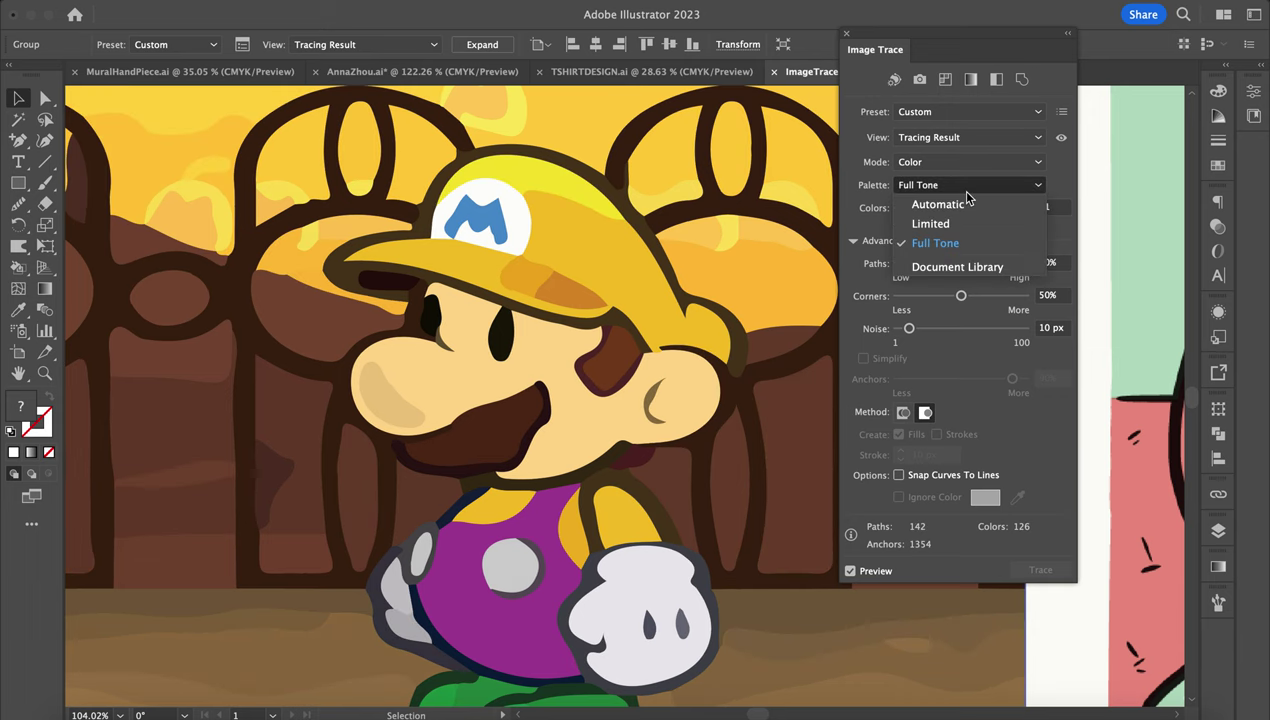
left_click(925, 224)
mouse_move(1022, 207)
left_mouse_down()
mouse_move(916, 208)
mouse_move(956, 207)
left_mouse_up()
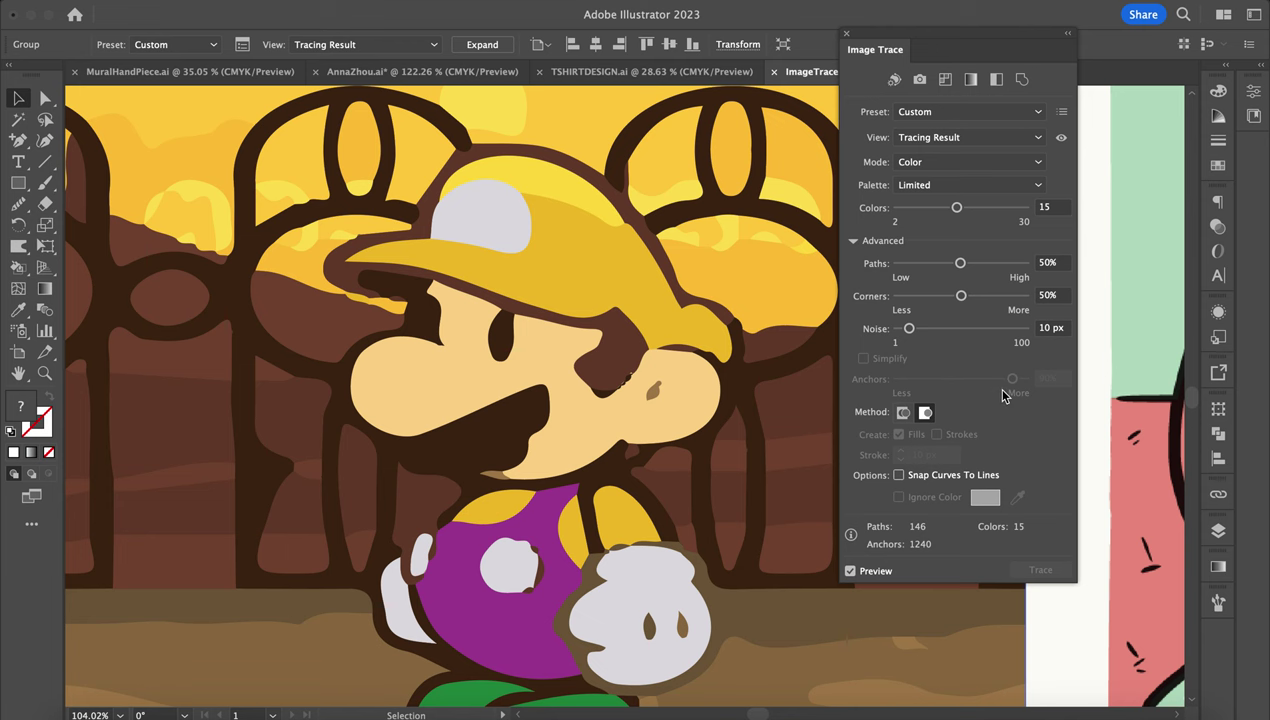
scroll(642, 545, "down", 3)
scroll(645, 548, "down", 2)
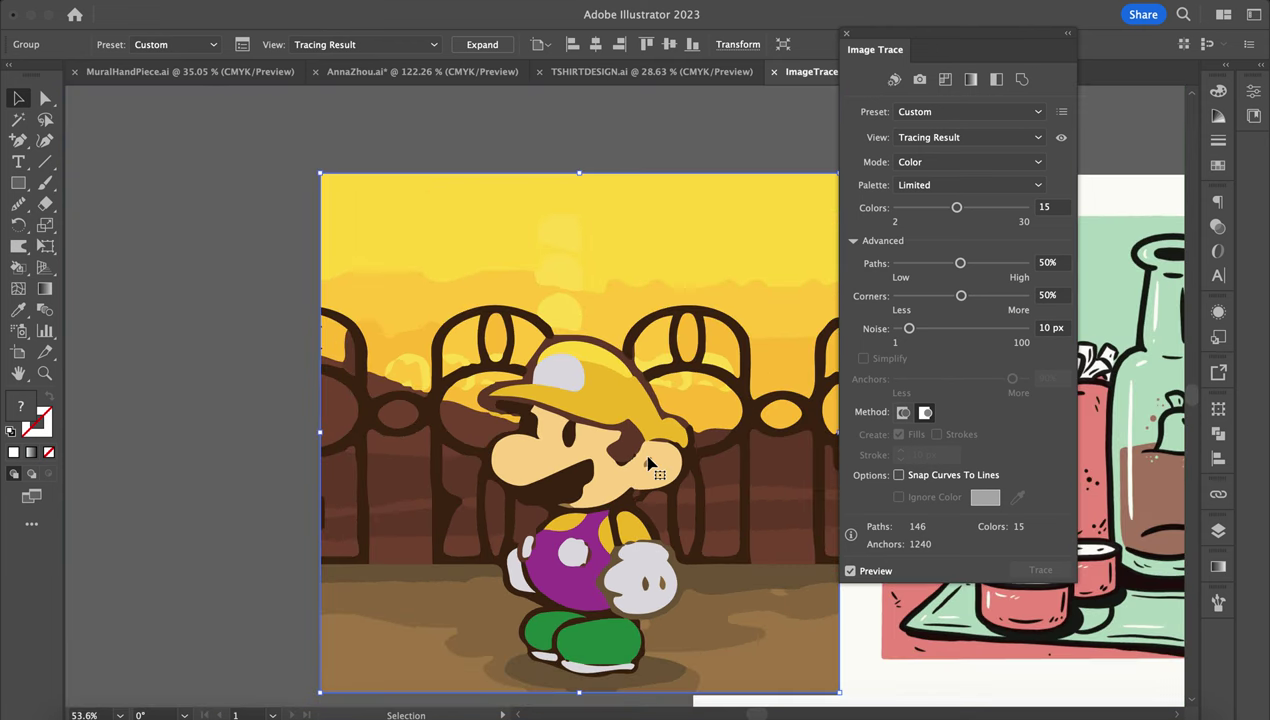
scroll(600, 400, "up", 6)
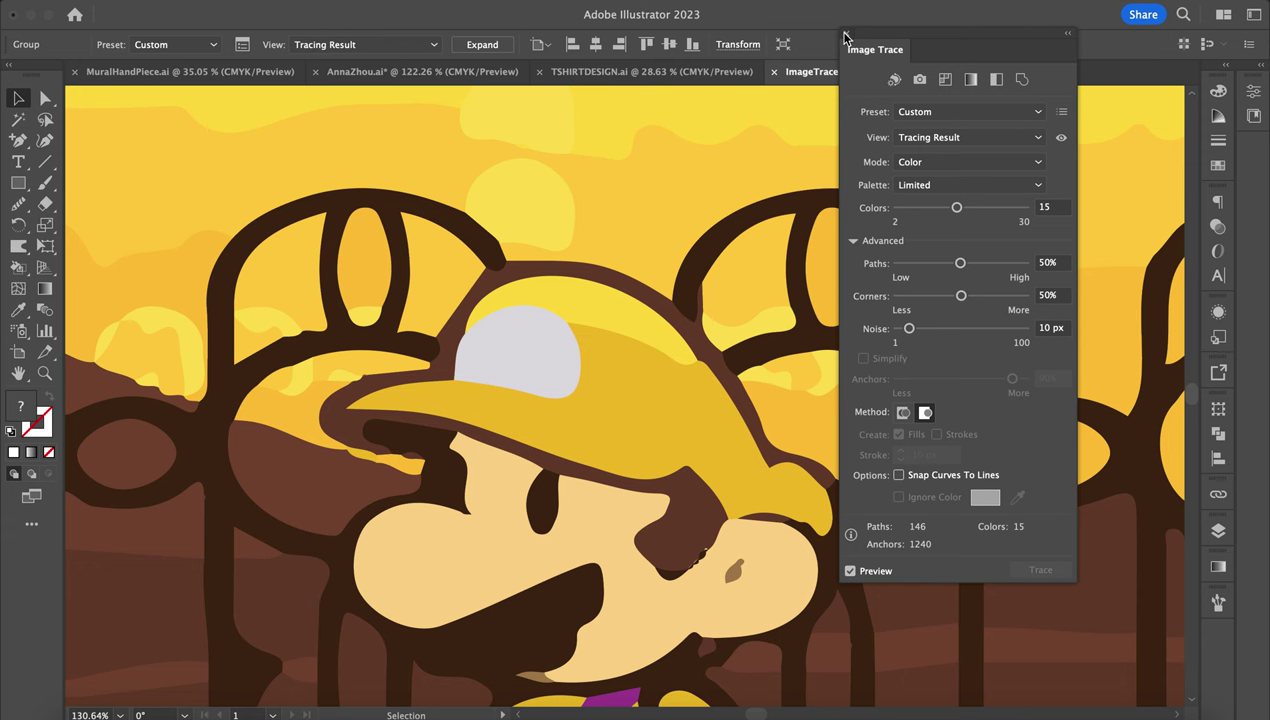
left_click(845, 37)
Move to the owl image, select it and trace it with the Black and White Logo preset.
scroll(595, 377, "down", 3)
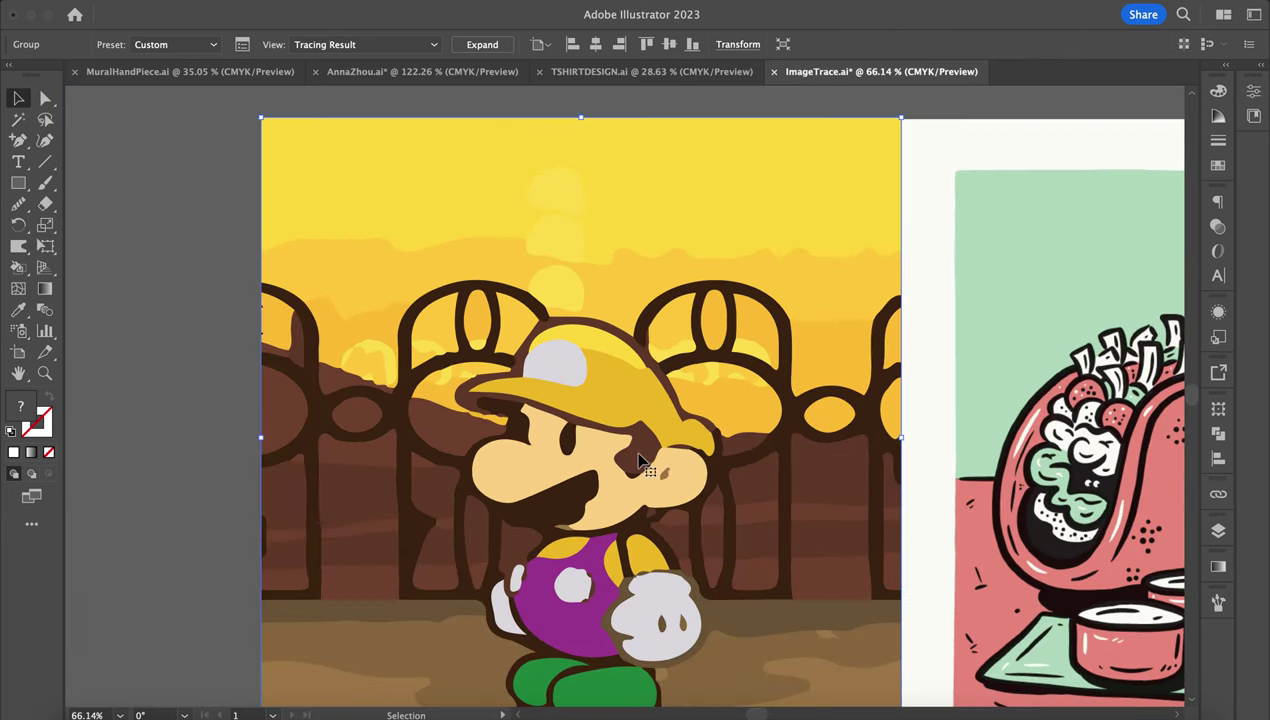
scroll(640, 461, "down", 3)
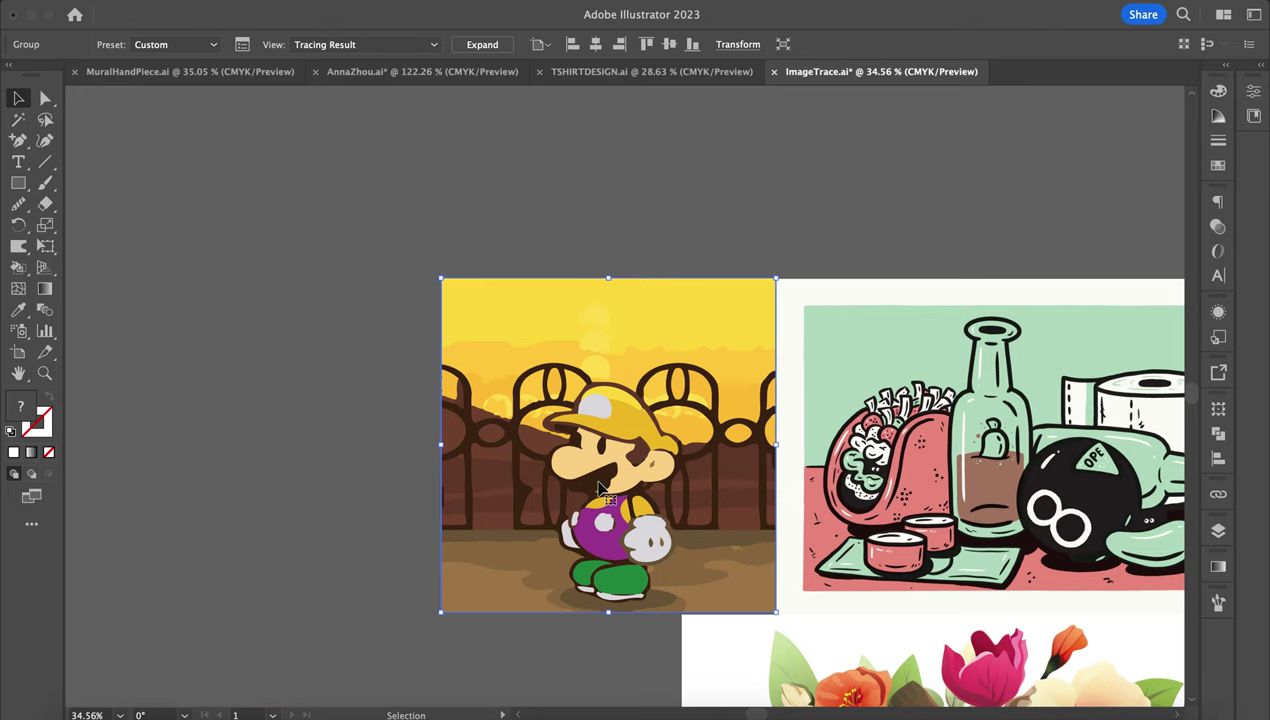
scroll(811, 296, "right", 8)
scroll(811, 296, "down", 3)
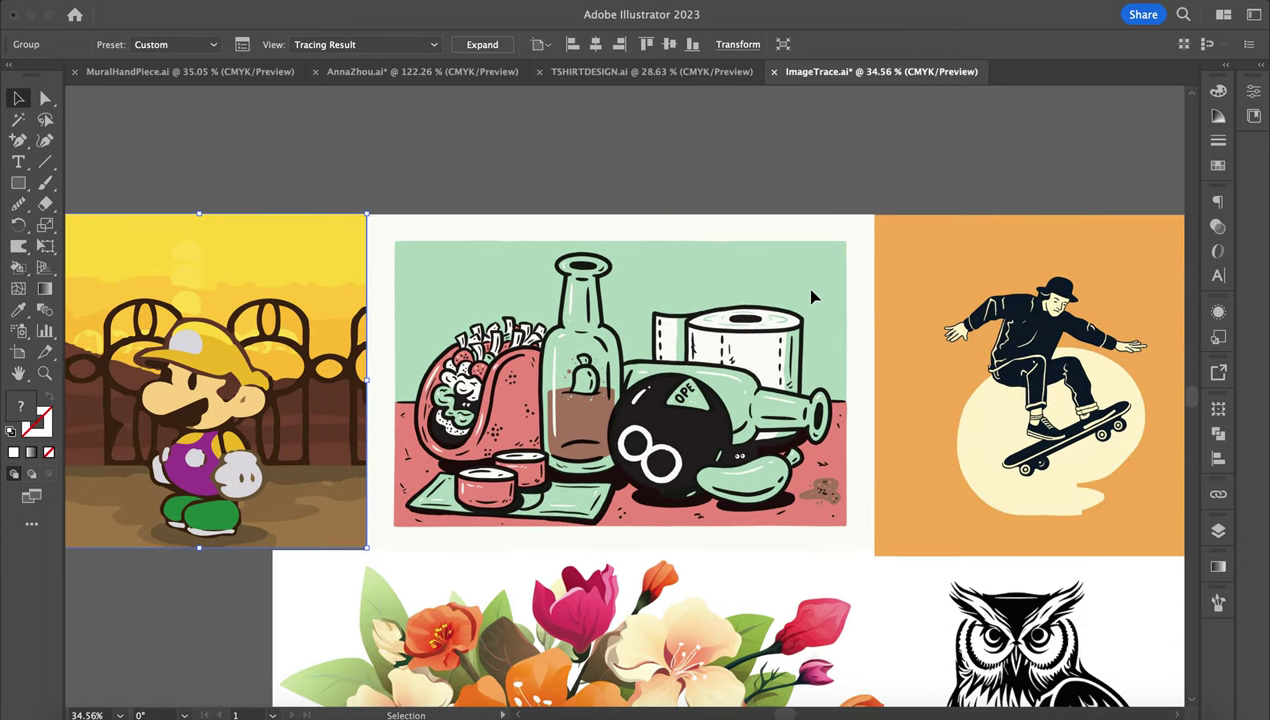
scroll(811, 296, "right", 3)
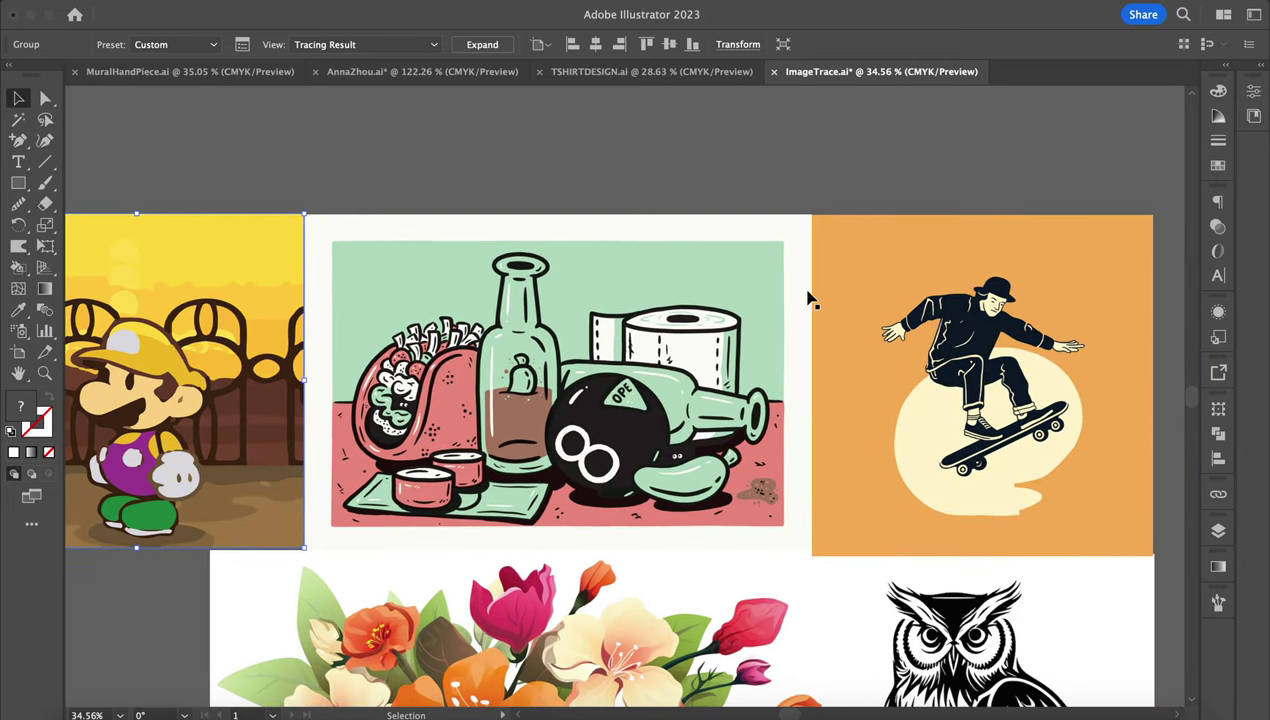
scroll(820, 350, "down", 5)
scroll(820, 350, "right", 2)
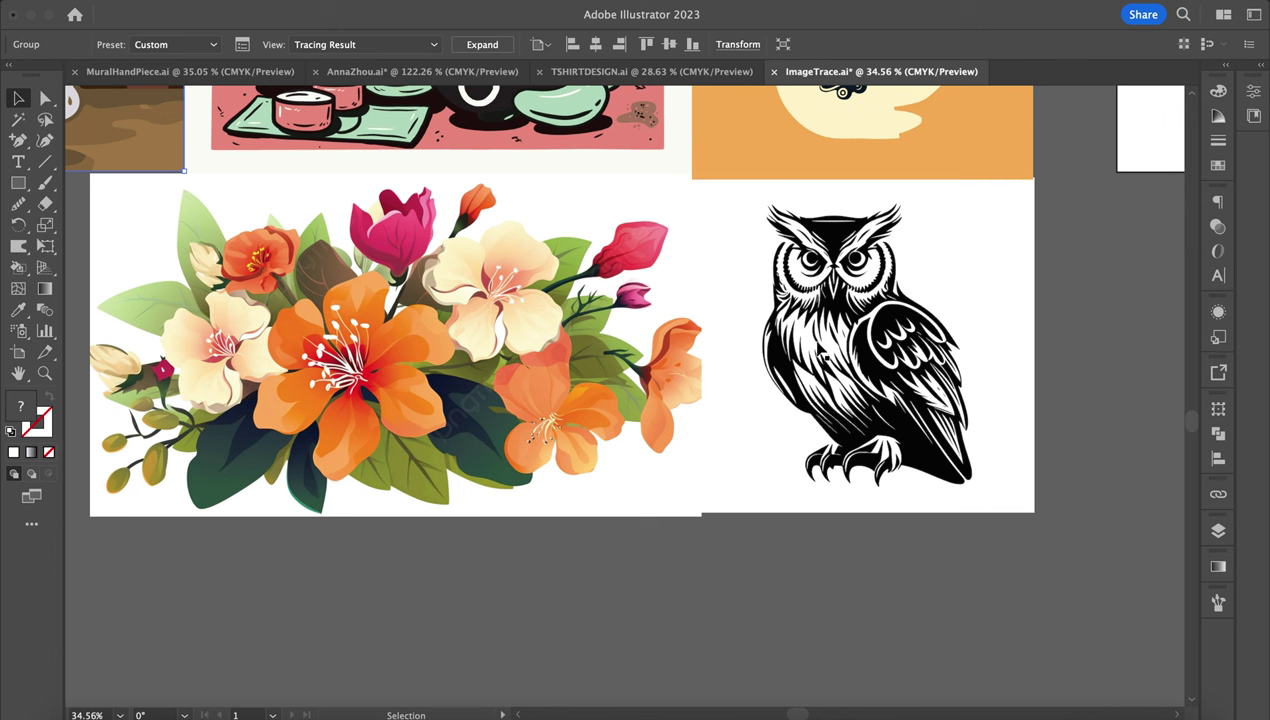
scroll(816, 350, "right", 4)
scroll(816, 350, "up", 1)
left_click(816, 352)
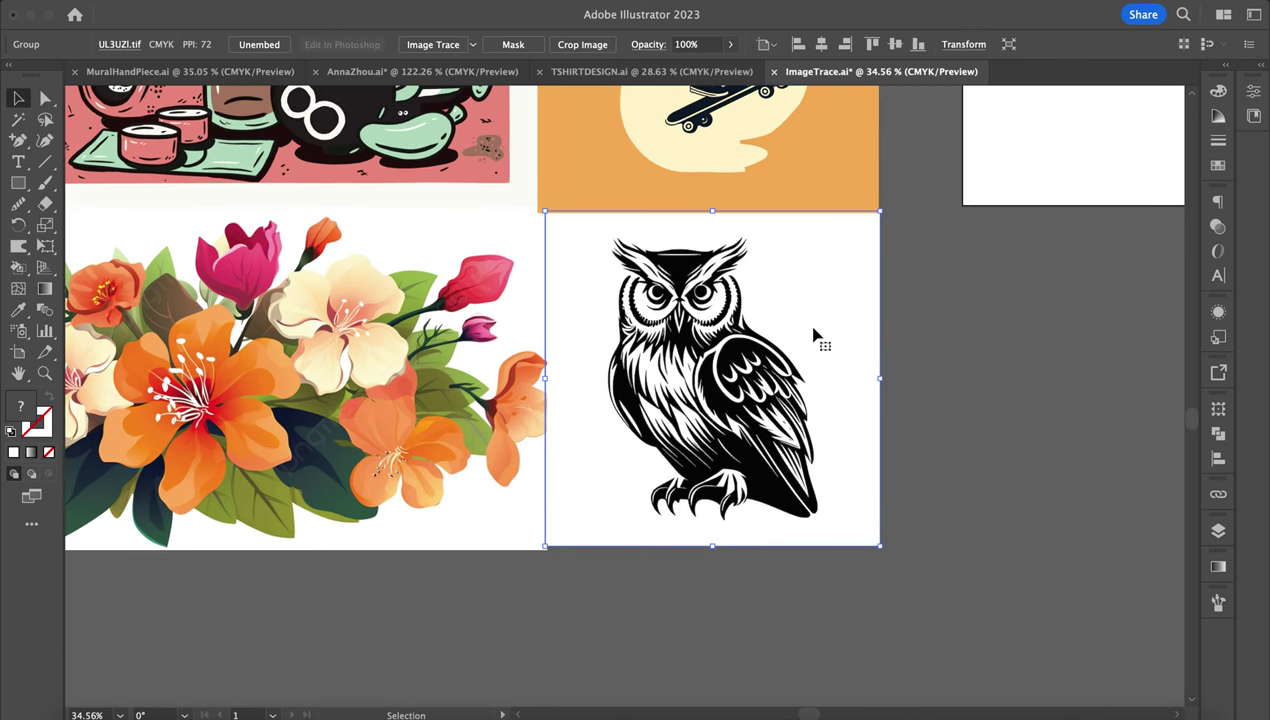
left_click(473, 45)
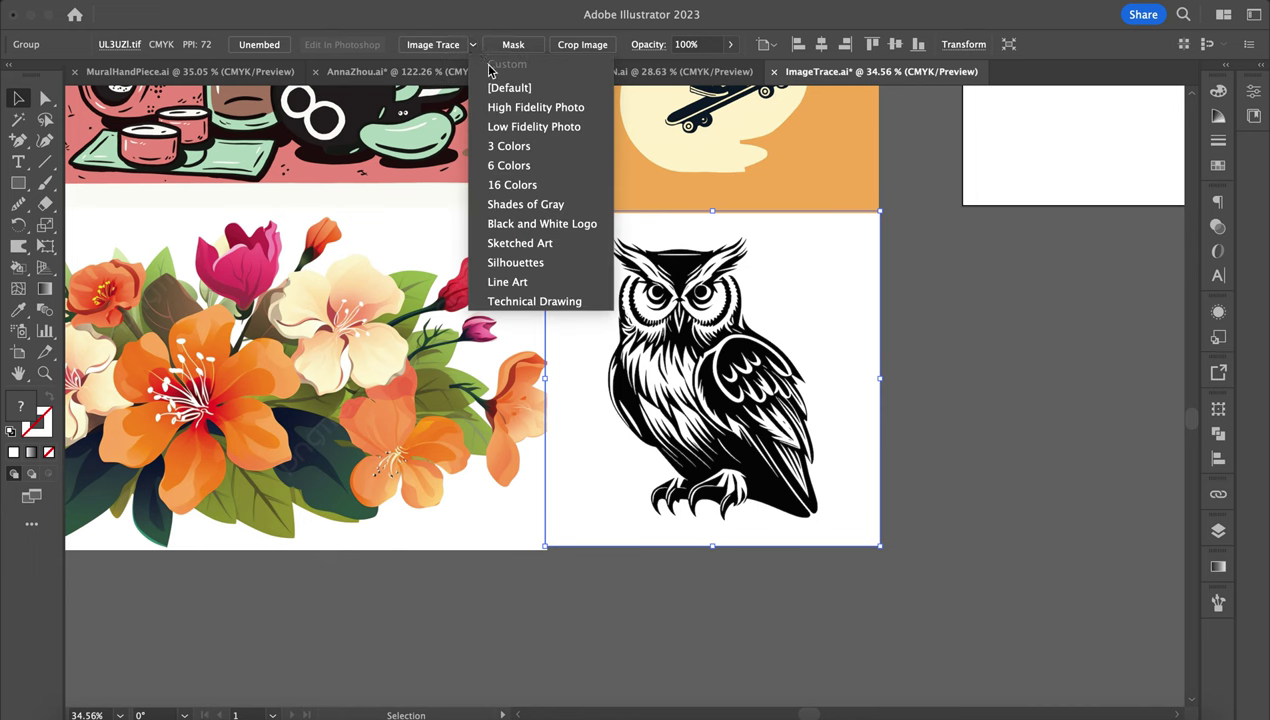
left_click(558, 224)
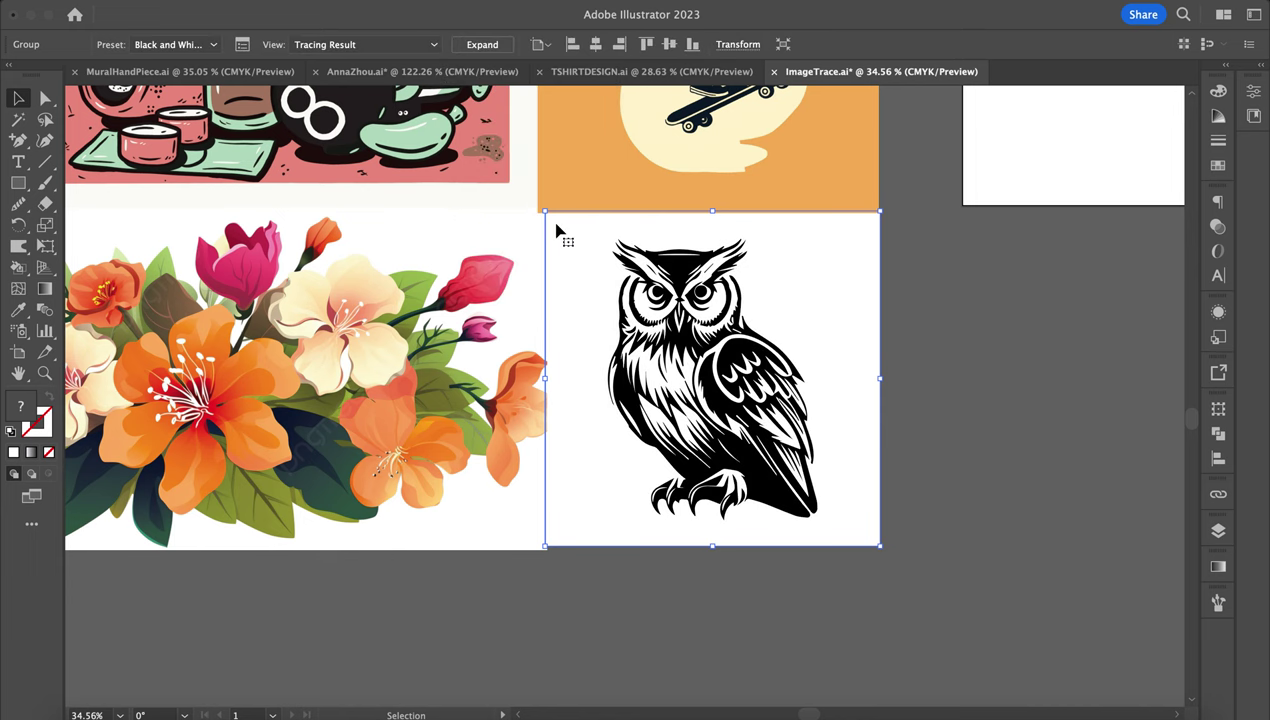
Open the owl's Image Trace panel, move it aside, then close it.
left_click(240, 45)
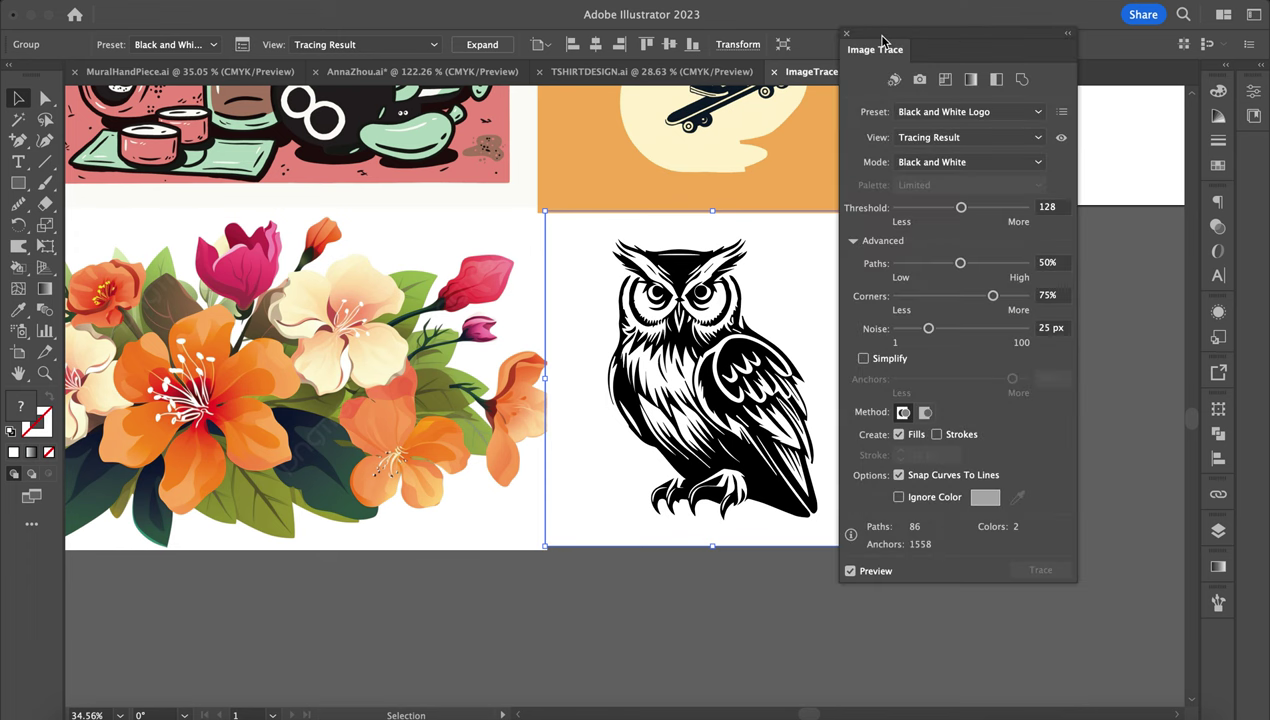
left_click_drag(883, 40, 1023, 75)
scroll(745, 262, "up", 5)
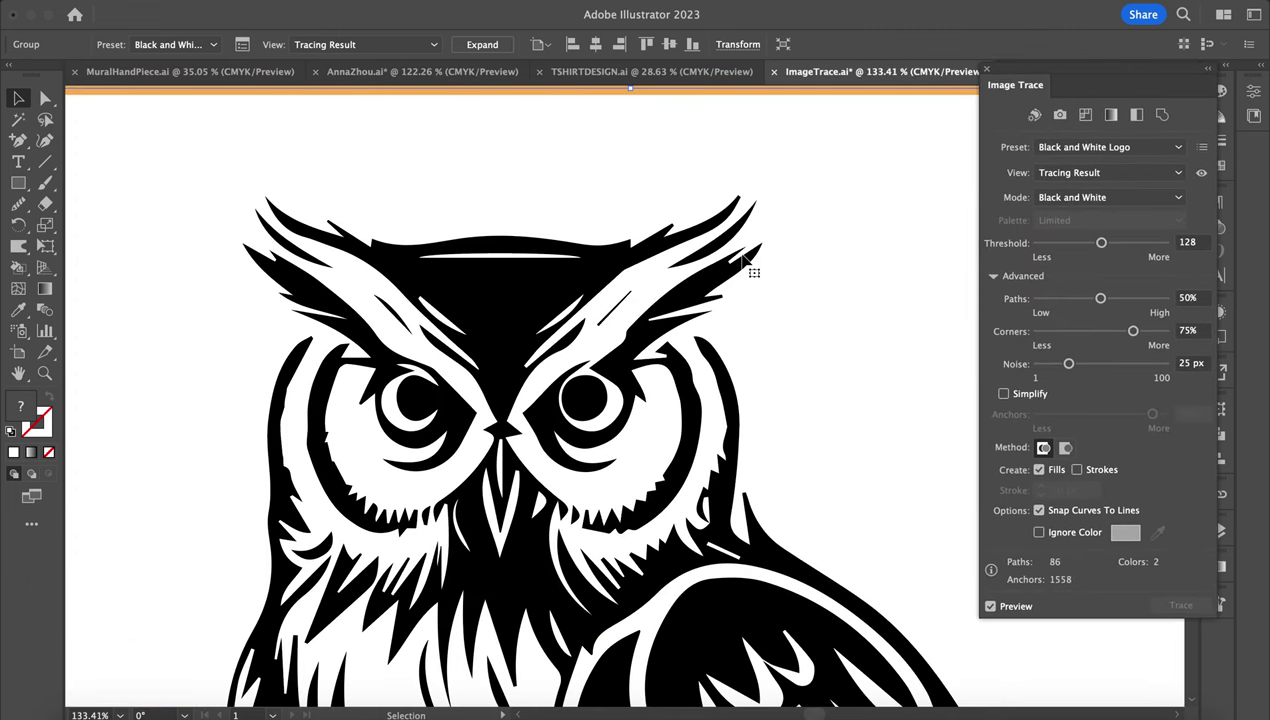
scroll(748, 265, "down", 5)
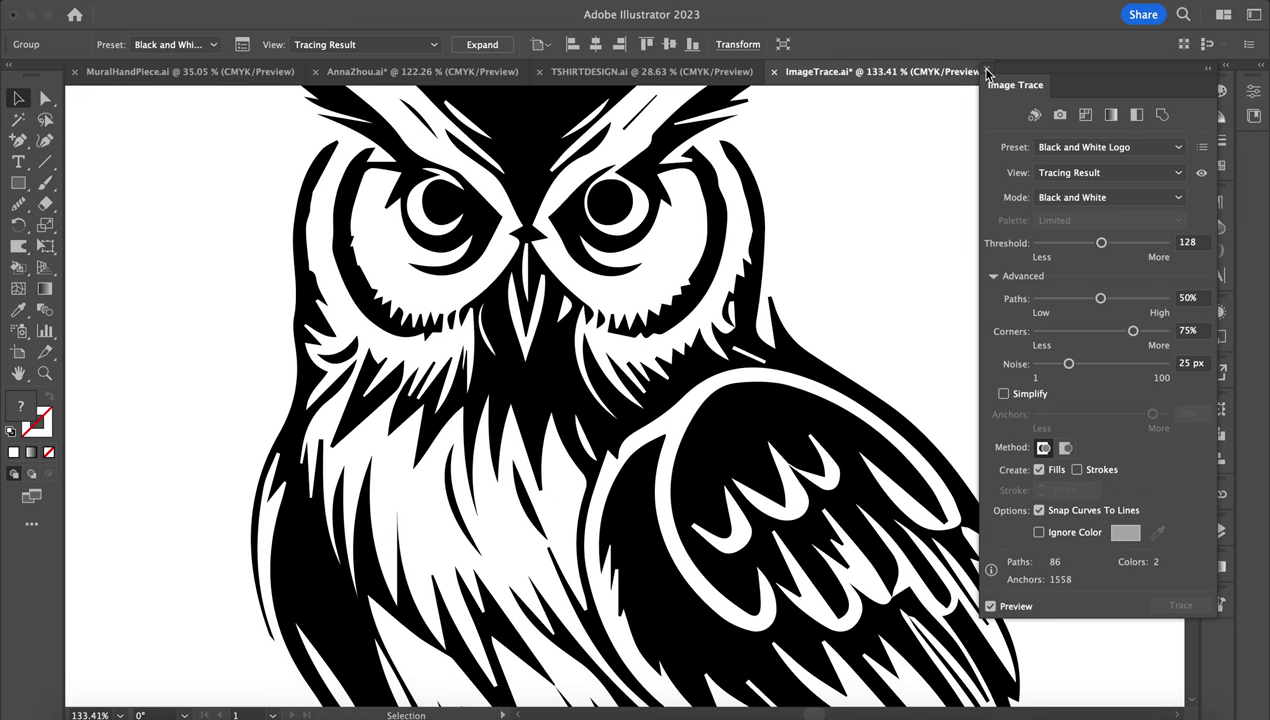
left_click(986, 72)
Undo the owl trace and zoom to inspect the original image.
key("super+z")
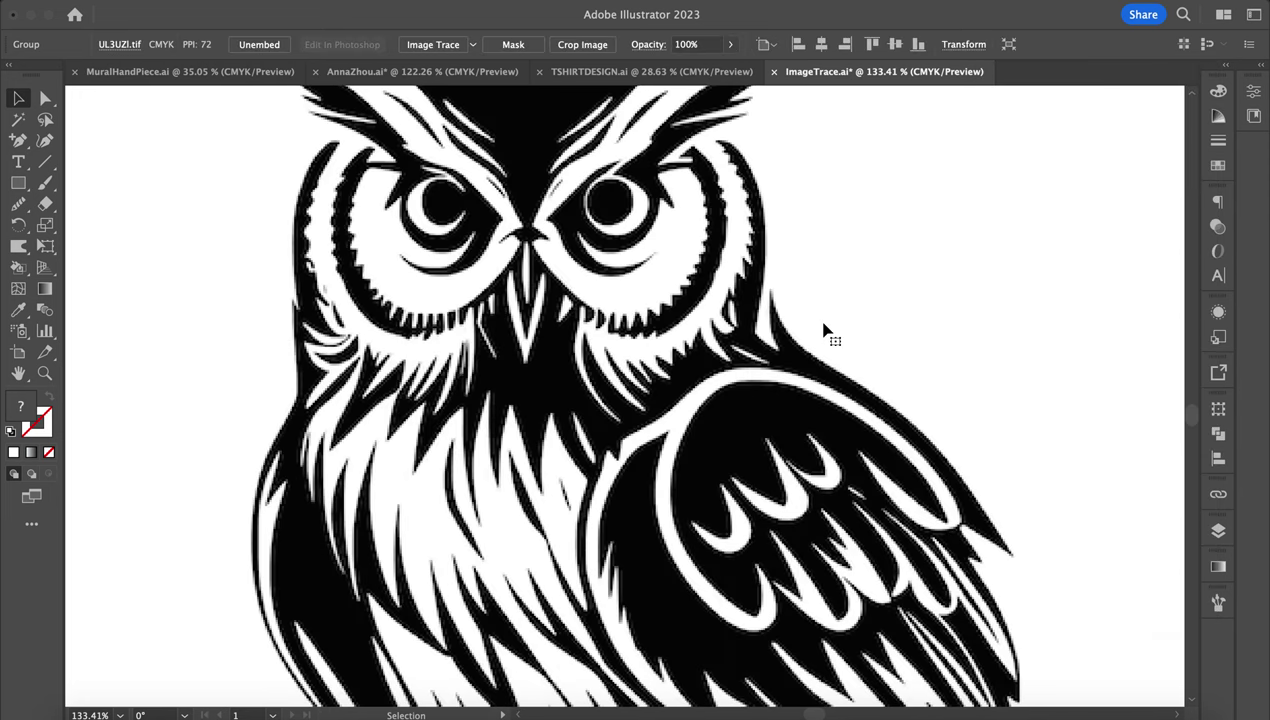
scroll(560, 377, "up", 3)
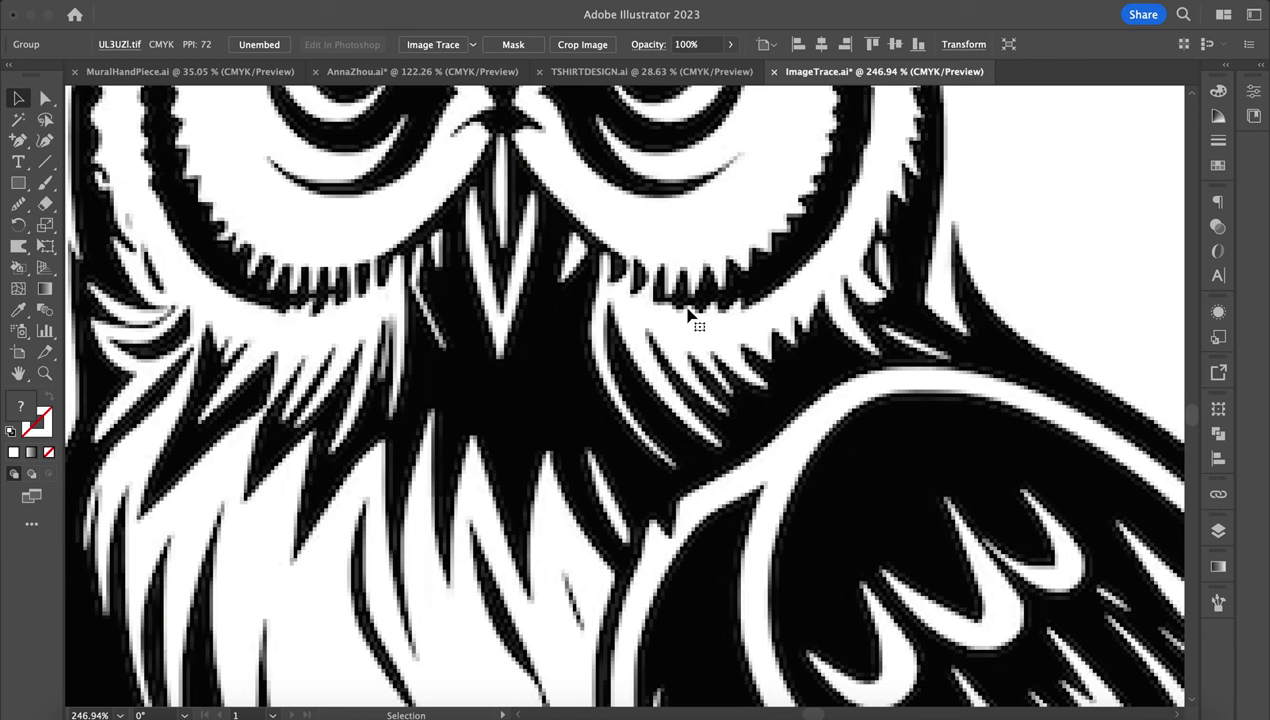
scroll(672, 296, "up", 4)
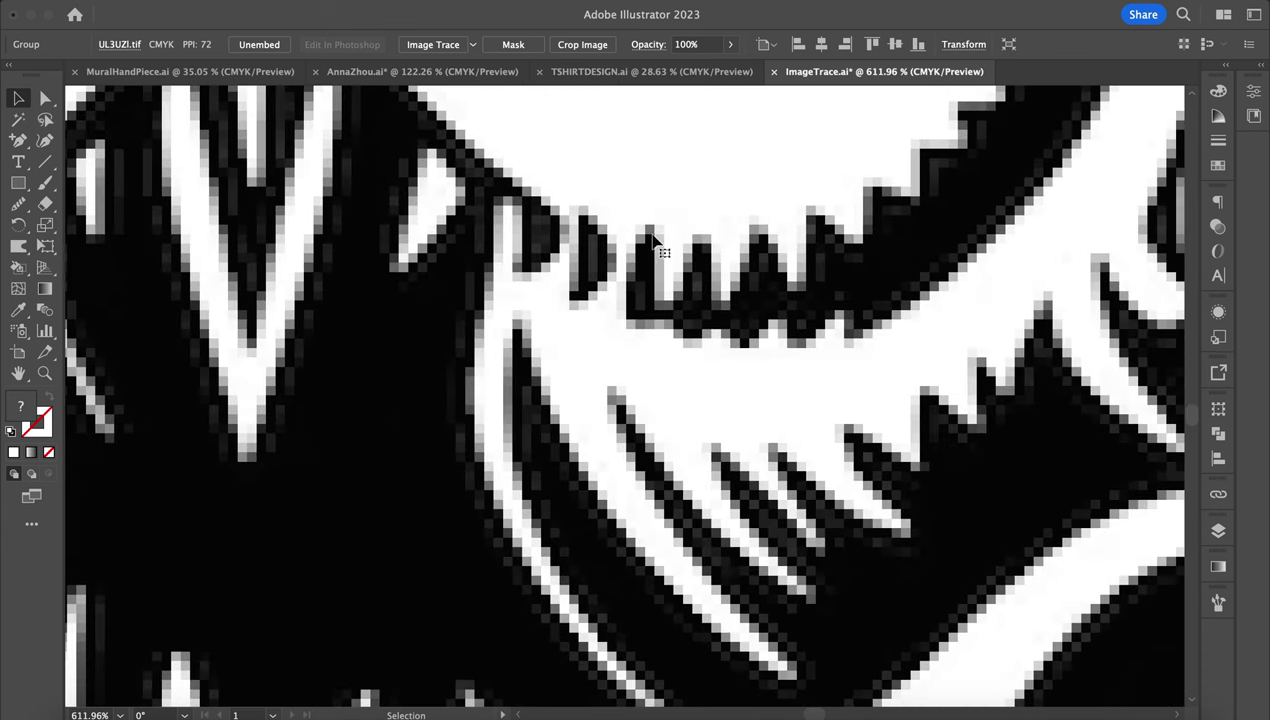
scroll(685, 290, "down", 5)
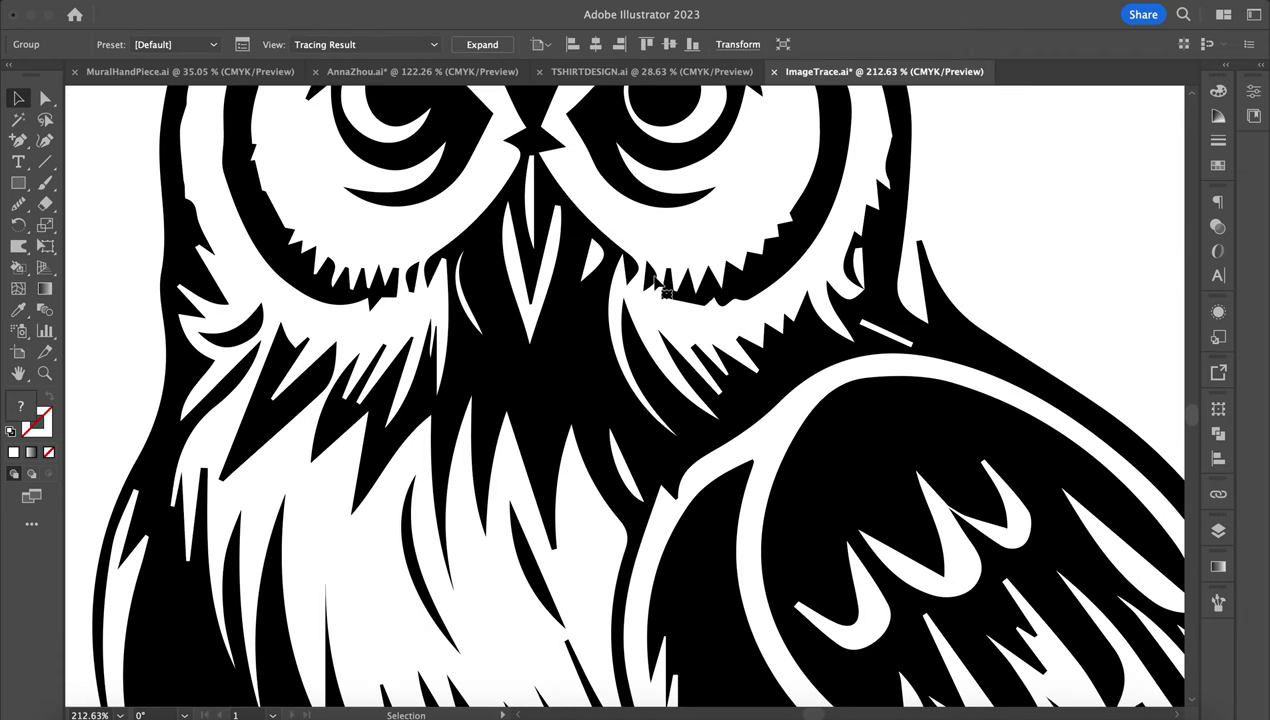
scroll(680, 290, "up", 7)
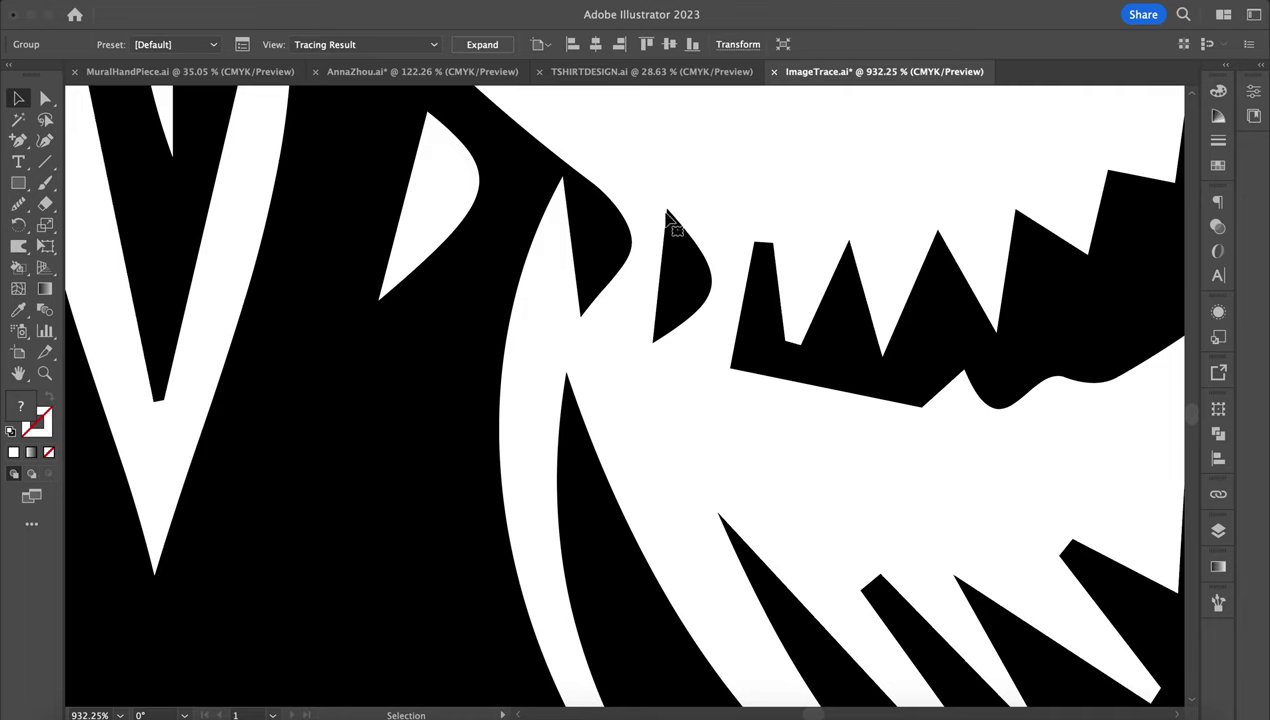
scroll(925, 345, "down", 6)
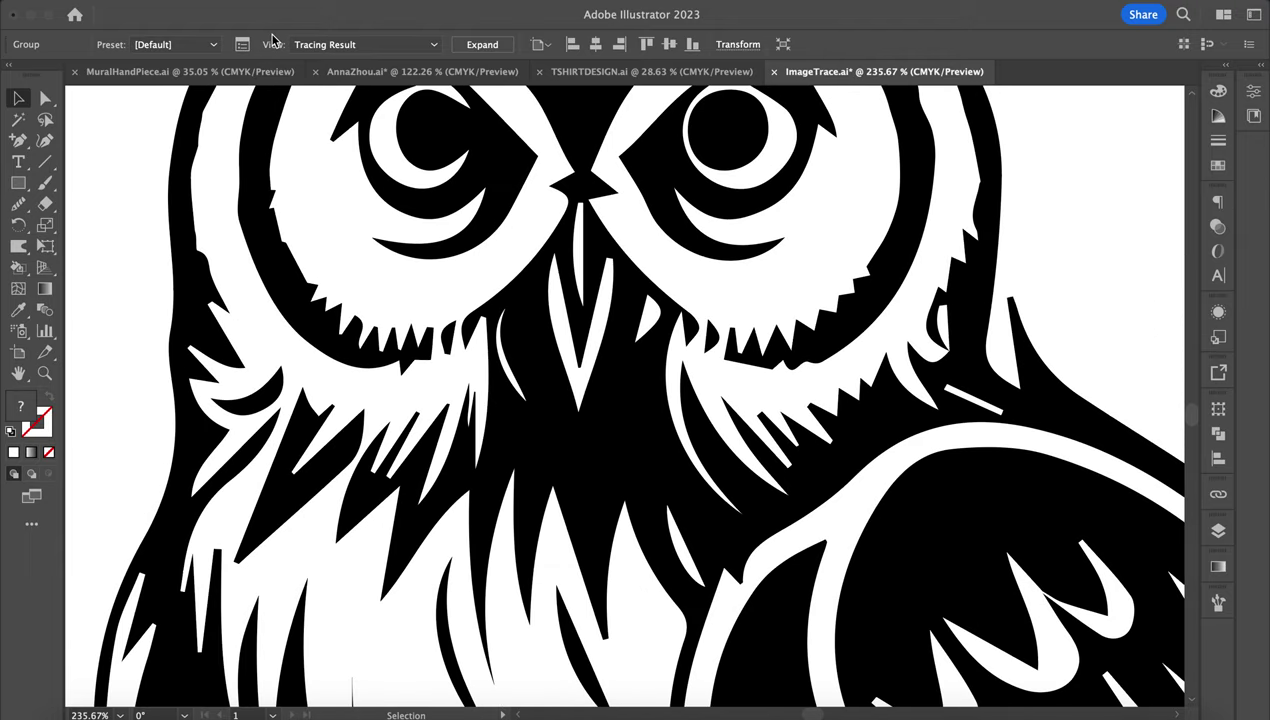
In the Image Trace panel, set the owl's Paths to 83% and Corners to 12%.
left_click(242, 45)
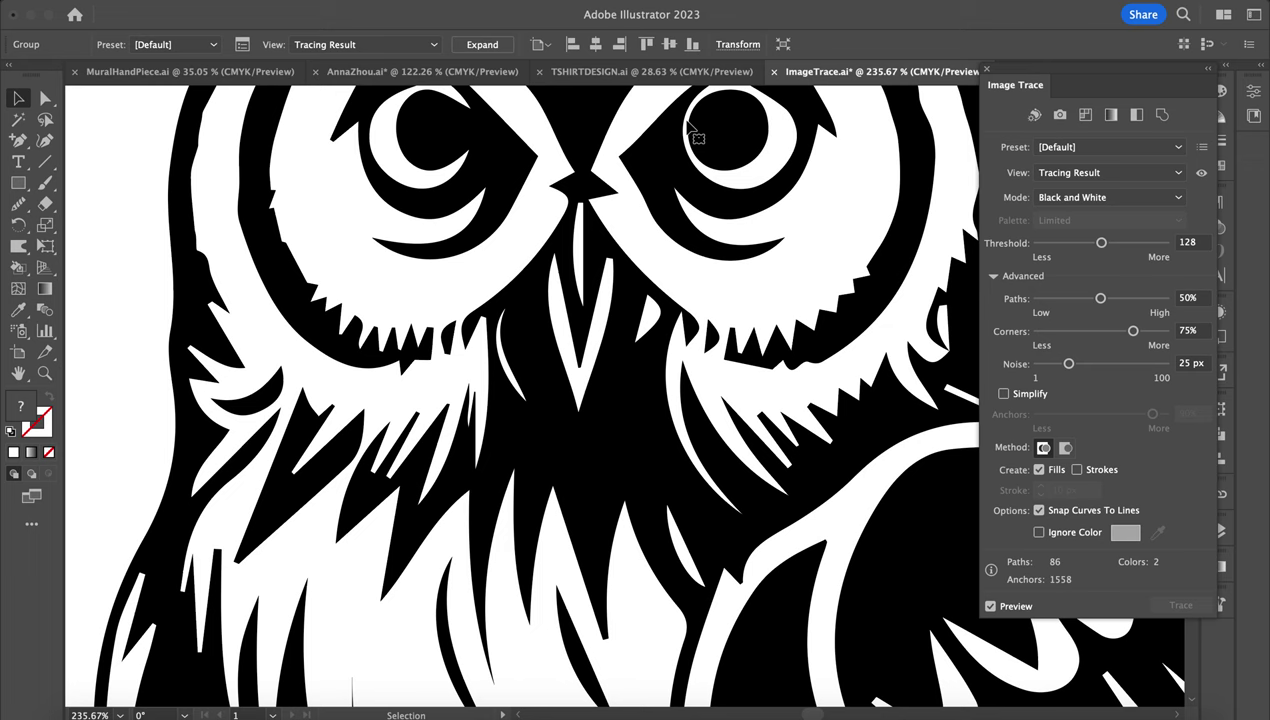
scroll(785, 355, "up", 3)
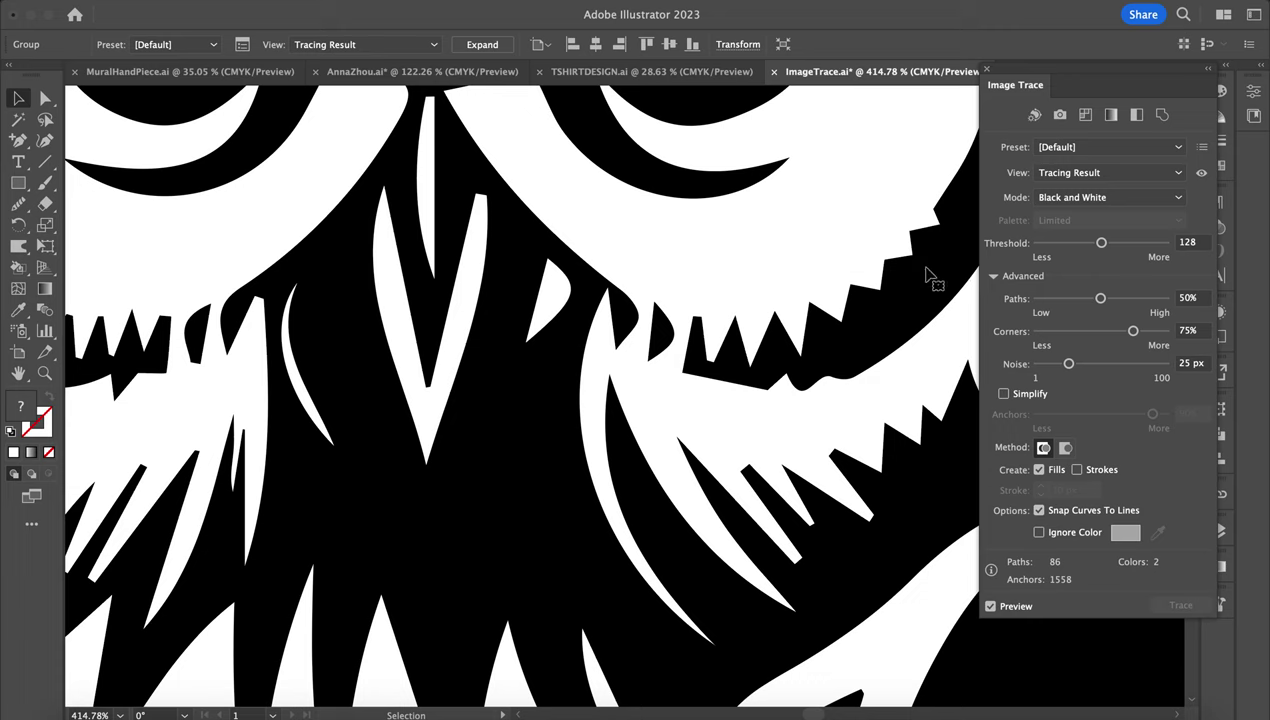
left_click(1129, 300)
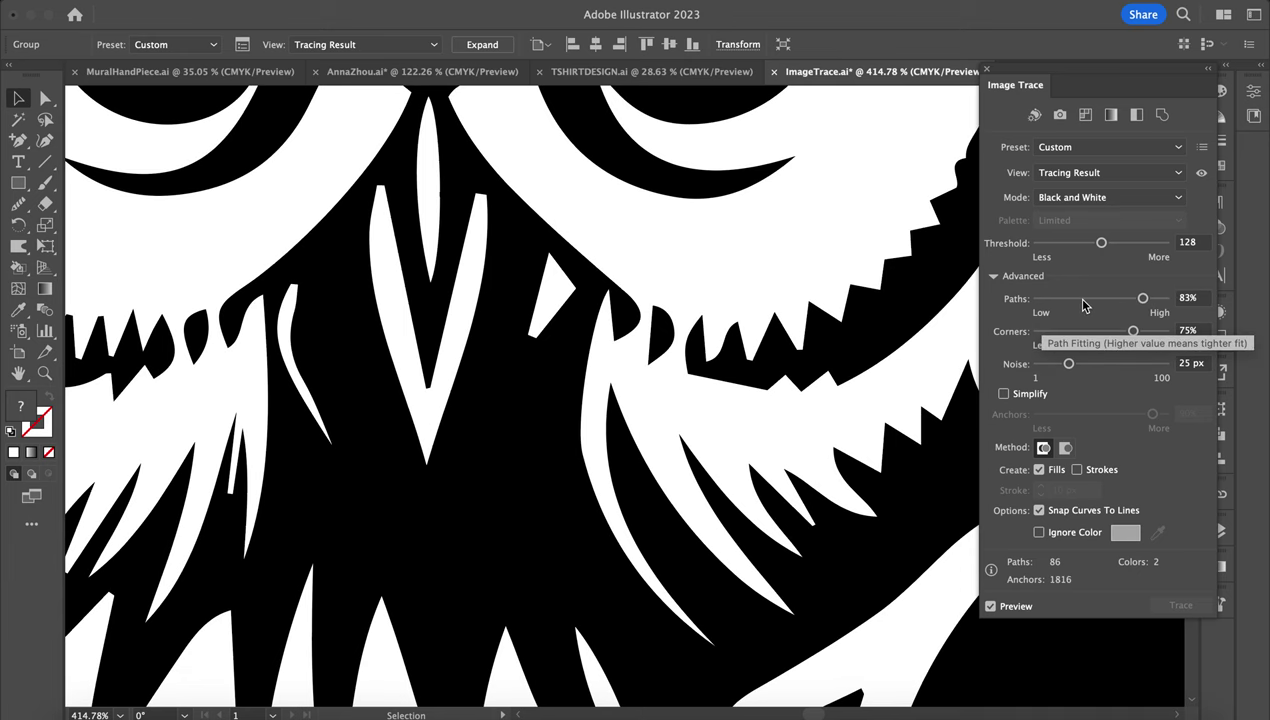
left_click(1148, 331)
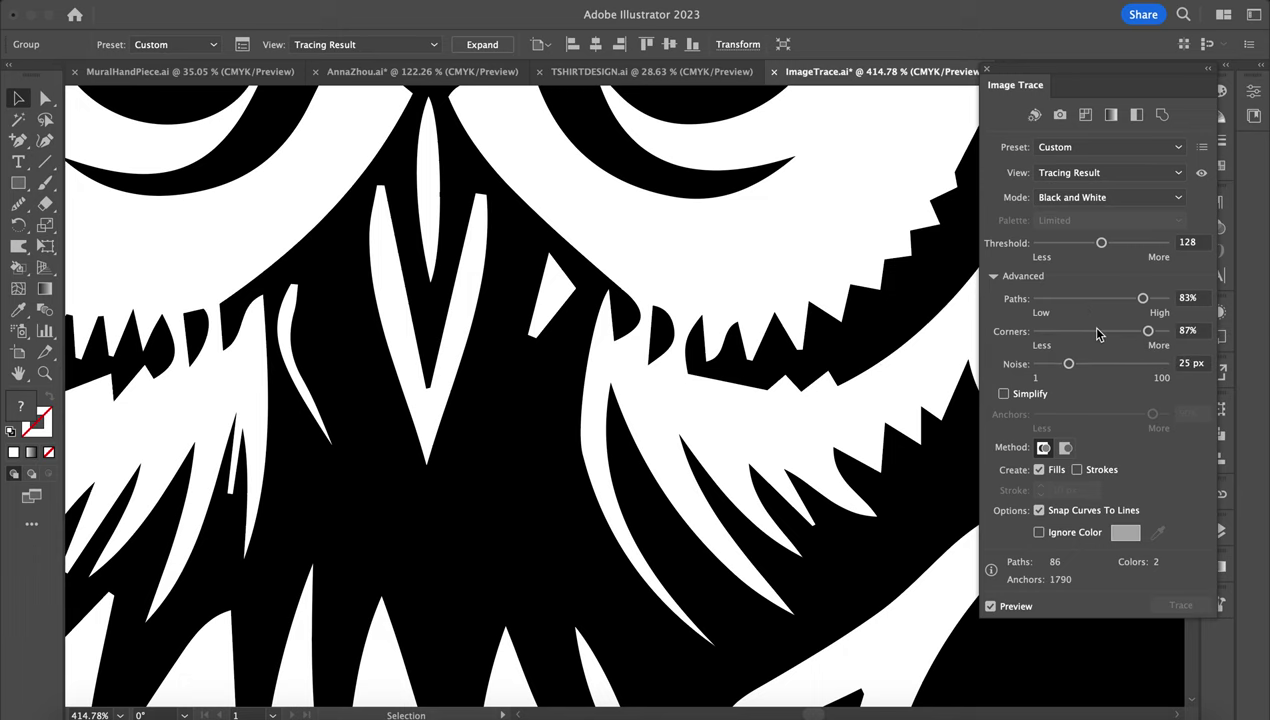
left_click(1058, 331)
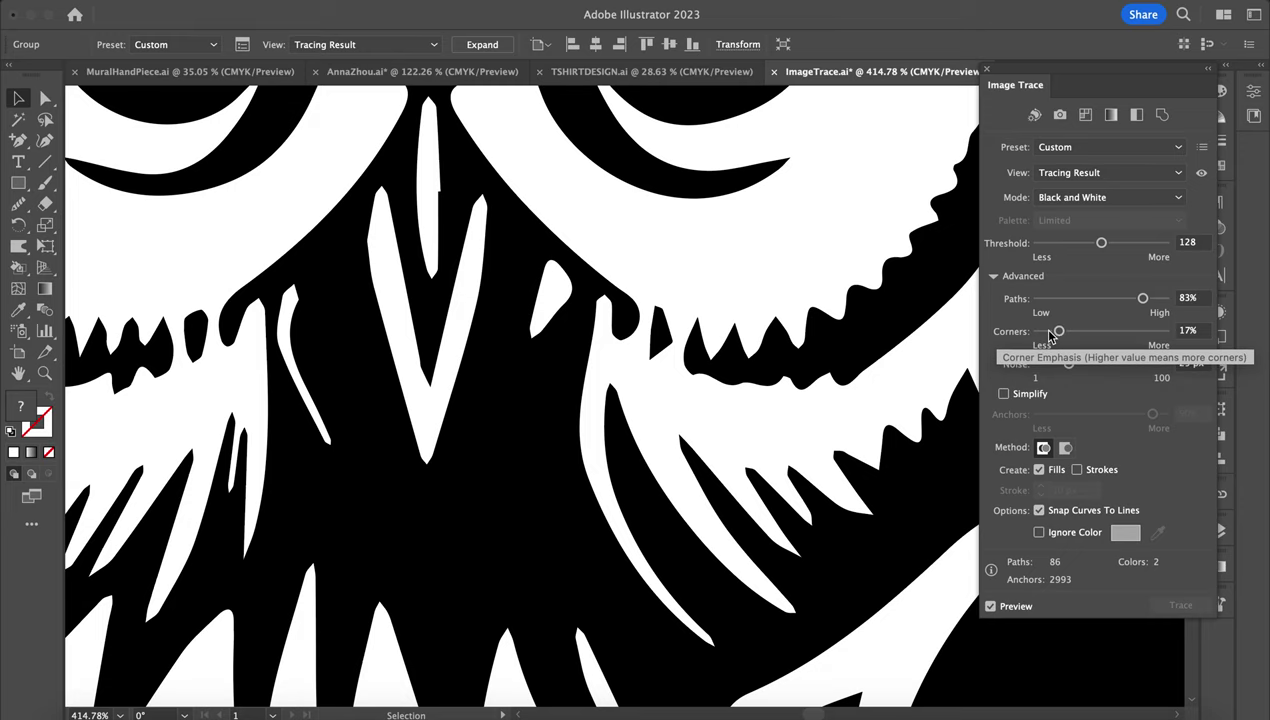
left_click_drag(1054, 332, 1048, 332)
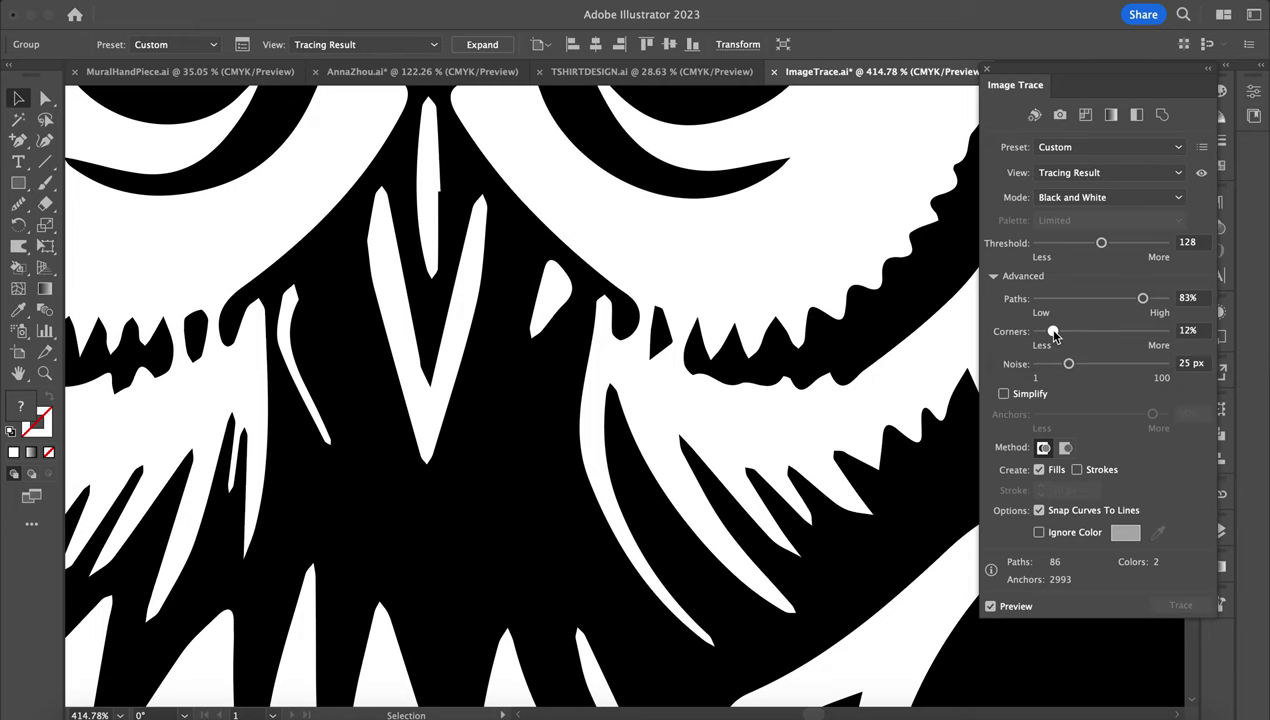
Set the owl trace's Noise to 23 px, review the result, and close the panel.
left_click(1099, 365)
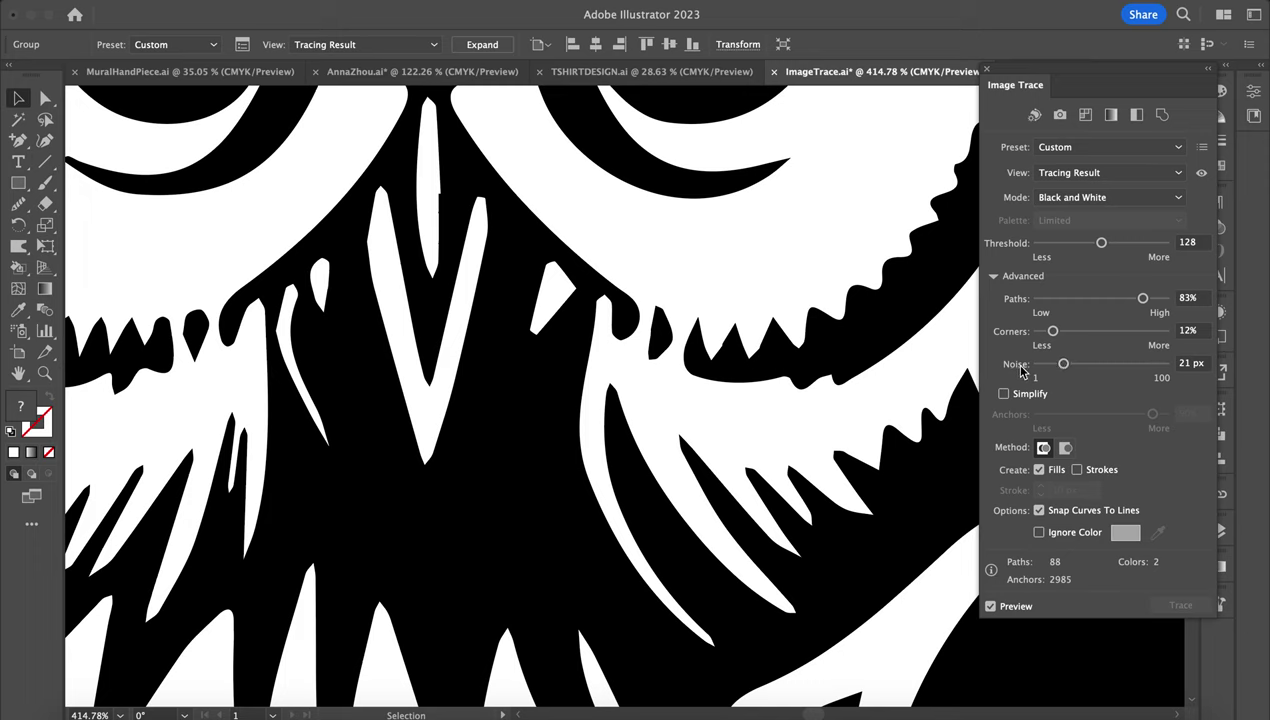
left_click(1055, 365)
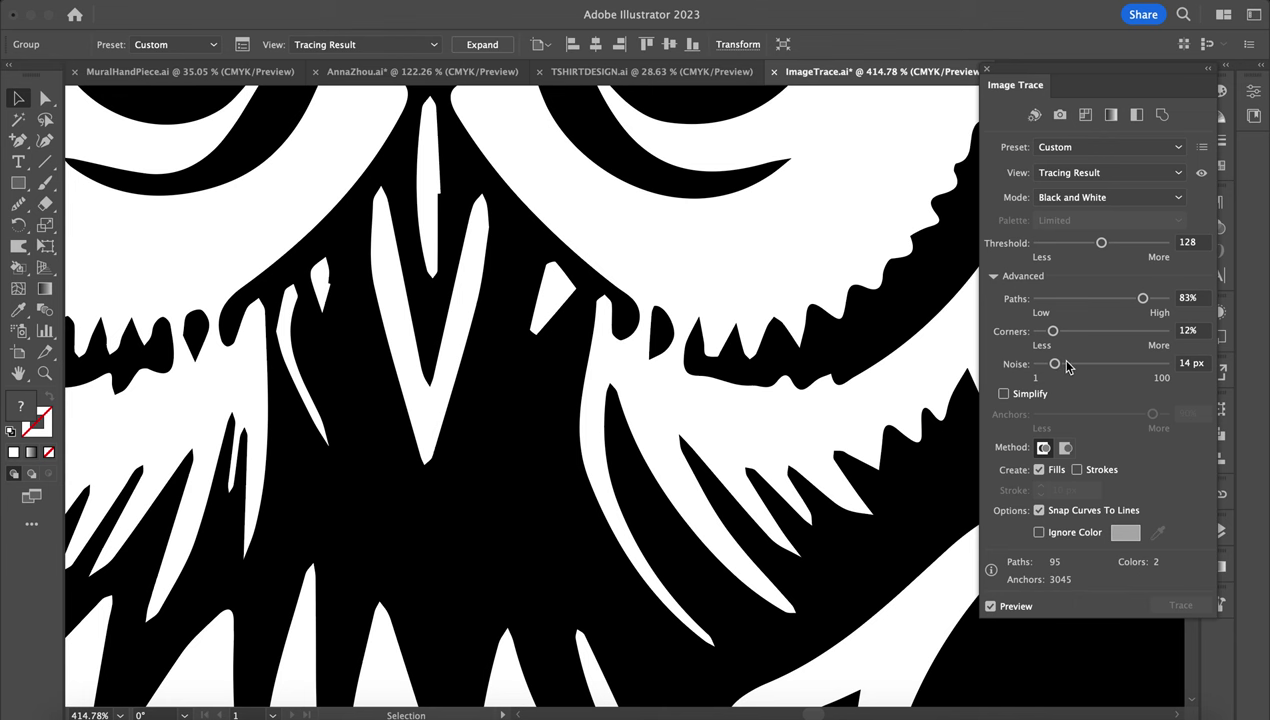
scroll(668, 388, "down", 5)
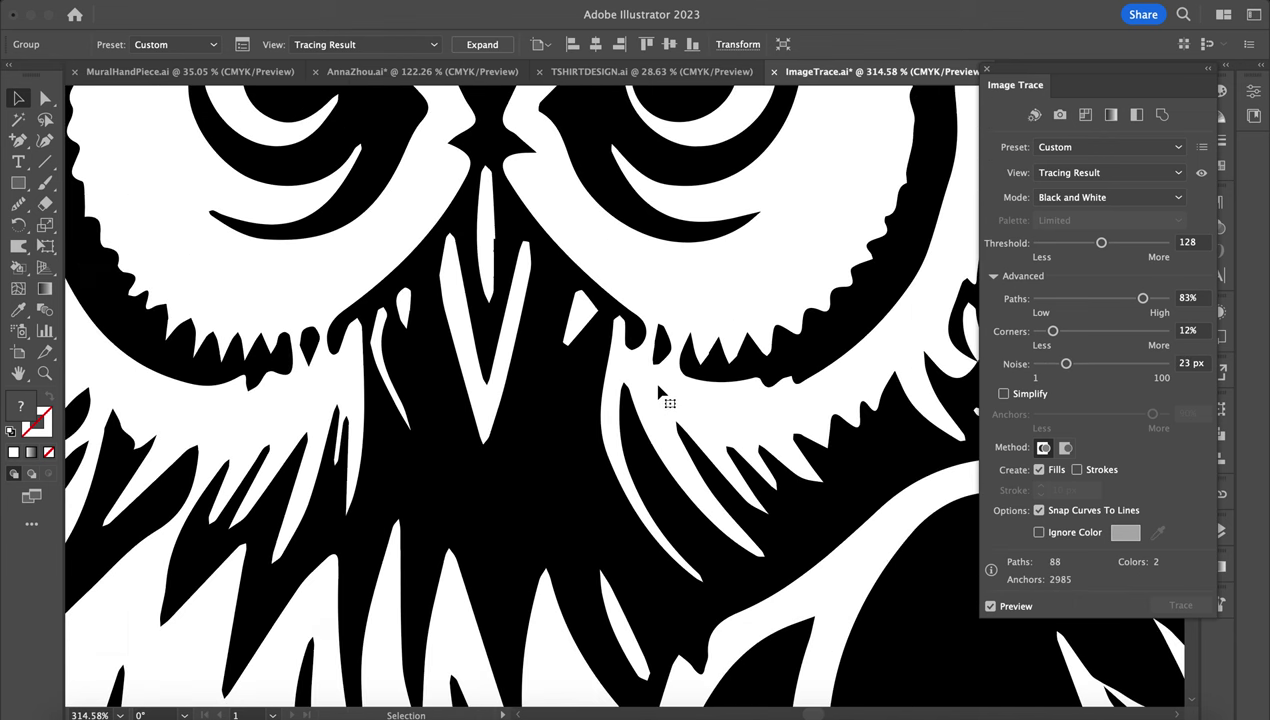
scroll(652, 396, "down", 1)
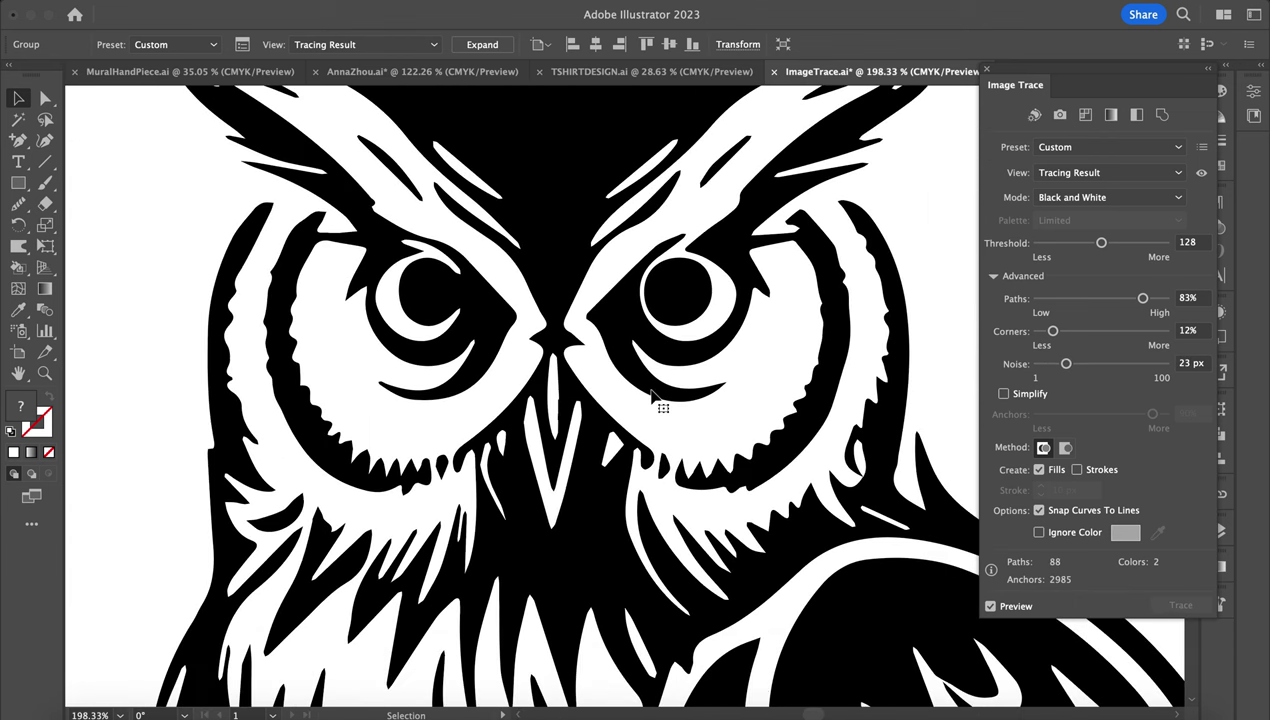
scroll(651, 391, "down", 6)
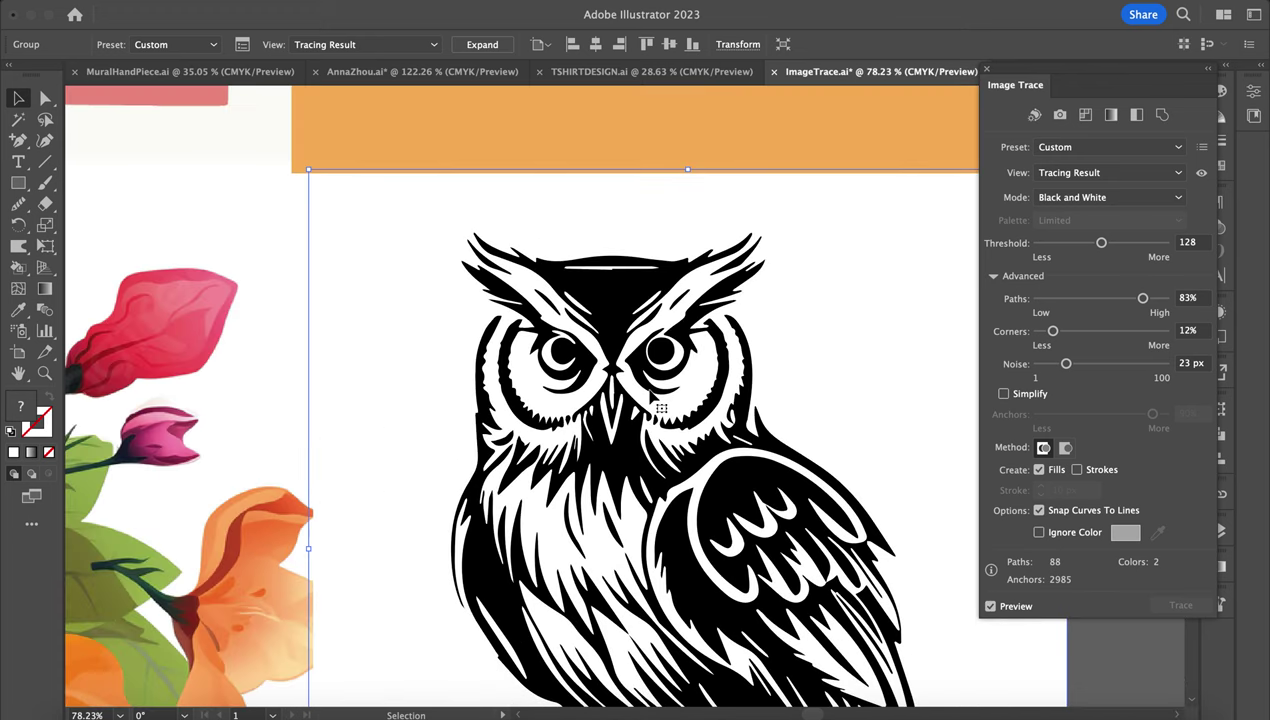
scroll(652, 402, "up", 8)
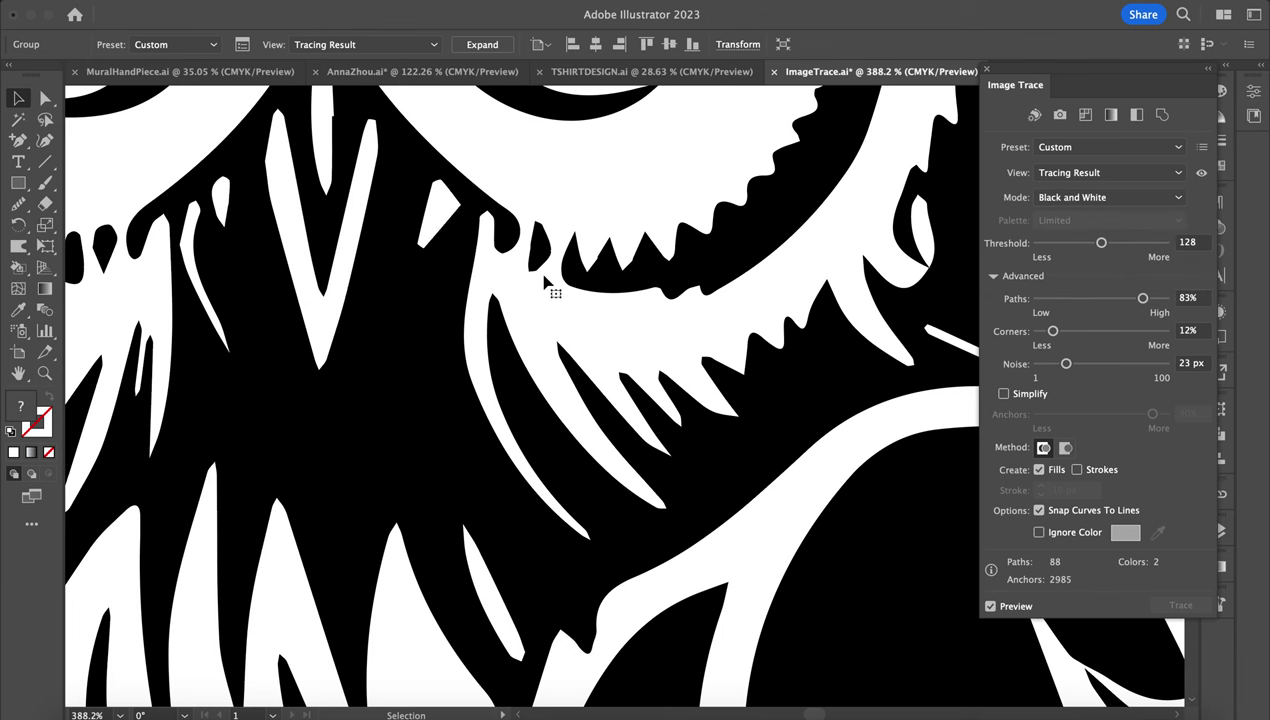
scroll(547, 283, "down", 5)
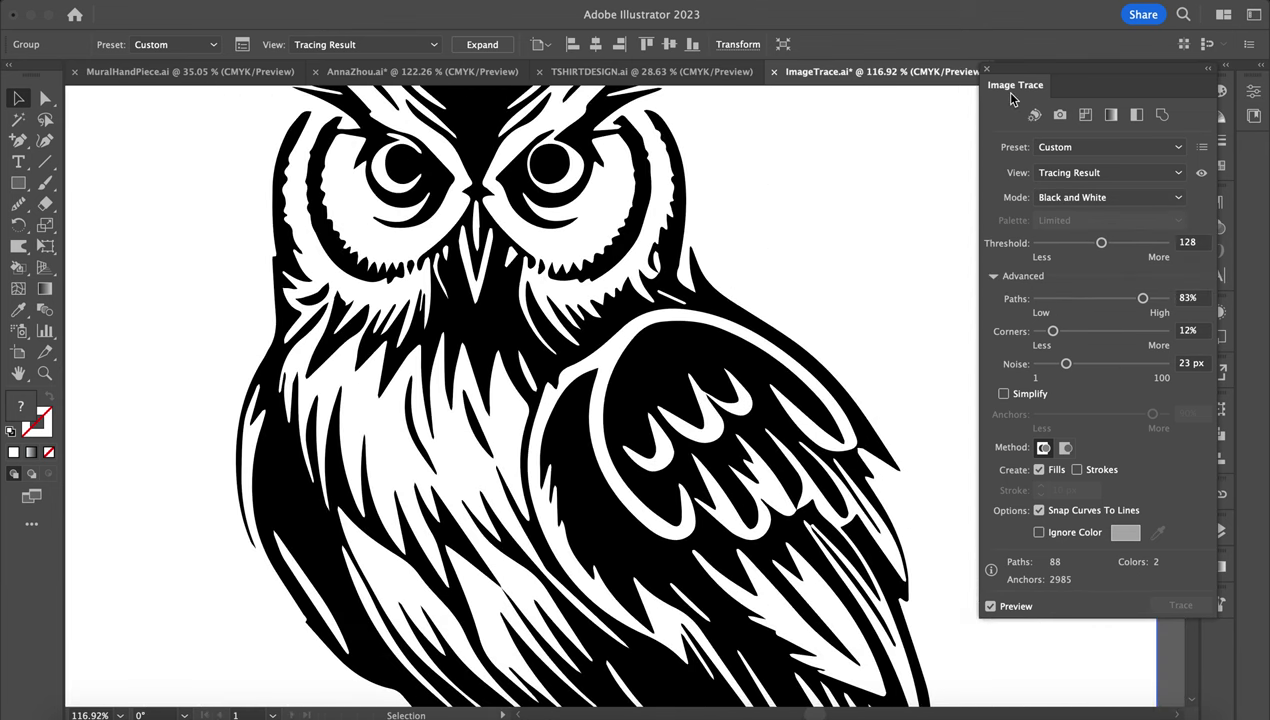
left_click(984, 73)
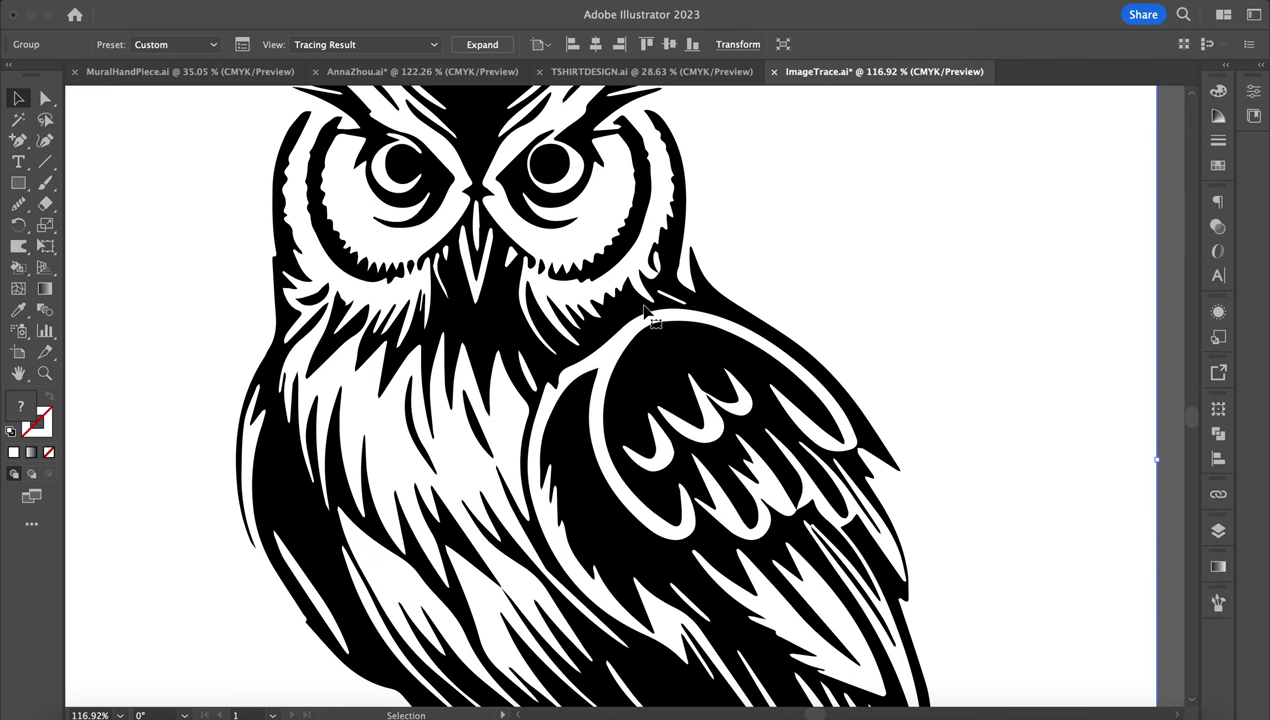
Expand the owl trace into editable vector paths.
scroll(652, 318, "down", 3)
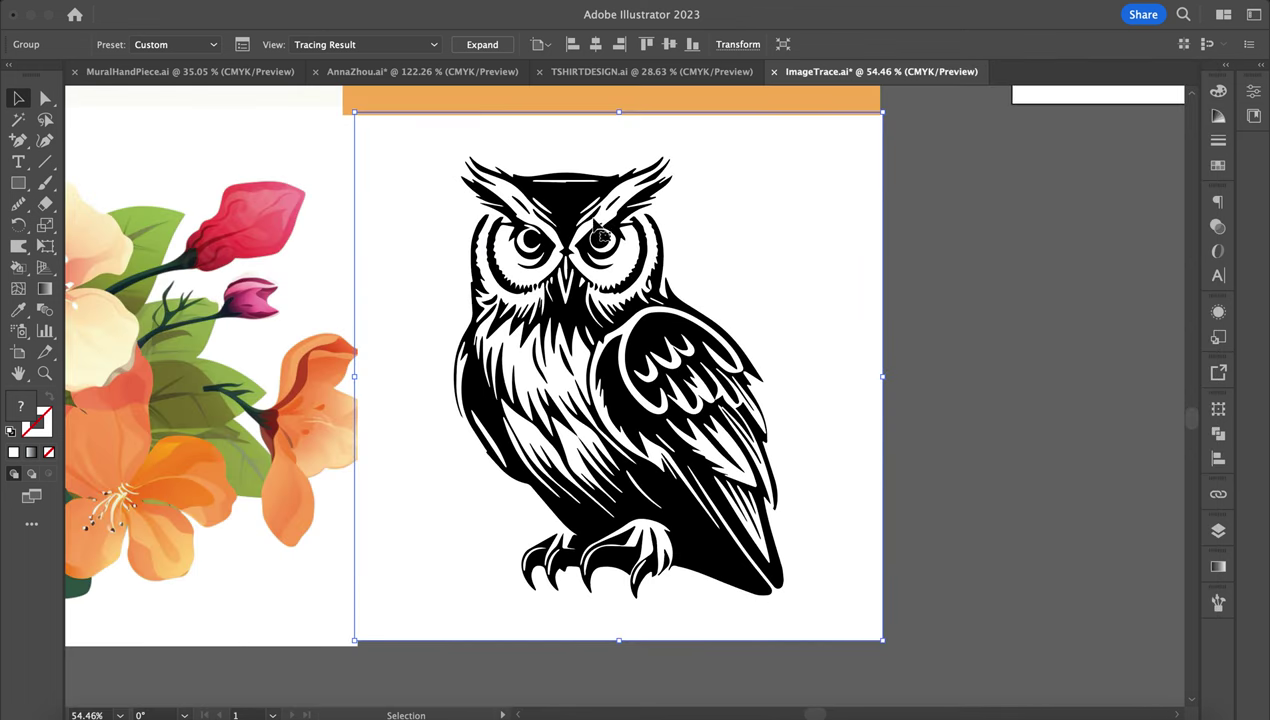
left_click(482, 44)
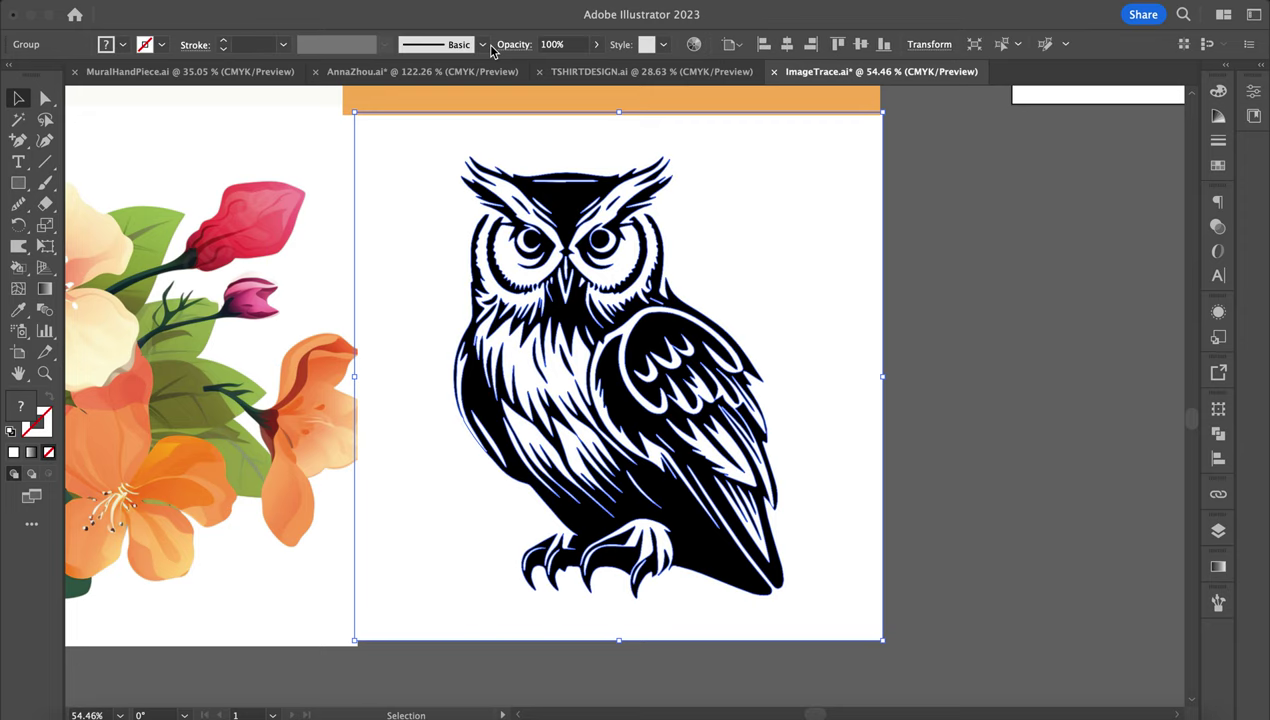
scroll(669, 213, "up", 3)
scroll(669, 213, "up", 2)
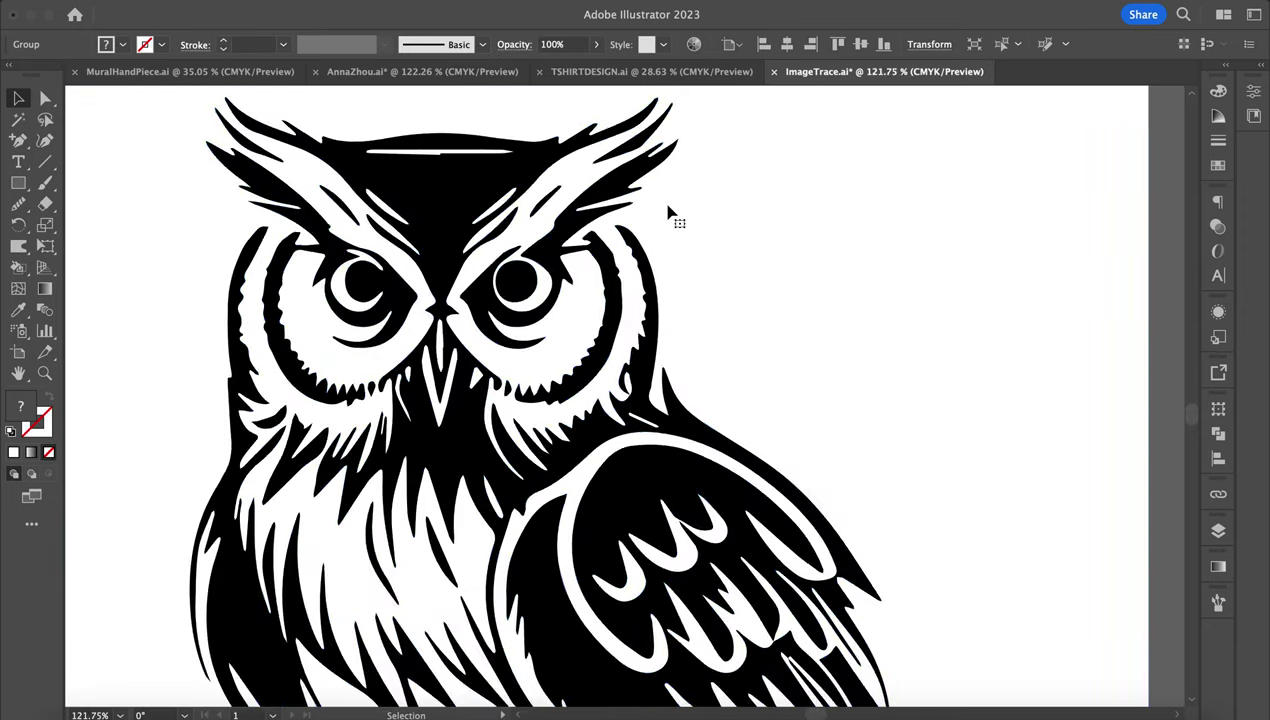
scroll(684, 318, "down", 3)
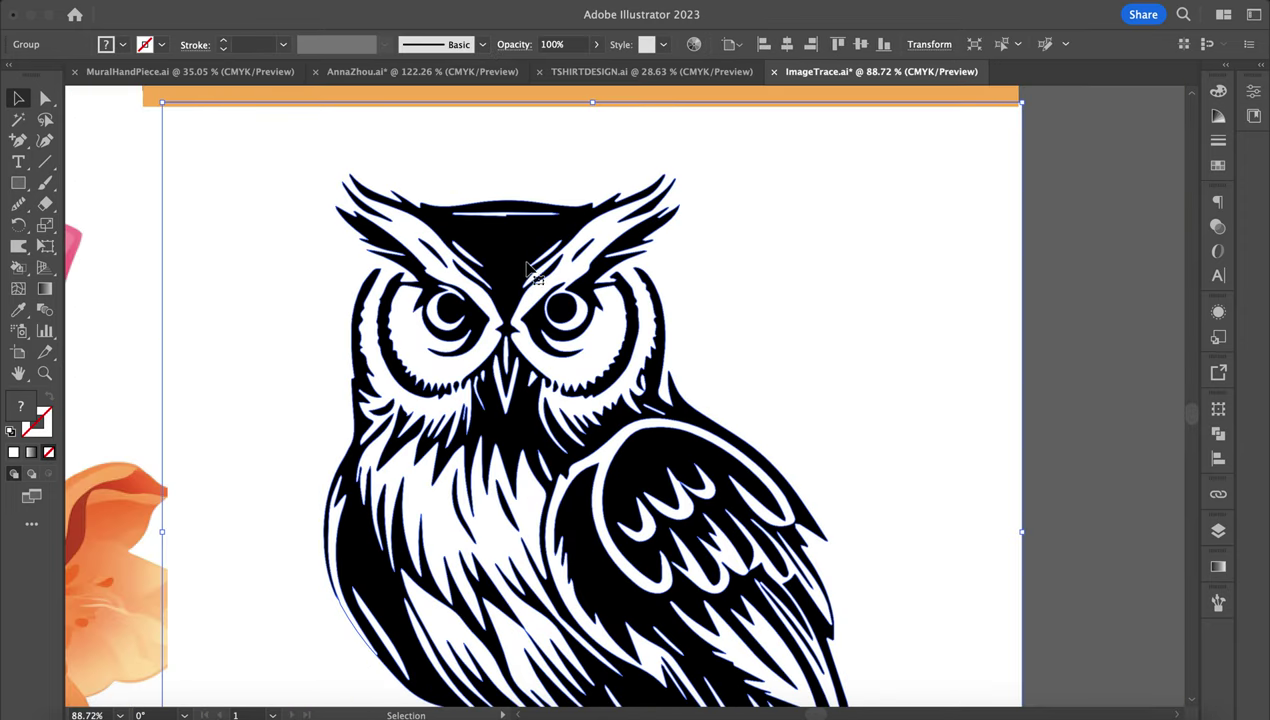
scroll(530, 268, "left", 2)
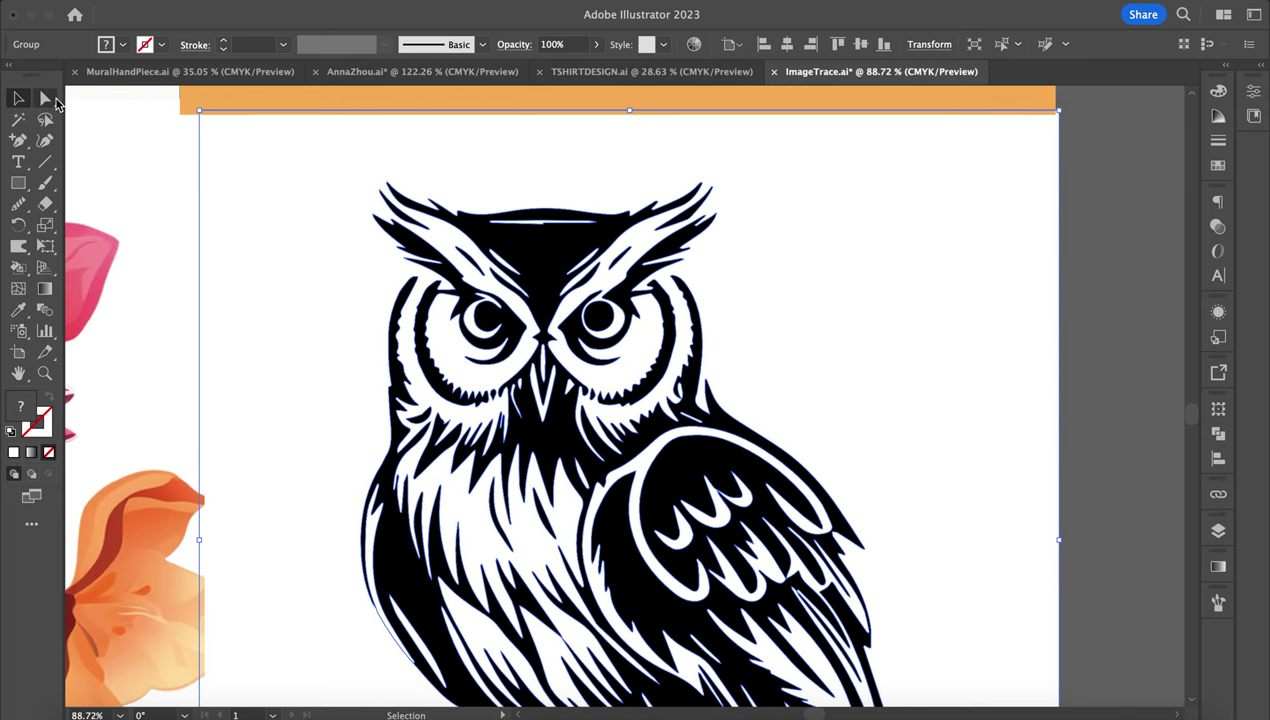
View the owl's anchor points with Direct Selection, then deselect it.
left_click(40, 103)
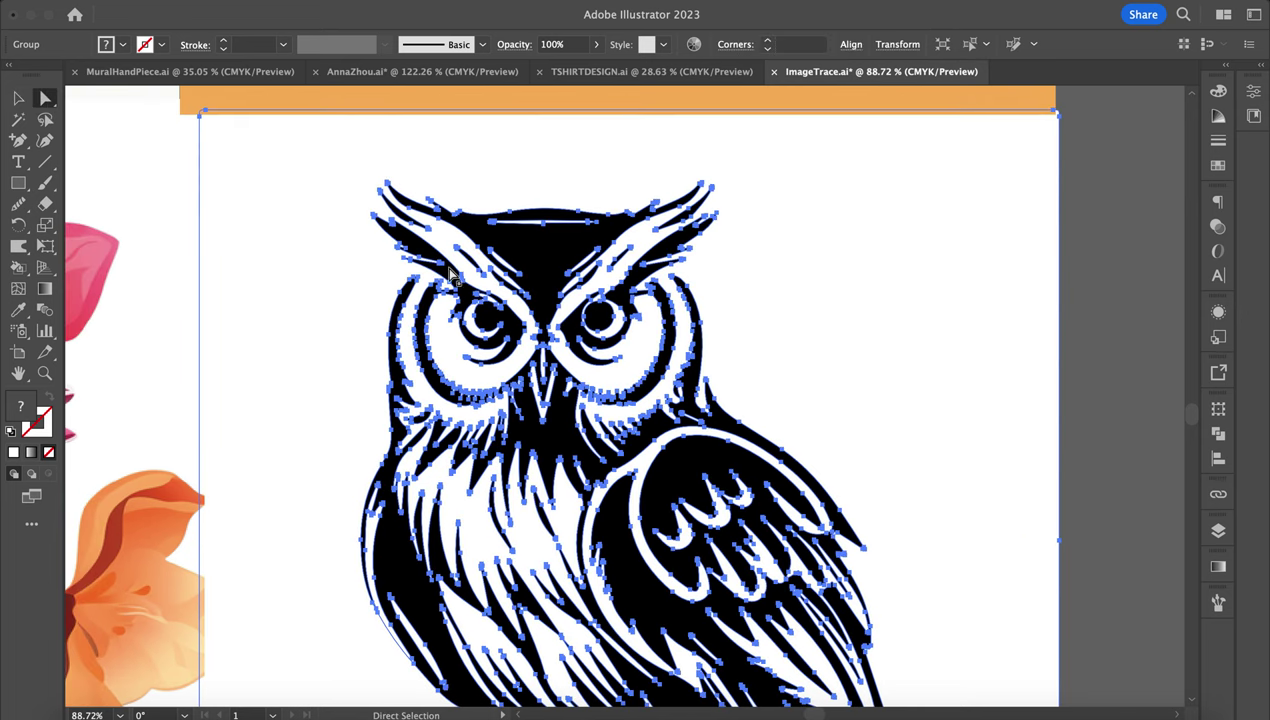
scroll(594, 310, "up", 5)
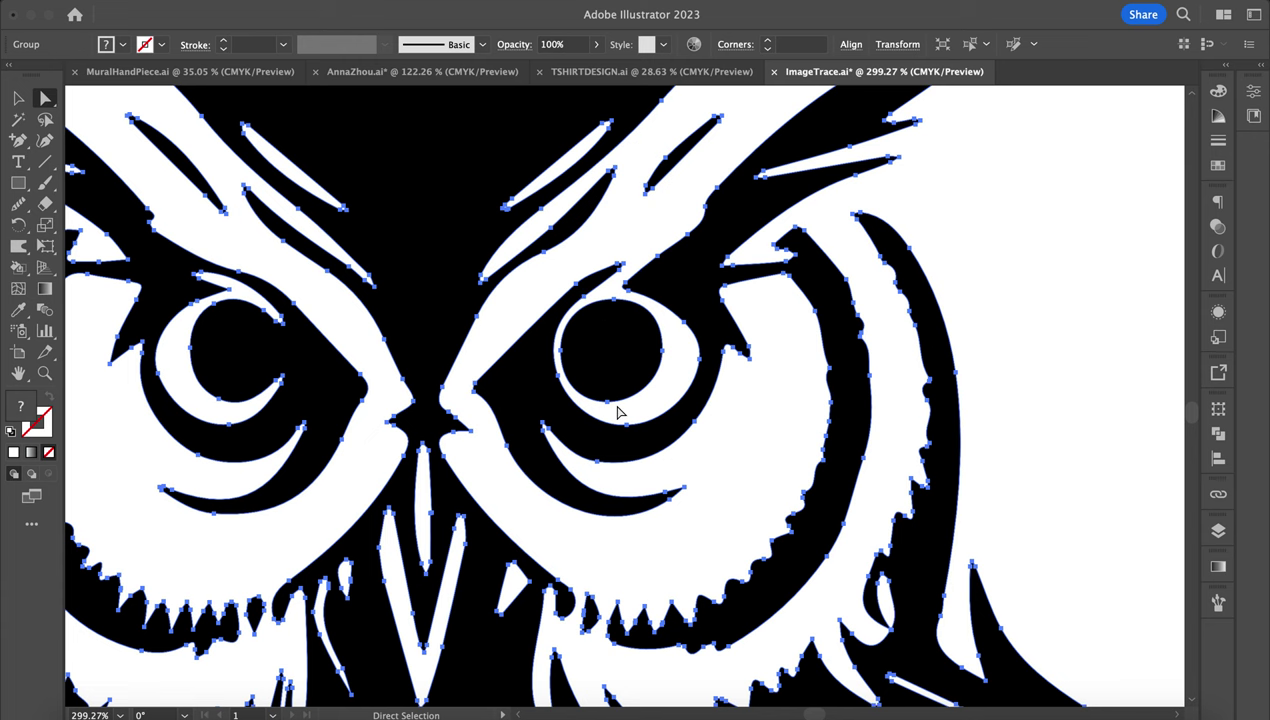
scroll(617, 412, "down", 4)
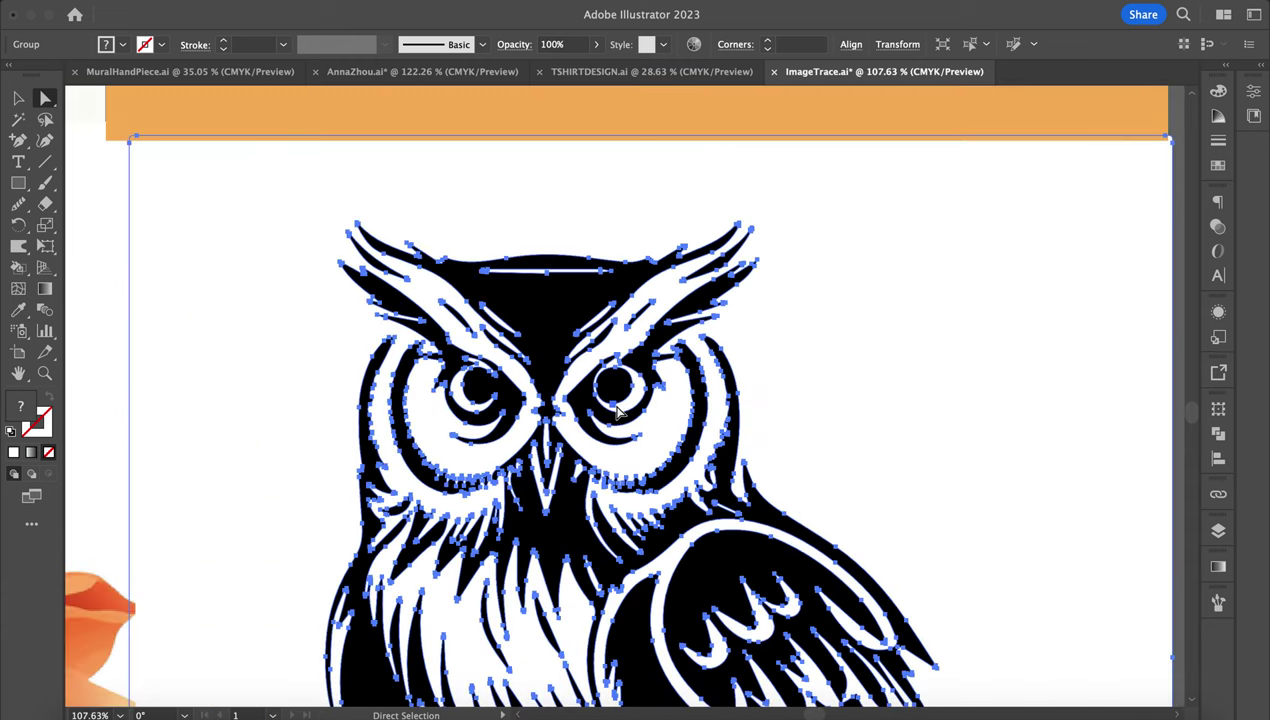
scroll(841, 404, "down", 4)
scroll(841, 404, "up", 4)
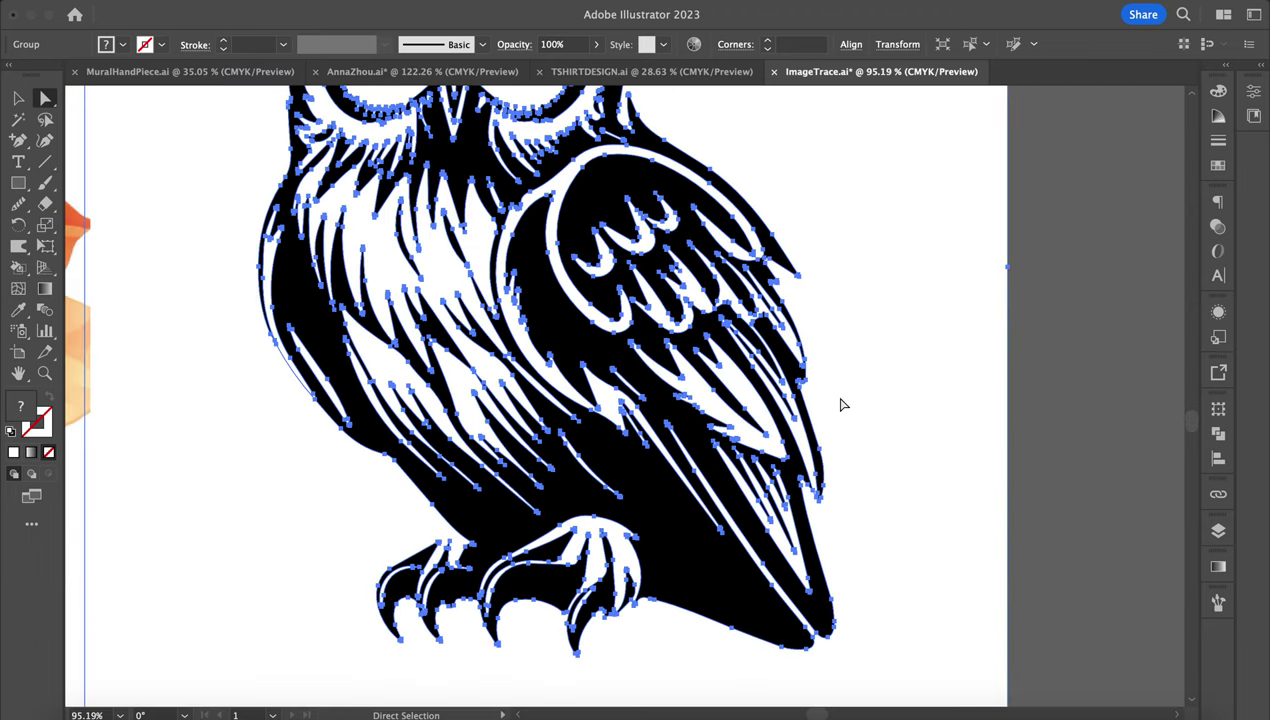
scroll(948, 412, "down", 2)
left_click(1066, 349)
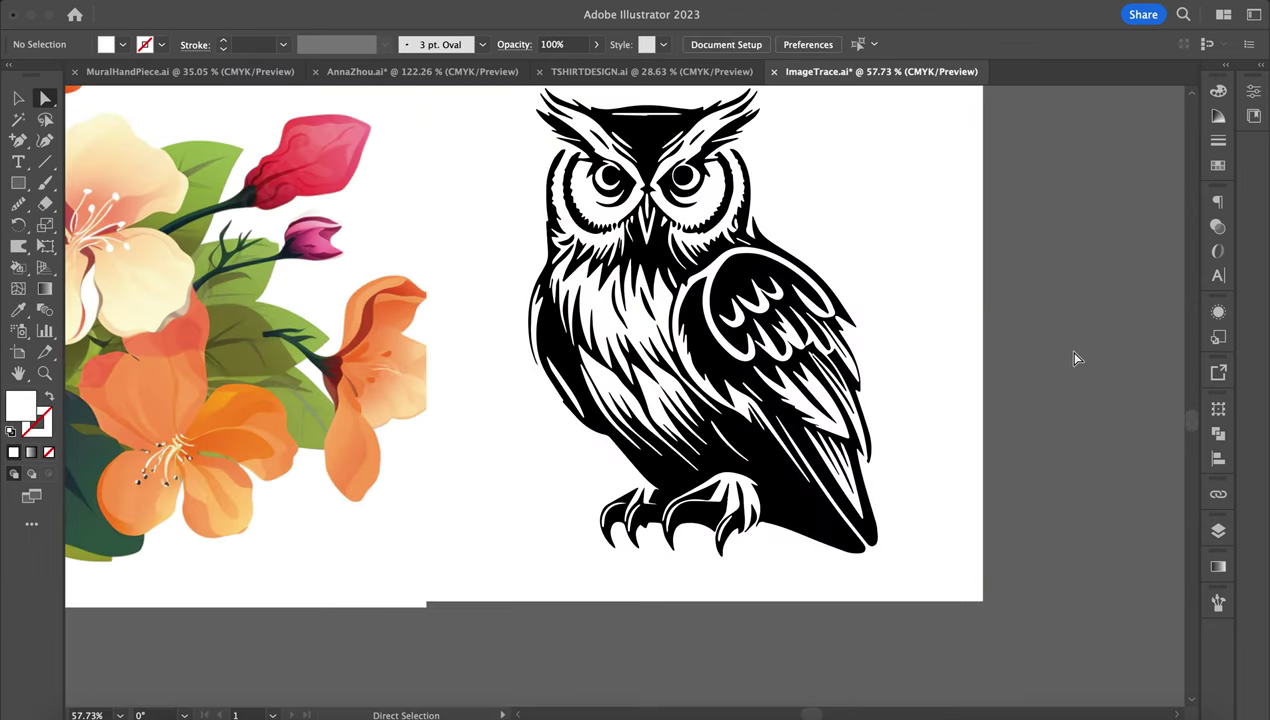
left_click(908, 298)
scroll(907, 296, "up", 3)
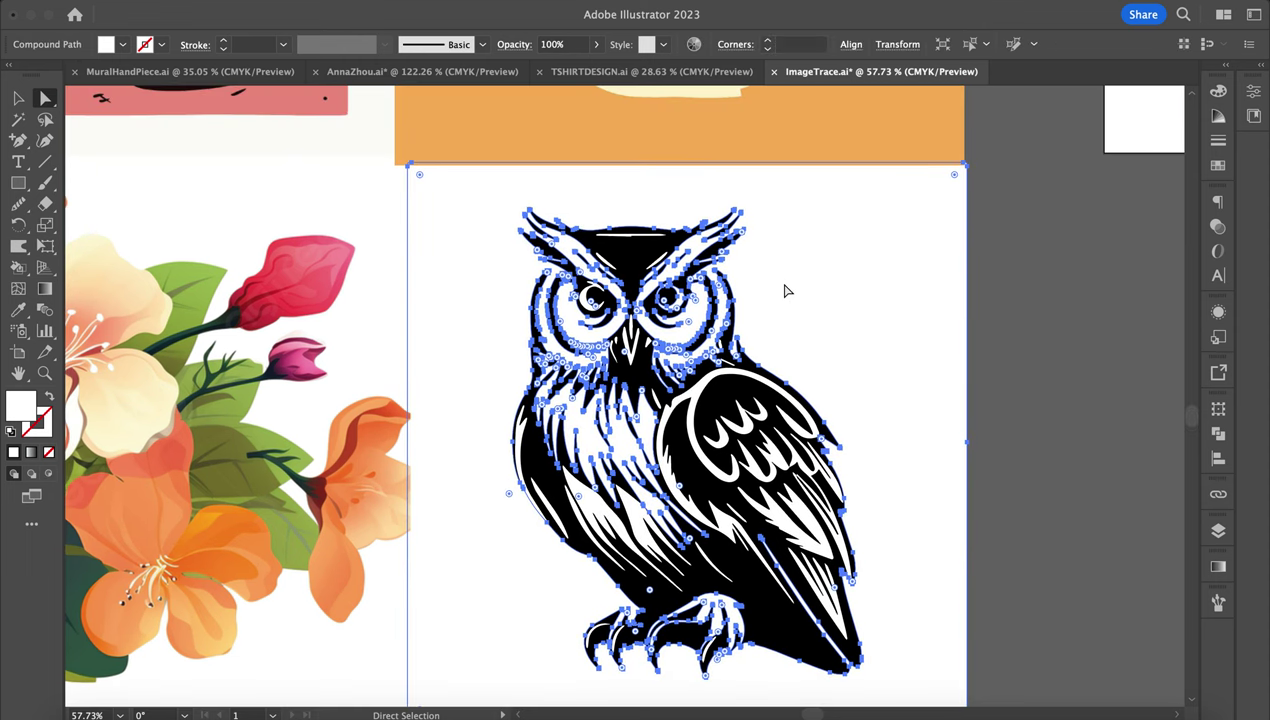
scroll(785, 291, "up", 7)
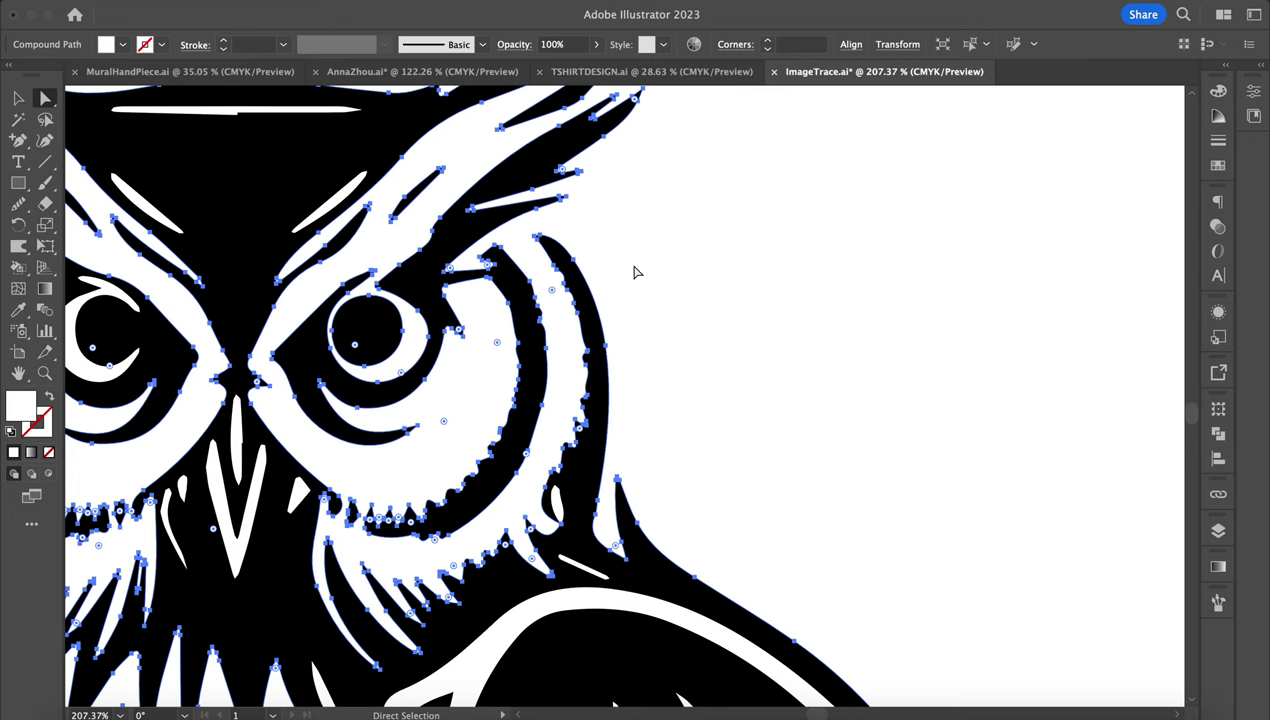
key("Delete")
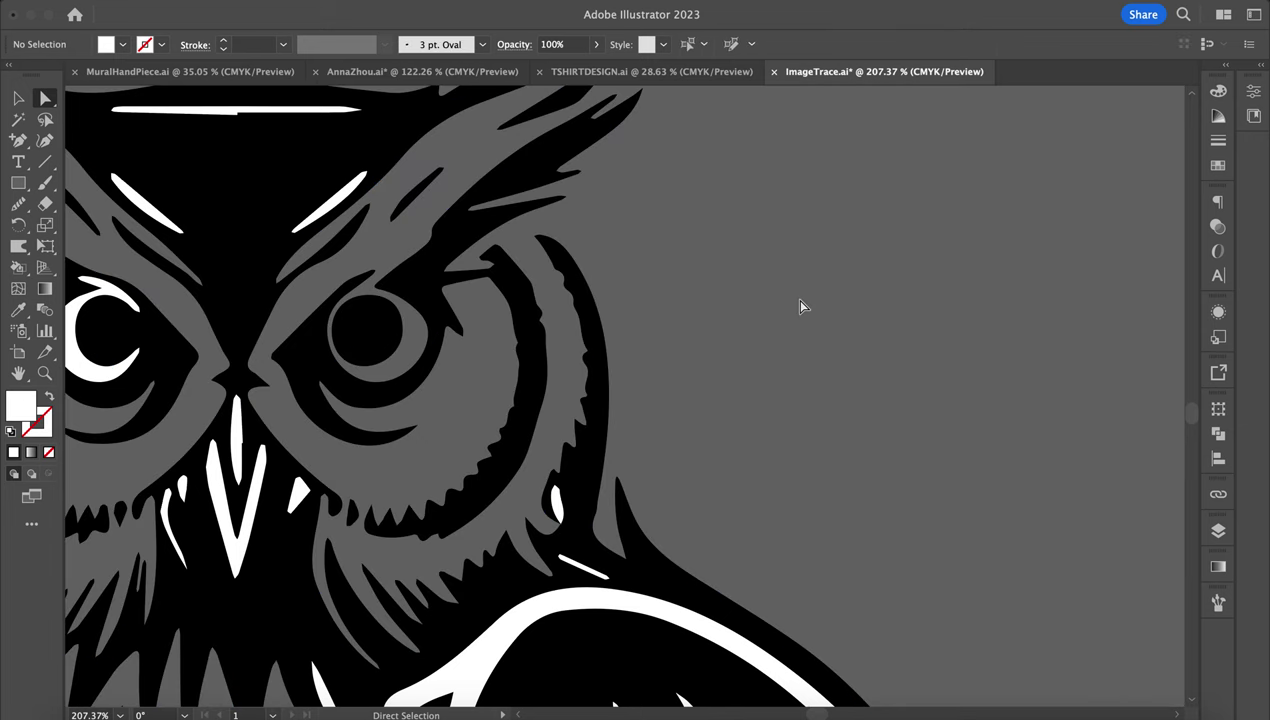
scroll(488, 269, "down", 4)
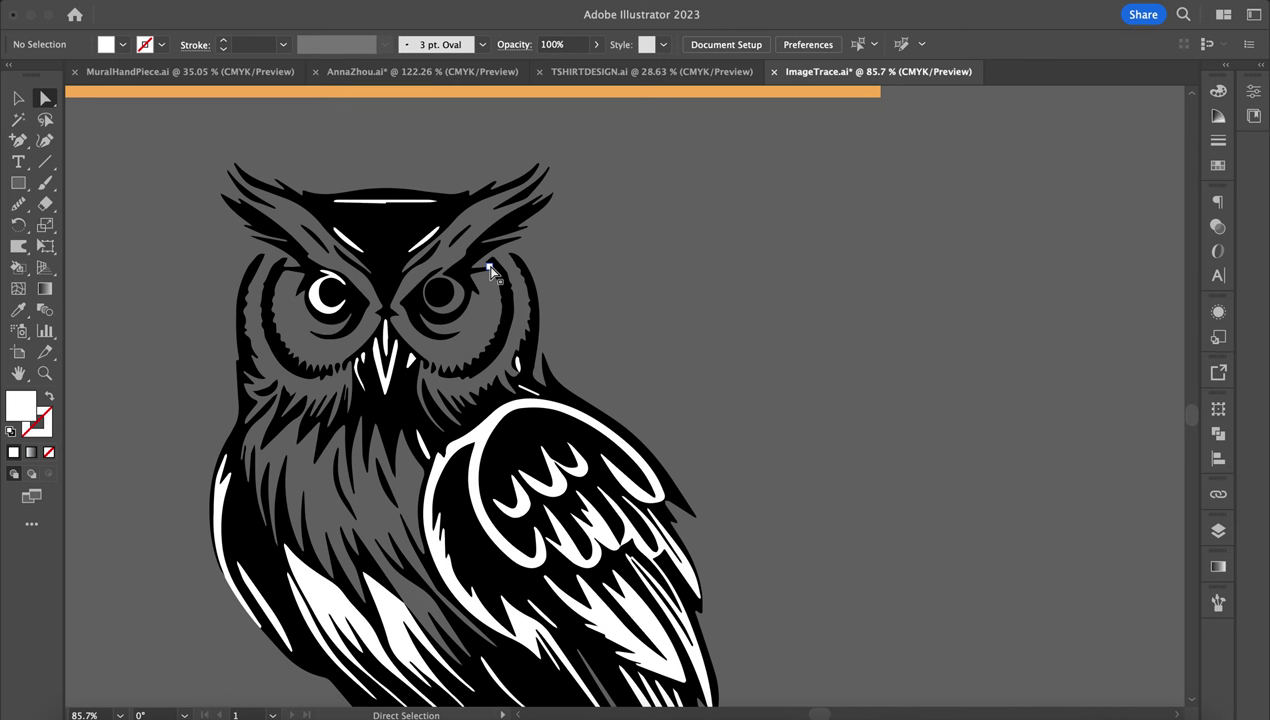
scroll(490, 270, "down", 2)
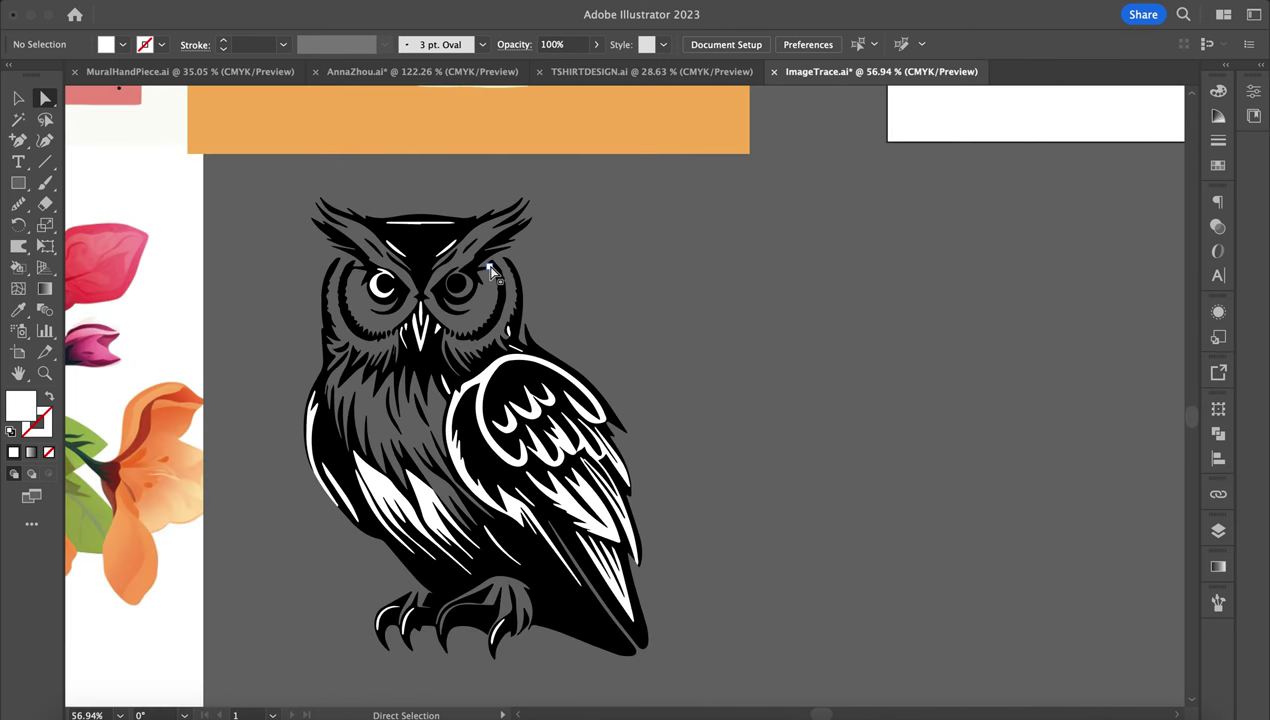
scroll(490, 270, "up", 3)
key("super+z")
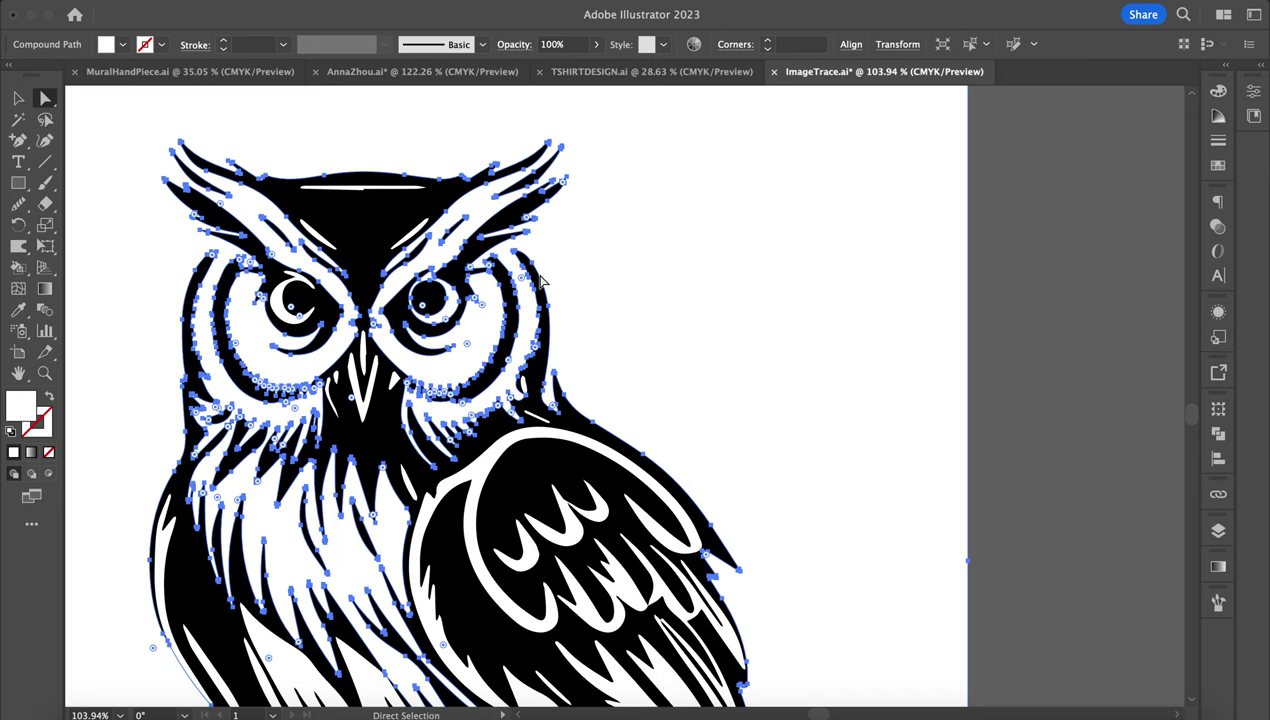
scroll(540, 283, "up", 6)
With an enlarged Blob Brush, paint a stroke joining the curved shape by the eye to the spike.
left_click(525, 295)
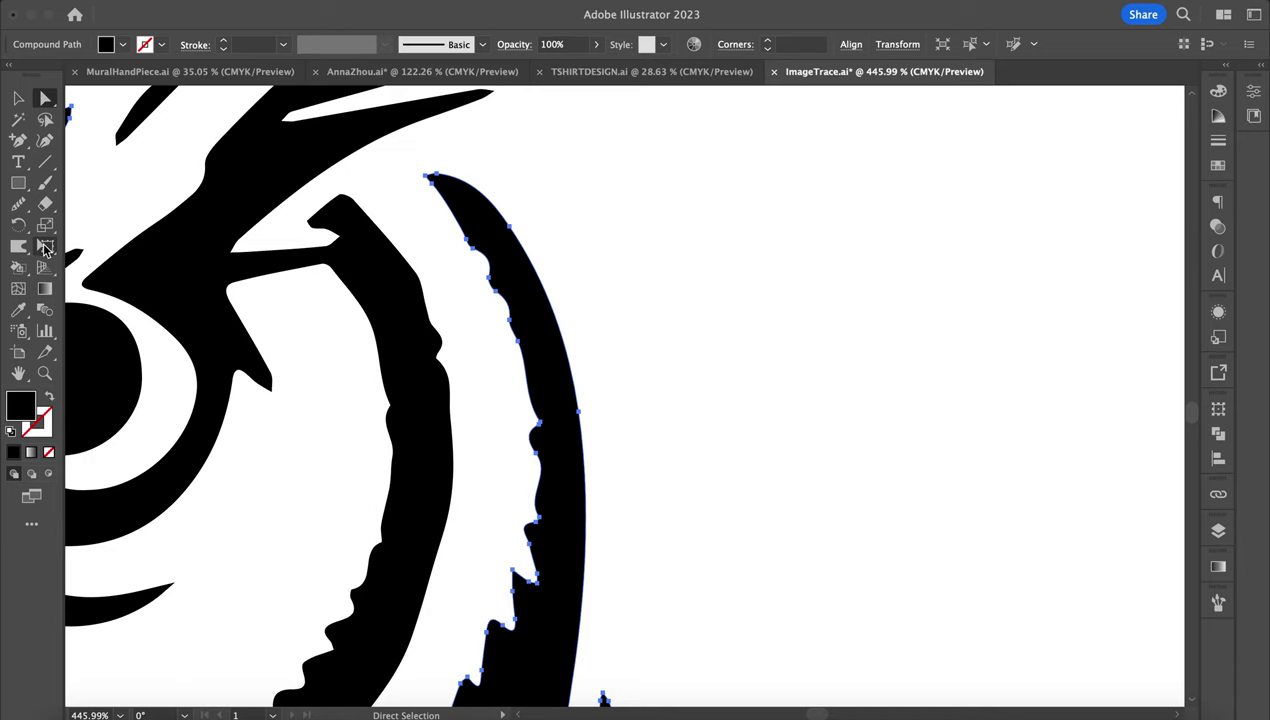
left_click(47, 206)
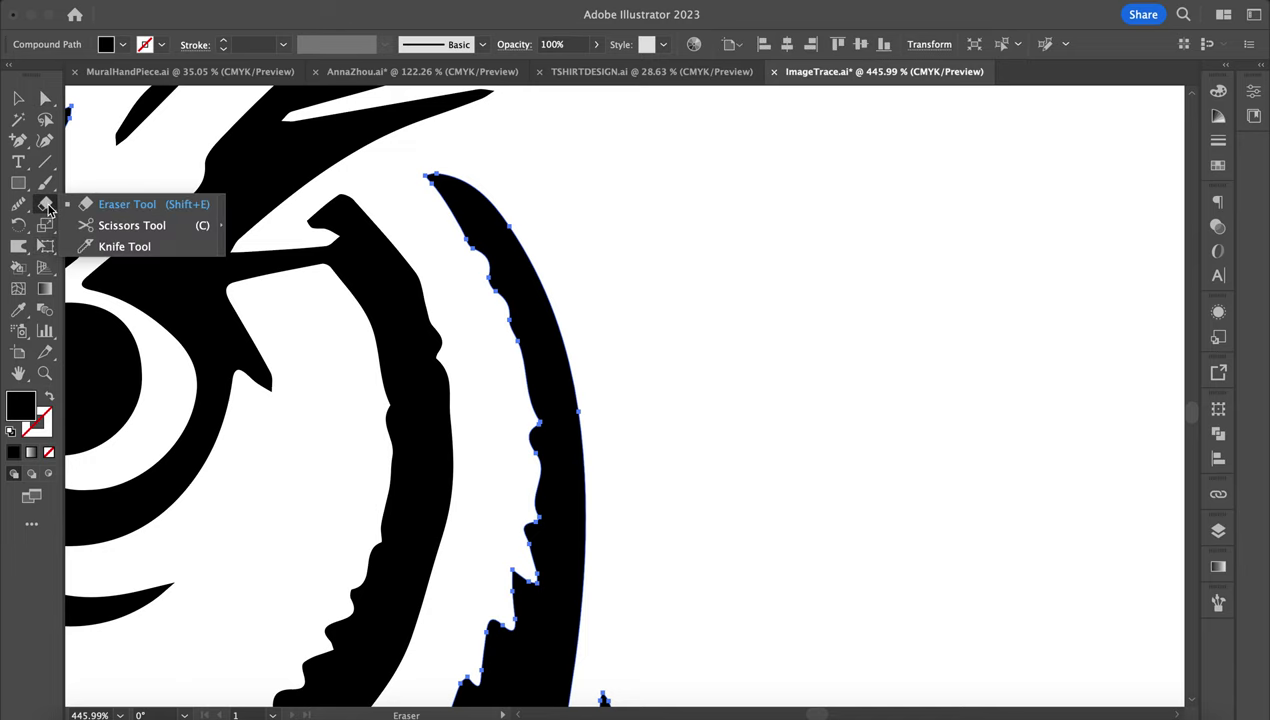
left_click(45, 182)
left_click(88, 198)
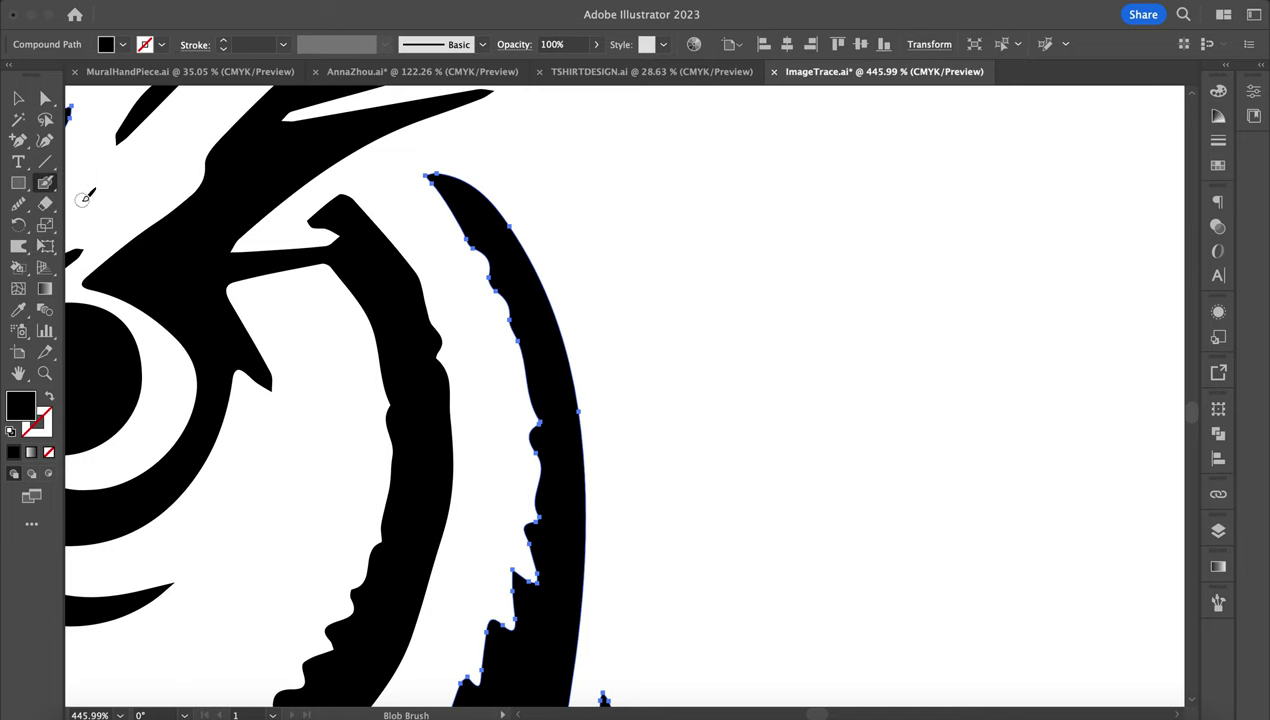
key("bracketright")
key("bracketright")
mouse_move(445, 180)
left_mouse_down()
mouse_move(411, 152)
mouse_move(348, 139)
left_mouse_up()
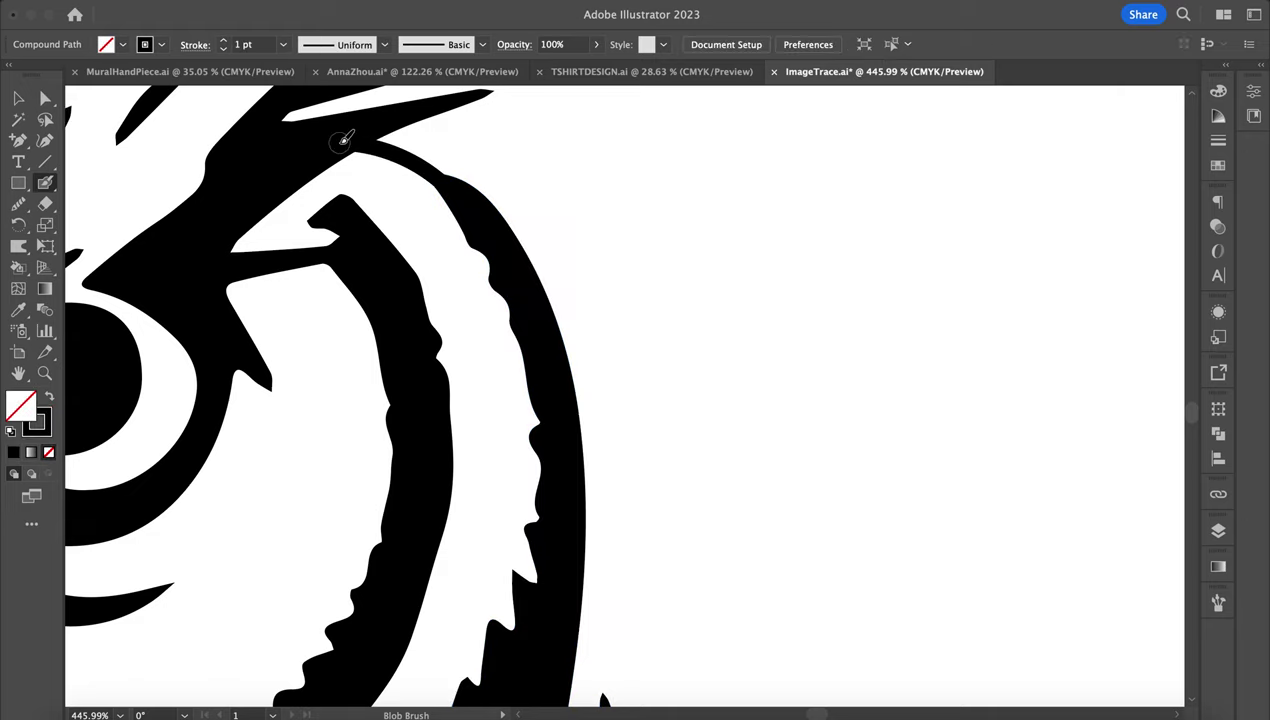
Direct-select the curved shape's path, then the owl's left black shape.
left_click(47, 96)
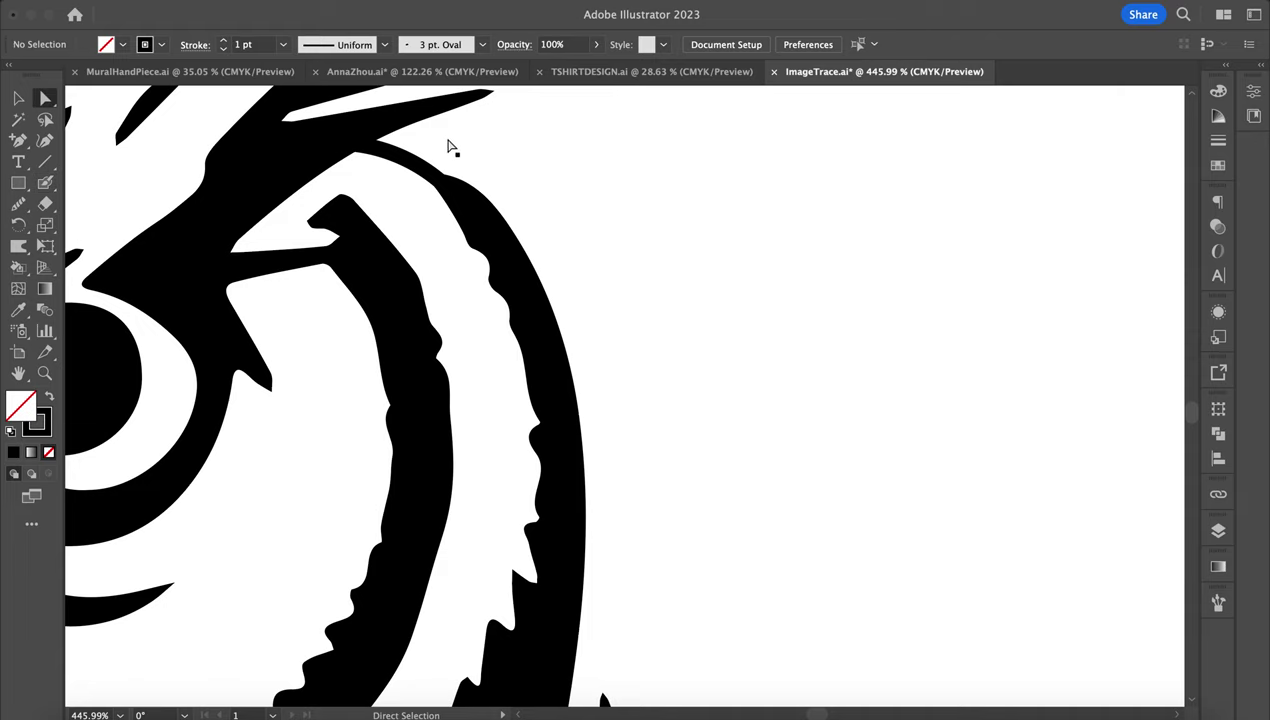
left_click(440, 178)
scroll(458, 198, "down", 6)
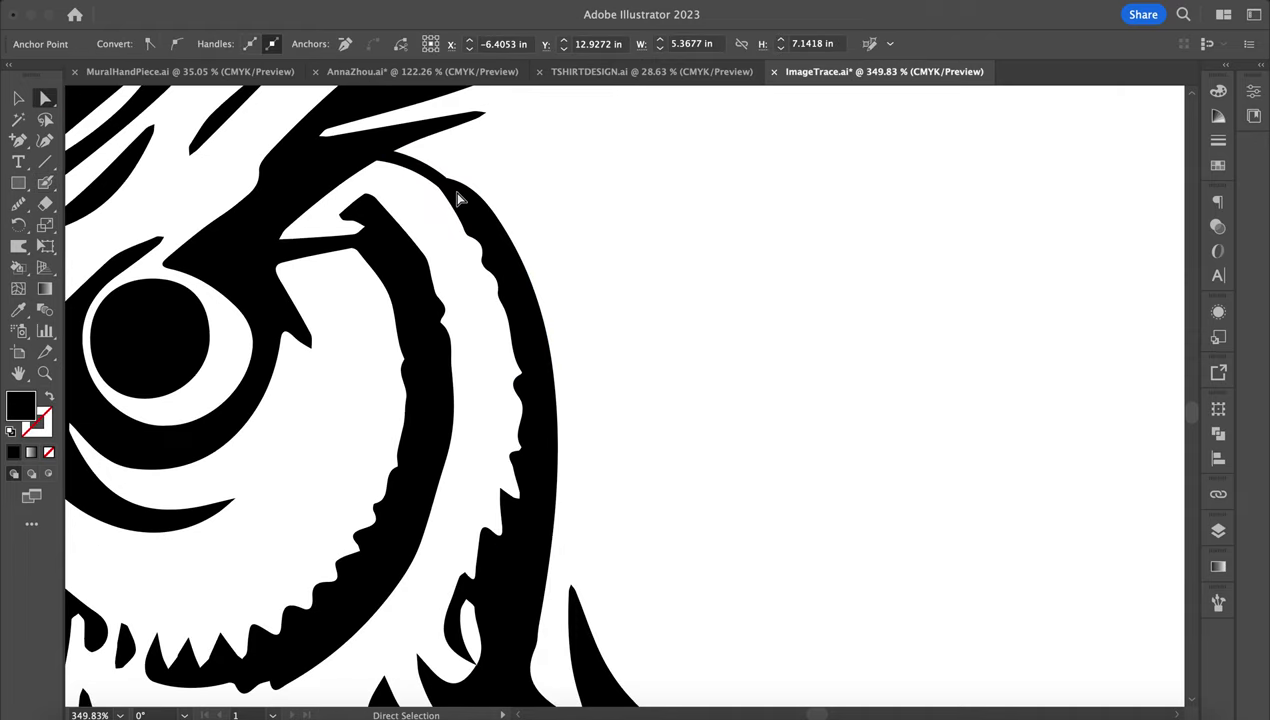
scroll(458, 198, "up", 3)
scroll(303, 135, "up", 3)
scroll(303, 135, "up", 2)
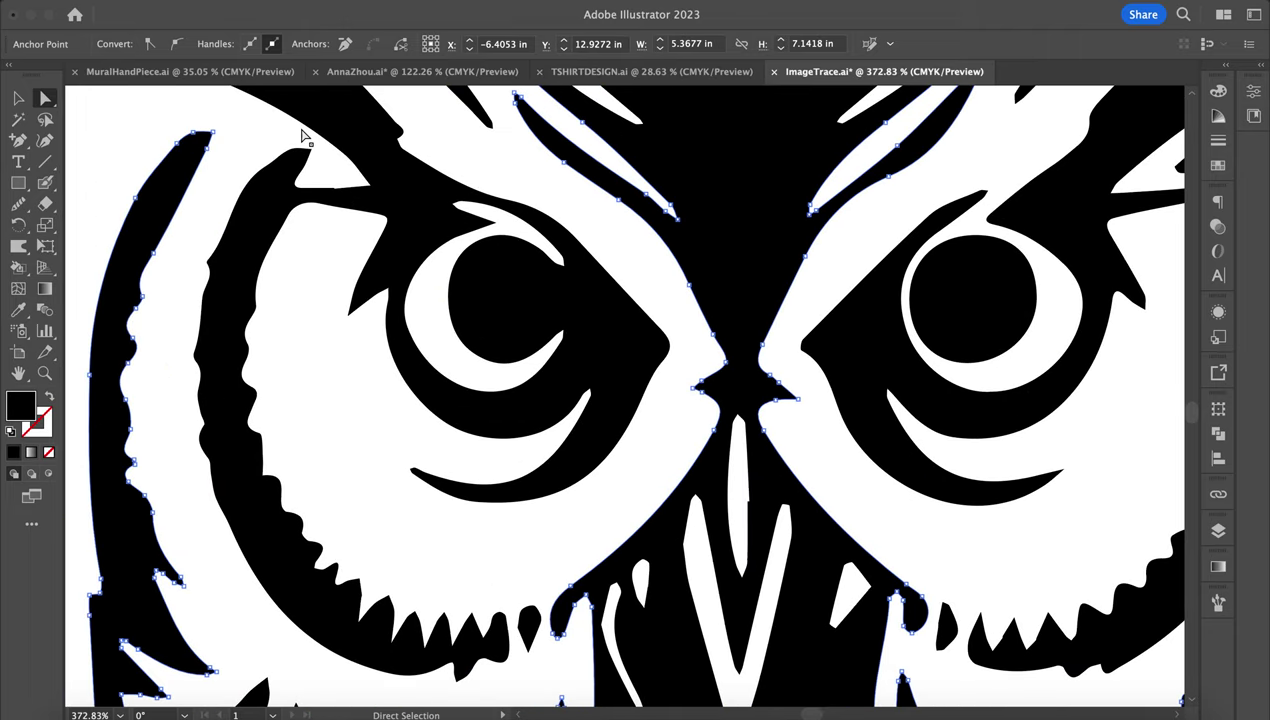
left_click(268, 270)
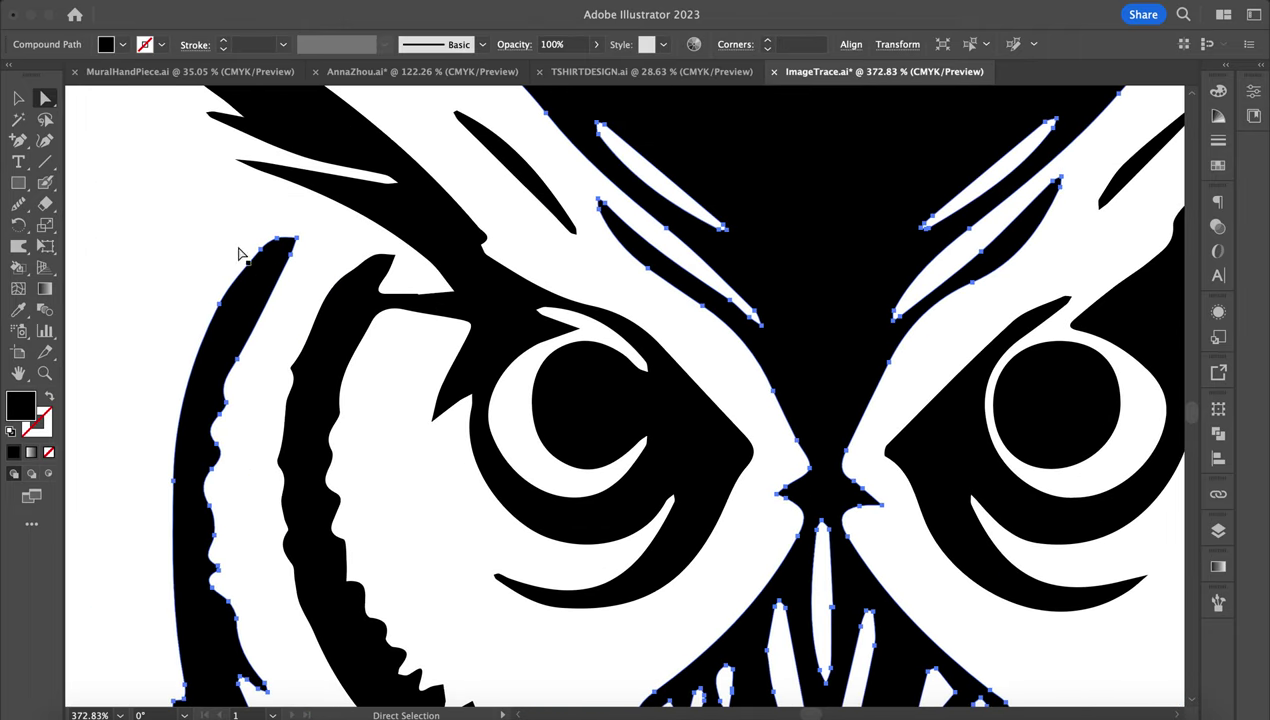
Paint a Blob Brush stroke joining the feather tip to the shape above, then clear the selection.
left_click(46, 184)
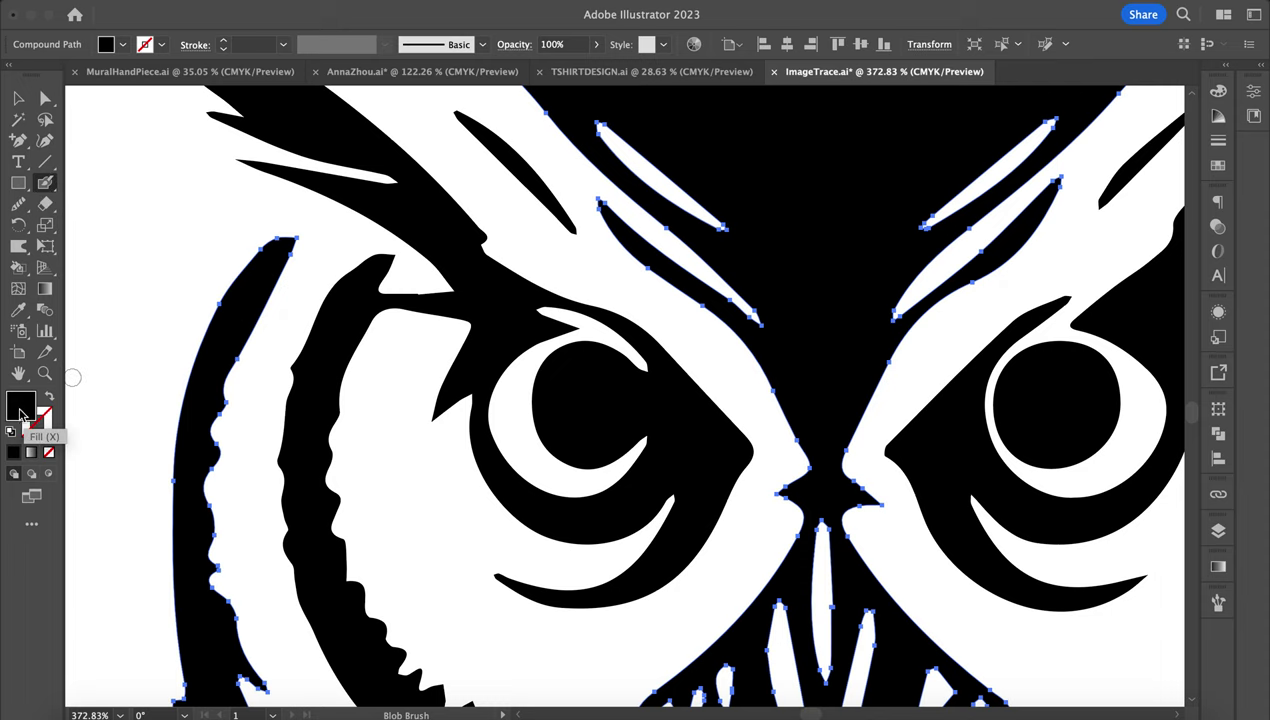
scroll(270, 257, "up", 3)
scroll(270, 257, "up", 2)
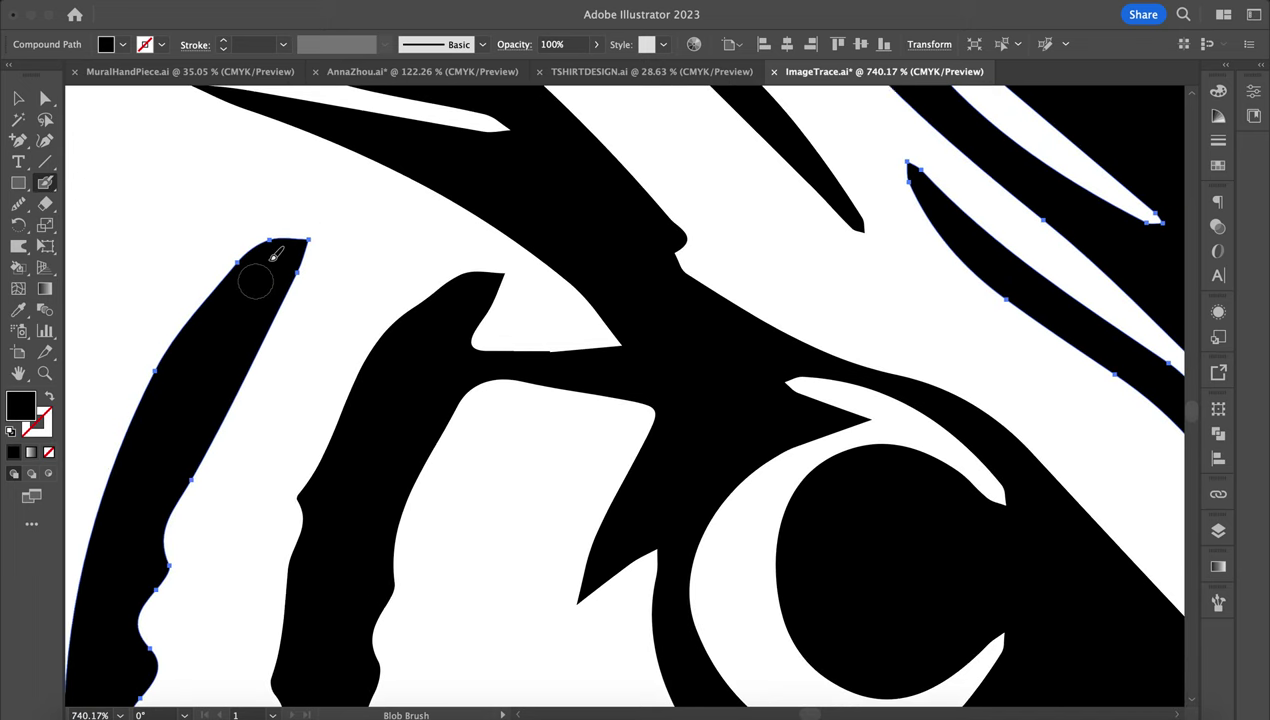
mouse_move(276, 268)
left_mouse_down()
mouse_move(350, 212)
mouse_move(445, 168)
left_mouse_up()
key("a")
left_click(313, 290)
Thicken the thin curved stem toward its tip with three Blob Brush strokes, then deselect.
left_click(275, 287)
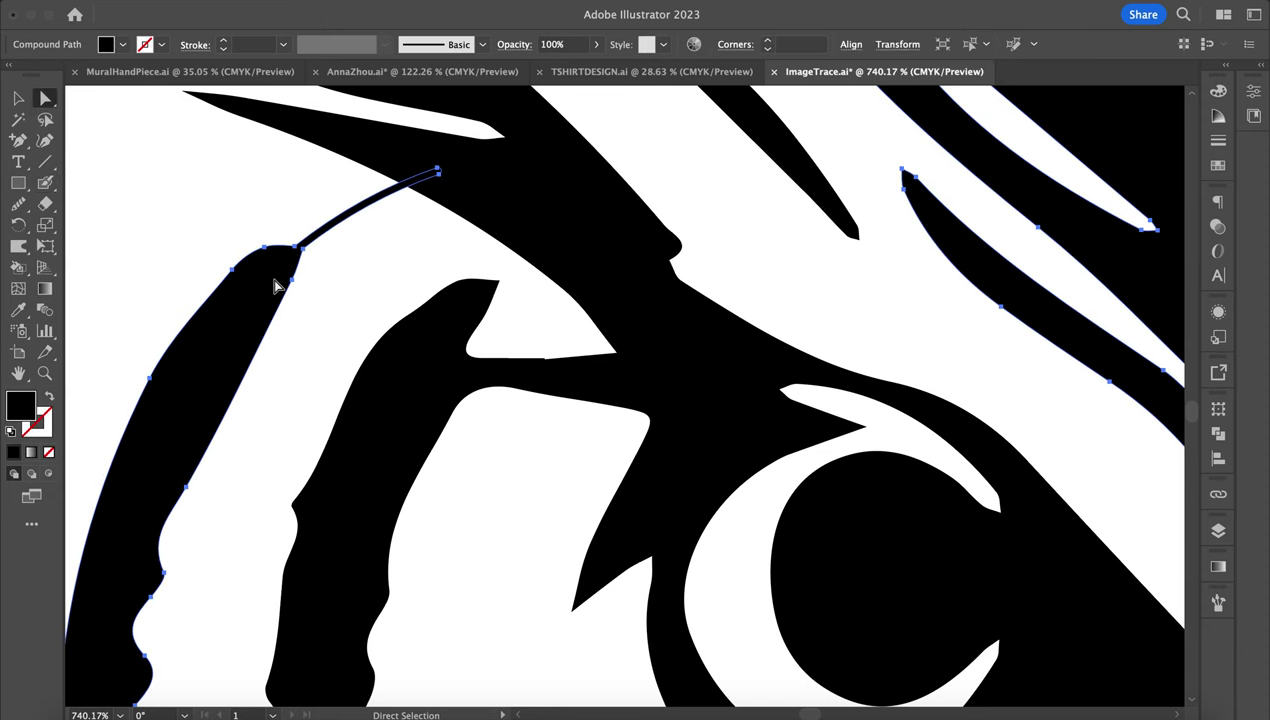
left_click(47, 196)
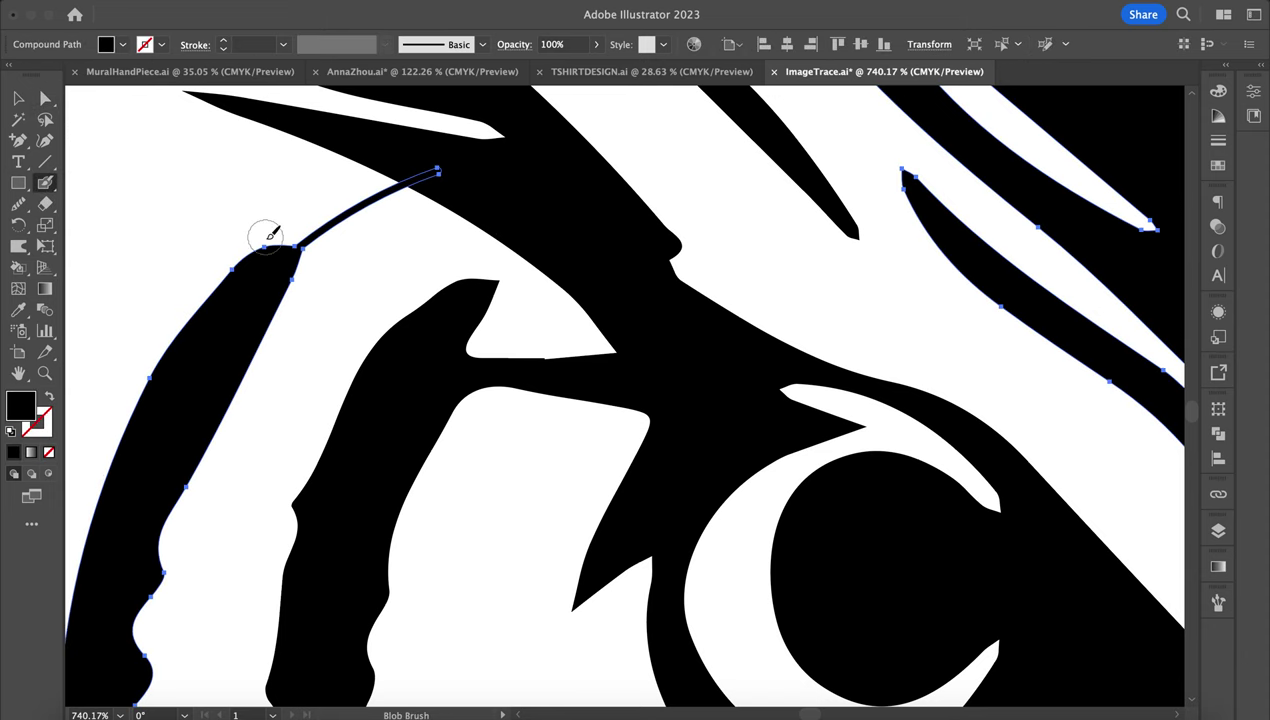
mouse_move(277, 267)
left_mouse_down()
mouse_move(365, 190)
mouse_move(428, 171)
mouse_move(360, 202)
left_mouse_up()
left_click_drag(270, 250, 413, 167)
mouse_move(270, 241)
left_mouse_down()
mouse_move(313, 207)
mouse_move(426, 164)
left_mouse_up()
key("ctrl+shift+a")
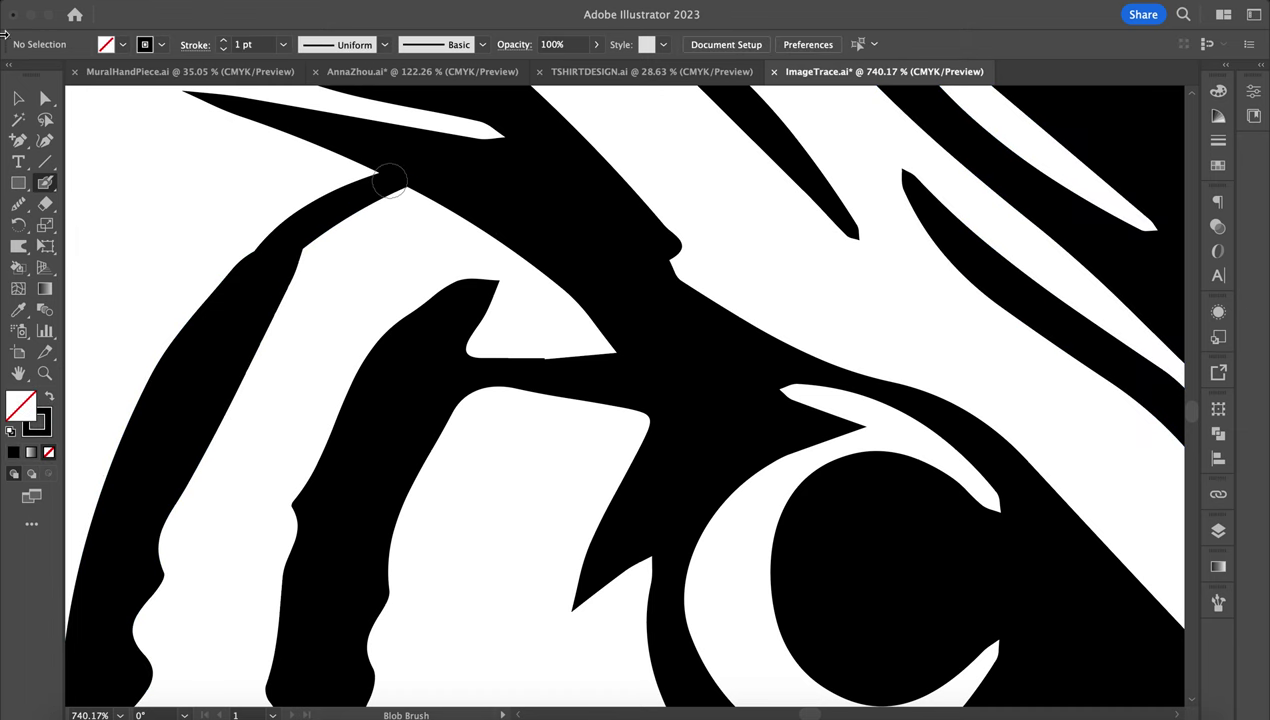
left_click(45, 97)
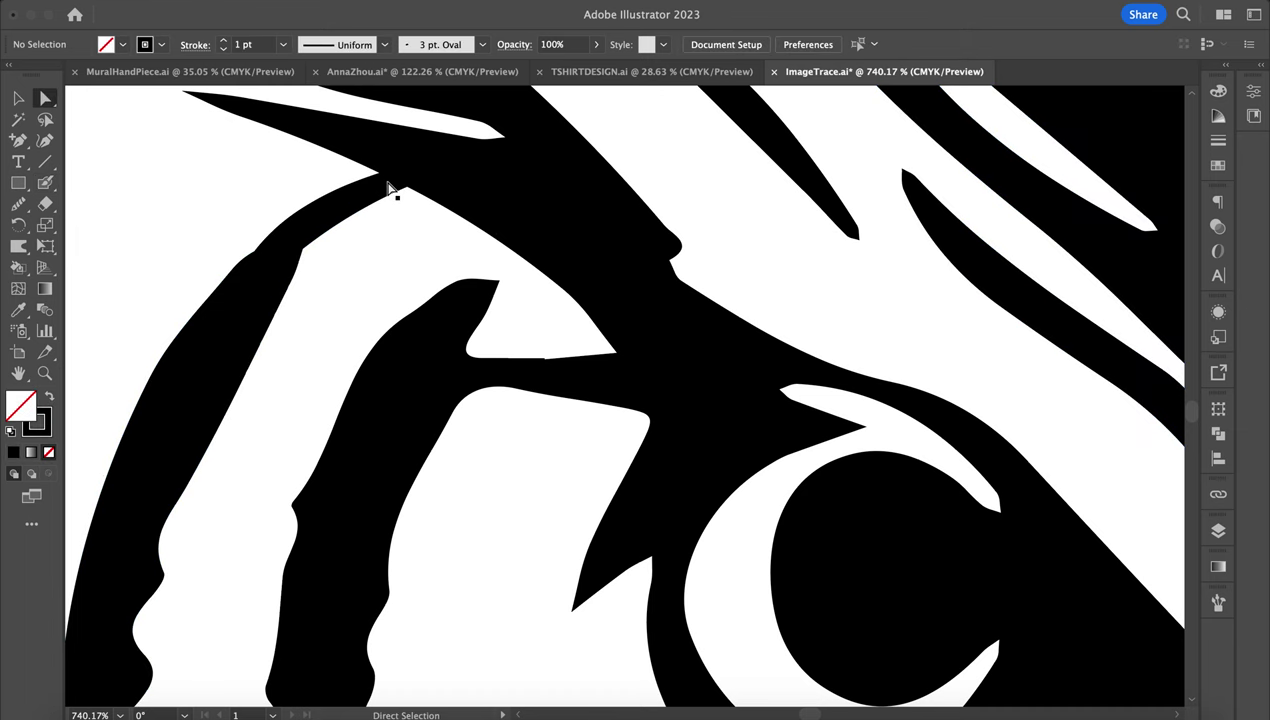
Select the thickened stem and the large black shape, and switch to the Shape Builder tool.
left_click(389, 188)
left_click(272, 263)
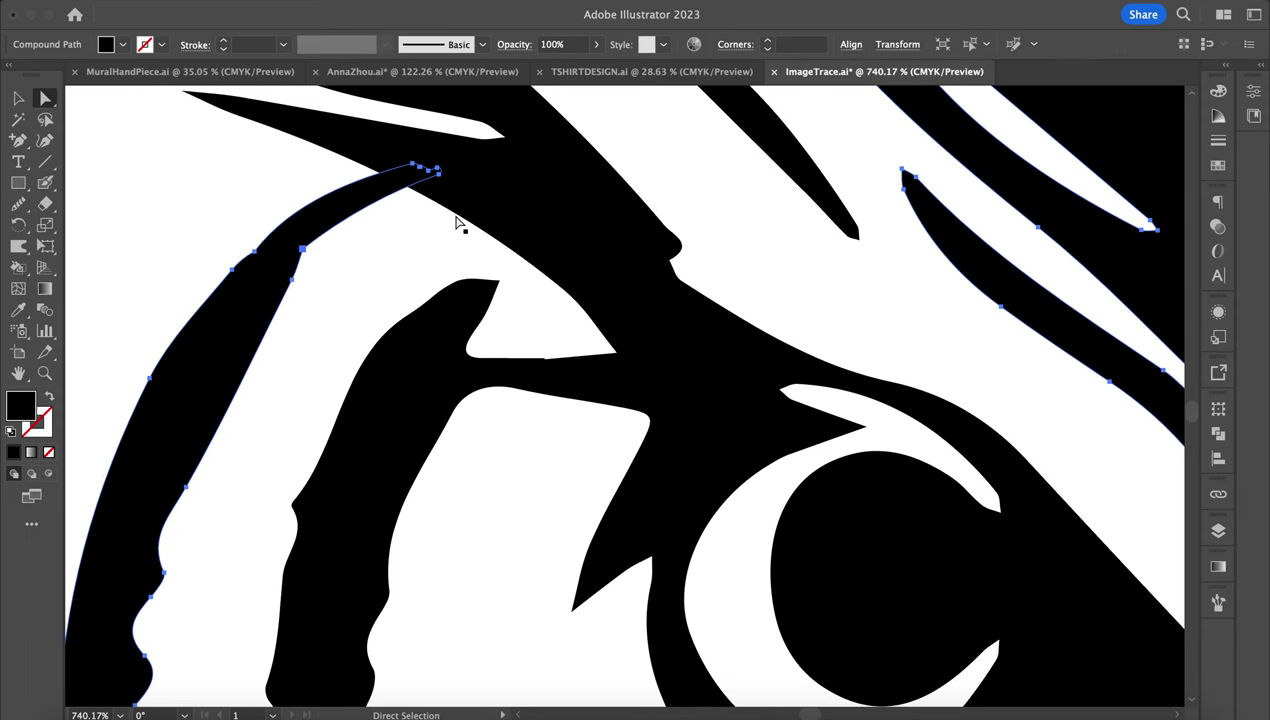
left_click(557, 222, "shift")
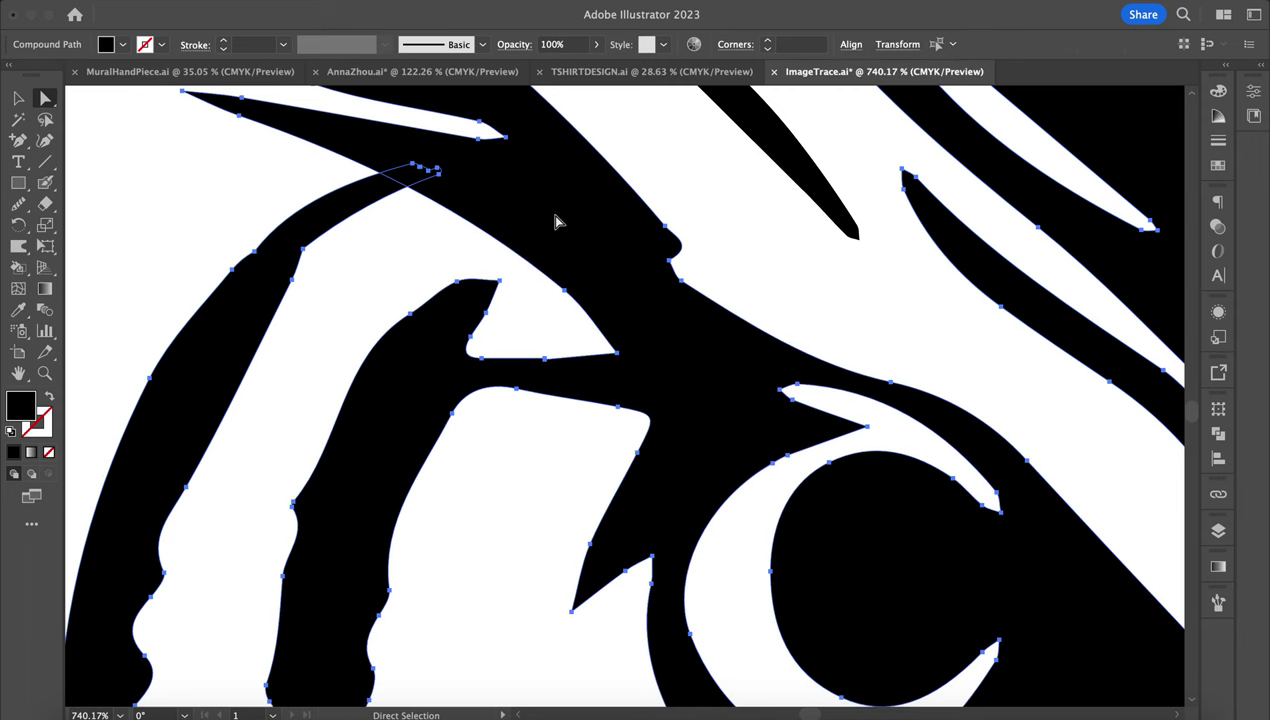
left_click(19, 210)
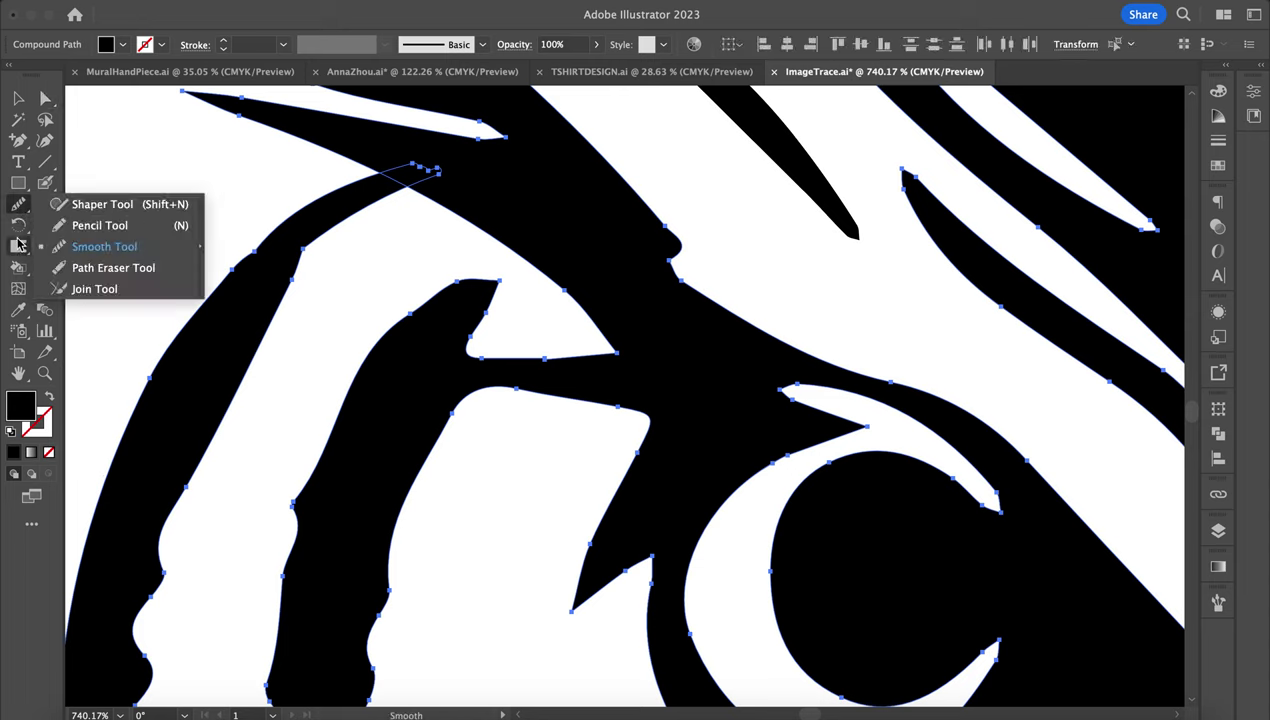
left_click(17, 253)
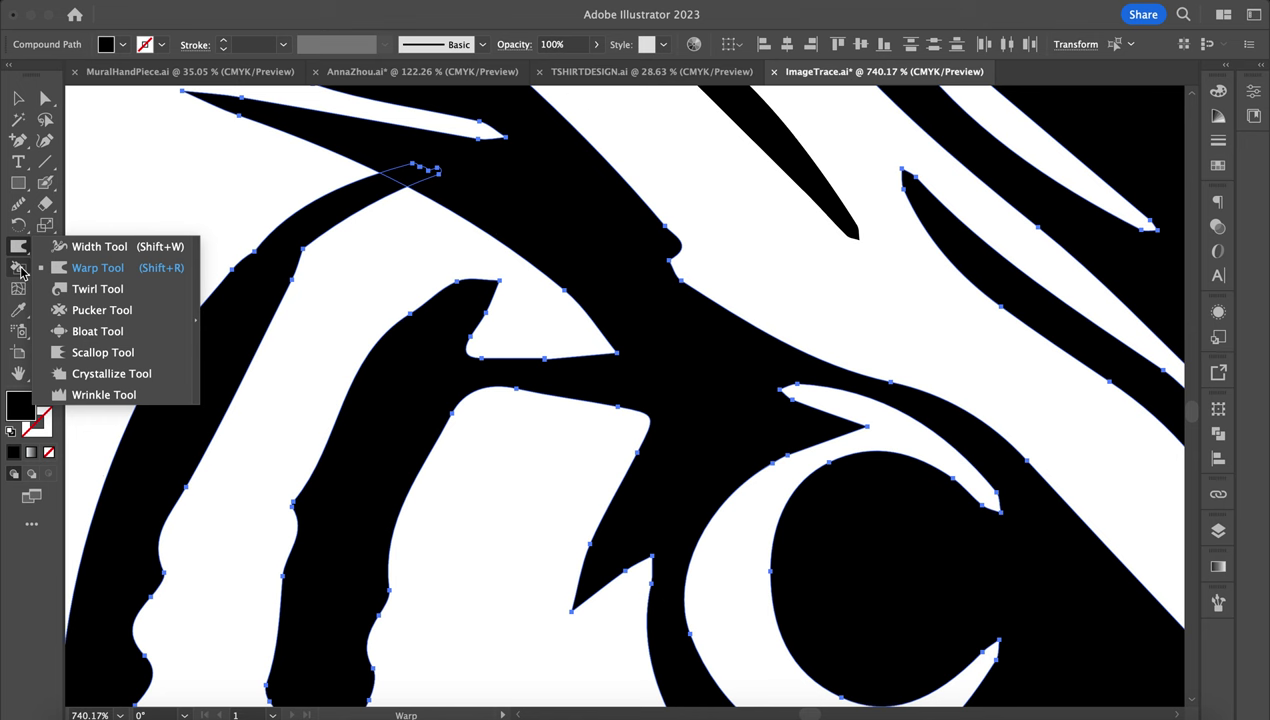
left_click(20, 270)
left_click_drag(20, 270, 88, 244)
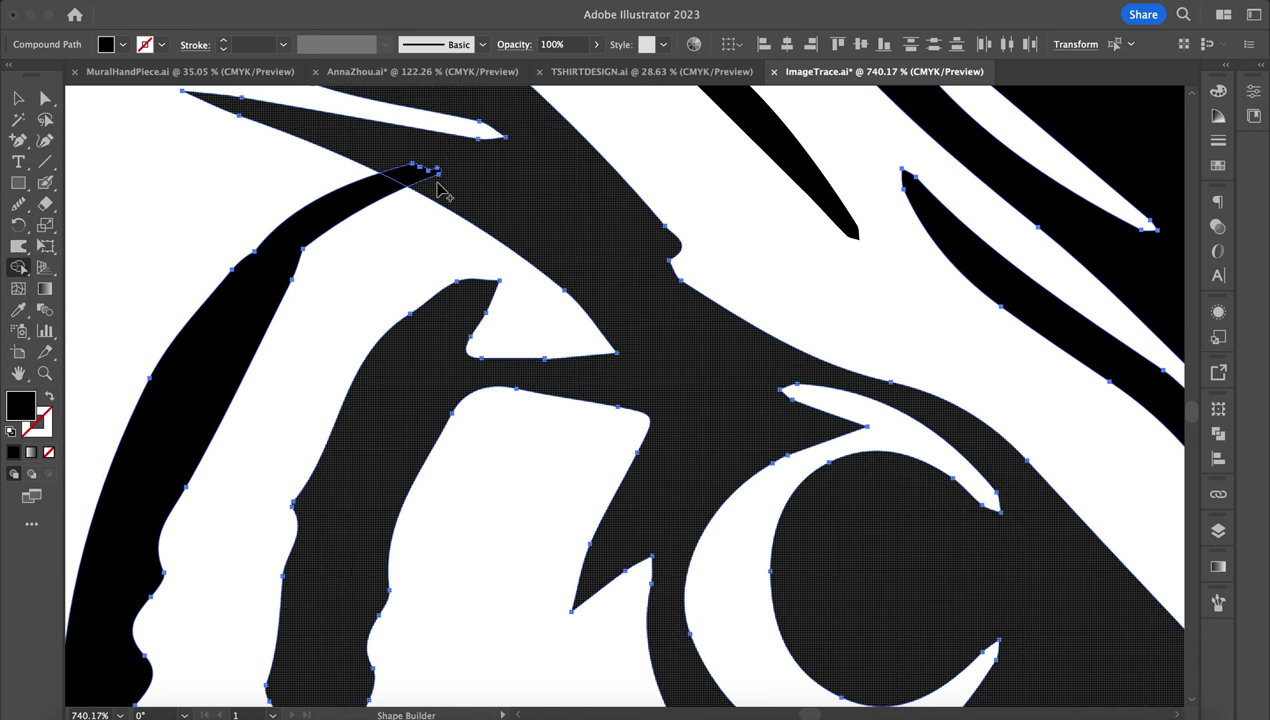
Merge the stem into the large black shape and join the dark regions near the eye.
left_click(420, 172)
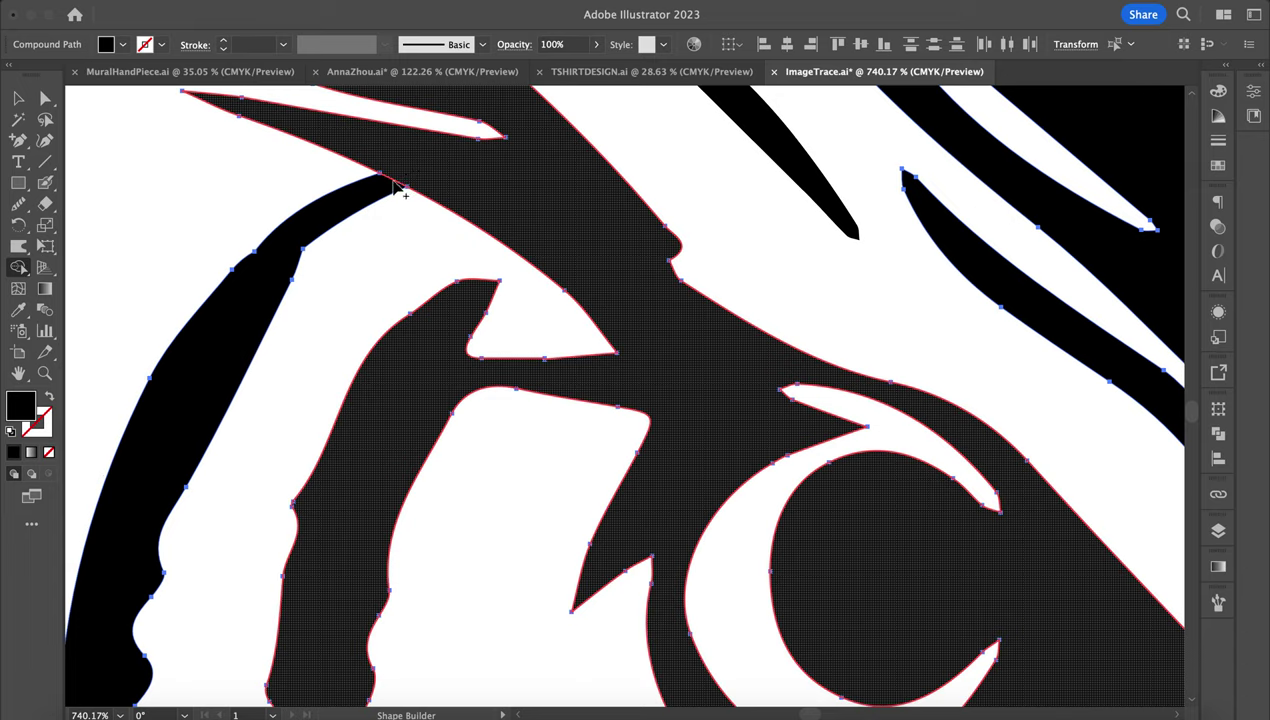
scroll(398, 190, "down", 5)
scroll(618, 221, "right", 5)
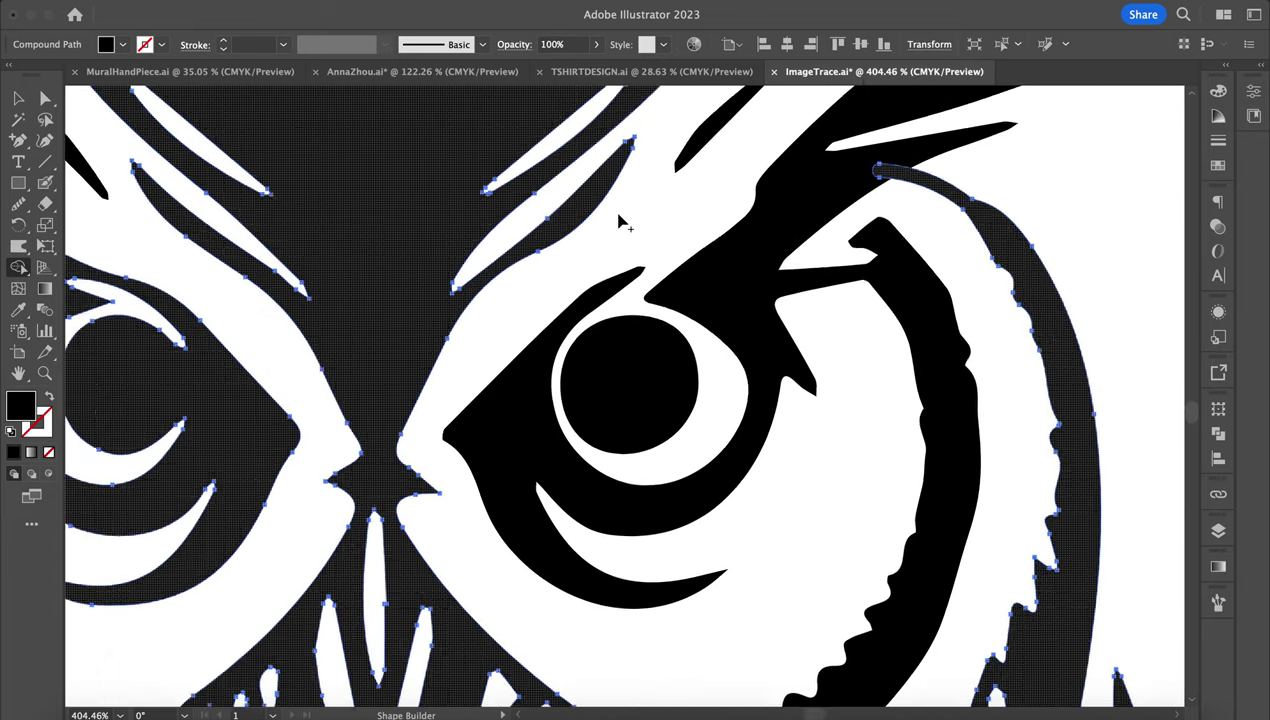
scroll(618, 221, "right", 5)
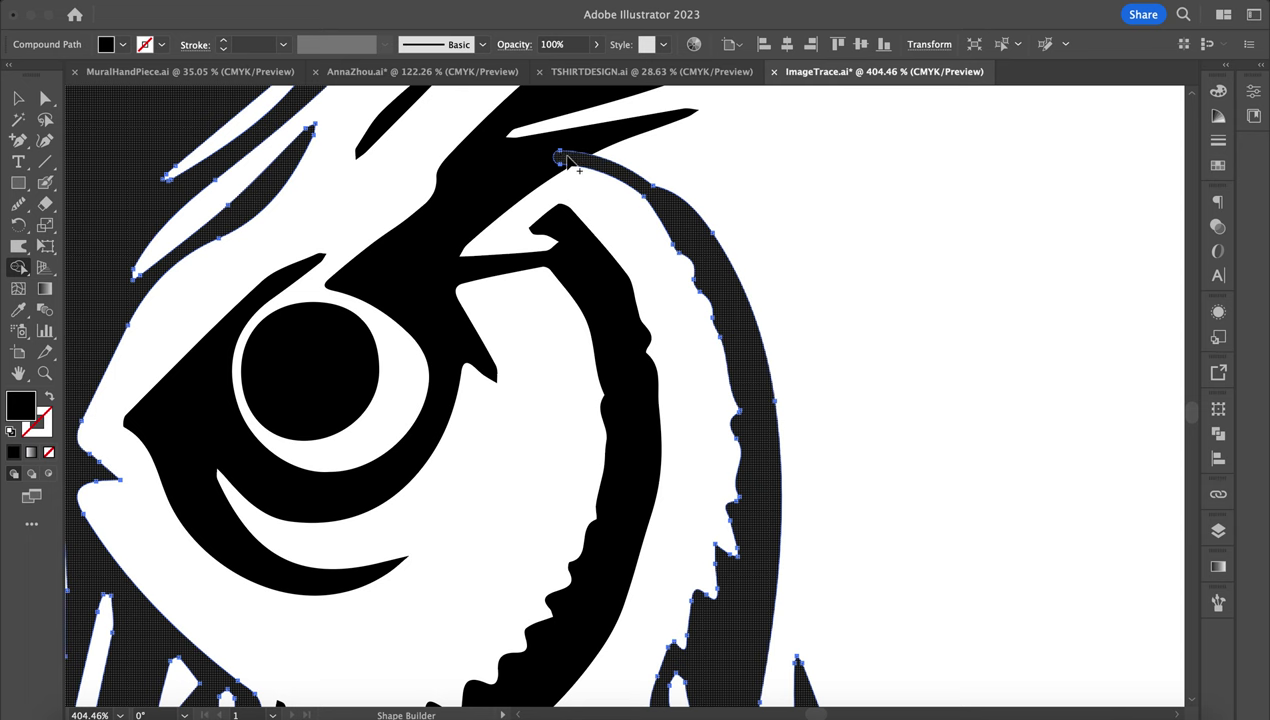
left_click(567, 160)
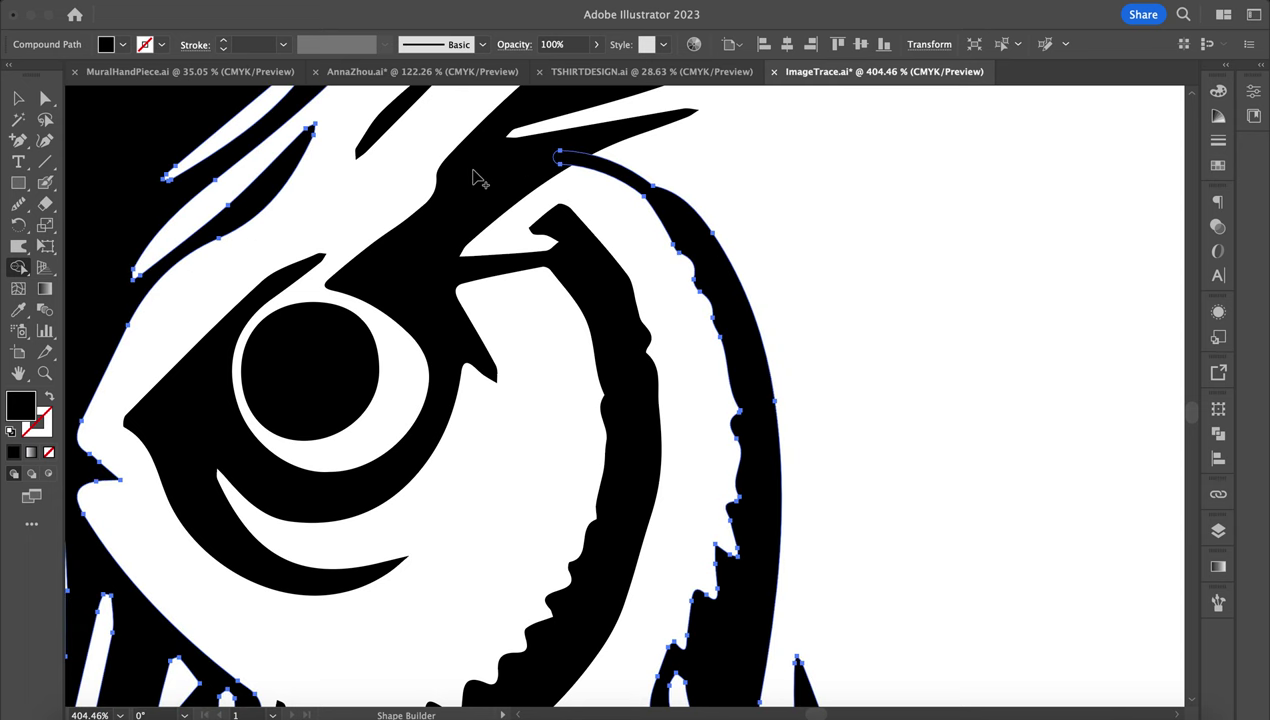
Select all paths and fuse the black regions around the owl's eye with Shape Builder.
left_click(45, 96)
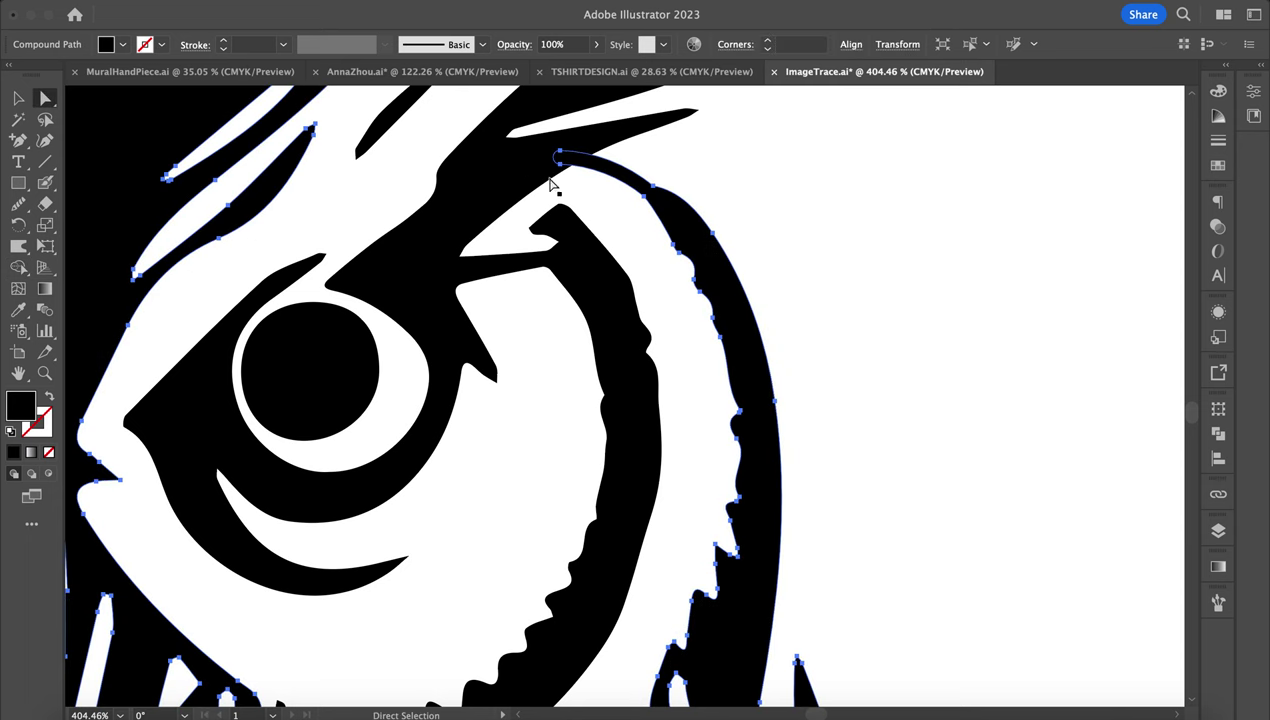
left_click(488, 156)
key("super+a")
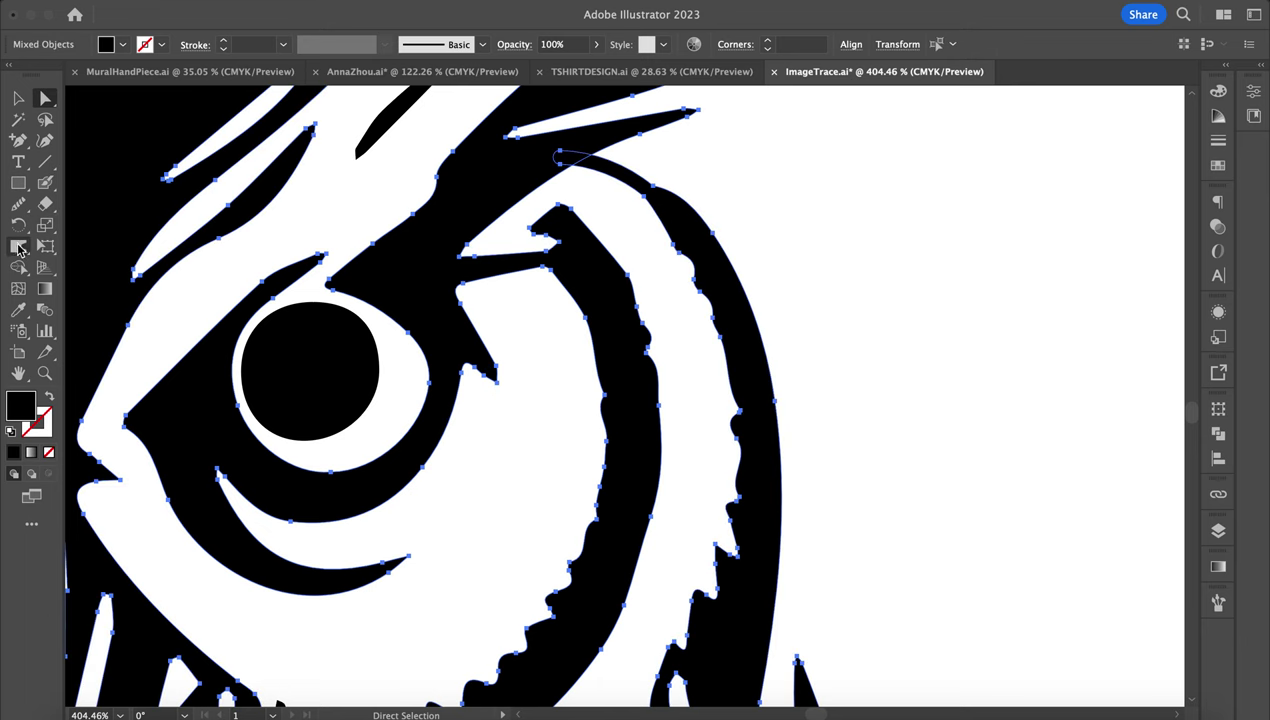
left_click(17, 266)
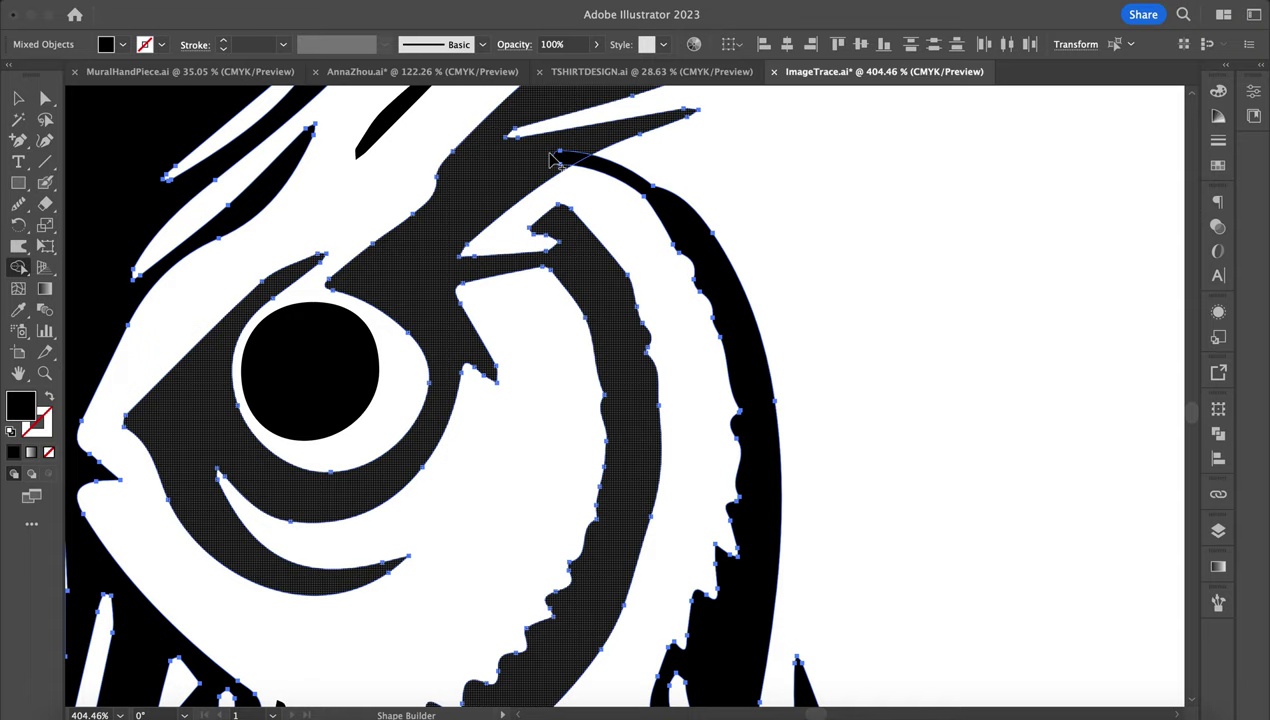
left_click_drag(570, 163, 583, 163)
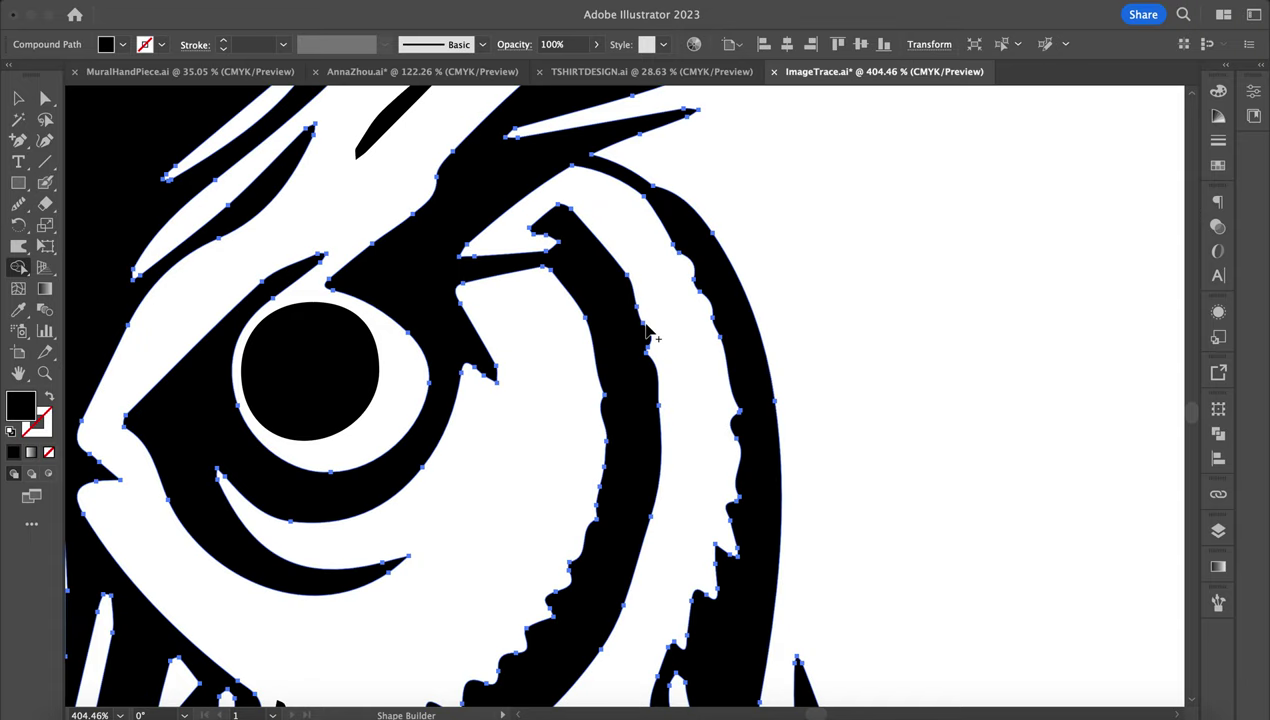
scroll(648, 333, "down", 3)
scroll(648, 333, "down", 10)
Zoom into the owl's talon and Direct-select both black paths on either side of the gap.
scroll(648, 333, "down", 3)
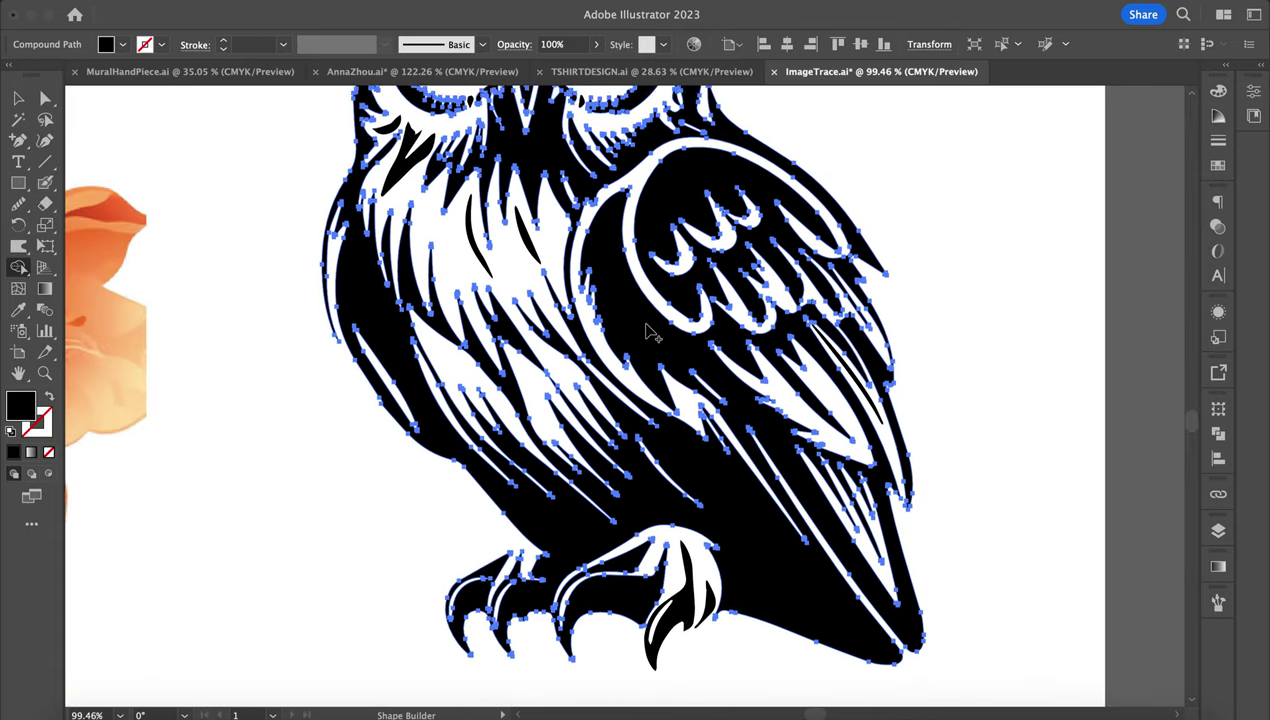
scroll(648, 333, "up", 5)
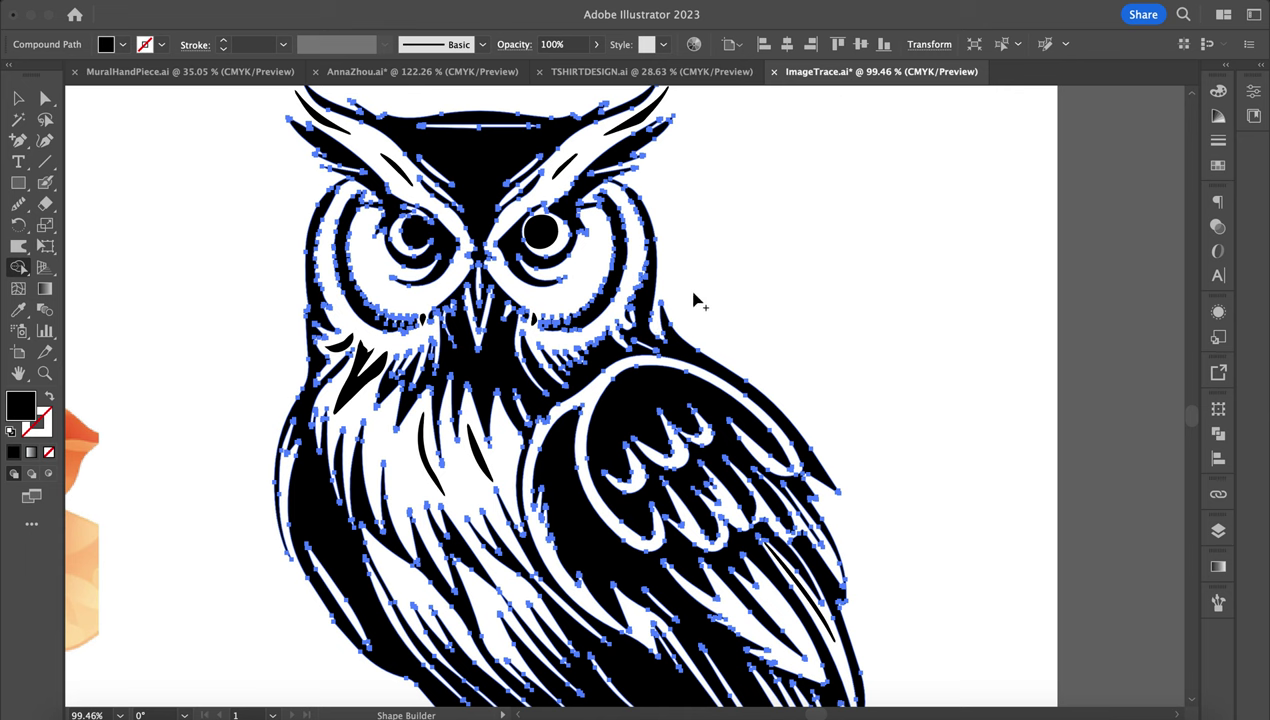
scroll(697, 300, "down", 8)
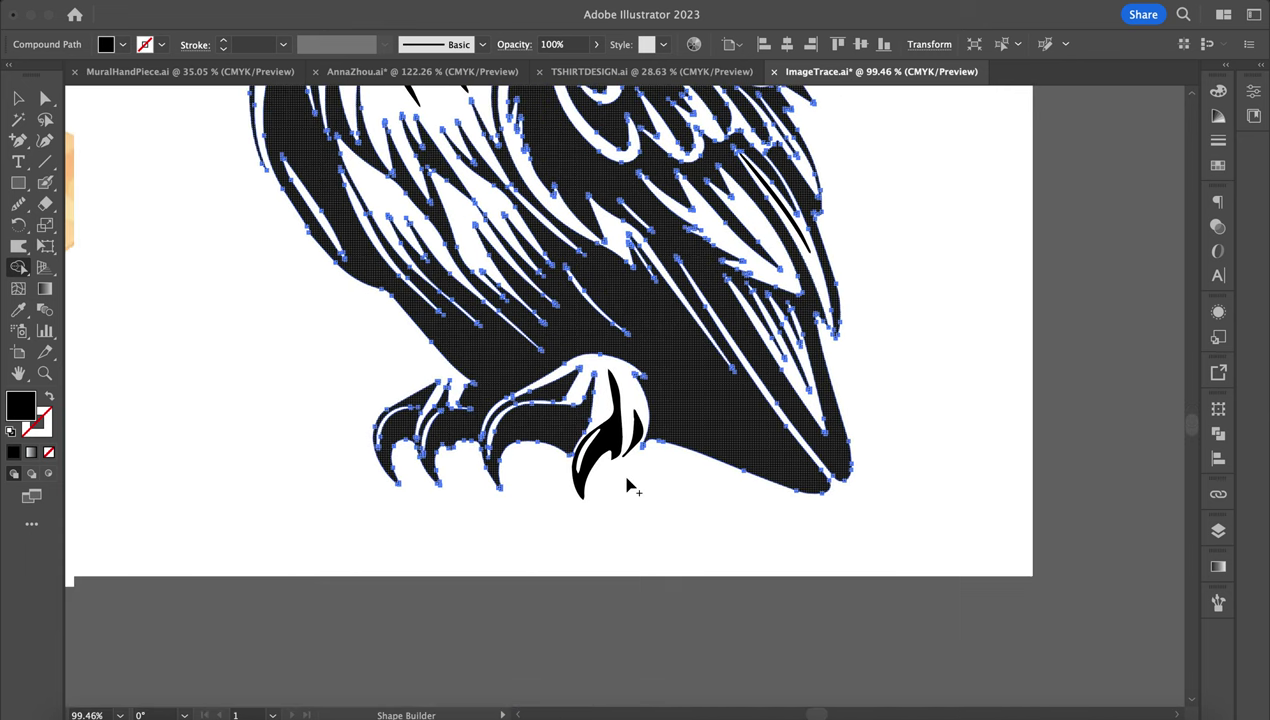
scroll(630, 487, "up", 4)
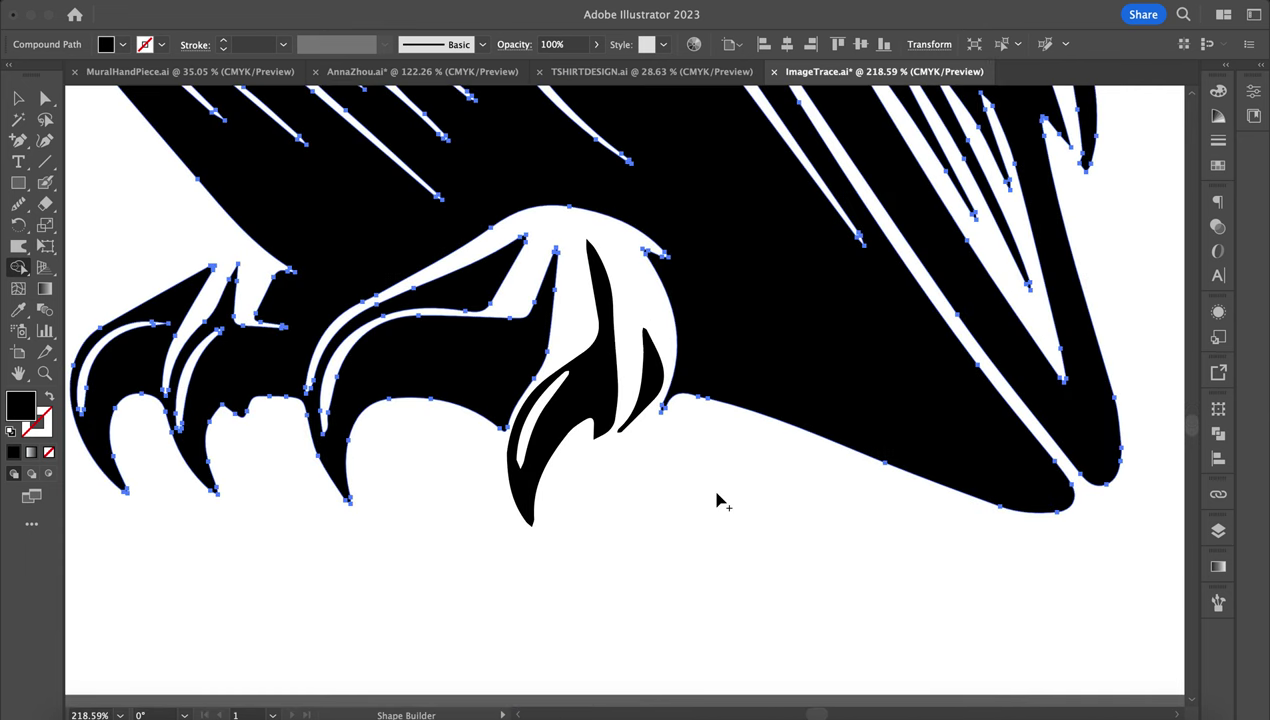
scroll(717, 500, "up", 4)
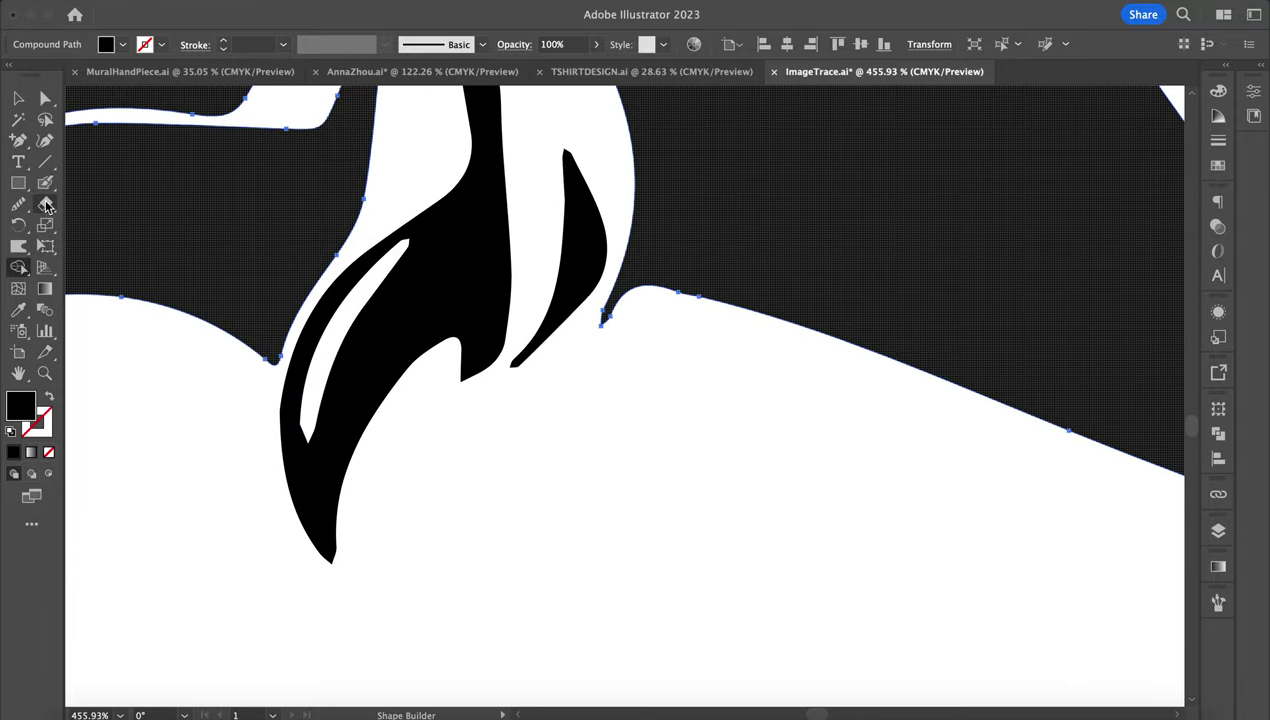
left_click(45, 205)
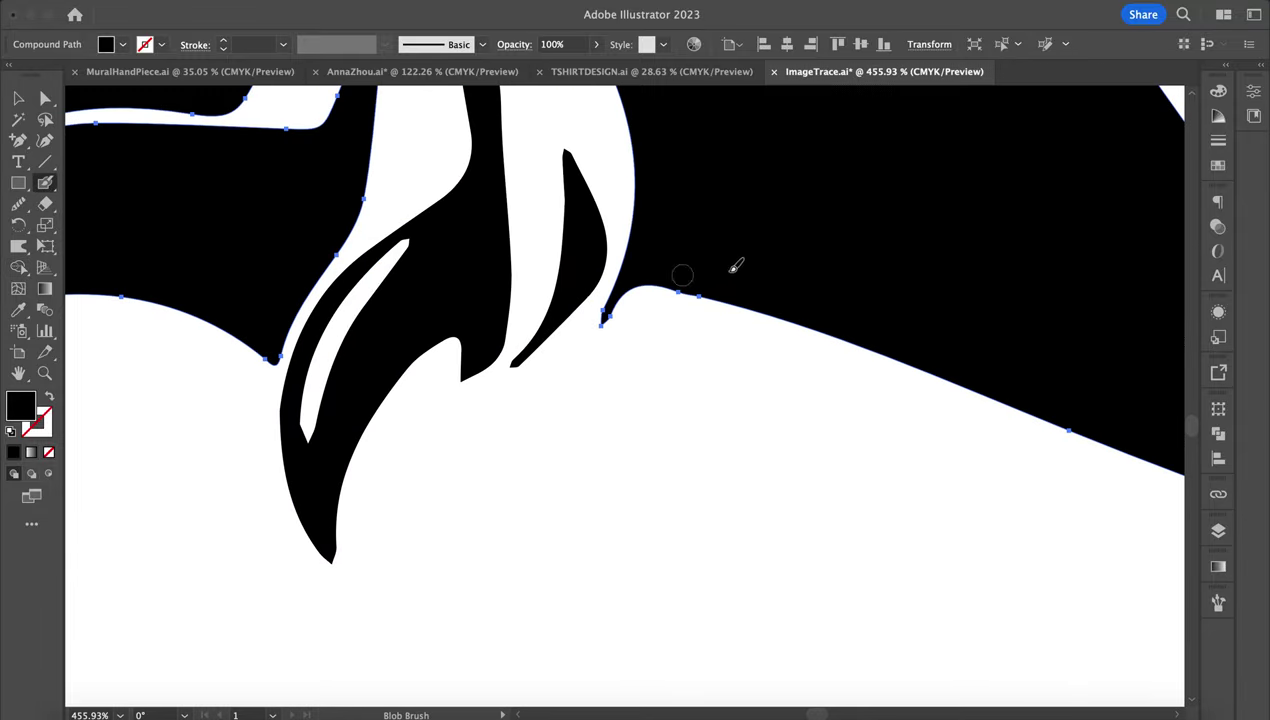
scroll(635, 270, "up", 4)
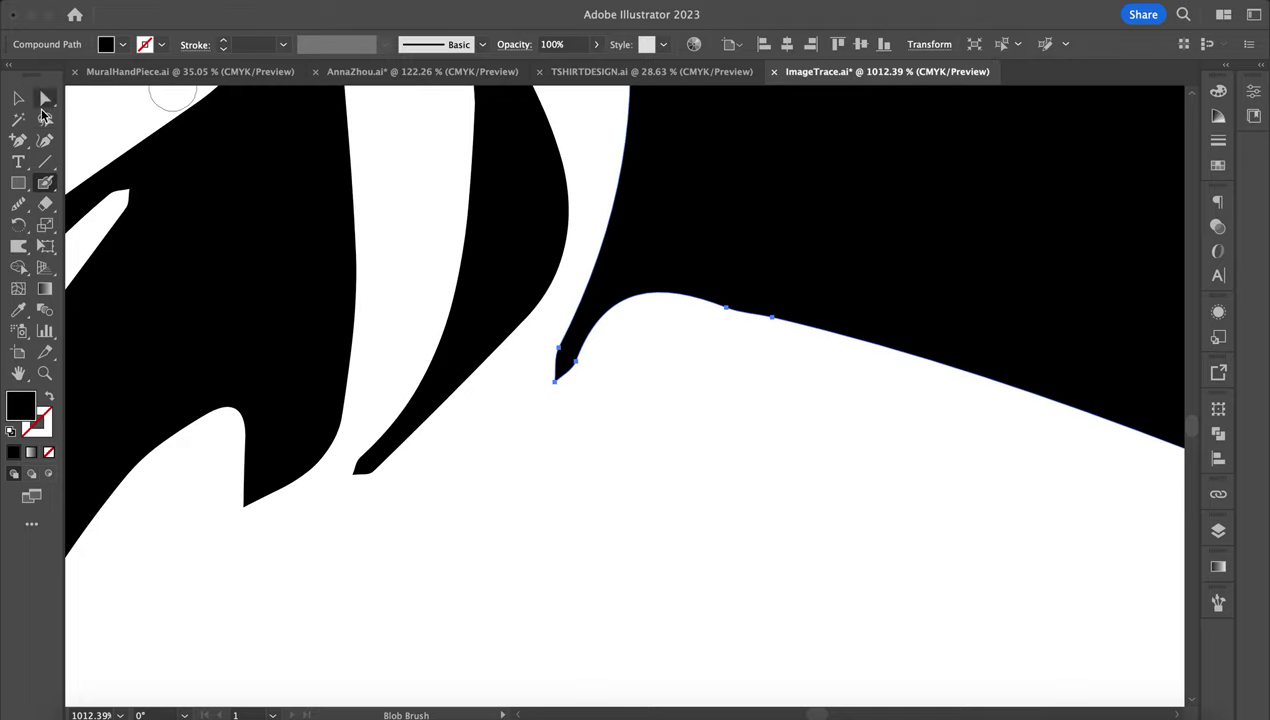
left_click(45, 99)
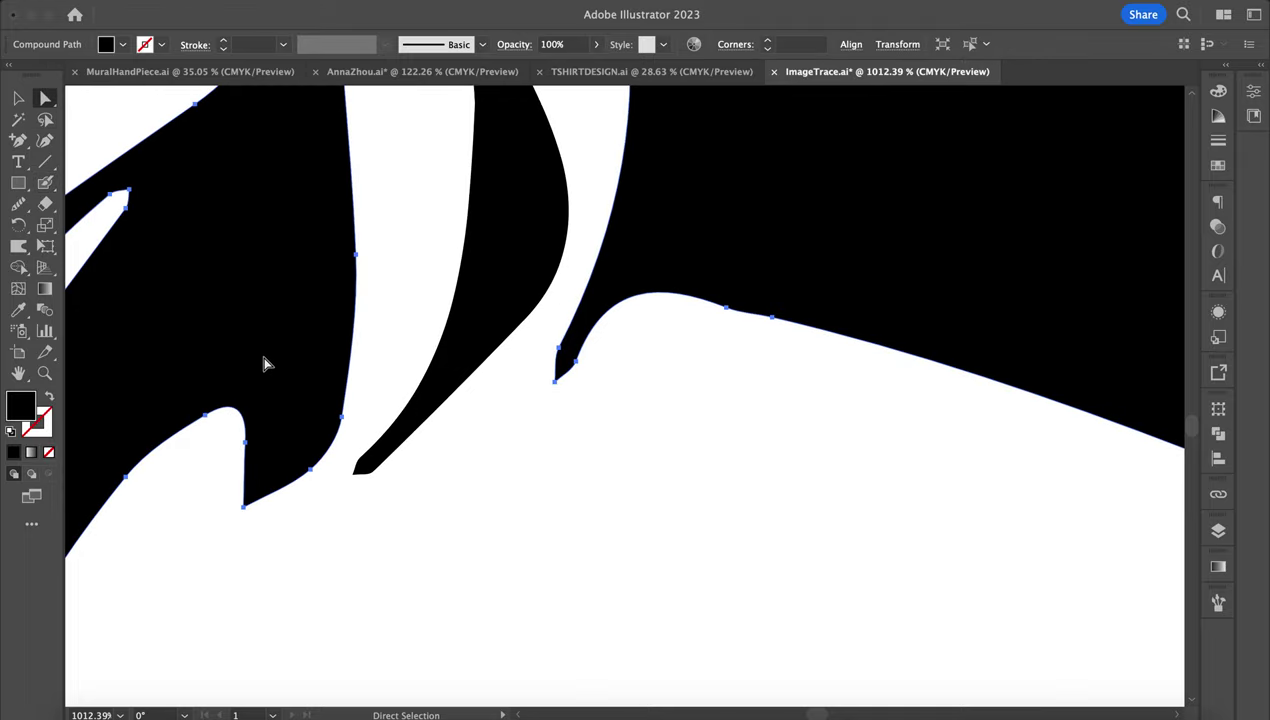
left_click(479, 292, "shift")
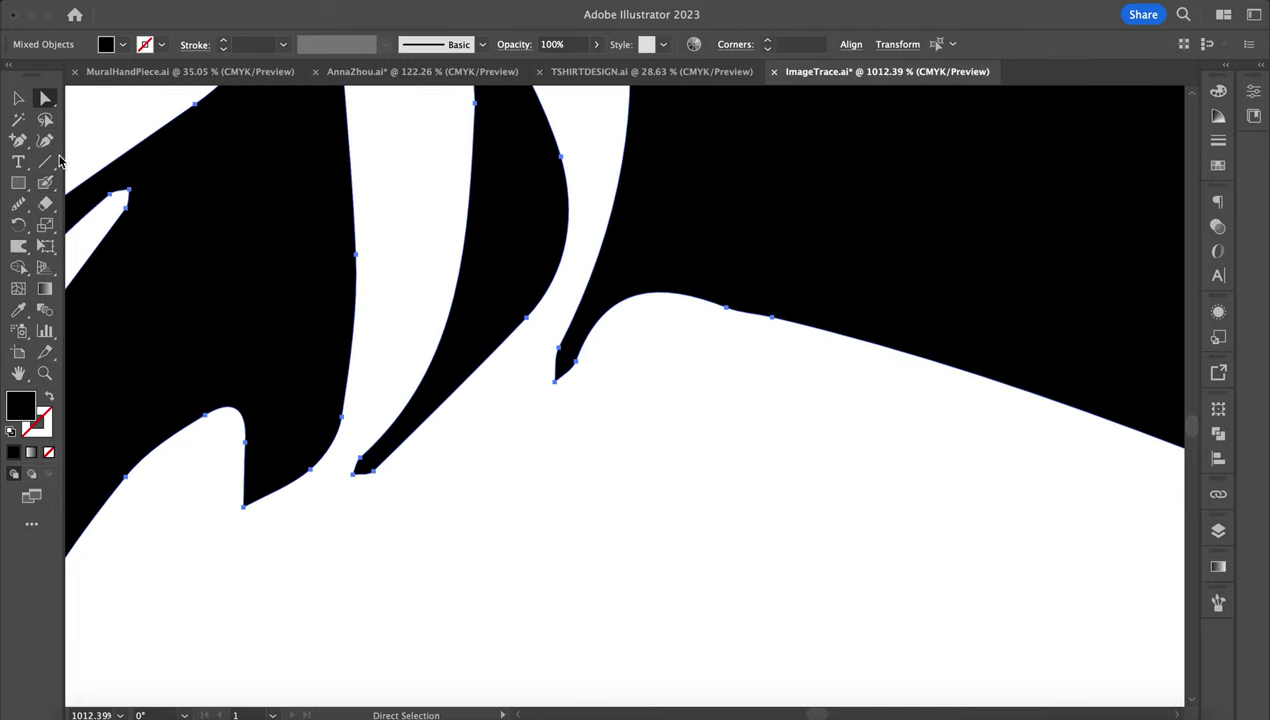
Paint a smaller Blob Brush stroke across the white gap to join the two black shapes.
left_click(46, 186)
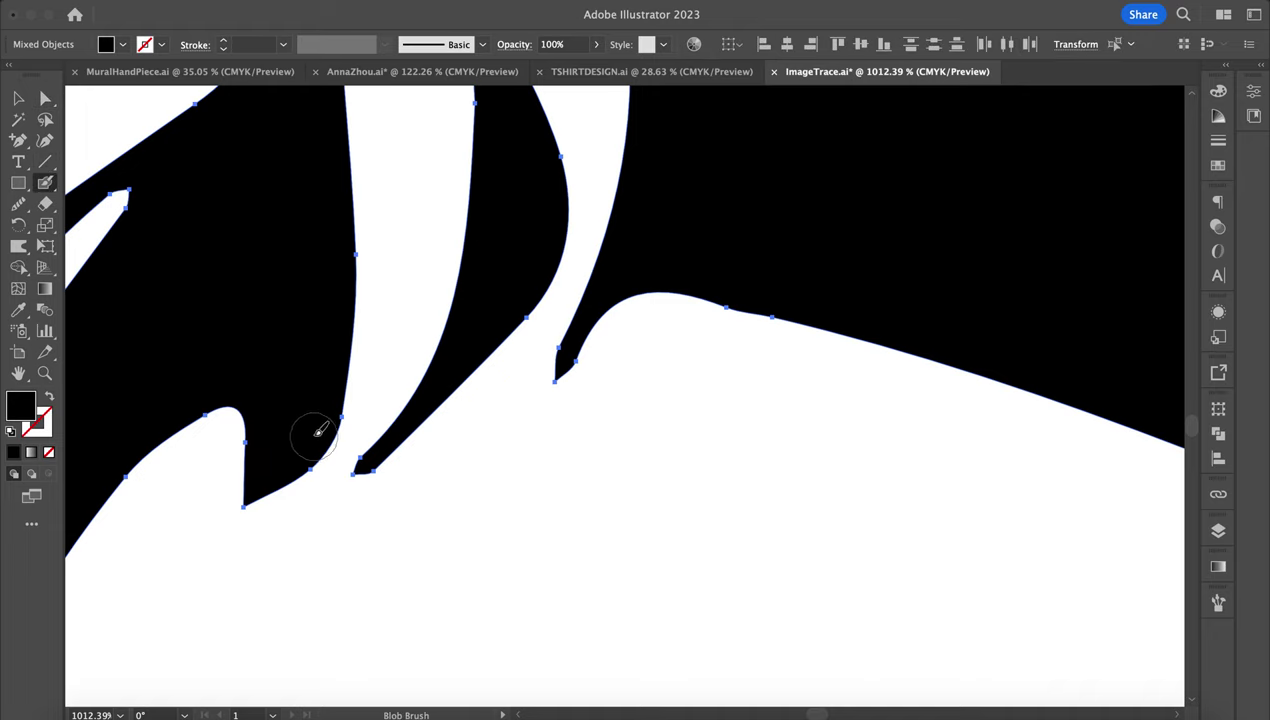
key("bracketleft")
key("bracketleft")
mouse_move(320, 430)
left_mouse_down()
mouse_move(327, 452)
mouse_move(382, 428)
mouse_move(493, 285)
mouse_move(524, 317)
mouse_move(615, 275)
mouse_move(642, 290)
left_mouse_up()
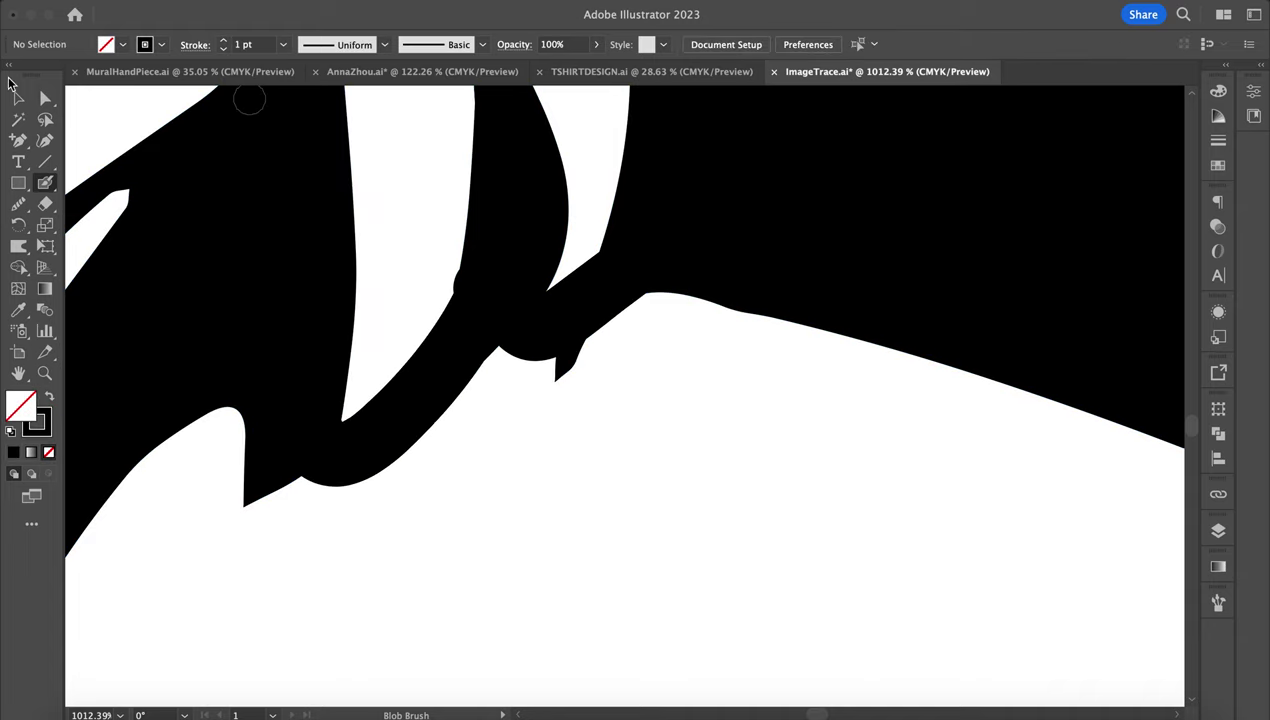
left_click(46, 94)
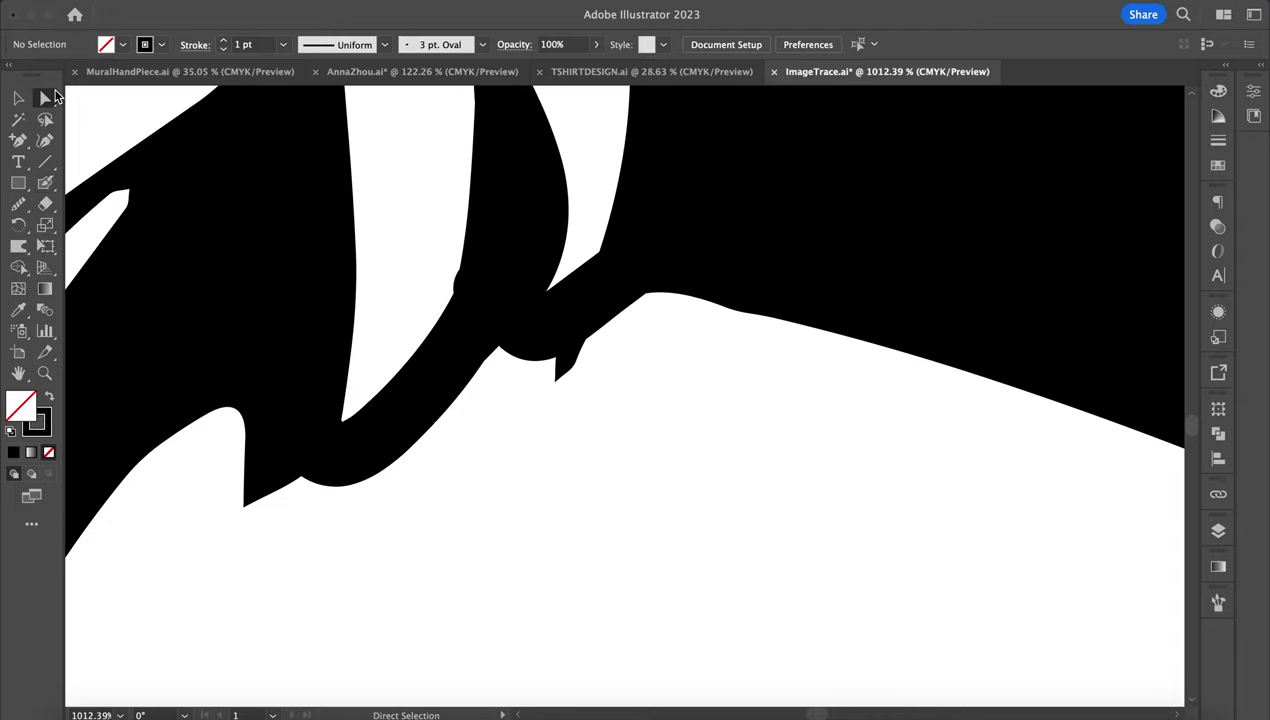
Select the white background shape below the owl's talons and delete it.
left_click(548, 339)
scroll(548, 339, "down", 10, "alt")
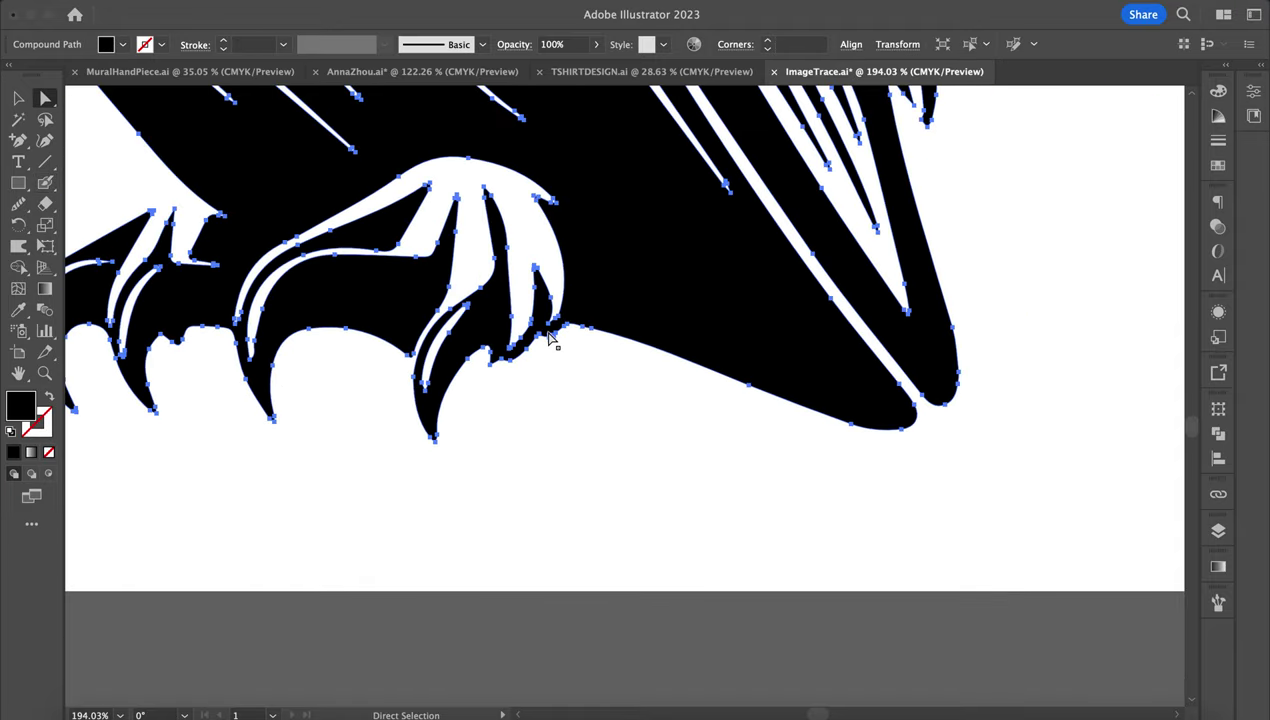
scroll(473, 468, "left", 5)
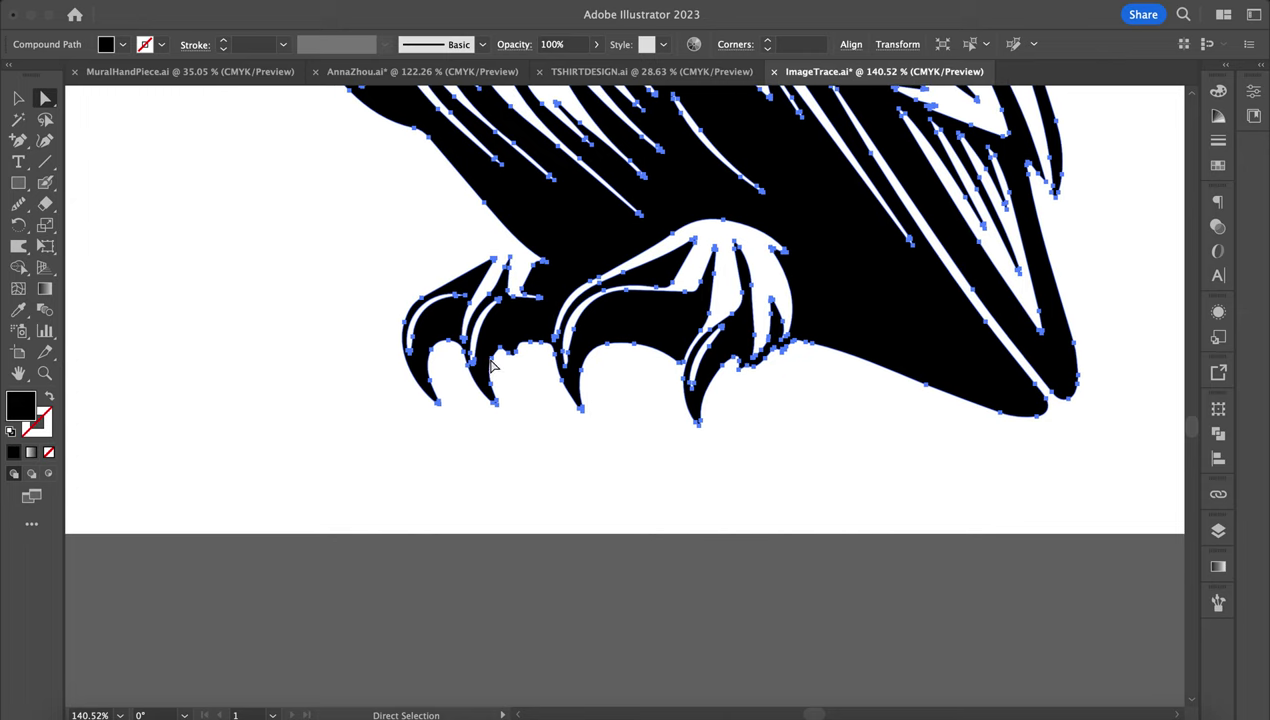
left_click(607, 529)
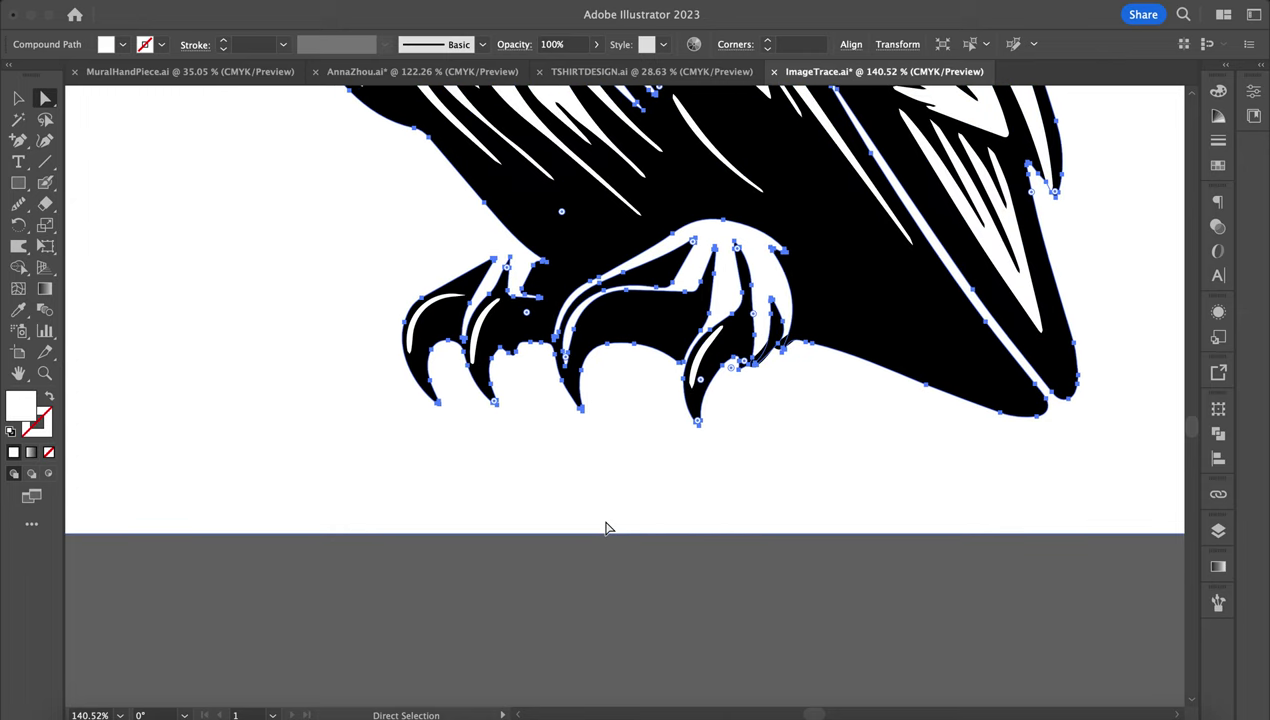
left_click(668, 638)
left_click(634, 505)
key("Delete")
Switch to the Selection tool and zoom out to view the whole owl.
scroll(634, 505, "up", 10)
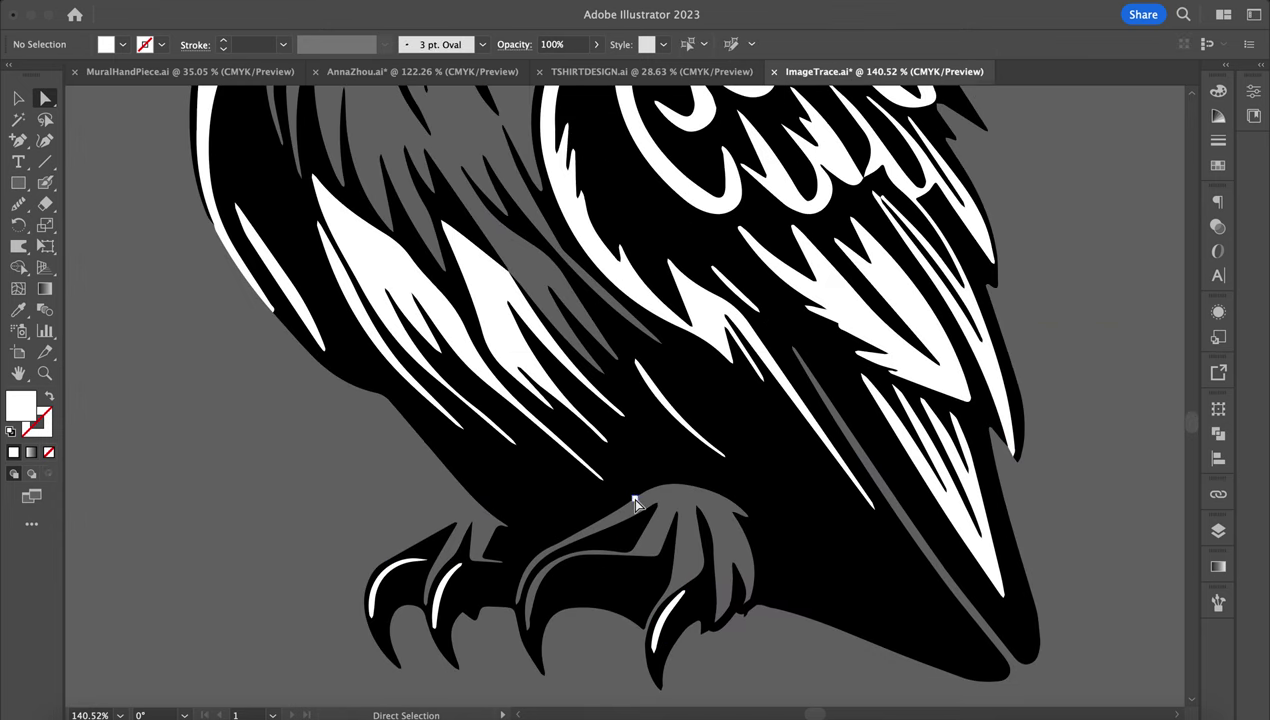
scroll(634, 505, "down", 3)
scroll(630, 512, "down", 3)
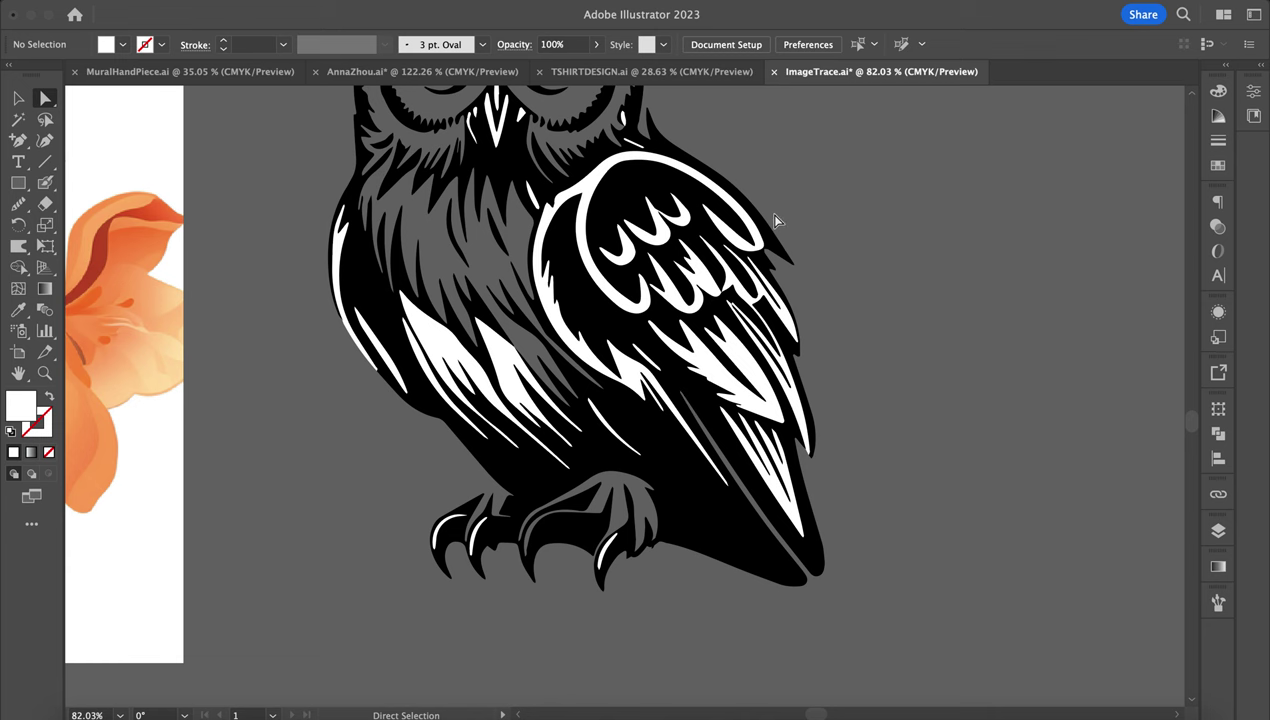
scroll(776, 218, "up", 5)
scroll(770, 215, "down", 4)
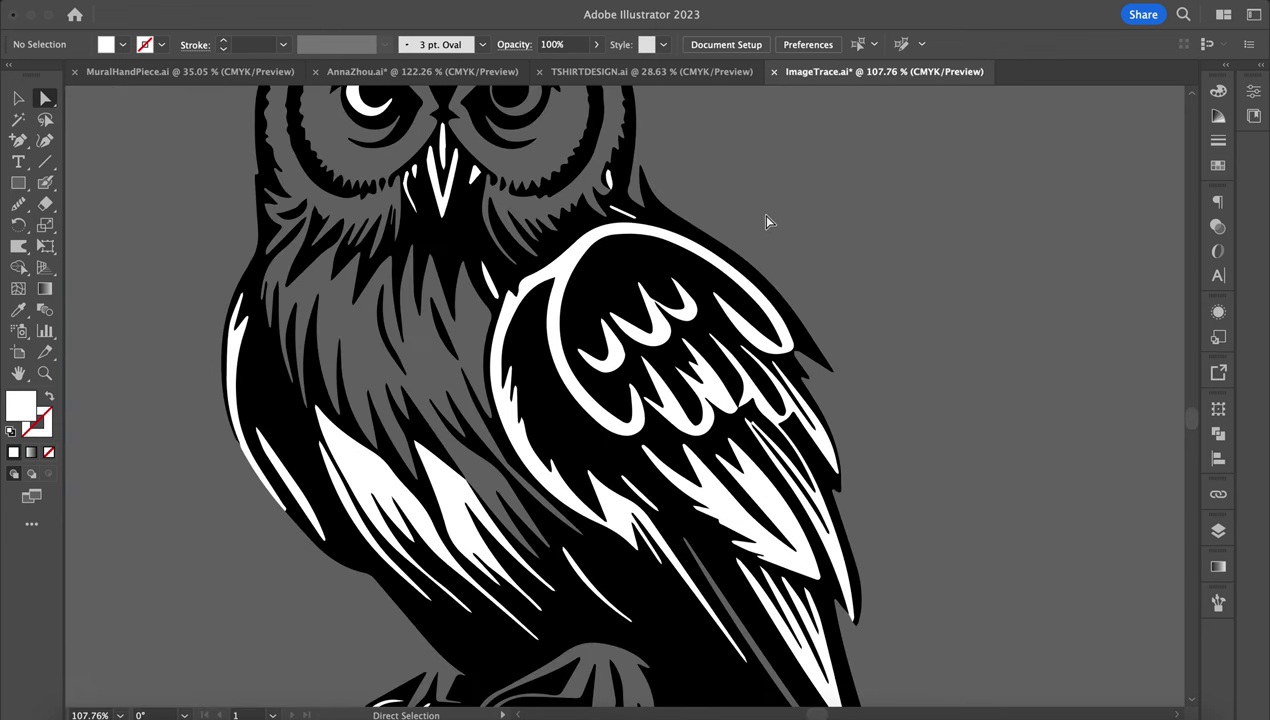
scroll(766, 221, "up", 2)
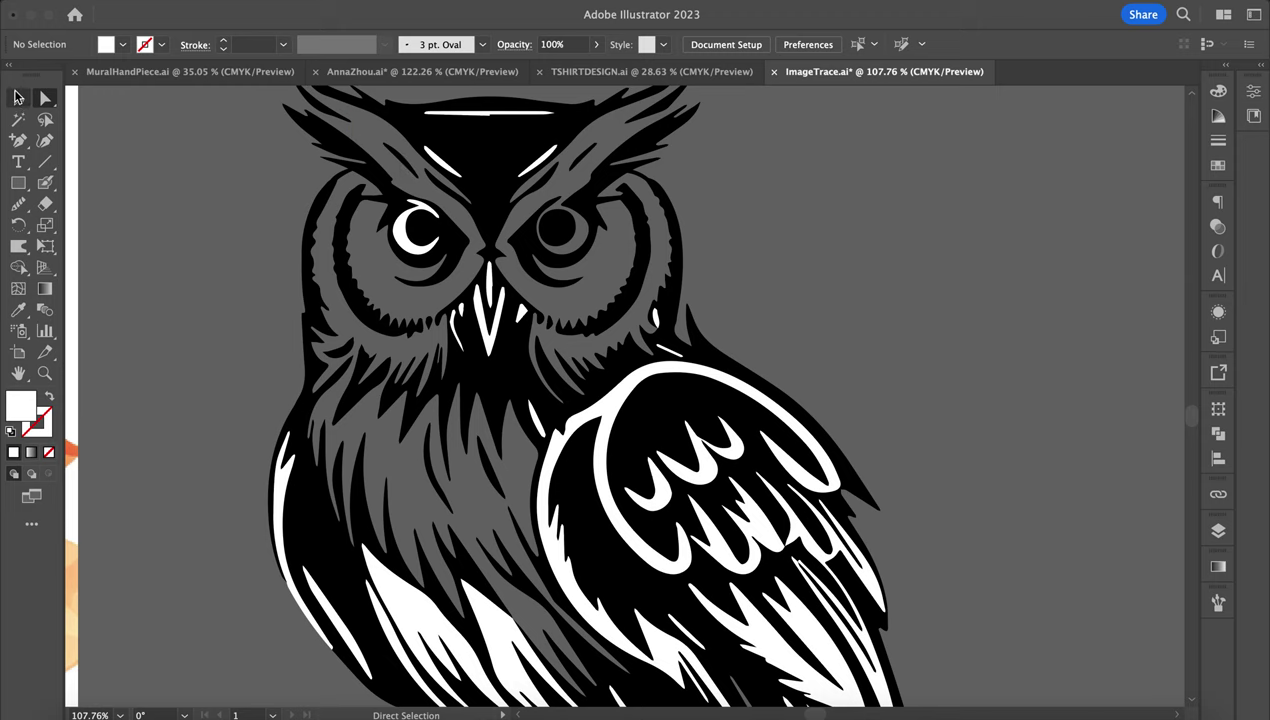
left_click(18, 95)
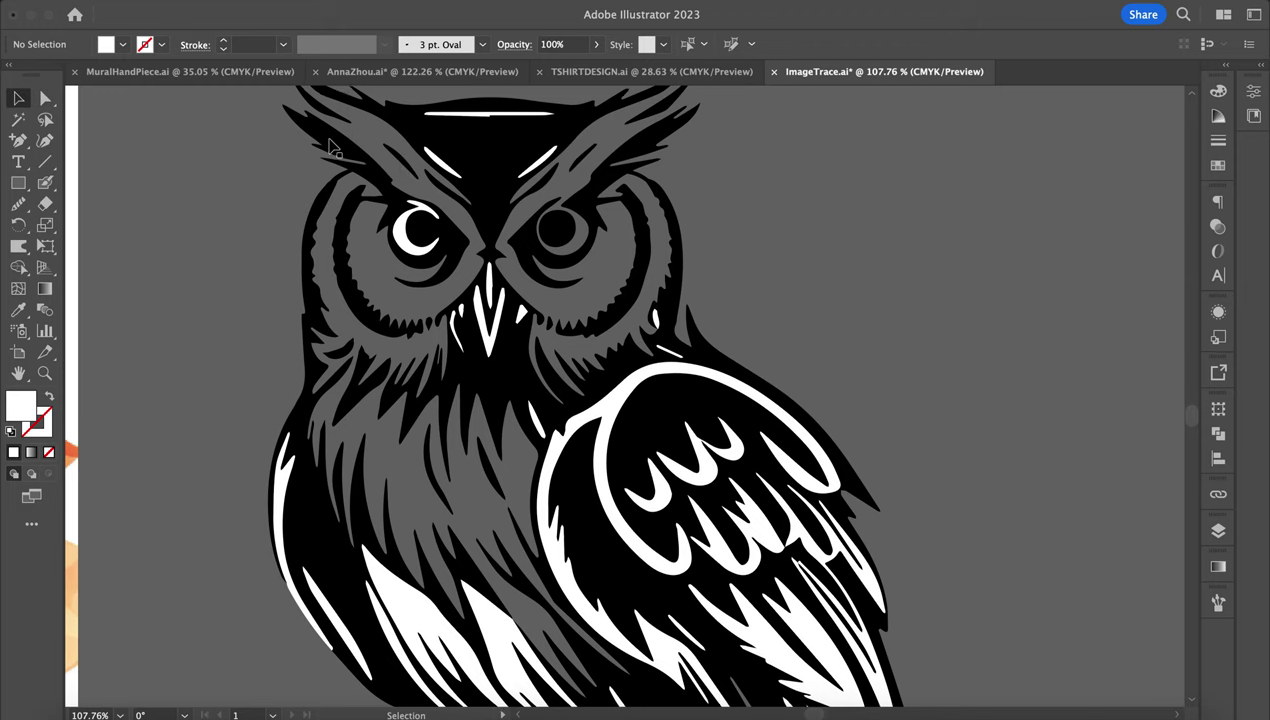
scroll(333, 146, "up", 3)
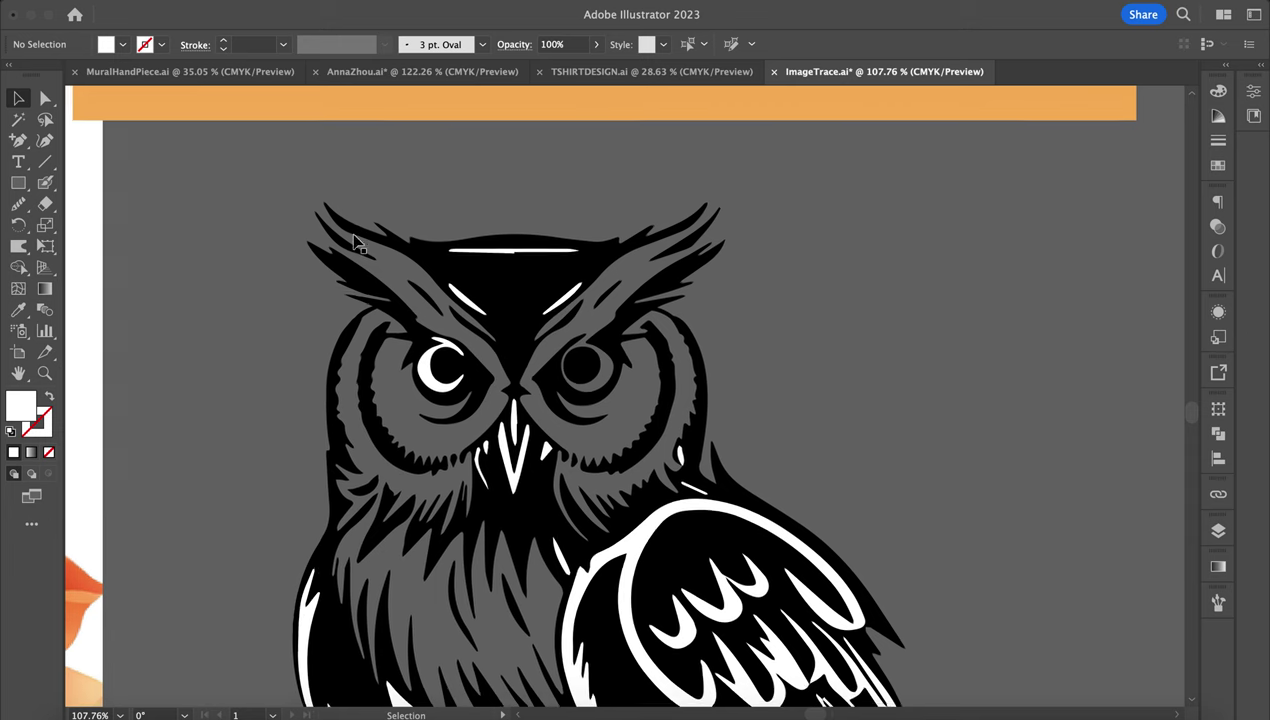
scroll(366, 228, "down", 3)
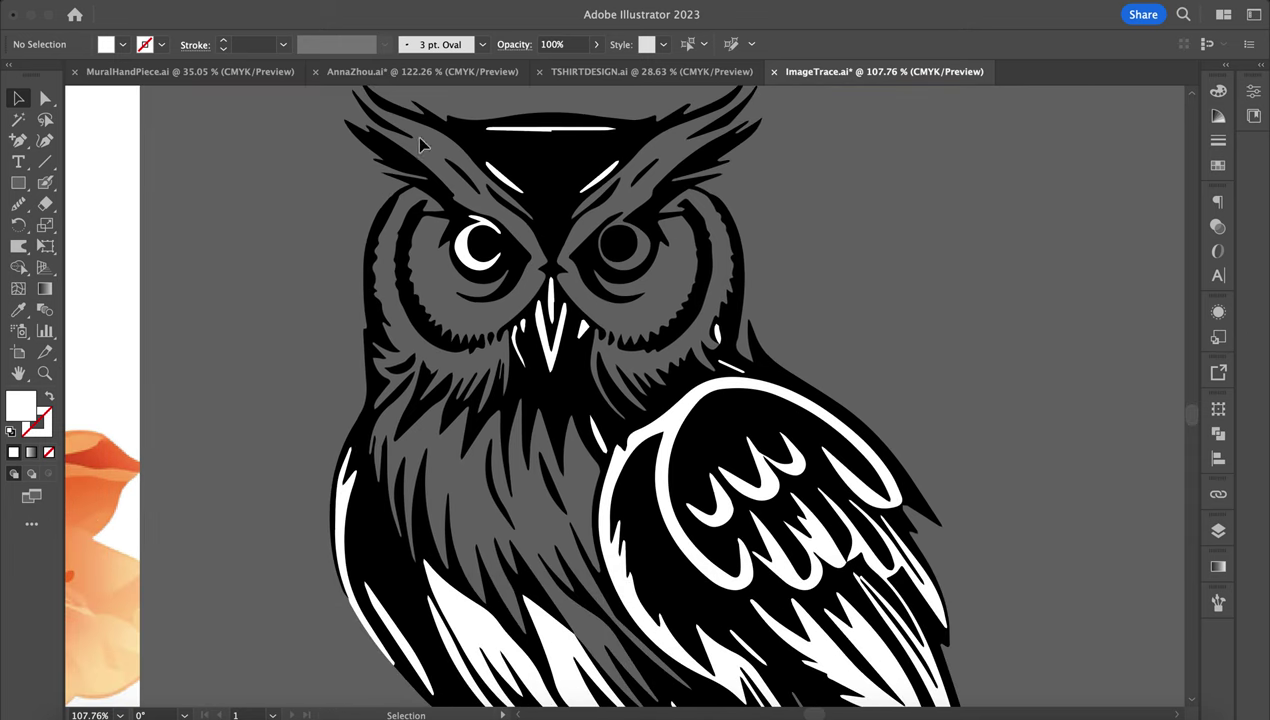
scroll(565, 232, "down", 5)
scroll(620, 290, "down", 3)
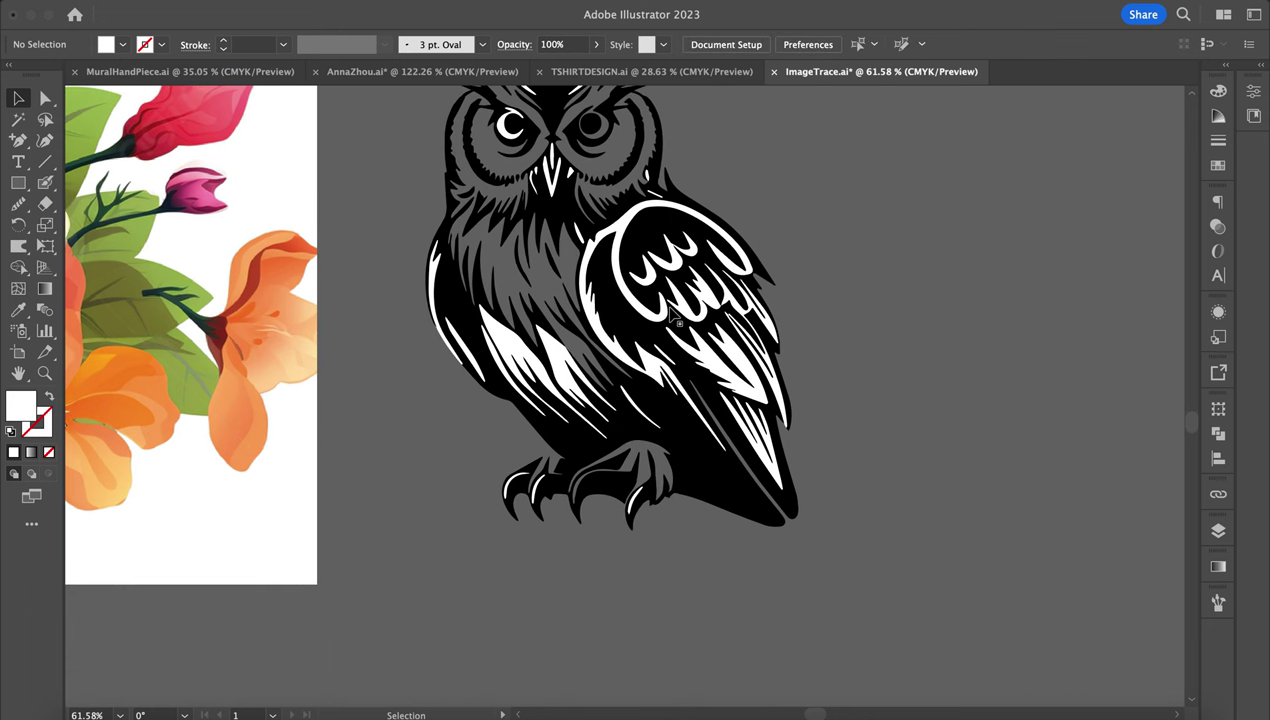
Select every white shape in the owl with the Magic Wand, starting from a chest stripe.
left_click(45, 97)
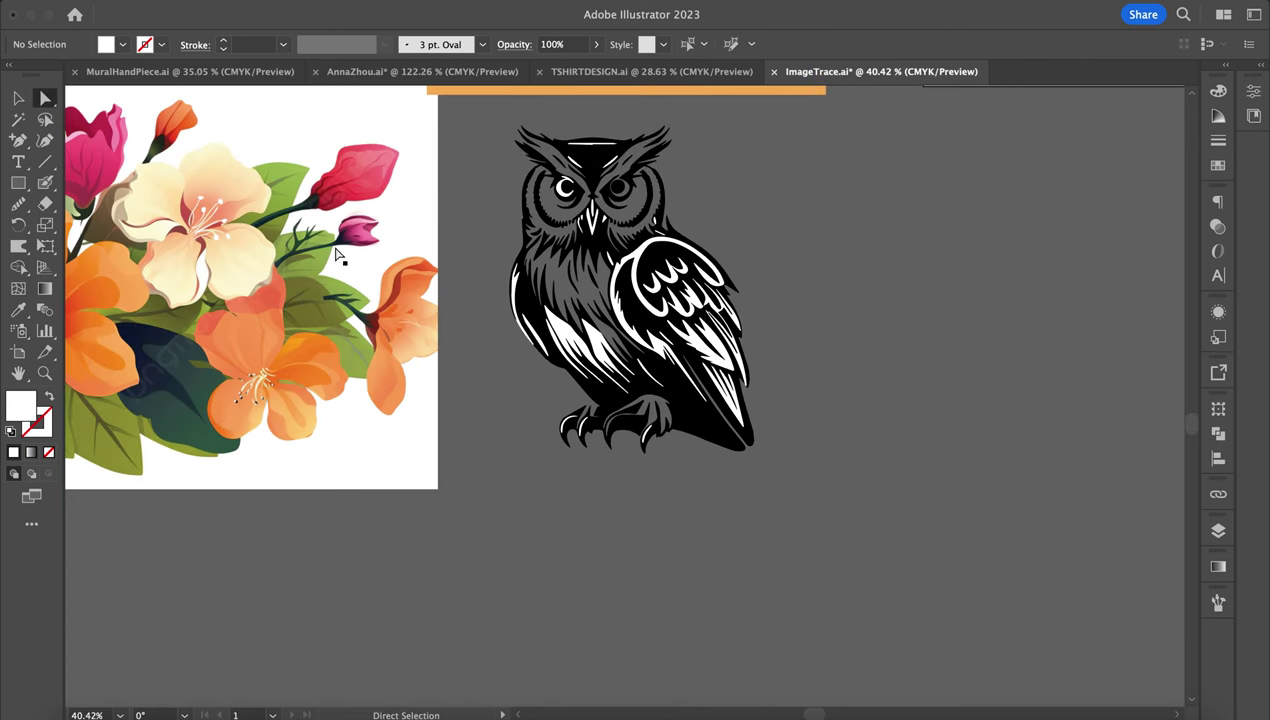
left_click(557, 337)
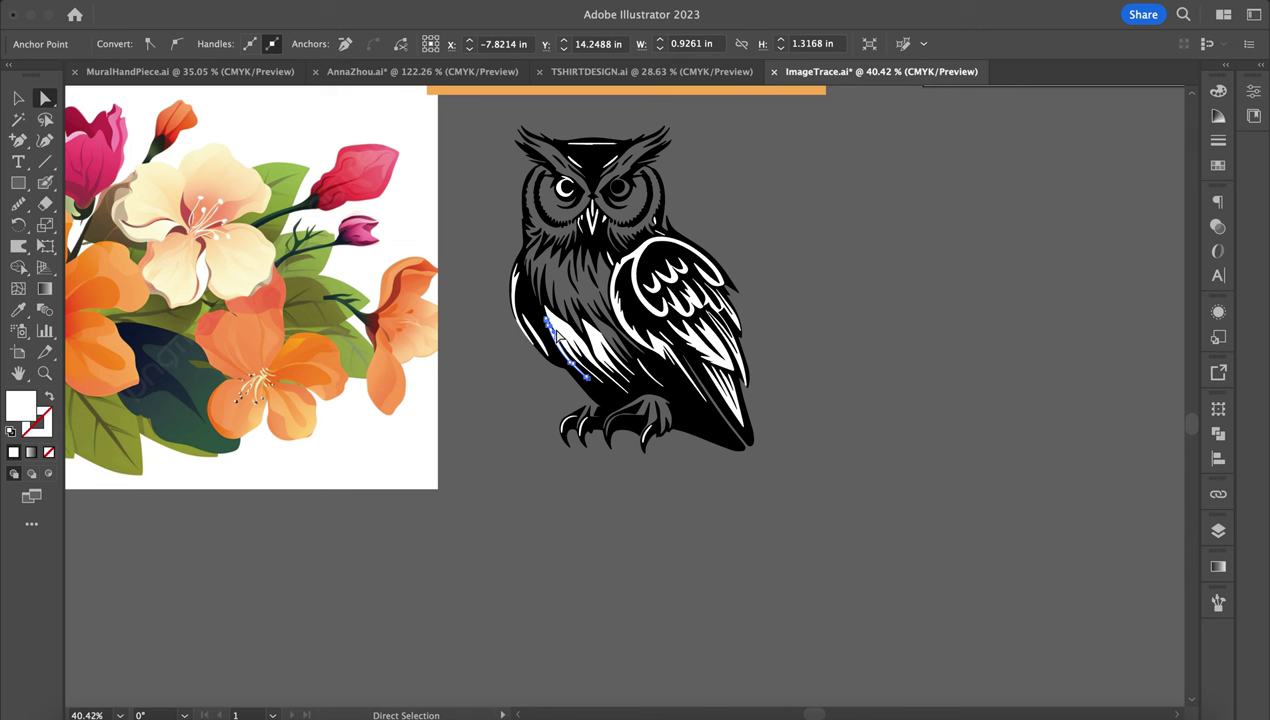
scroll(913, 289, "up", 3)
scroll(913, 287, "left", 3)
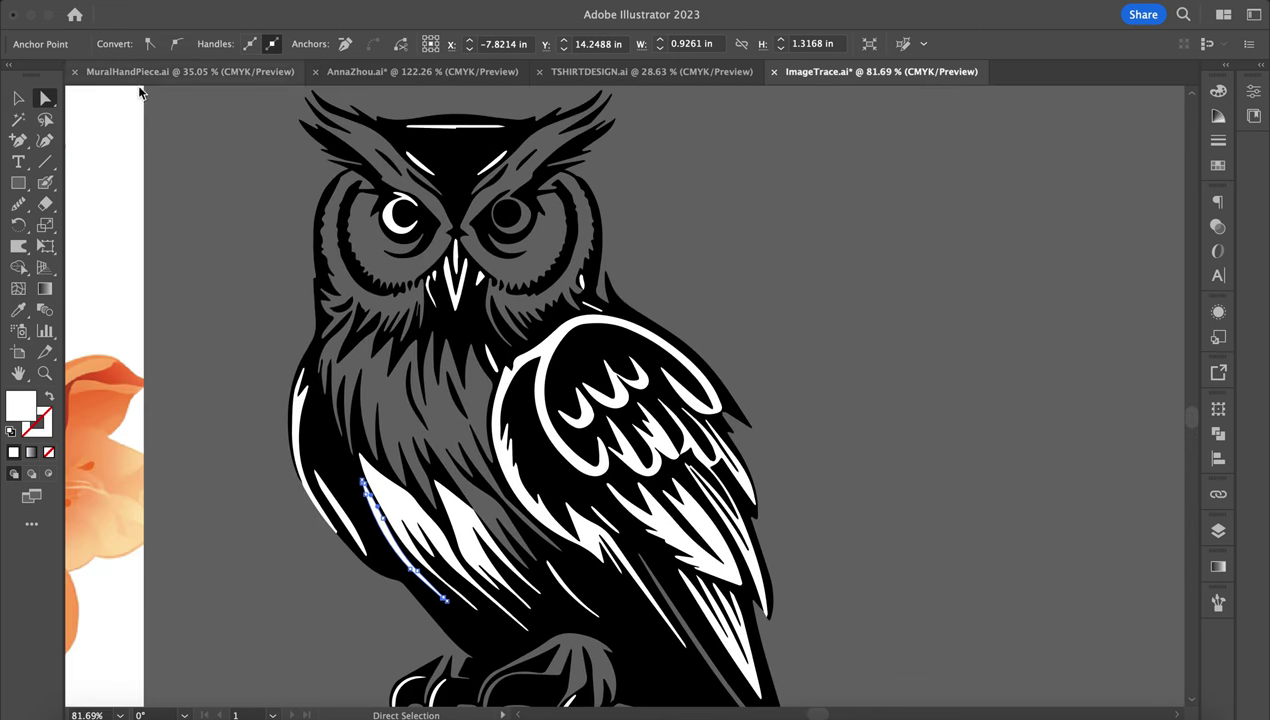
left_click(19, 121)
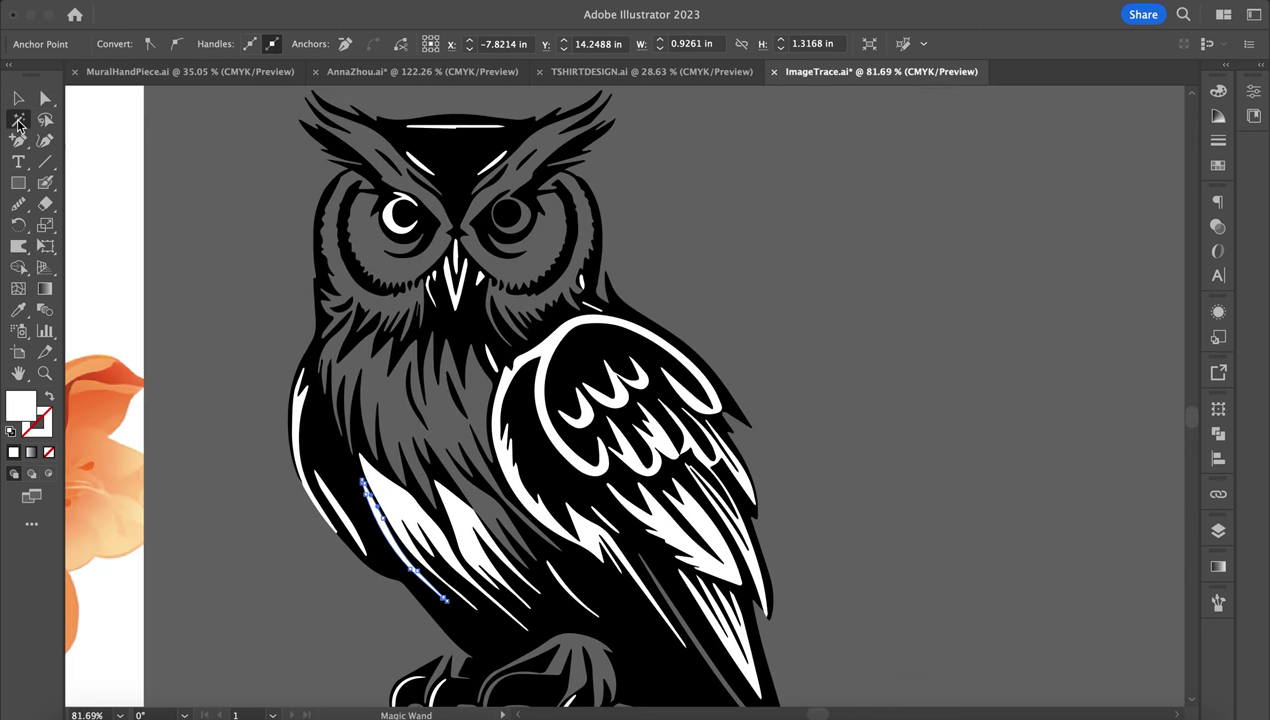
left_click(387, 500)
Delete the selected white shapes and return to the Selection tool.
scroll(387, 500, "down", 5)
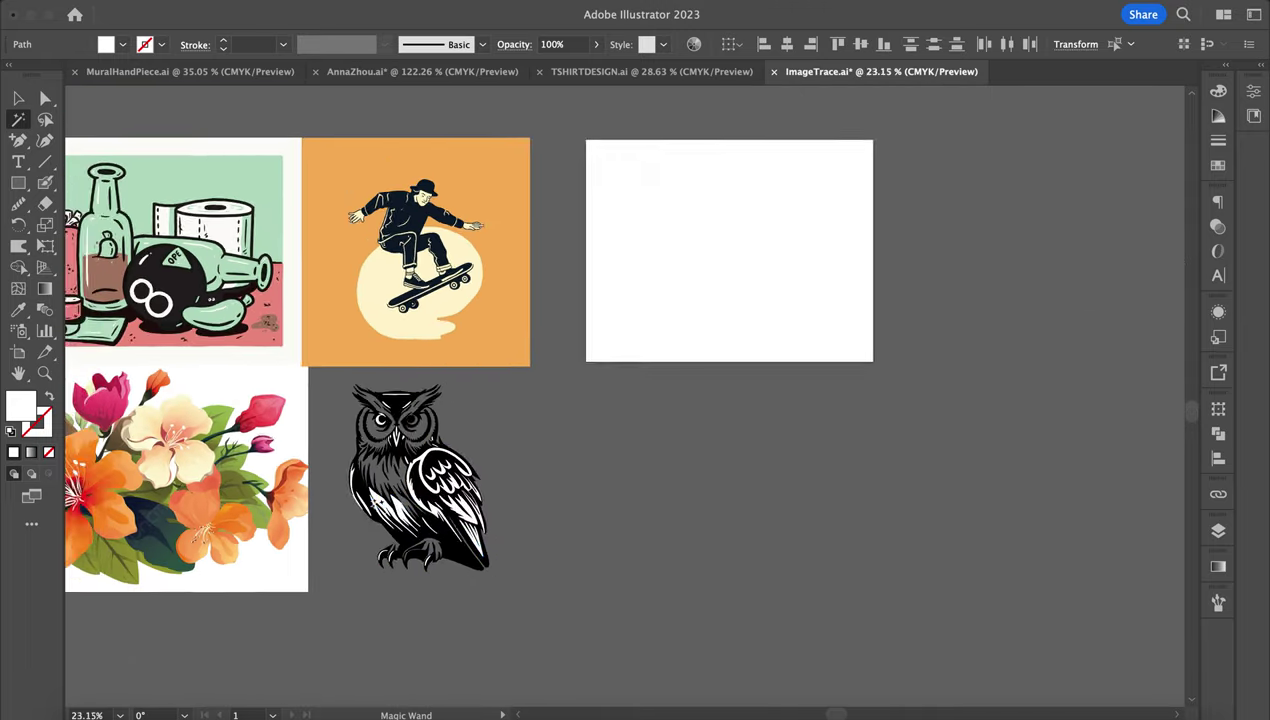
scroll(375, 505, "down", 2)
scroll(375, 505, "up", 2)
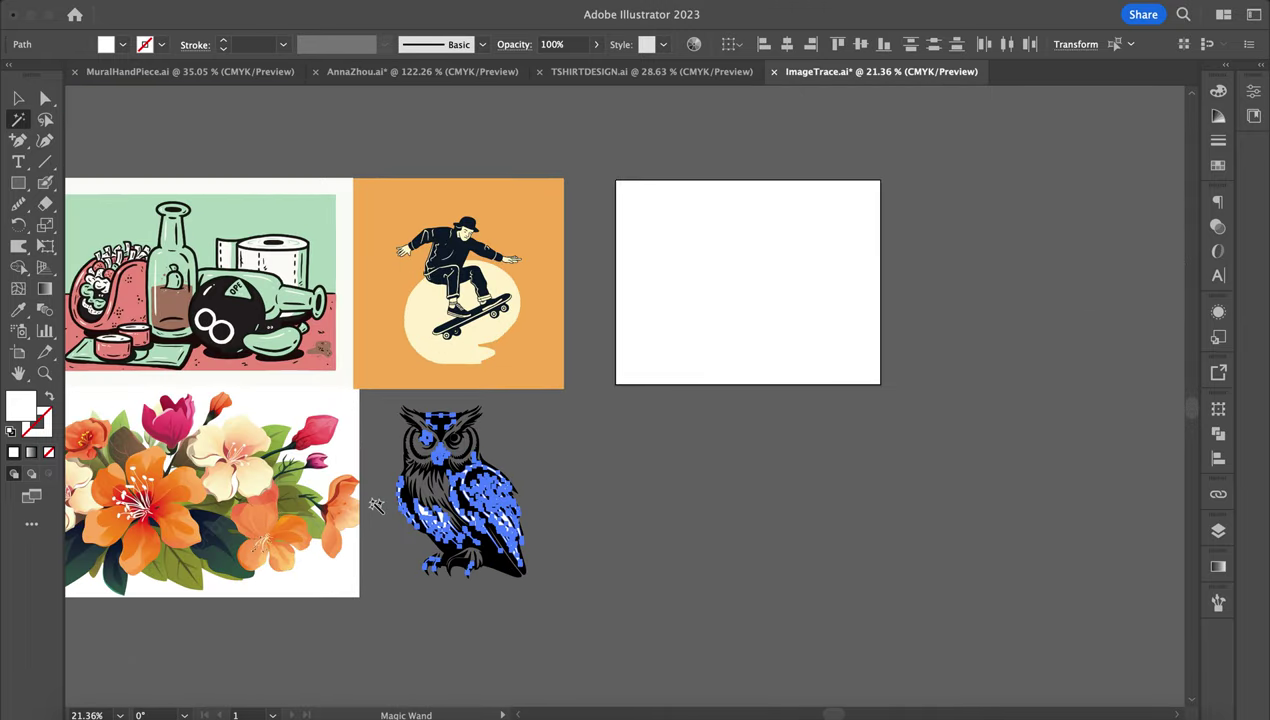
scroll(375, 505, "up", 5)
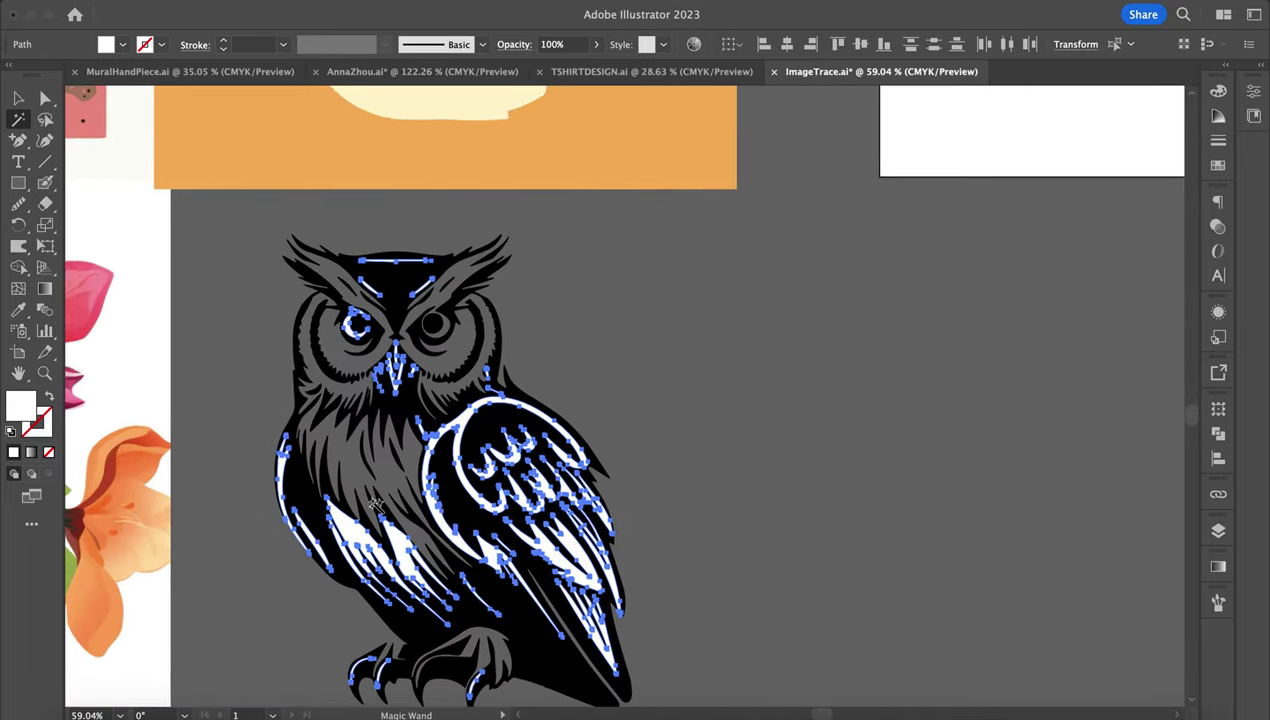
key("Delete")
scroll(360, 507, "down", 2)
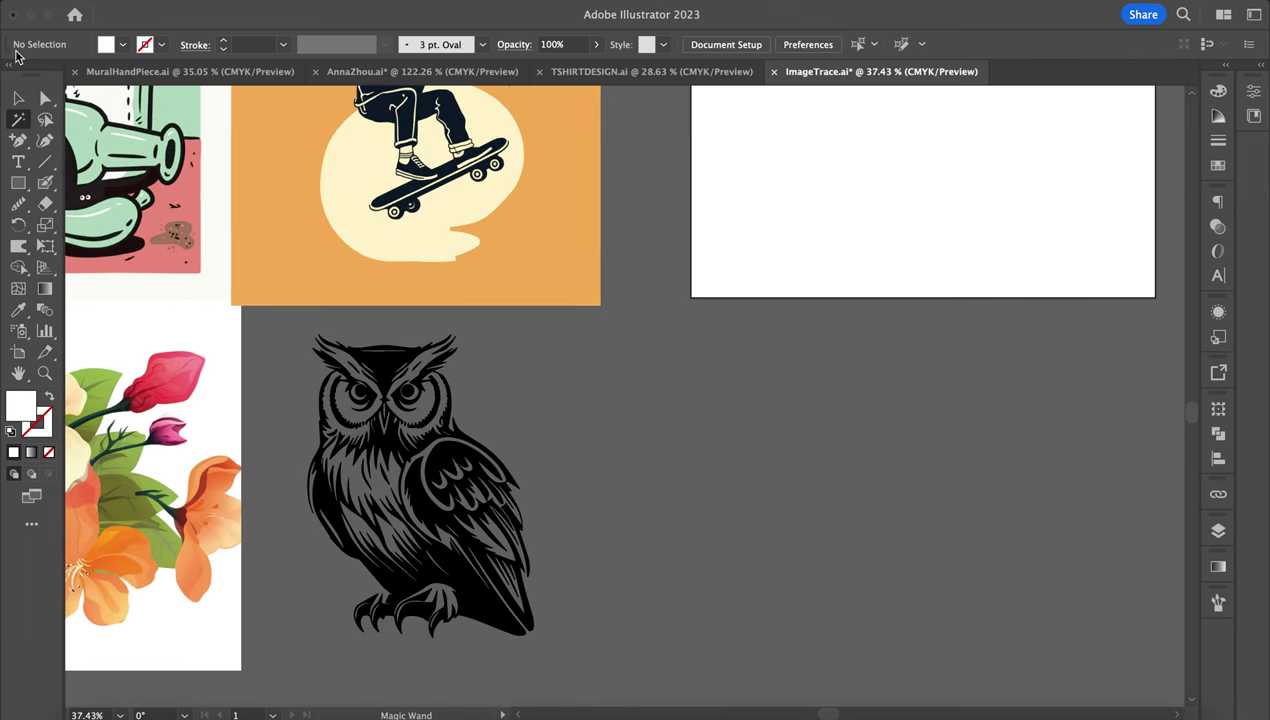
left_click(16, 98)
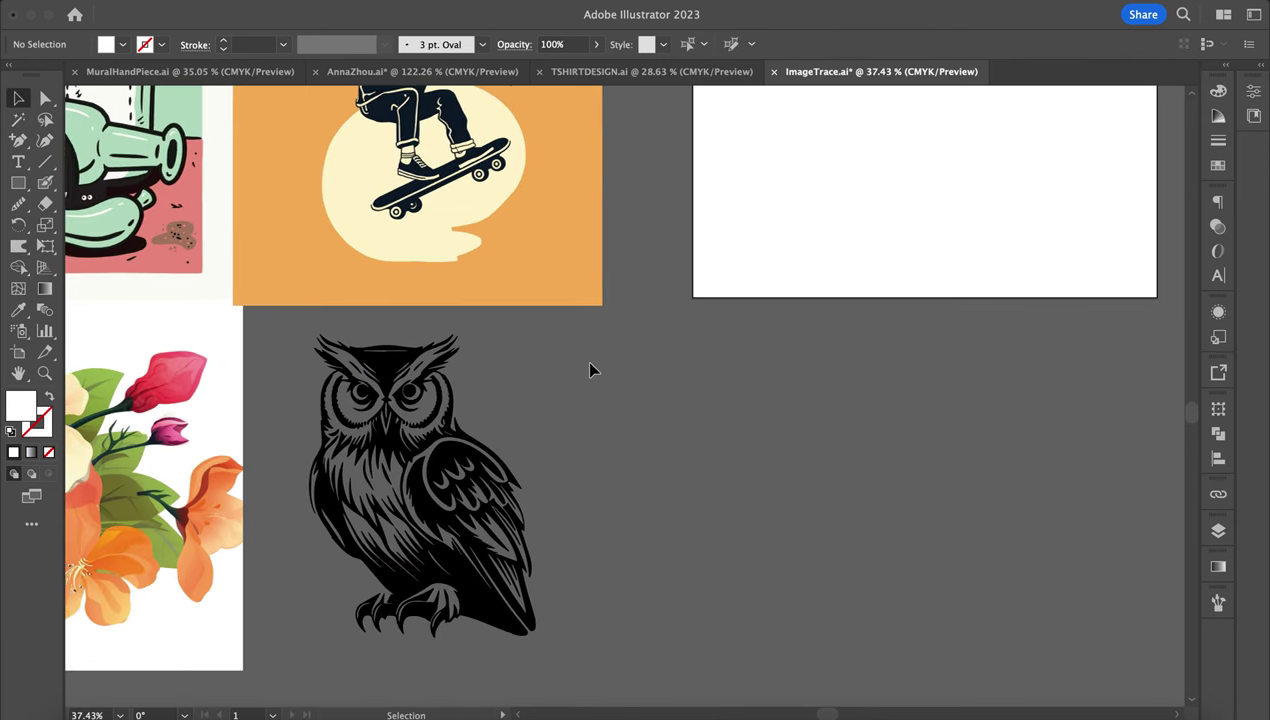
scroll(590, 370, "left", 10)
scroll(590, 370, "up", 3)
Pan to the skateboarder picture and select it for a Default Image Trace.
scroll(560, 422, "down", 3)
scroll(560, 422, "right", 2)
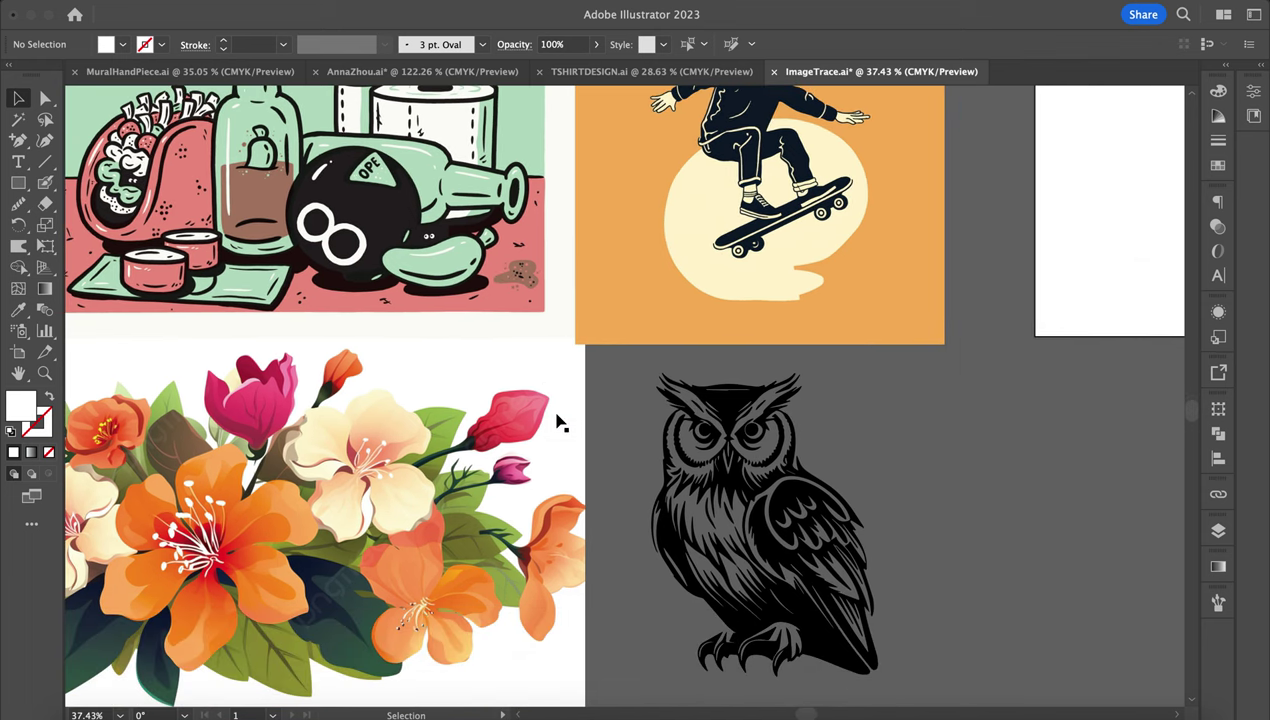
scroll(560, 422, "left", 4)
scroll(560, 422, "right", 4)
scroll(560, 422, "up", 2)
scroll(560, 422, "up", 5)
scroll(560, 422, "right", 5)
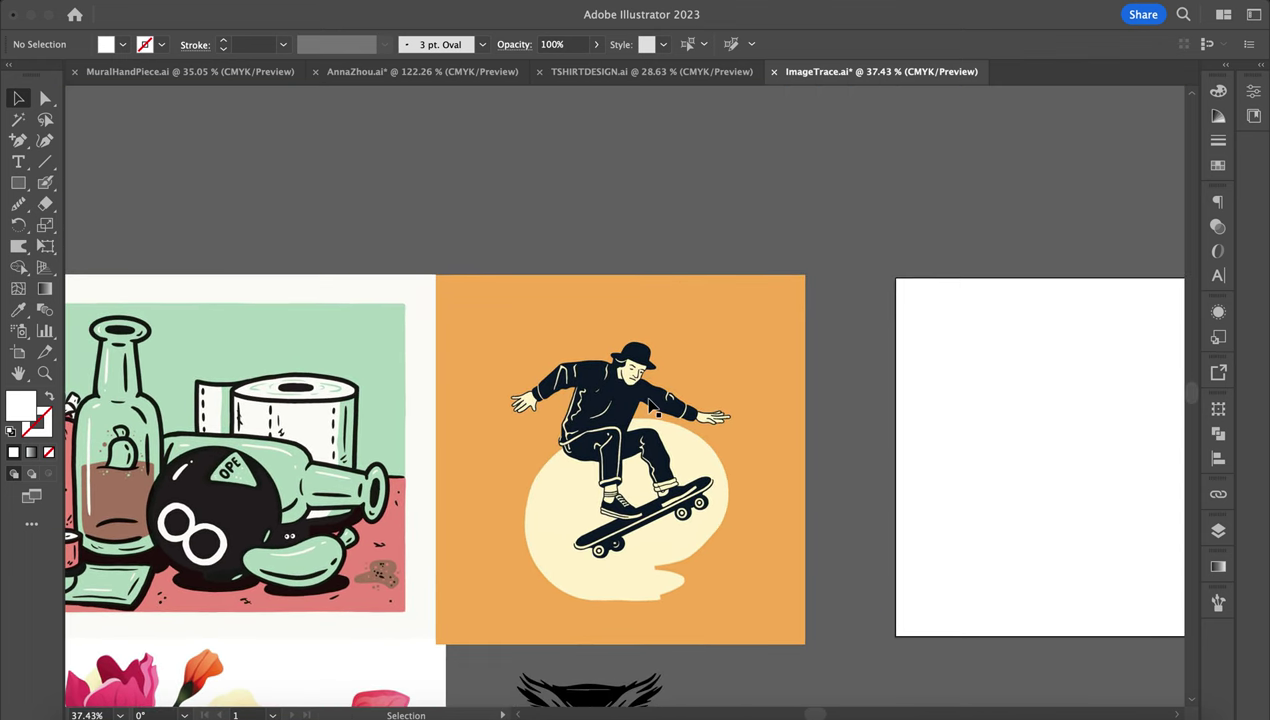
left_click(654, 403)
scroll(647, 402, "up", 6)
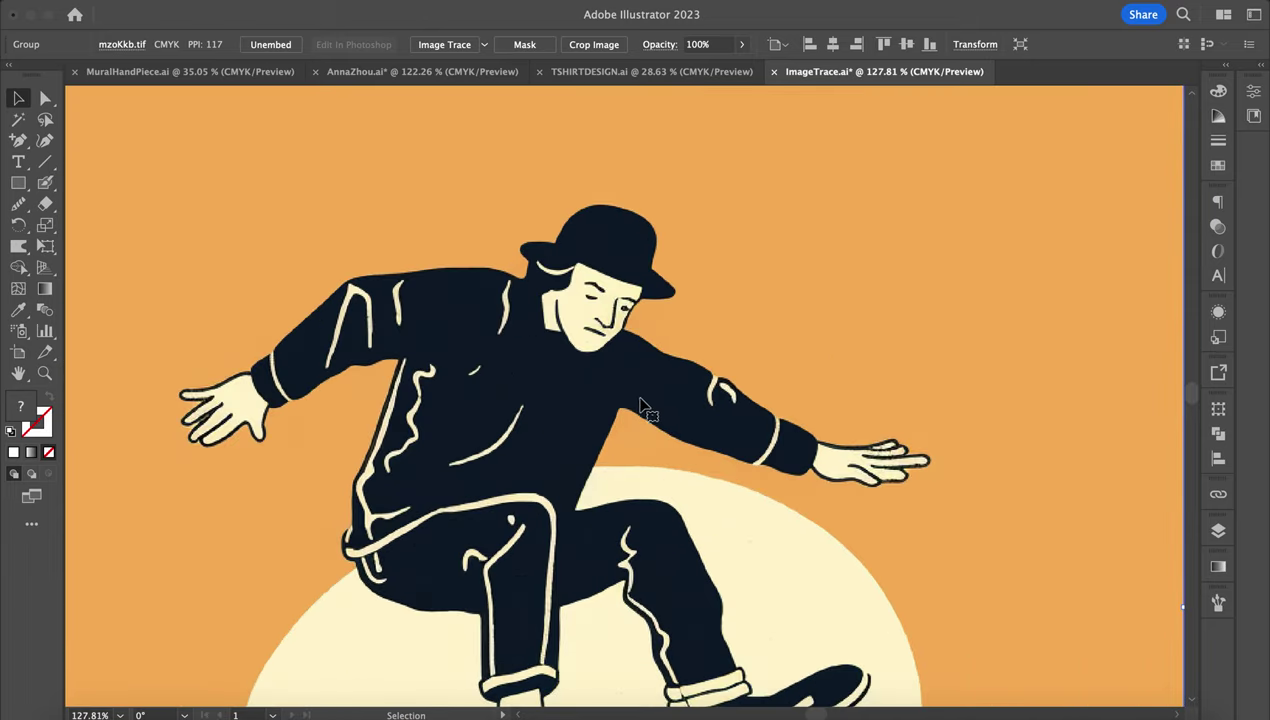
scroll(592, 412, "down", 5)
scroll(592, 412, "left", 1)
scroll(592, 412, "up", 5)
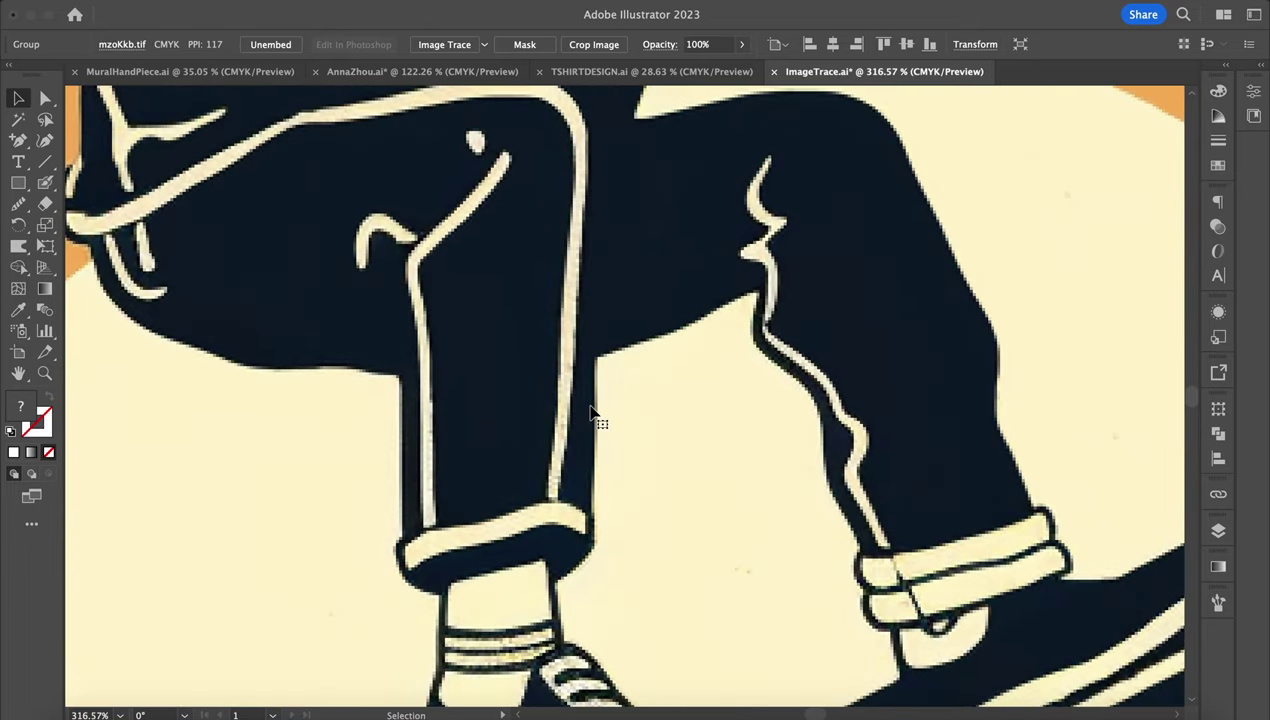
scroll(590, 412, "down", 2)
scroll(590, 412, "down", 7)
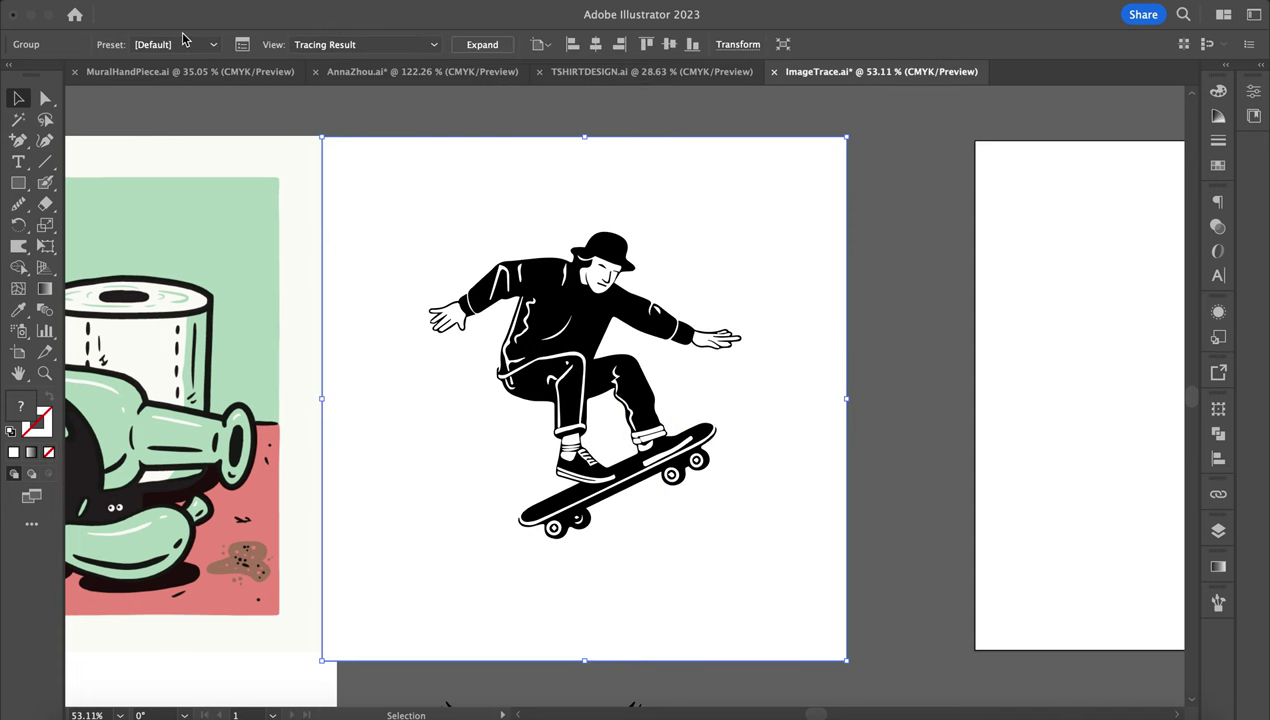
In the Image Trace panel, set Threshold to 183 and switch Mode to Color.
left_click(240, 45)
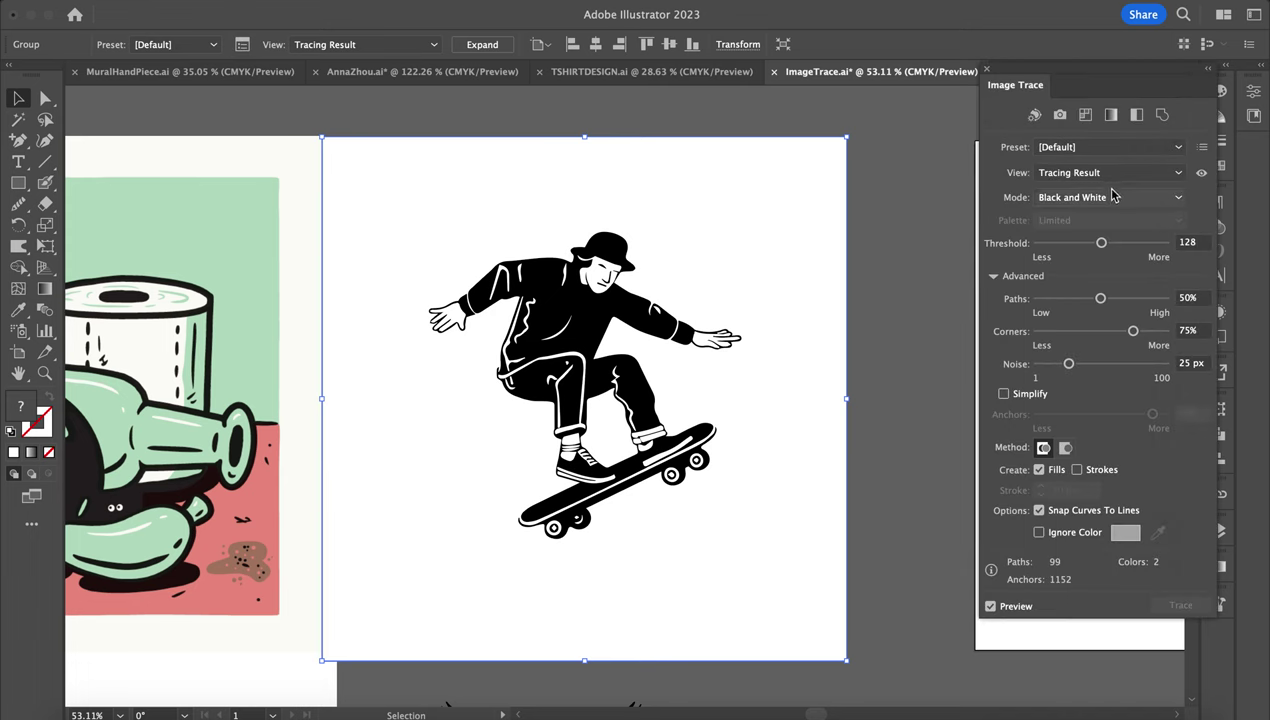
left_click(1129, 243)
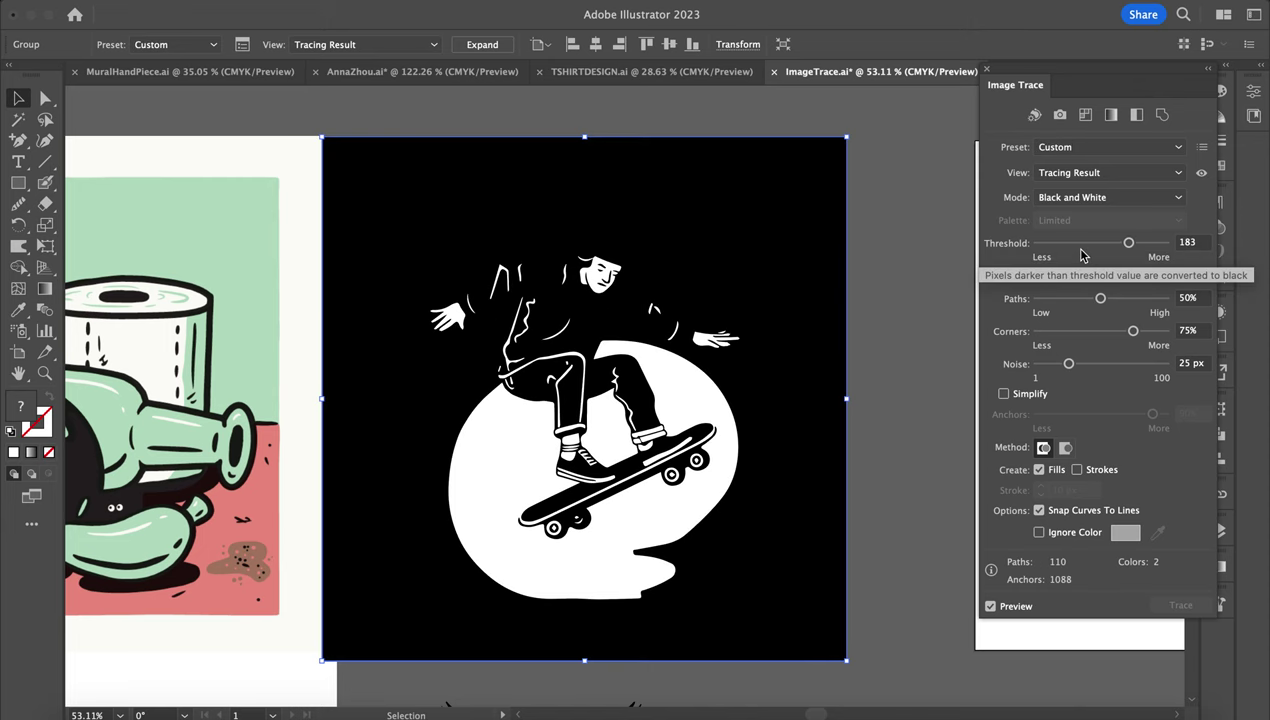
left_click(1058, 198)
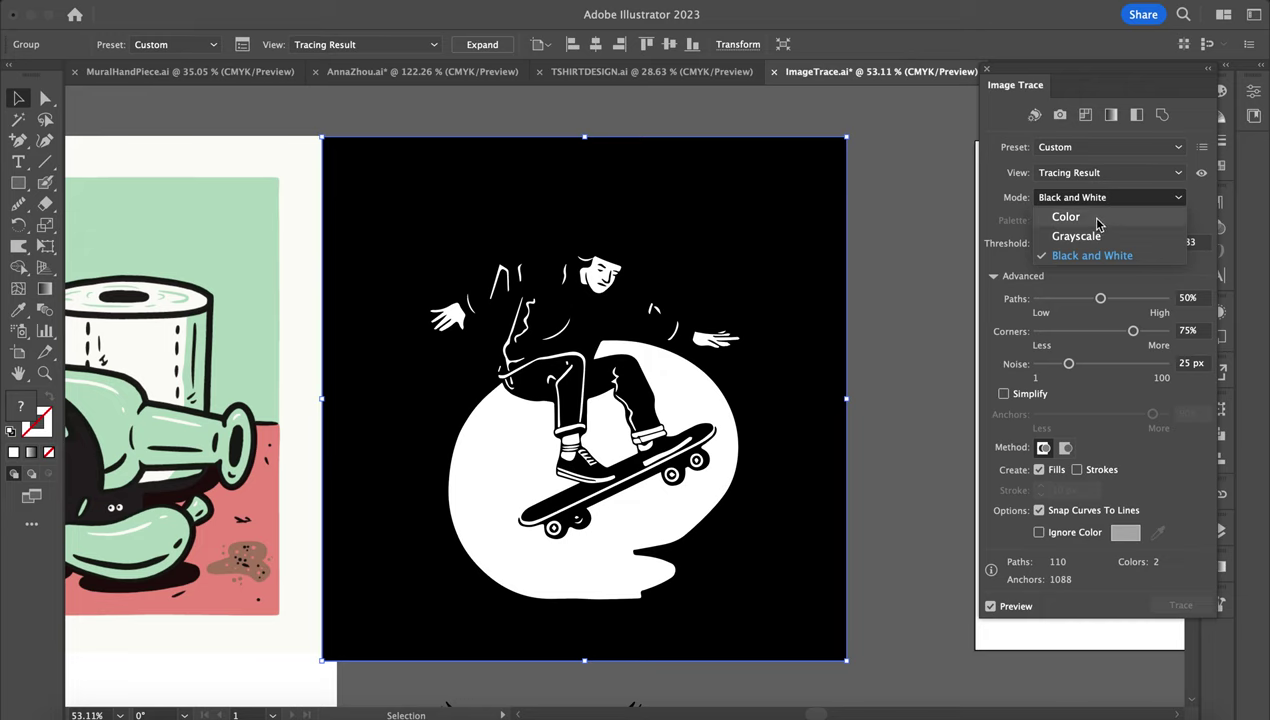
left_click(1066, 217)
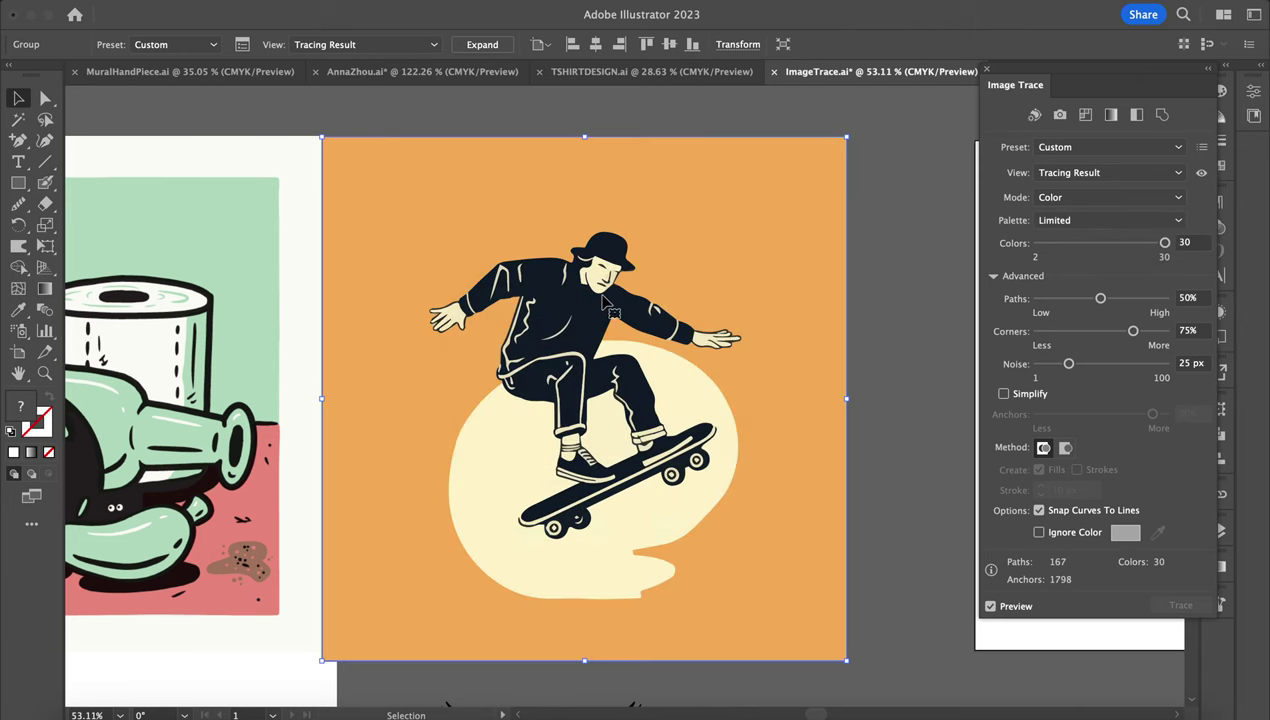
Set Colors to 20, Palette to Full Tone, then Colors to 59, stopping the running retrace.
left_click(1120, 245)
left_click(1070, 219)
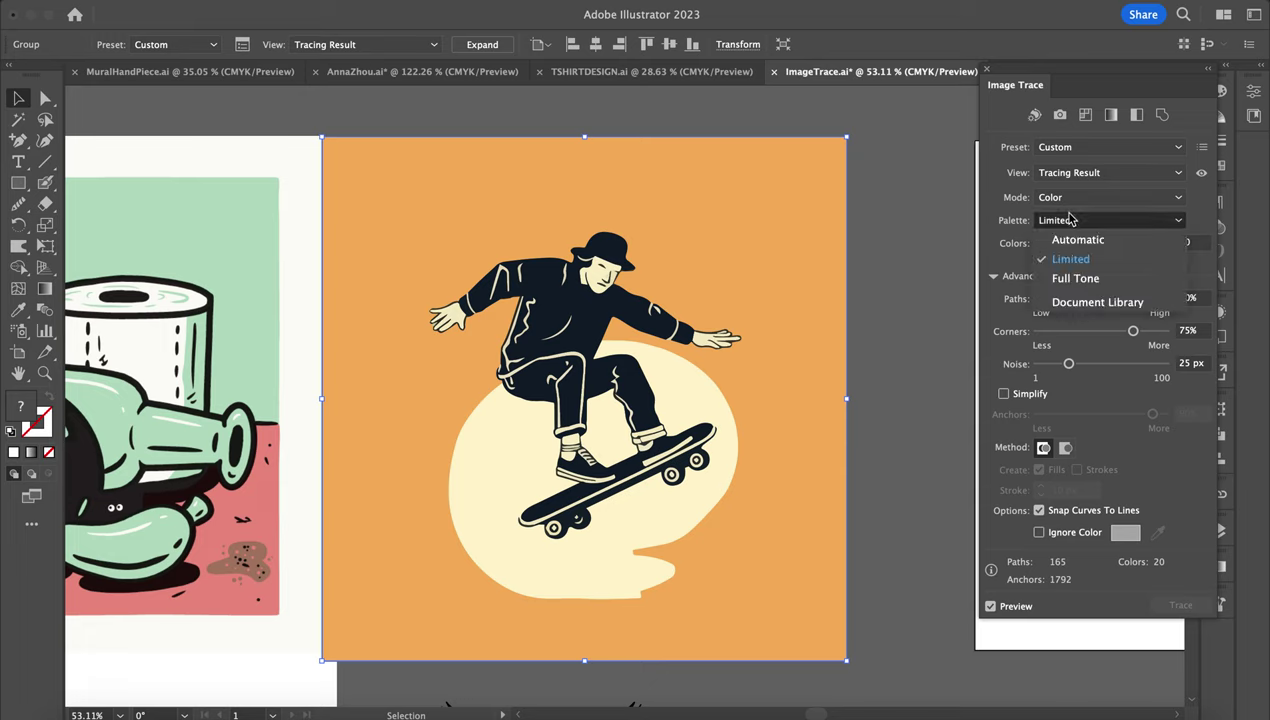
left_click(1100, 282)
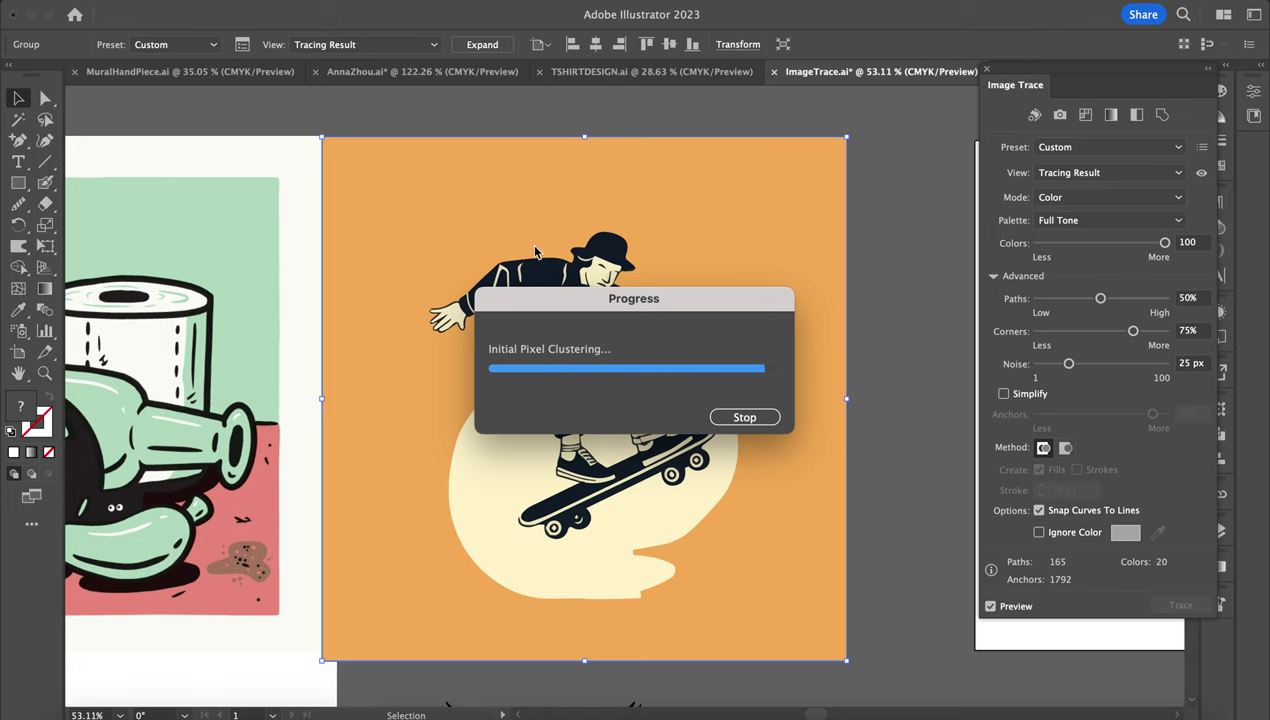
left_click(1095, 247)
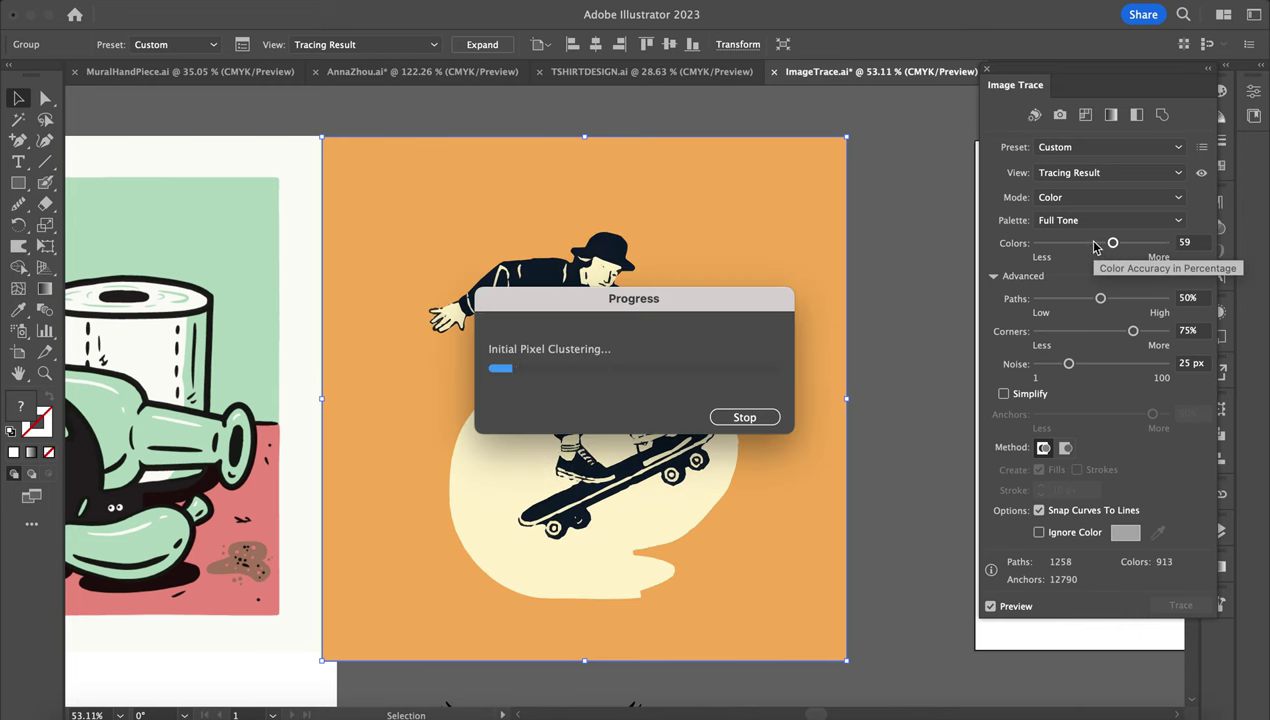
left_click(742, 417)
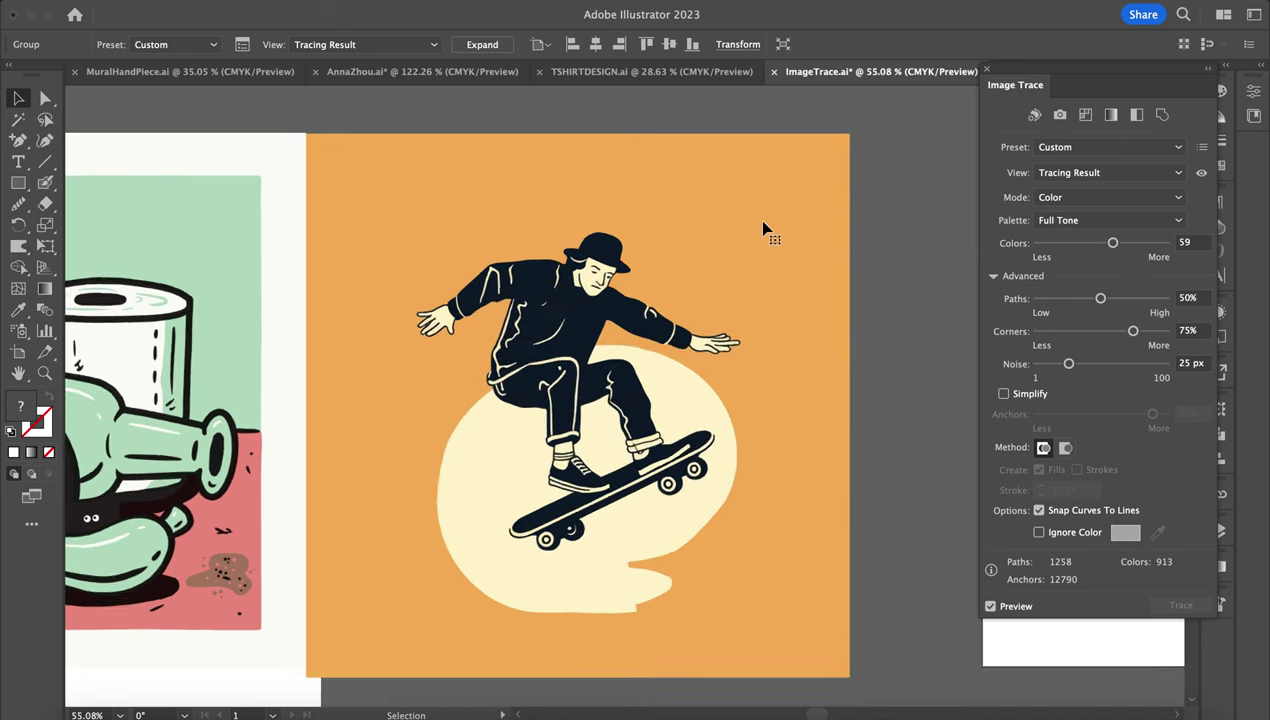
Keep the Full Tone palette, set Paths to 46% and Colors to 55.
scroll(763, 229, "up", 5)
scroll(763, 229, "down", 3)
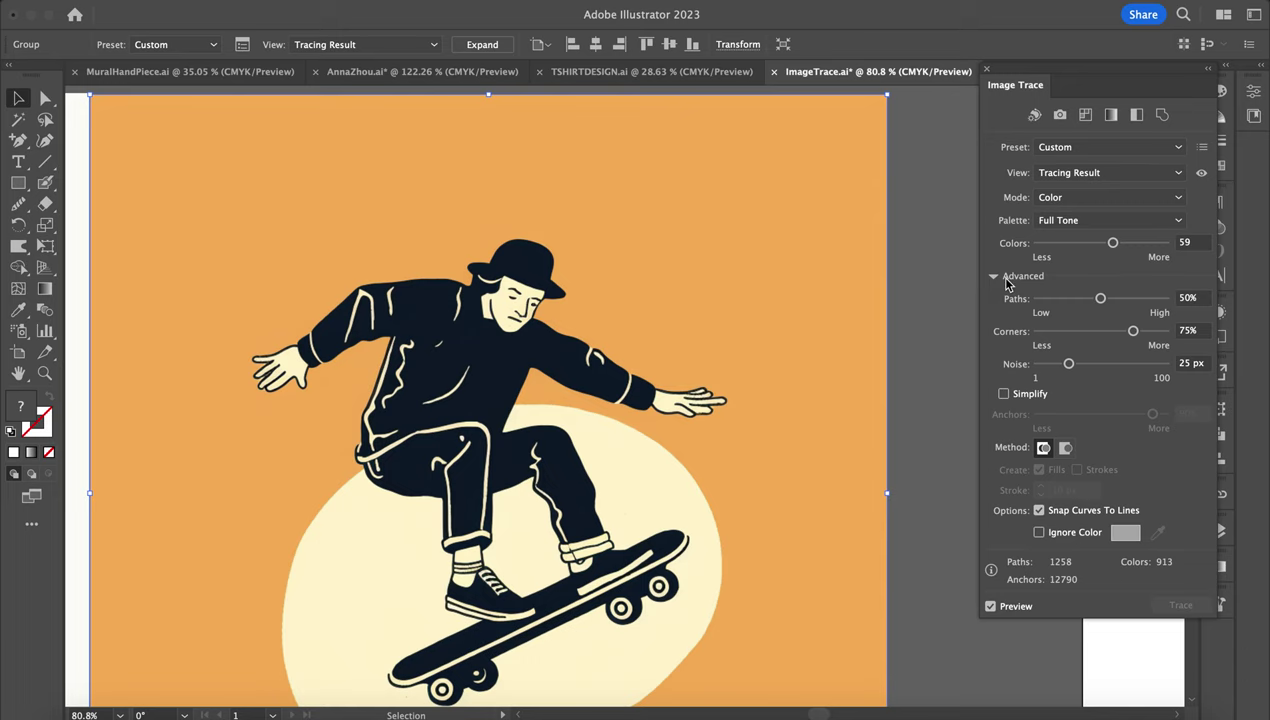
scroll(614, 357, "down", 3)
scroll(614, 357, "left", 2)
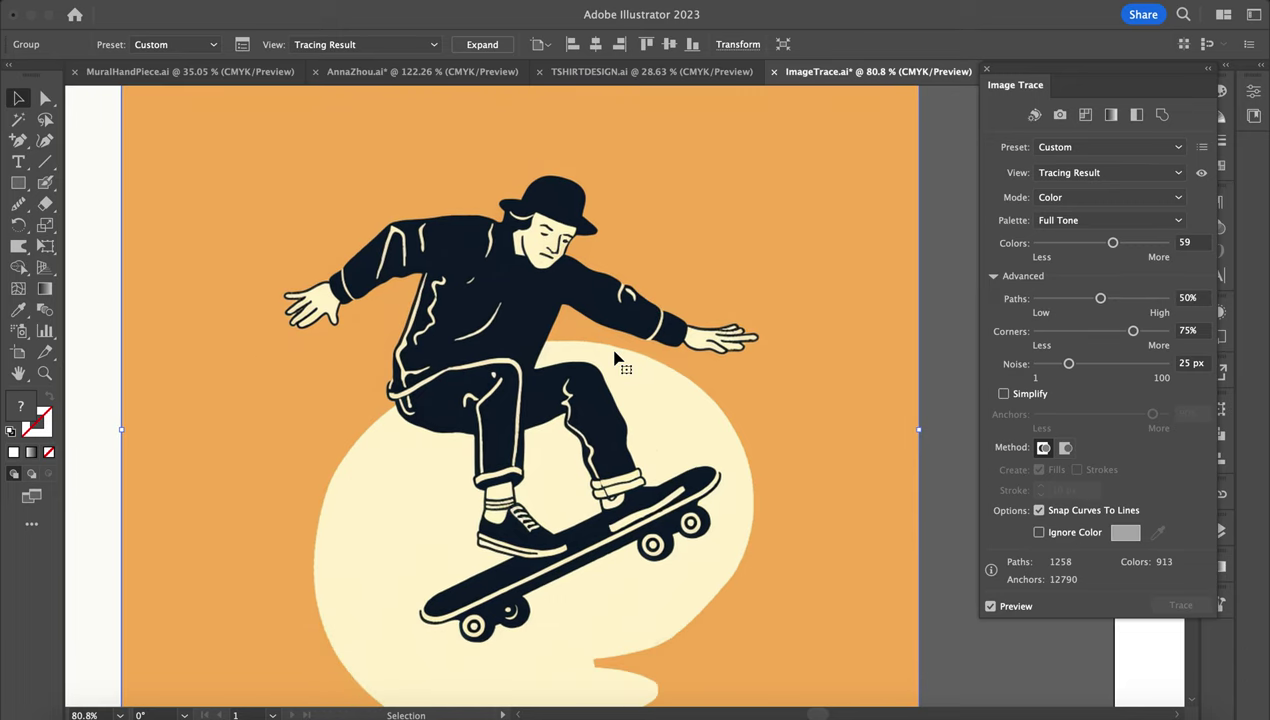
left_click(1110, 222)
left_click(1110, 224)
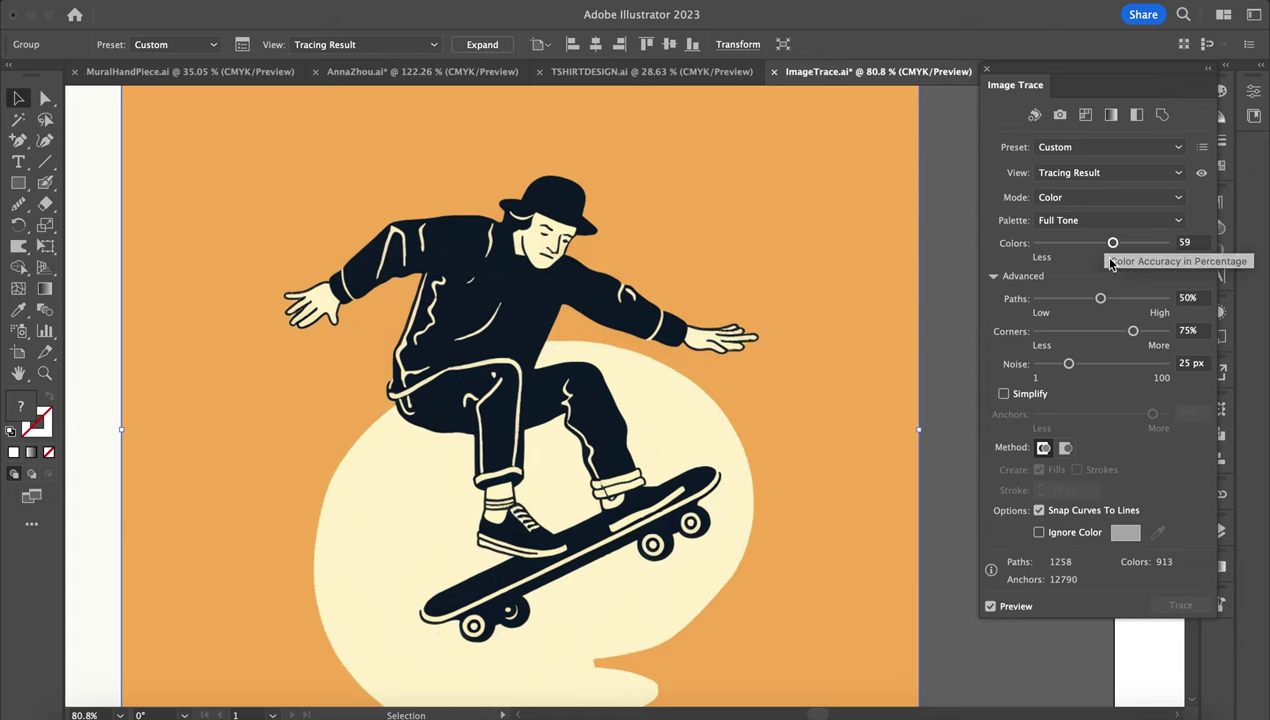
left_click_drag(1101, 299, 1117, 299)
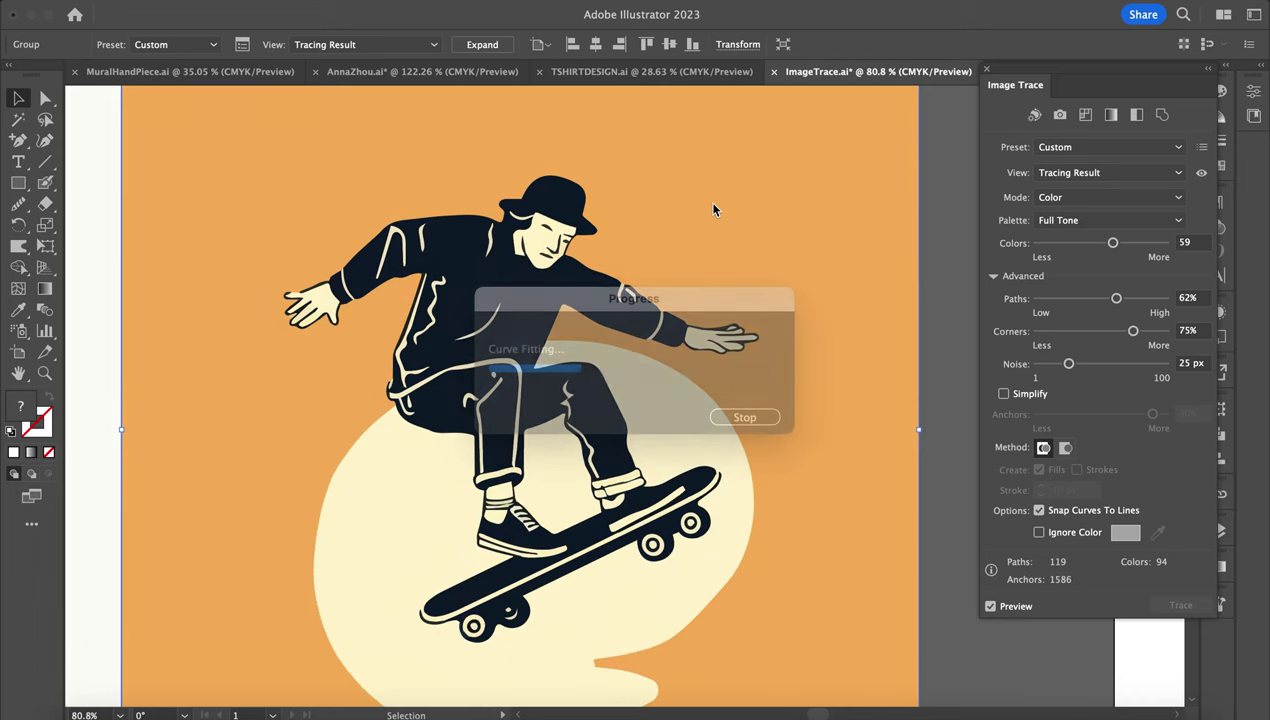
left_click(1095, 299)
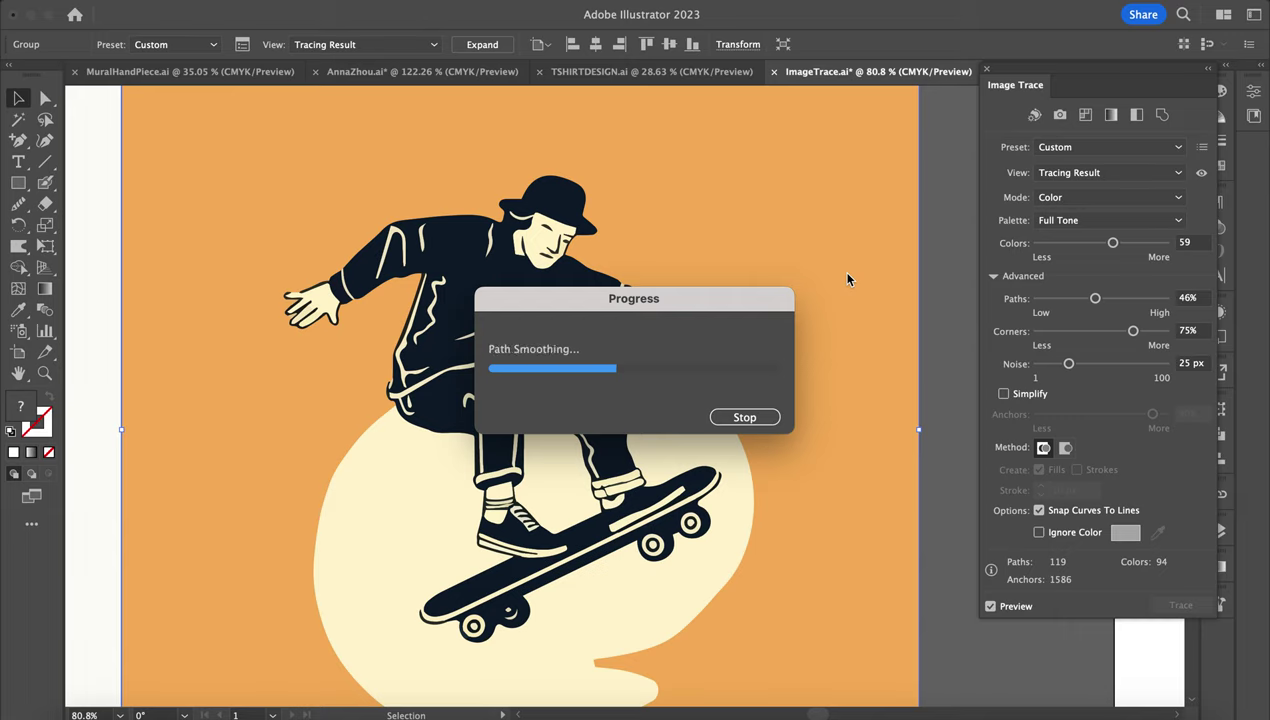
left_click(1080, 244)
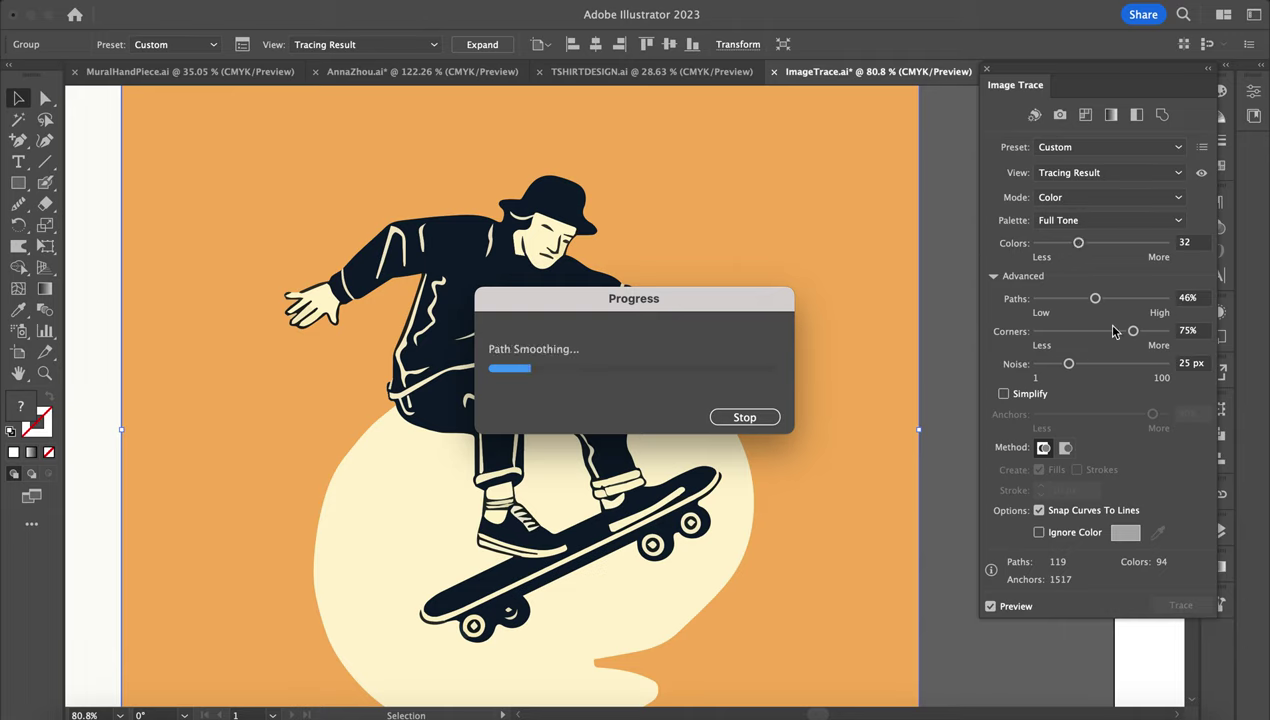
left_click(1108, 245)
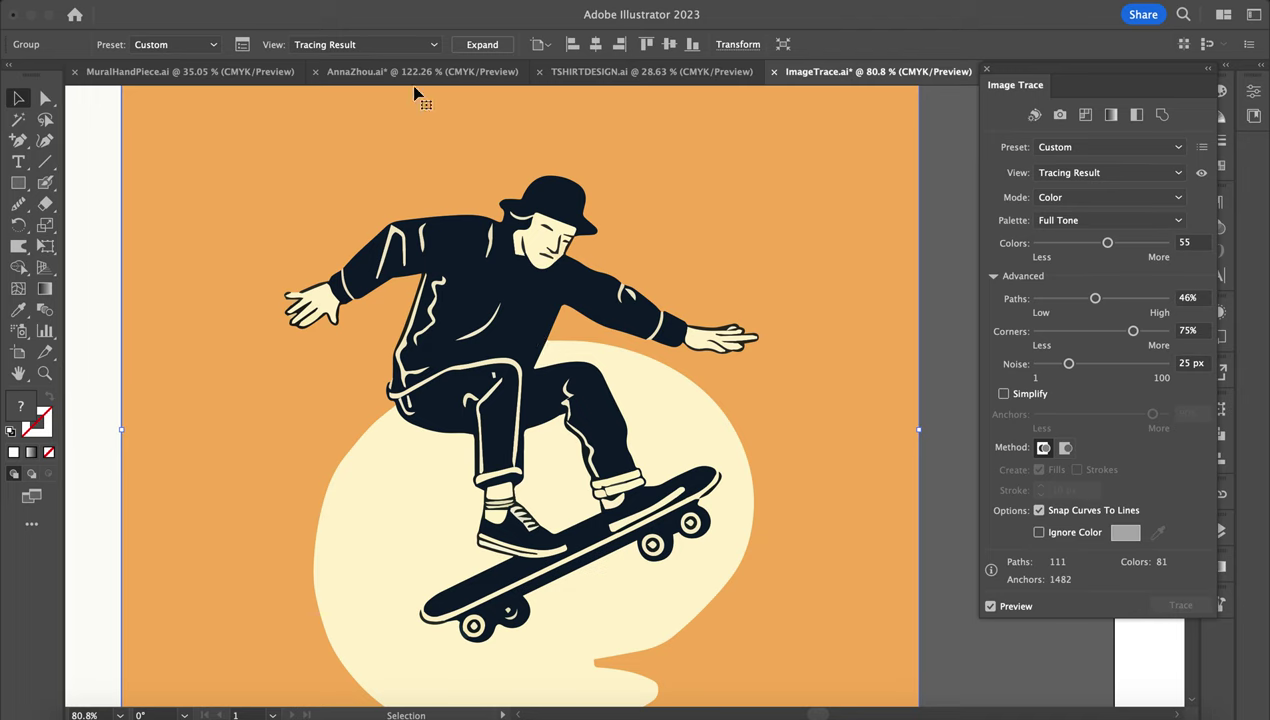
Expand the skateboarder trace and delete its orange background shape.
left_click(482, 45)
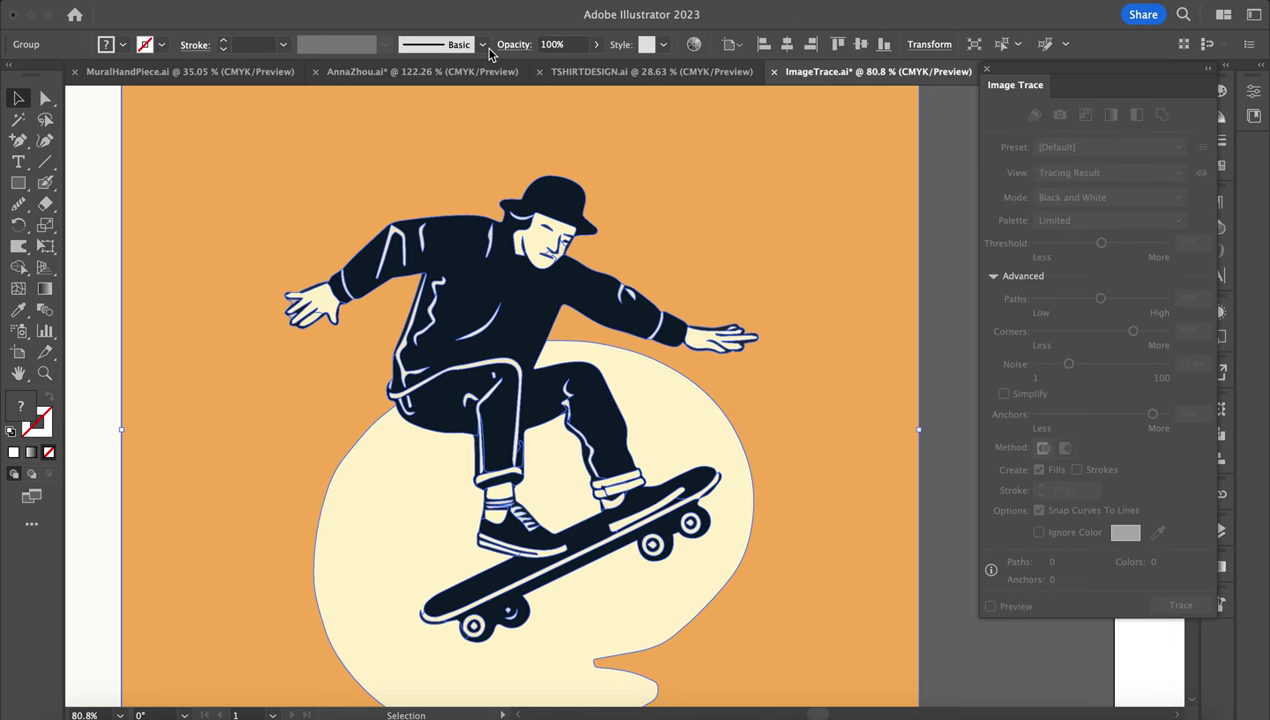
left_click(45, 97)
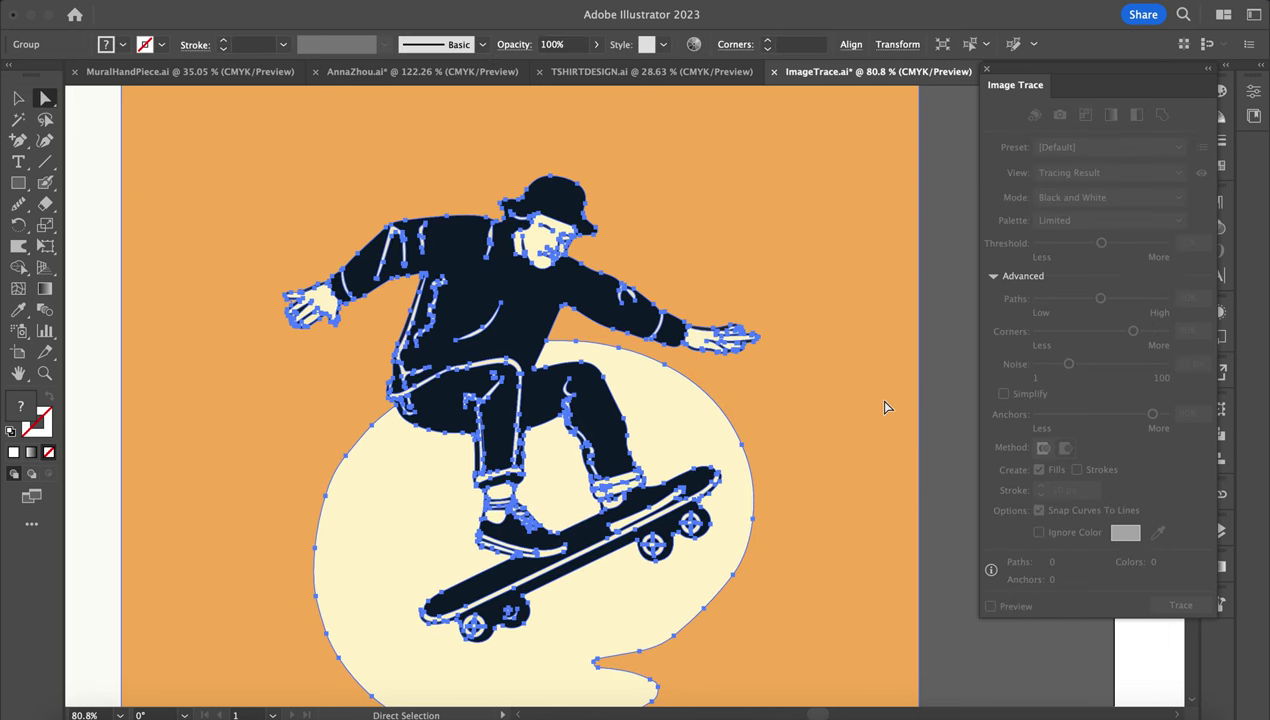
left_click(957, 369)
left_click(763, 245)
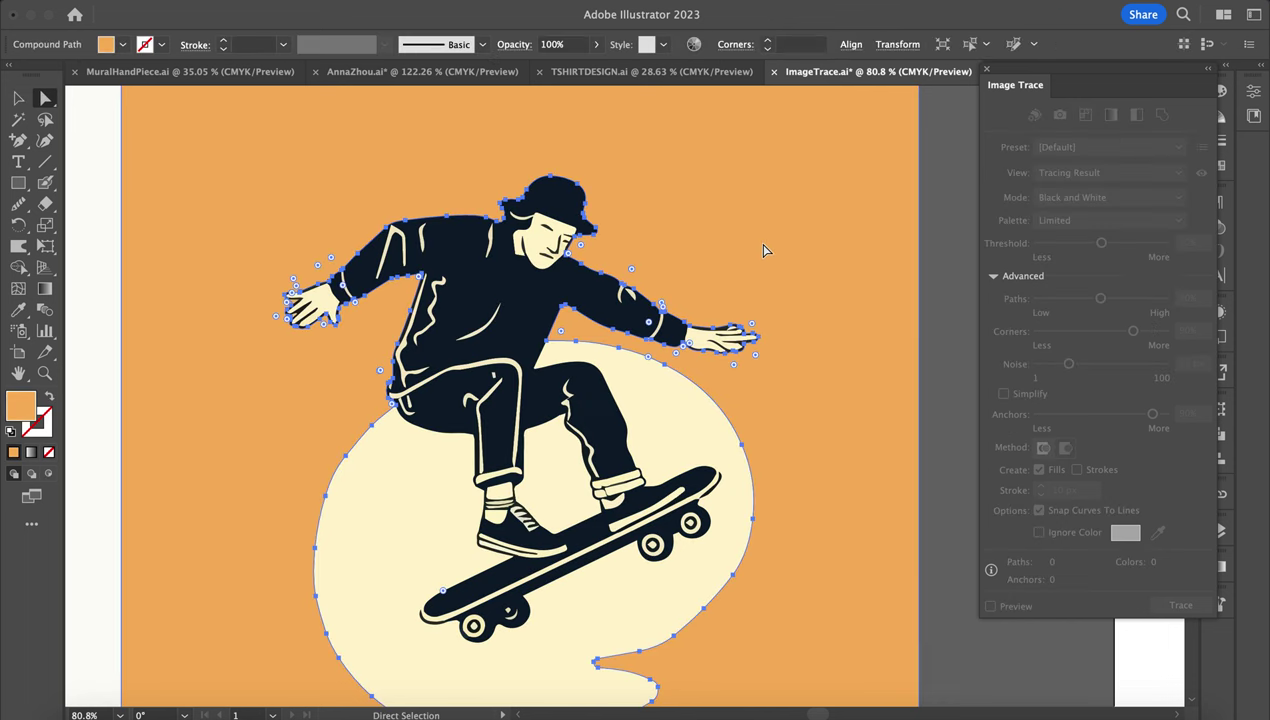
key("Delete")
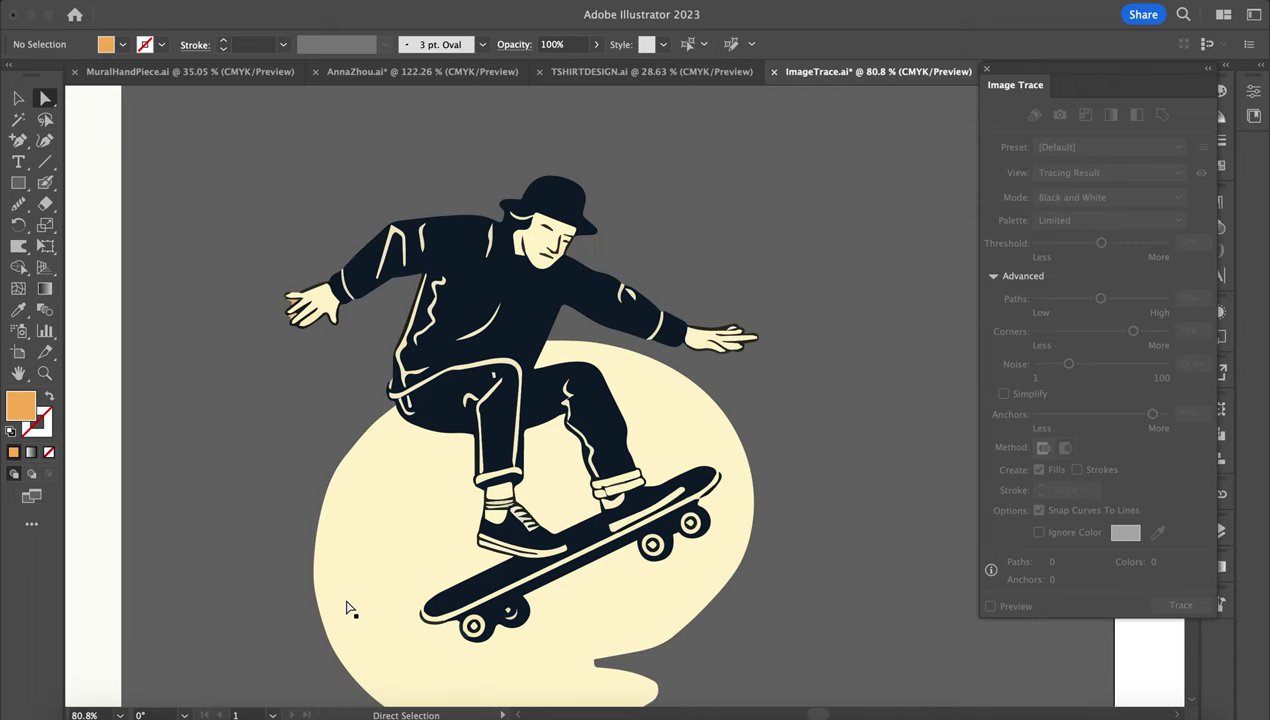
Delete the large cream backdrop and the cream shape between the skater's legs.
left_click(367, 595)
key("Delete")
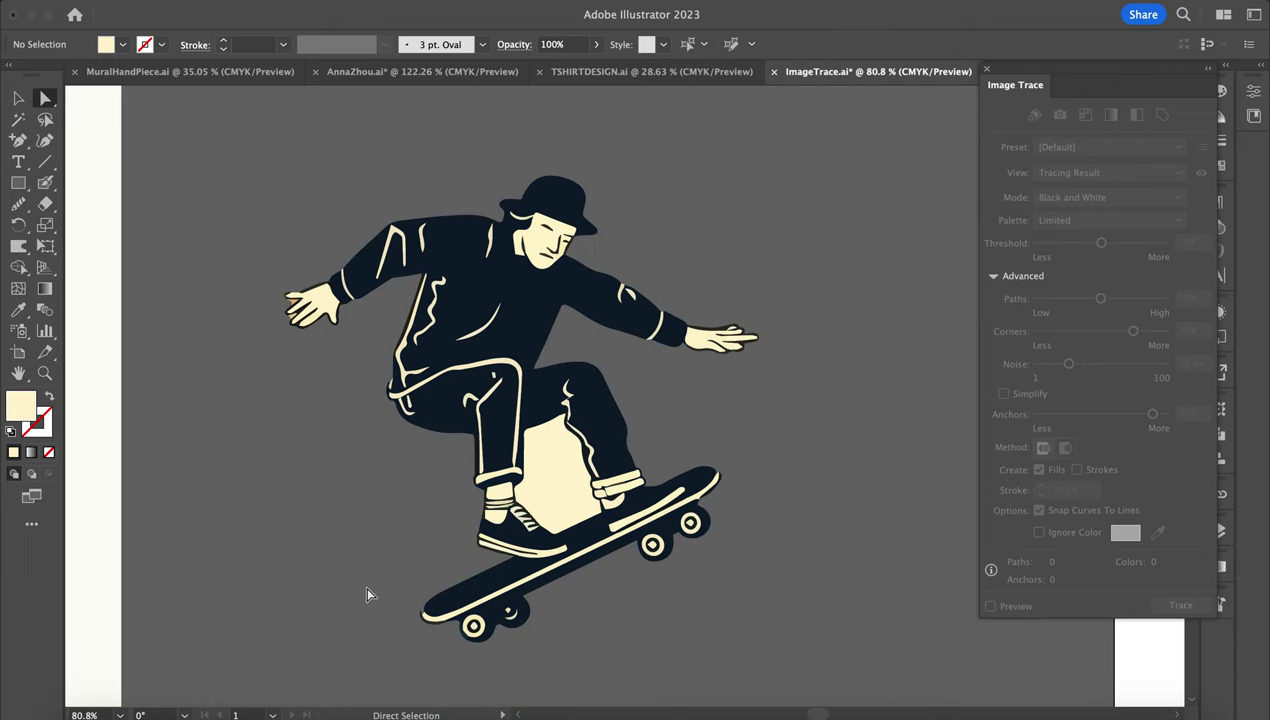
left_click(557, 510)
key("Delete")
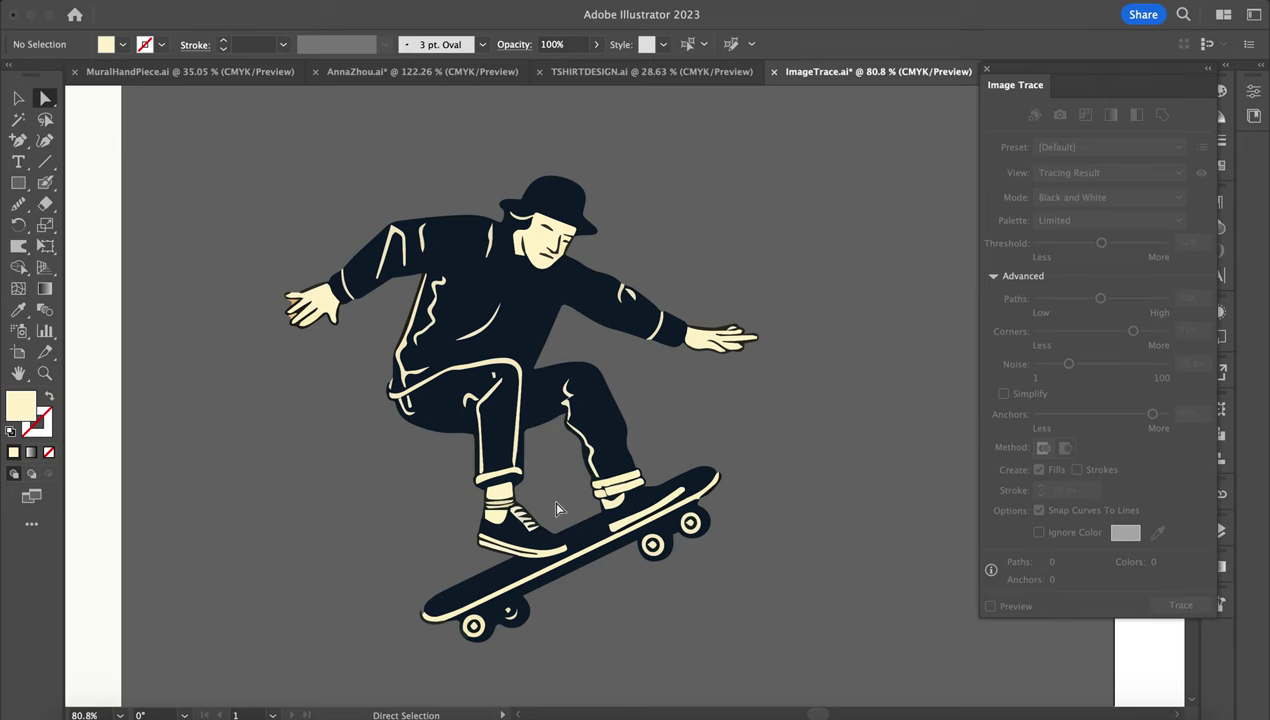
scroll(563, 355, "up", 2)
scroll(565, 360, "up", 6)
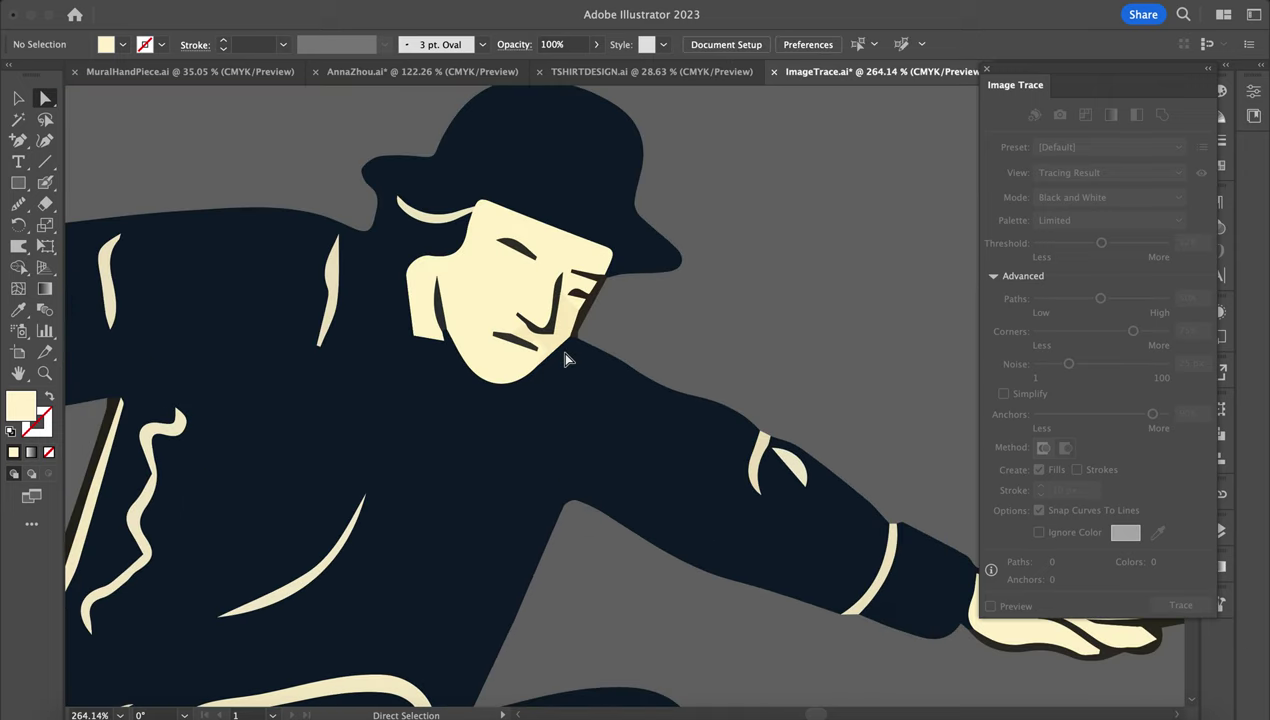
scroll(540, 320, "up", 4)
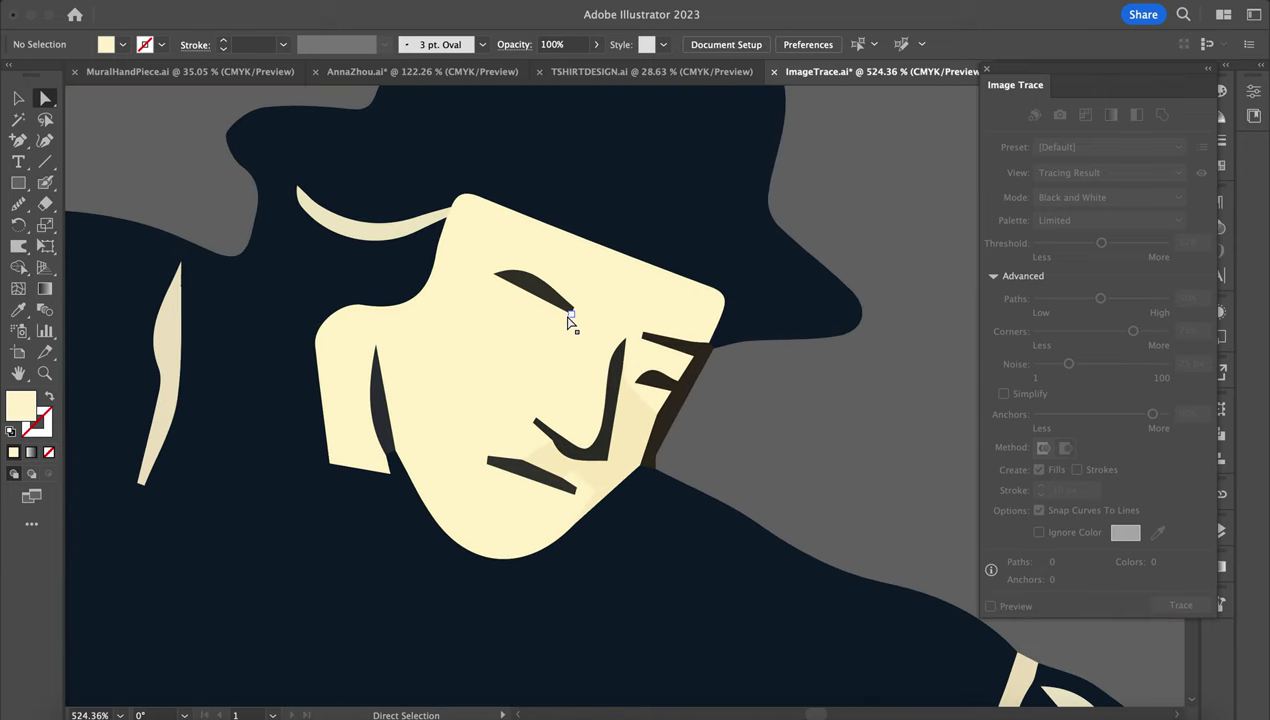
scroll(557, 508, "up", 8)
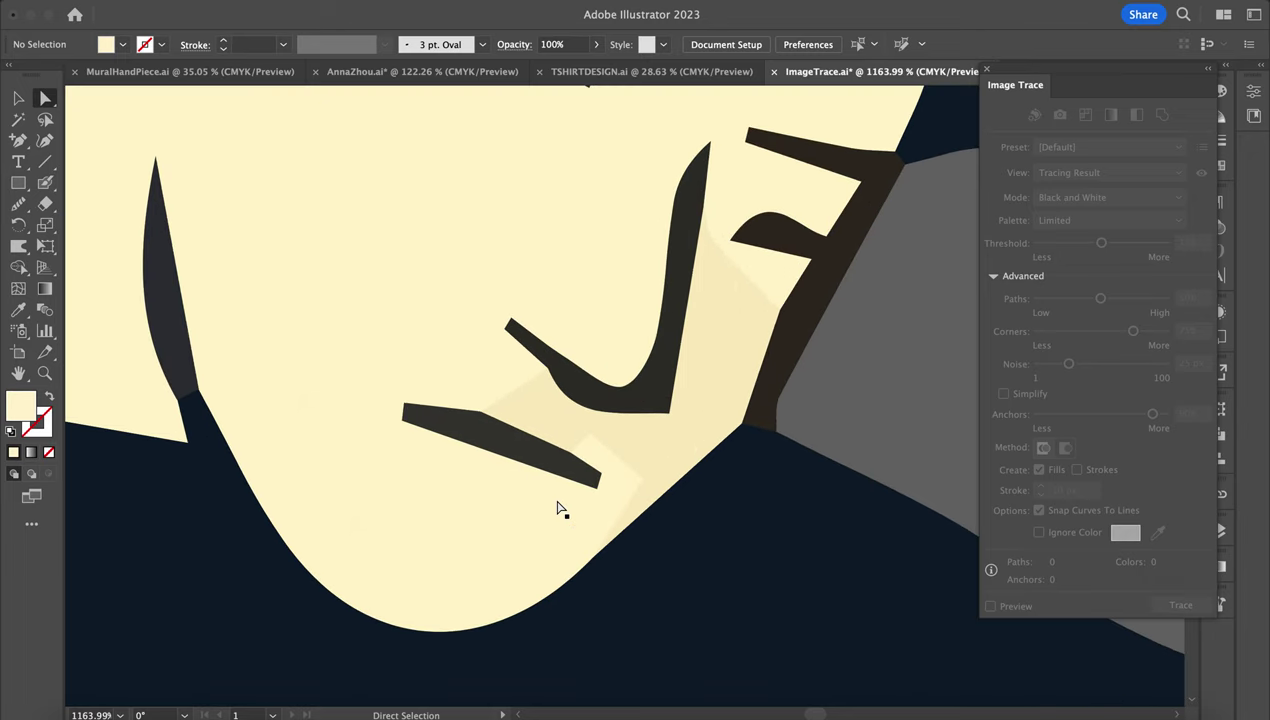
scroll(557, 508, "up", 2)
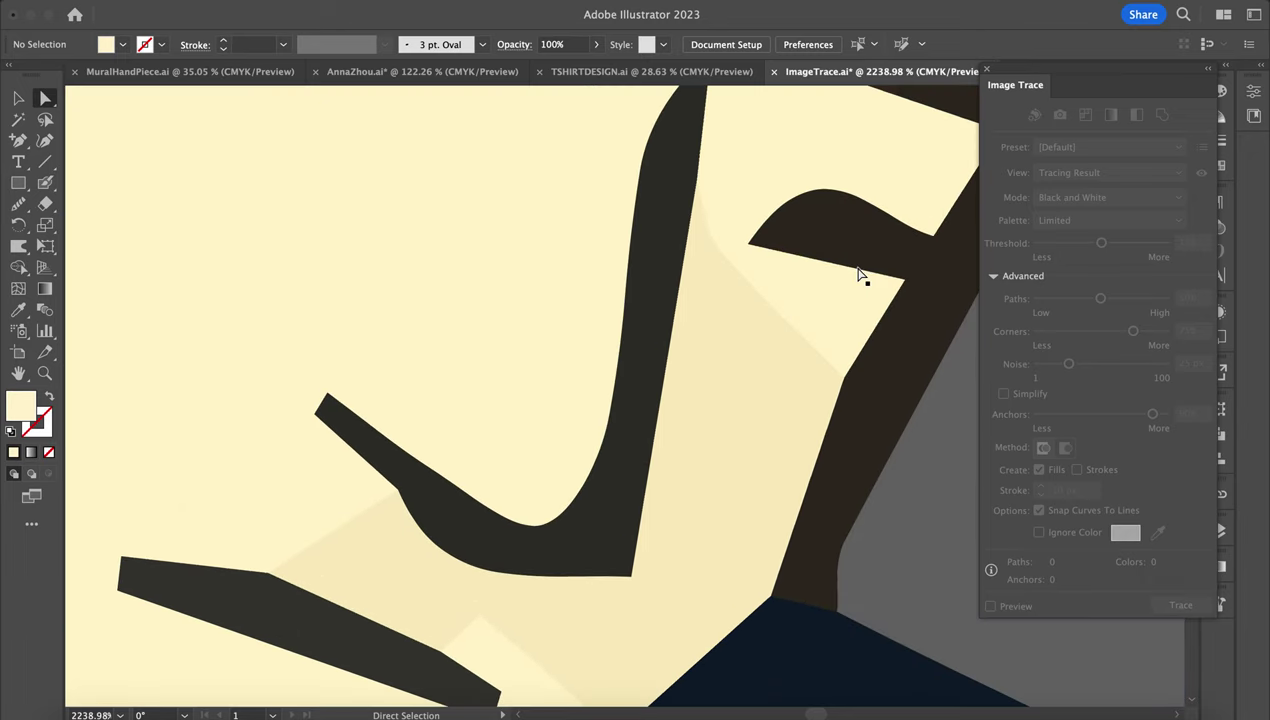
left_click(767, 352)
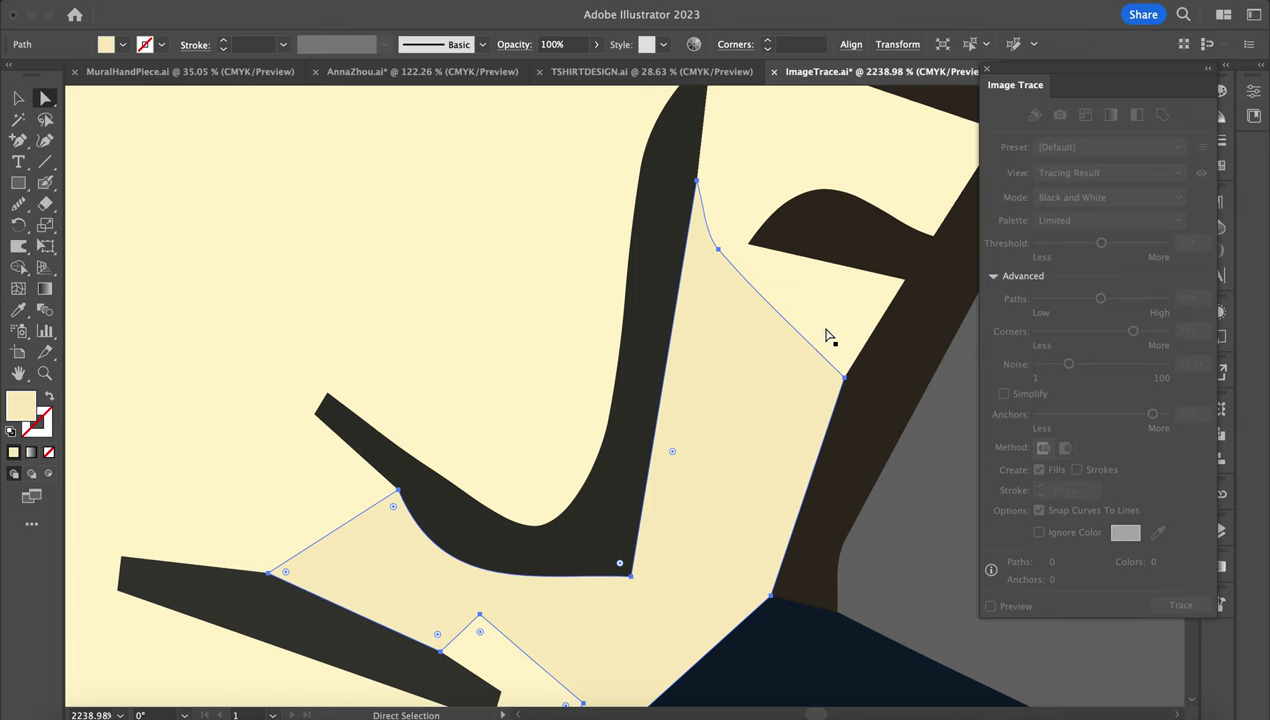
scroll(828, 337, "down", 6)
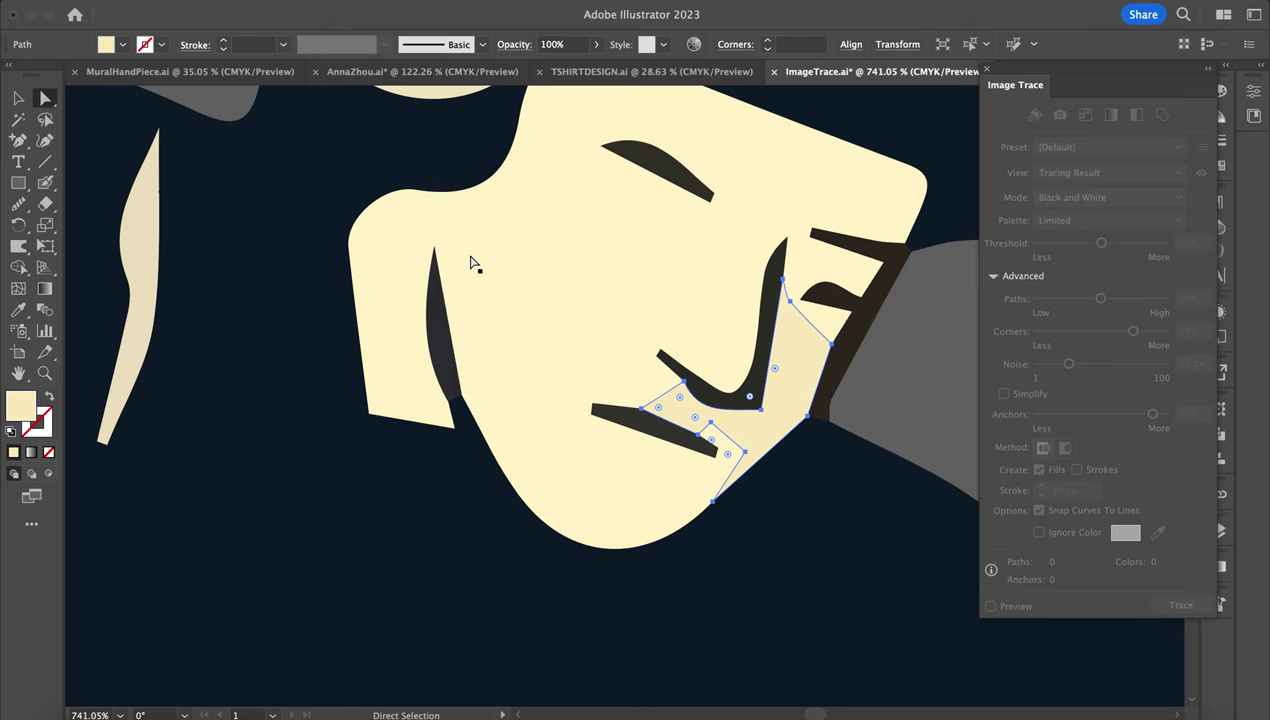
scroll(470, 264, "down", 7)
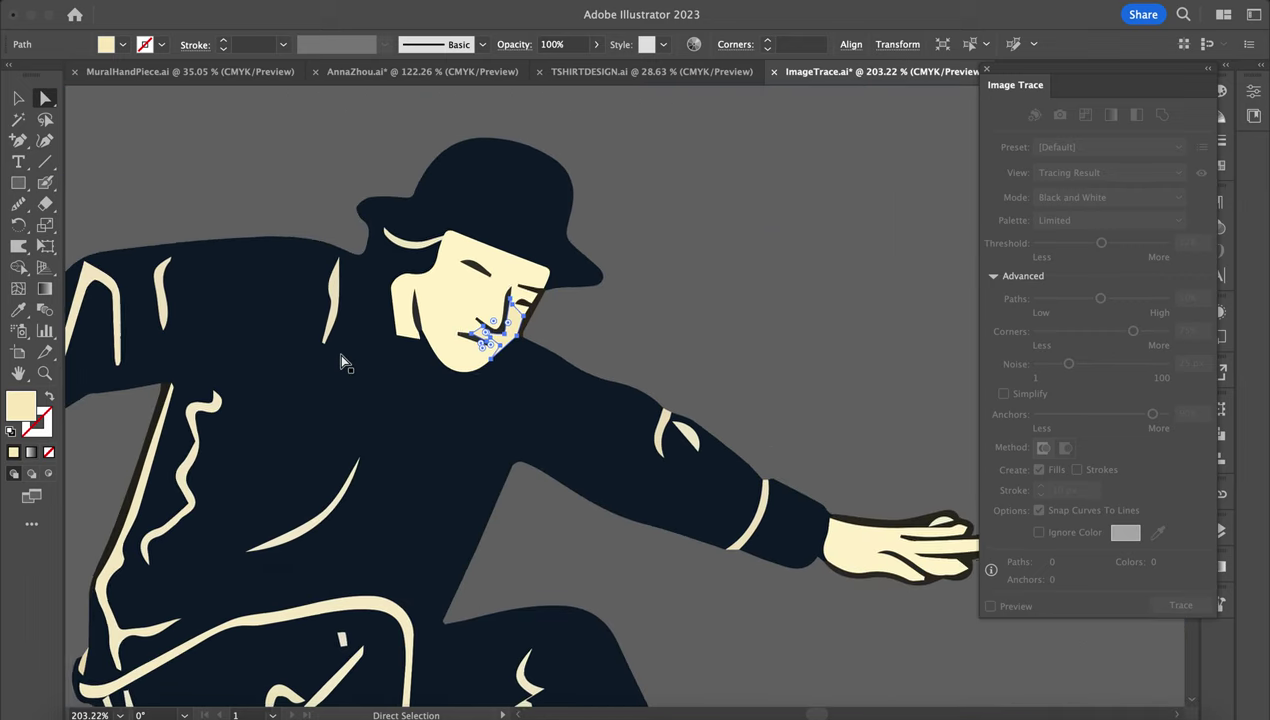
scroll(340, 362, "left", 5)
scroll(116, 327, "down", 1)
scroll(116, 327, "left", 6)
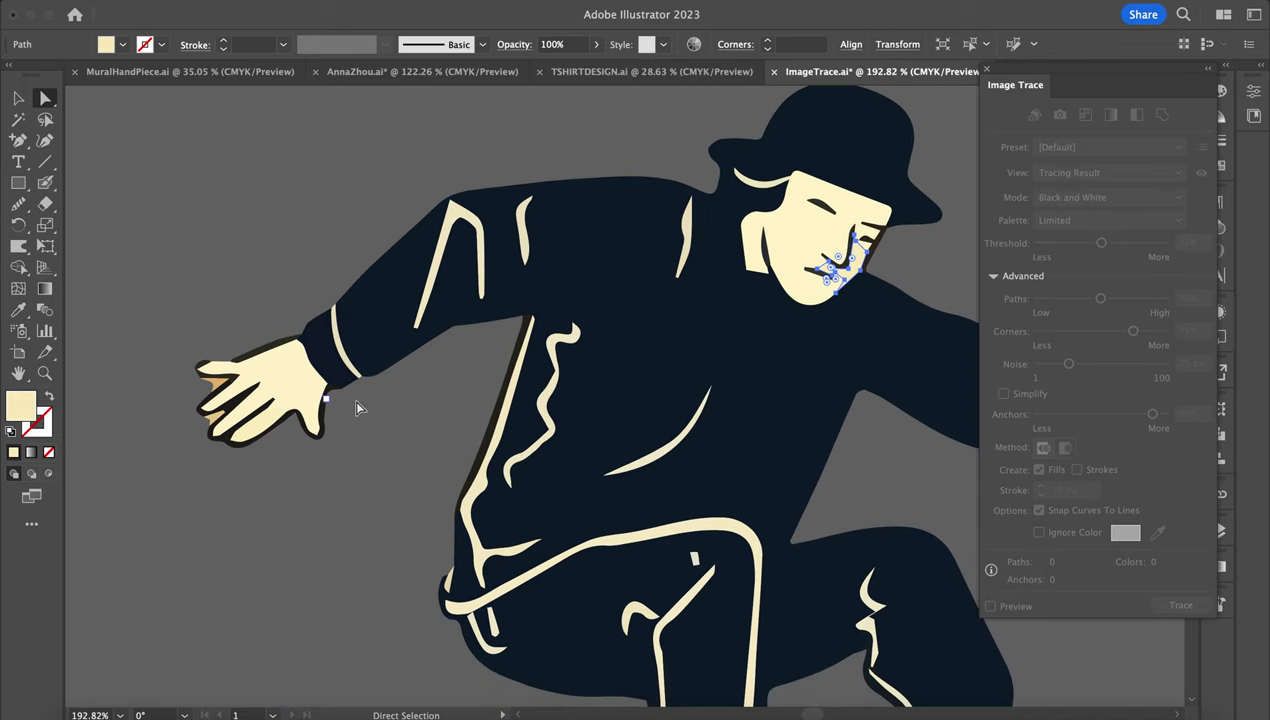
scroll(447, 409, "up", 3)
scroll(447, 409, "right", 2)
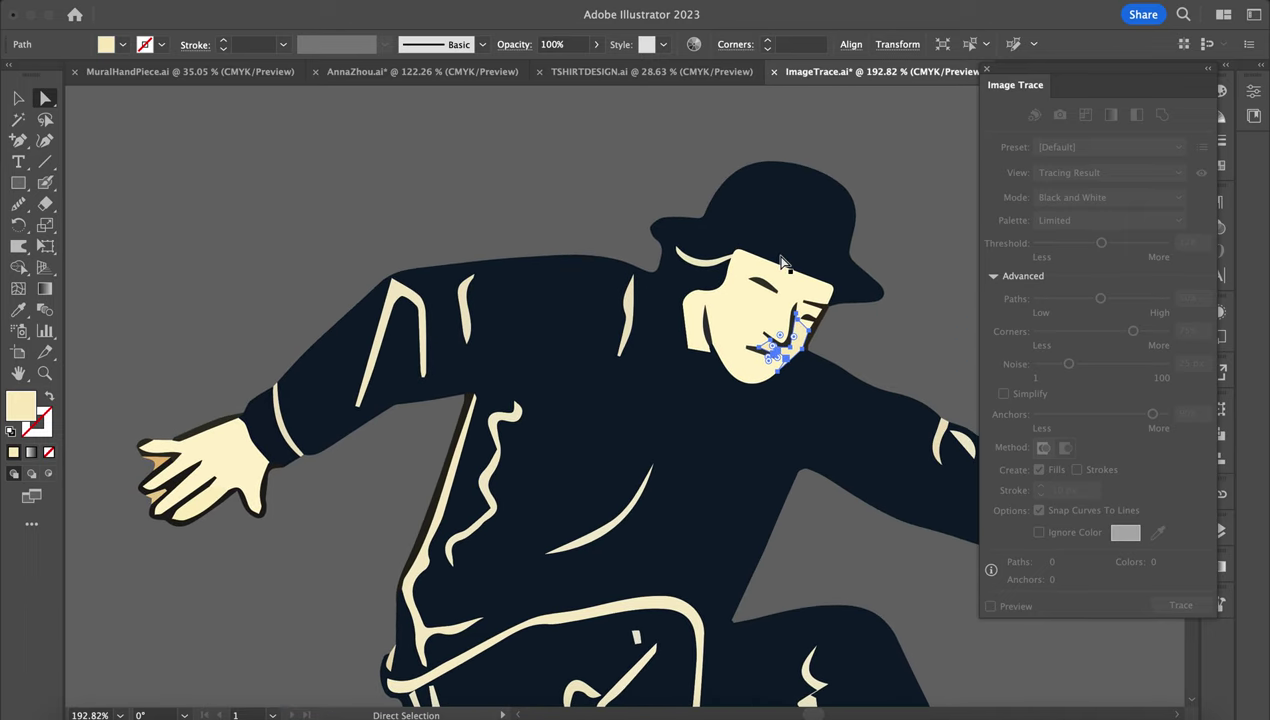
scroll(783, 262, "up", 10)
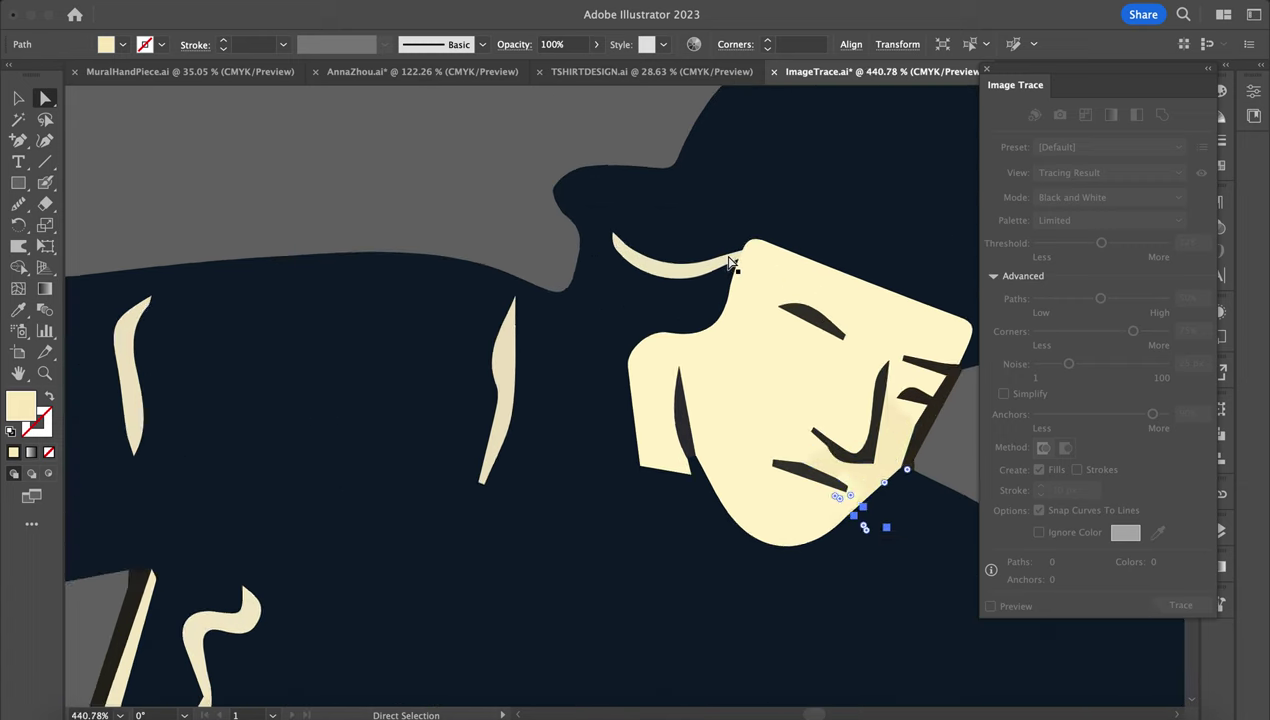
scroll(810, 326, "right", 4)
scroll(810, 326, "down", 1)
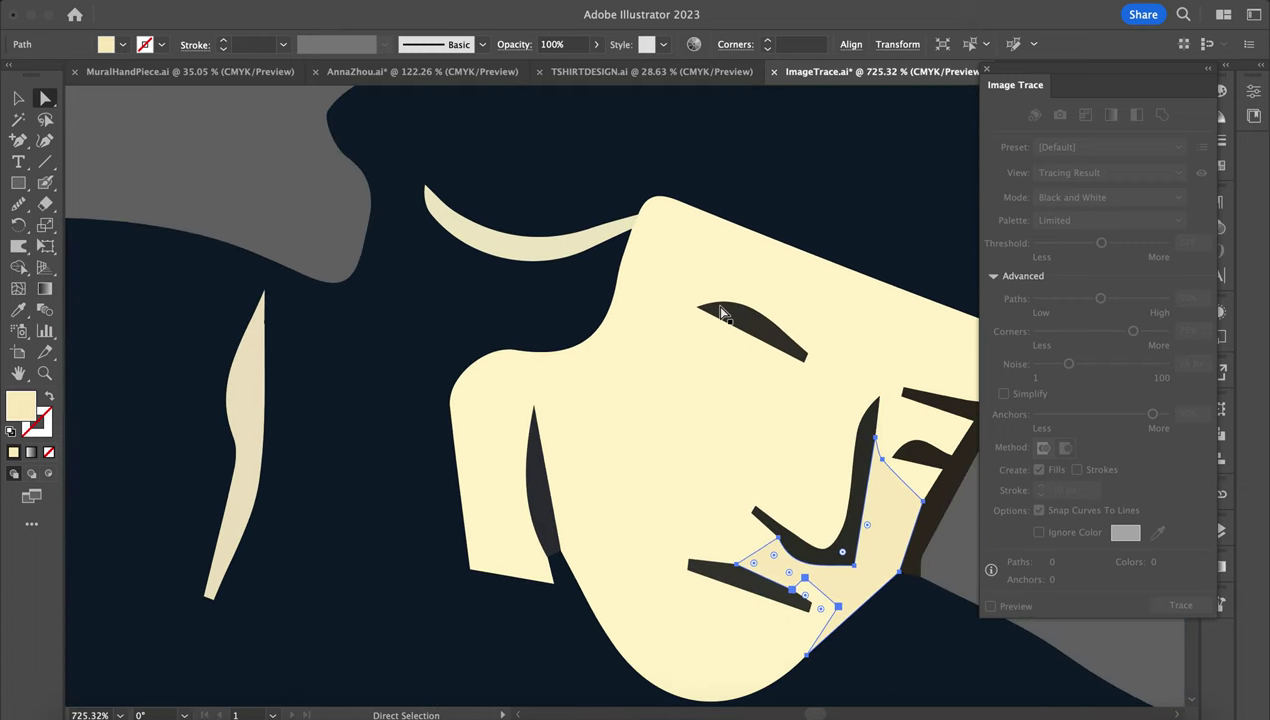
Round off the sharp left corner of the skater's eyebrow path.
left_click(721, 311)
scroll(720, 312, "up", 10)
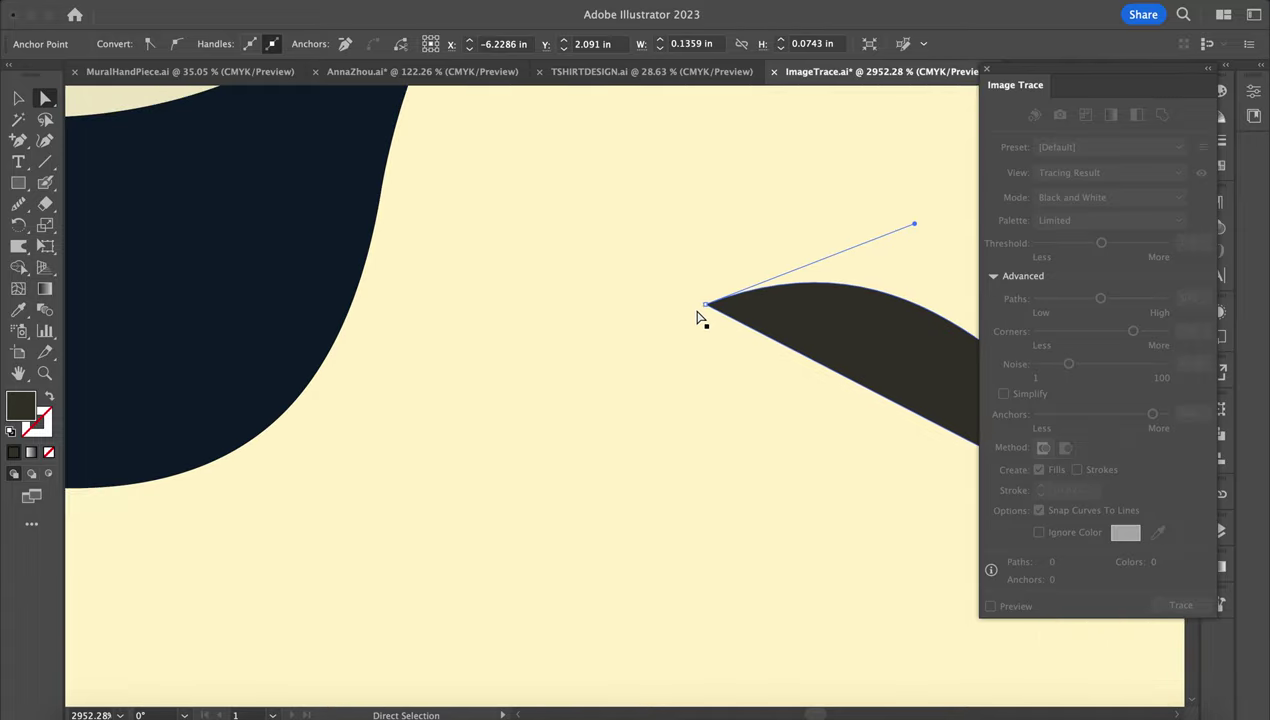
scroll(784, 322, "right", 6)
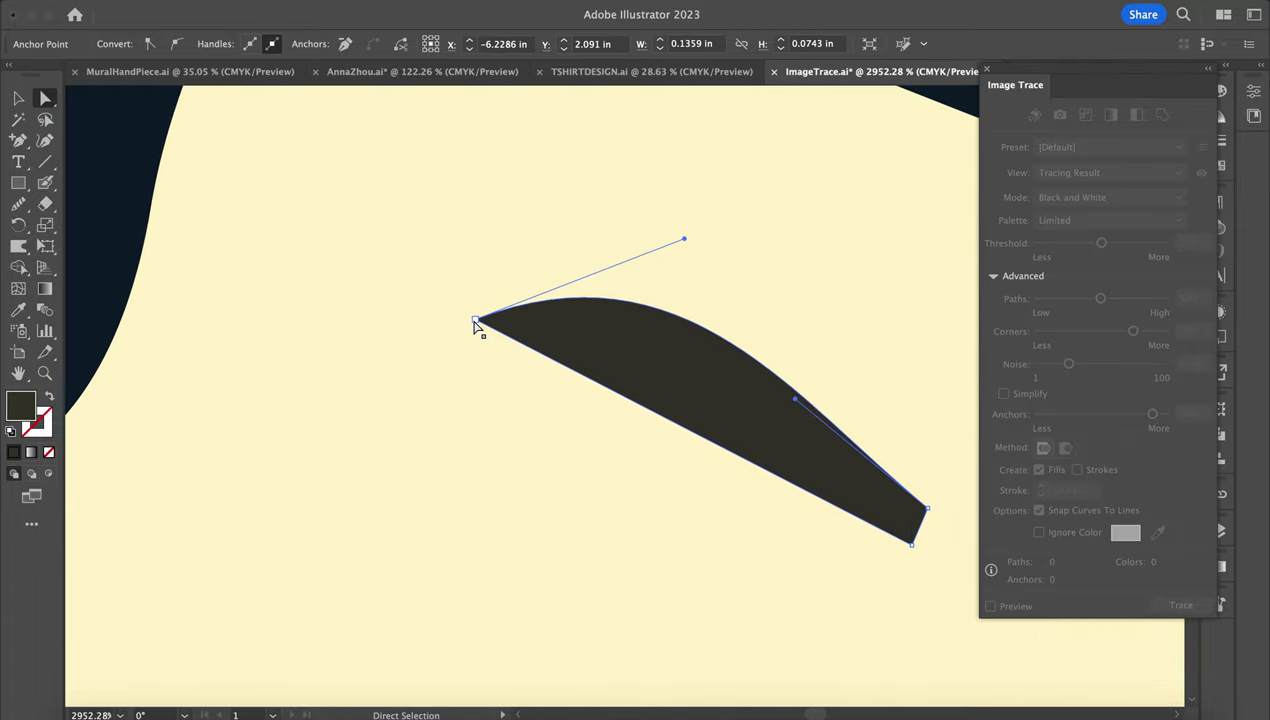
left_click(476, 323)
left_click_drag(493, 323, 513, 326)
Reshape the left end of the dark facial bar into a curved tip.
scroll(513, 326, "down", 1)
scroll(513, 326, "down", 5)
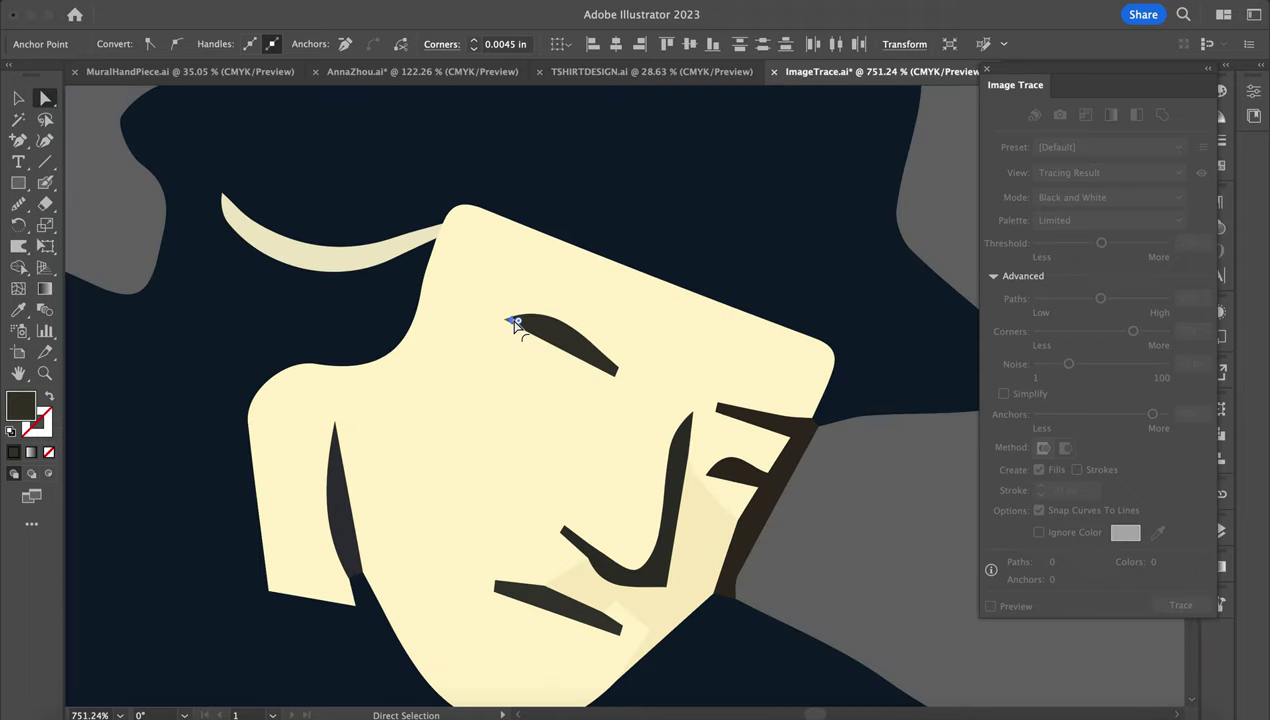
scroll(548, 324, "up", 3)
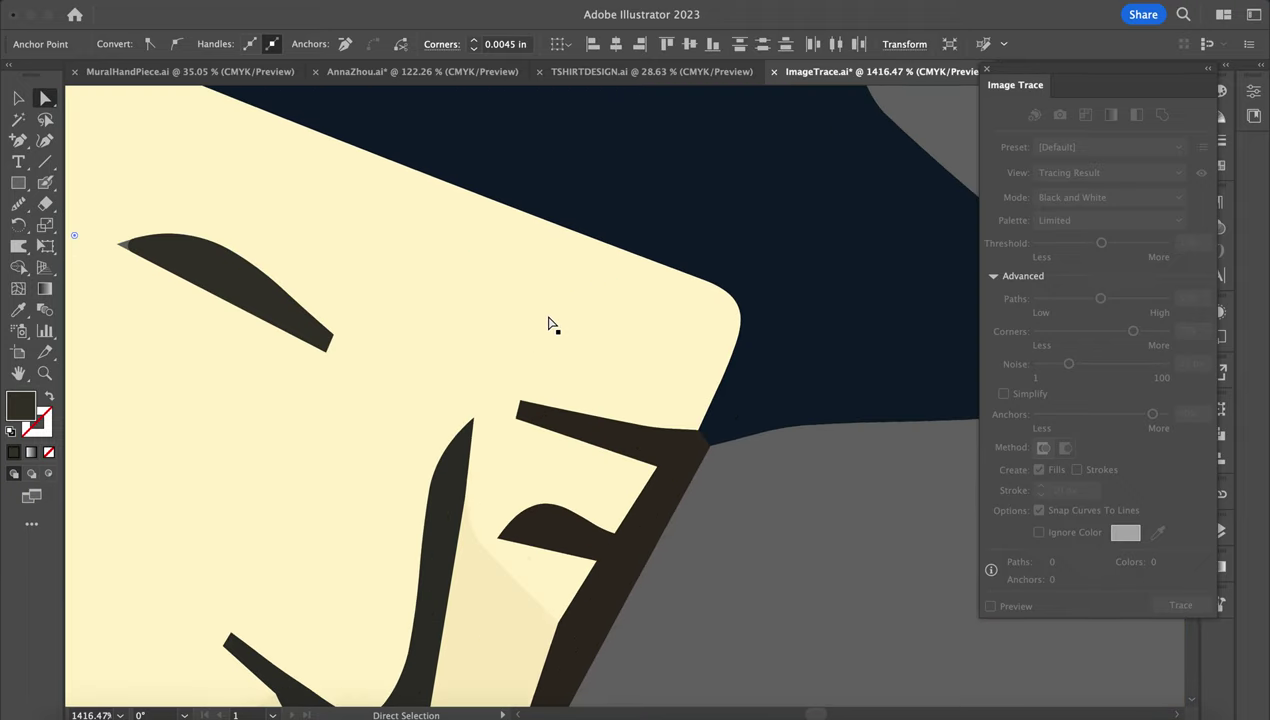
left_click(545, 418)
scroll(540, 414, "up", 3)
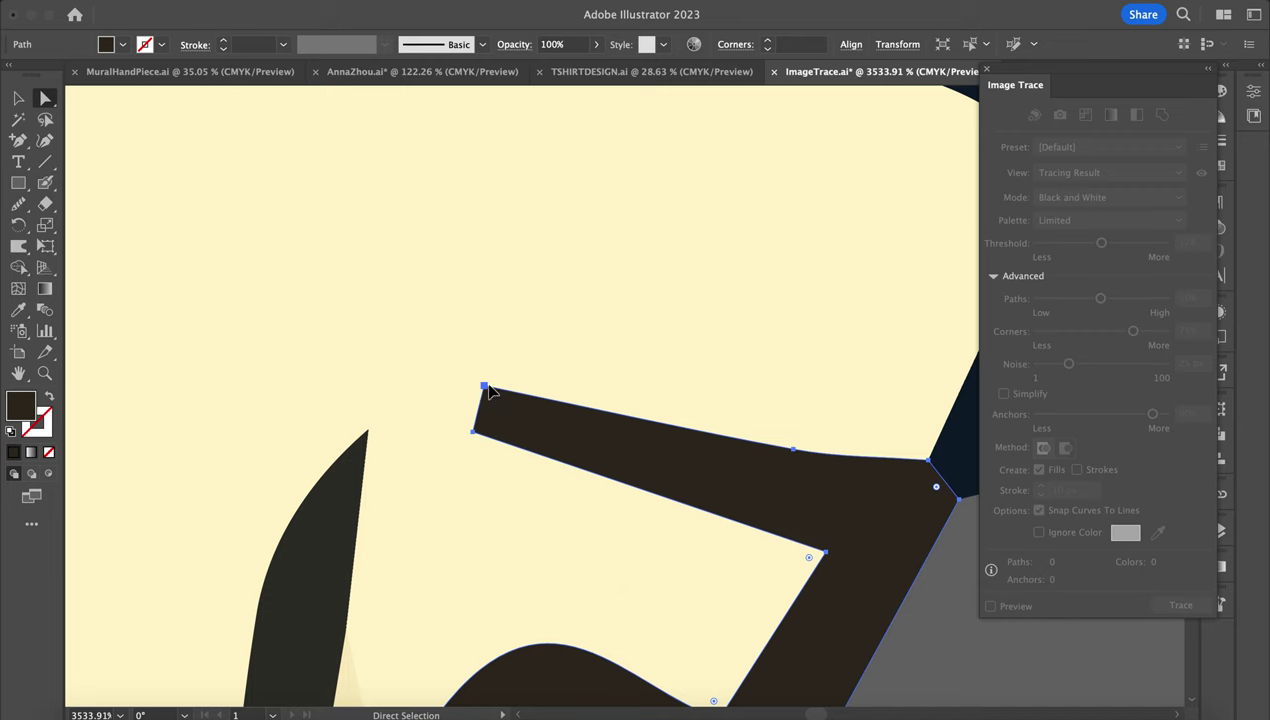
left_click(486, 387)
left_click_drag(481, 406, 440, 389)
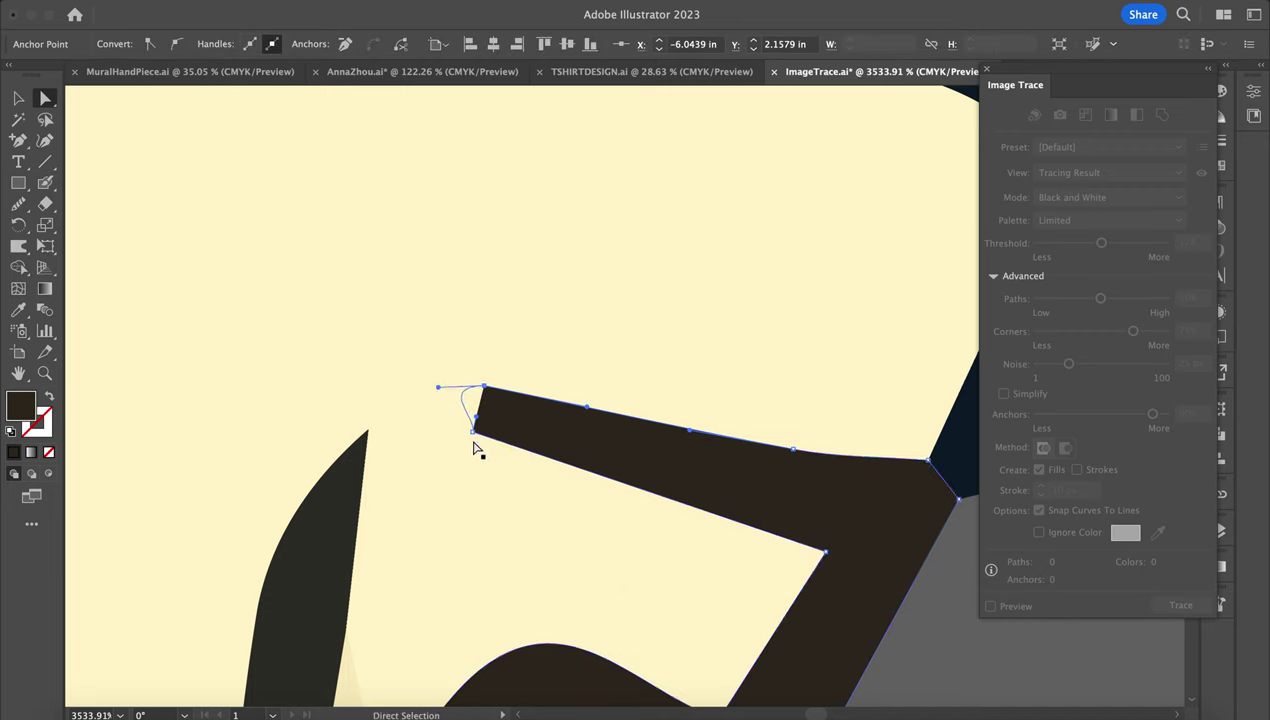
left_click_drag(474, 433, 442, 417)
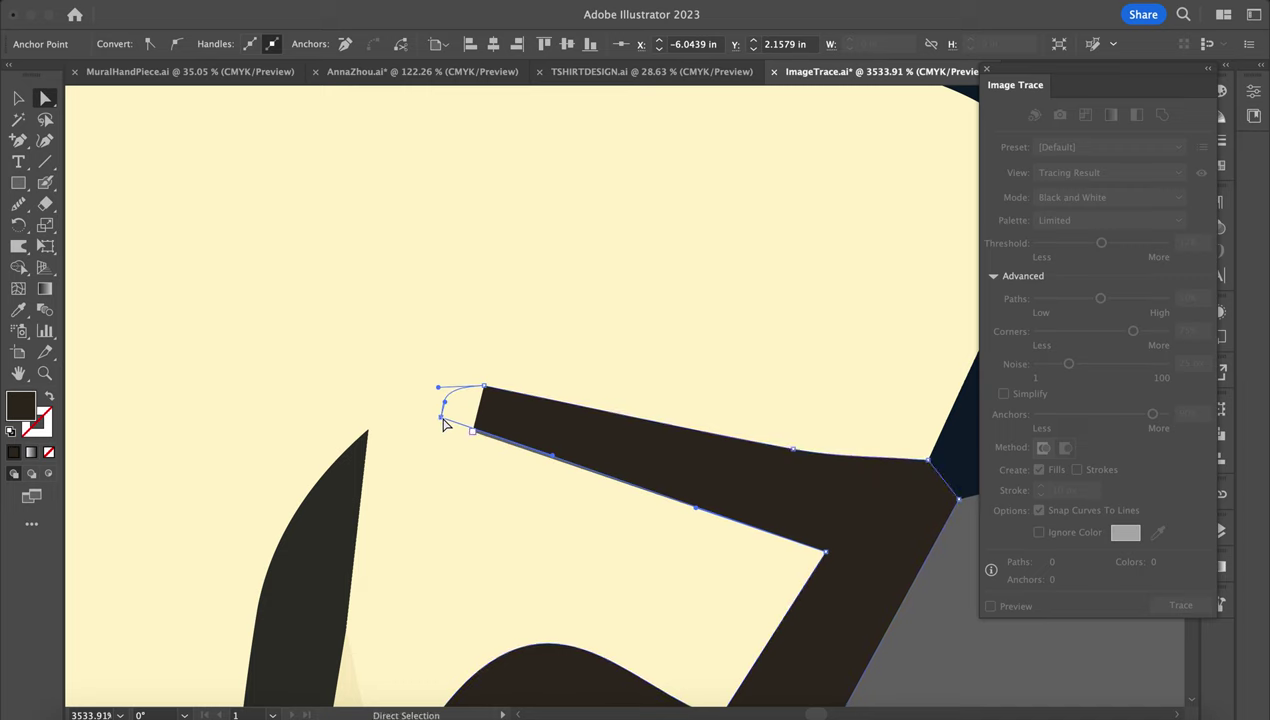
key("super+z")
key("super+z")
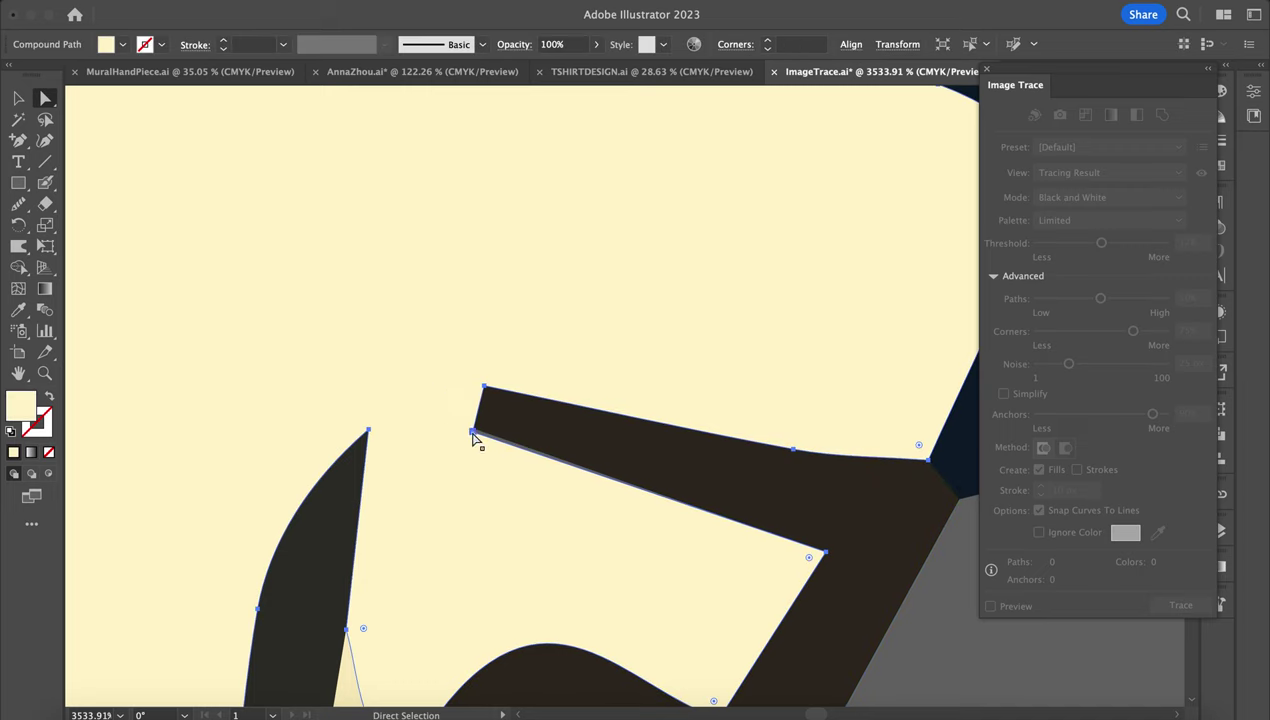
left_click_drag(474, 438, 442, 412)
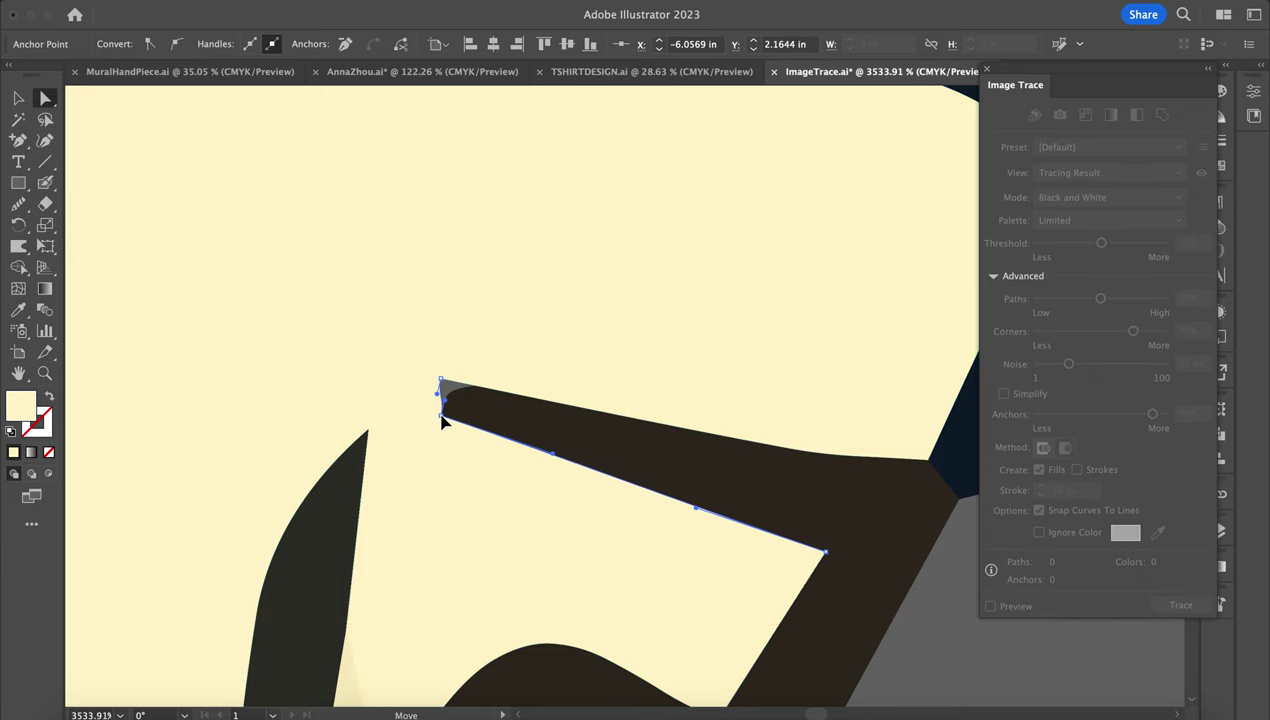
left_click_drag(435, 391, 394, 390)
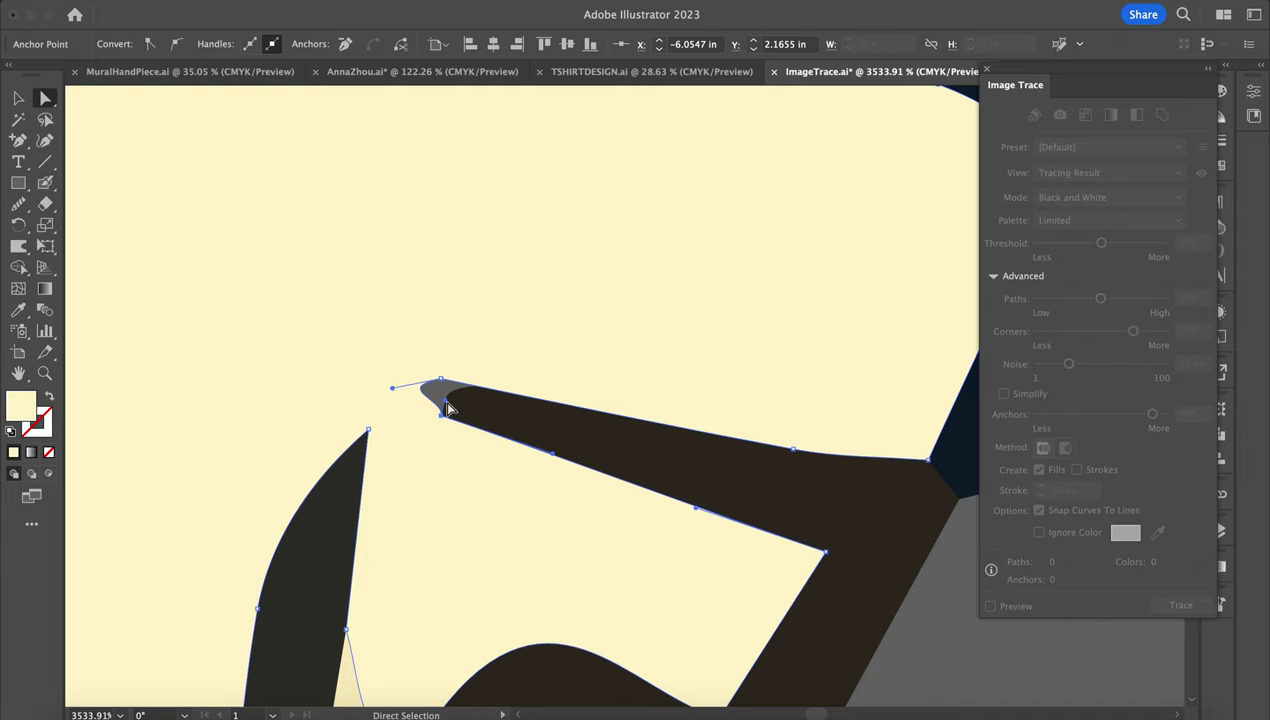
left_click_drag(445, 404, 405, 400)
Smooth the jagged spike tip with the Smooth Tool and round it by raising its handle.
scroll(405, 404, "down", 1)
scroll(405, 404, "down", 5)
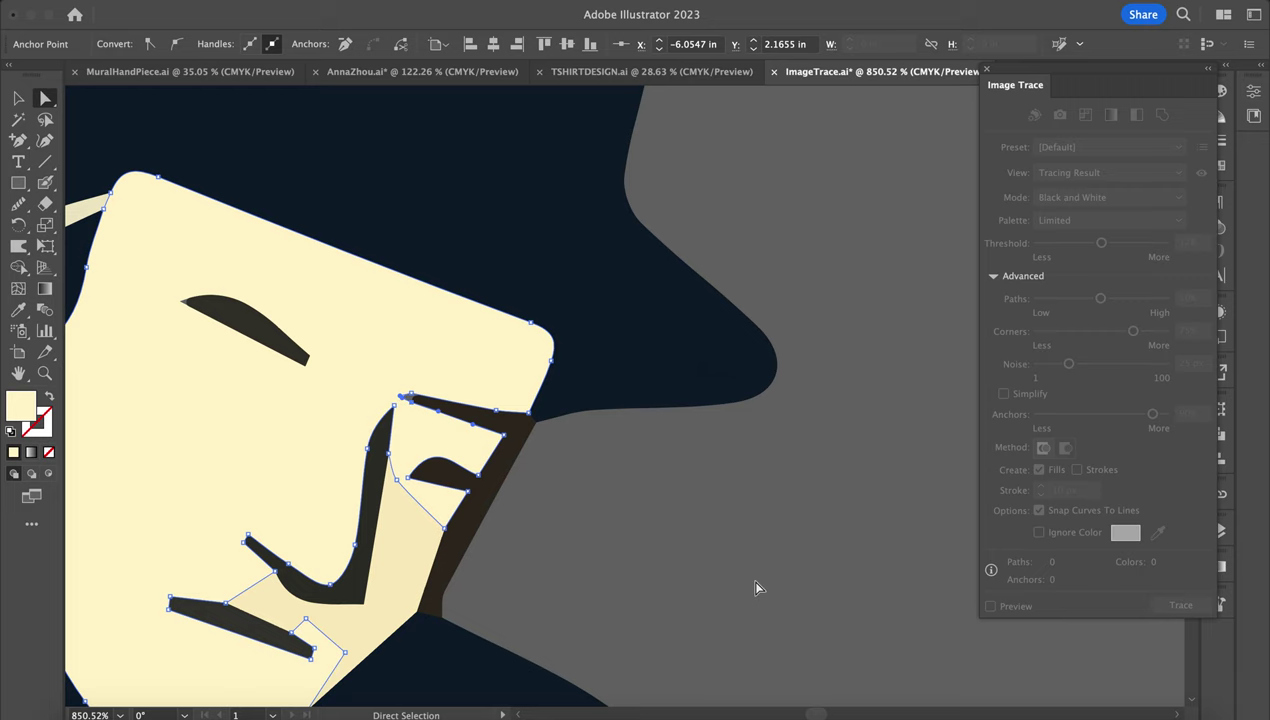
scroll(575, 569, "left", 5)
scroll(575, 569, "down", 2)
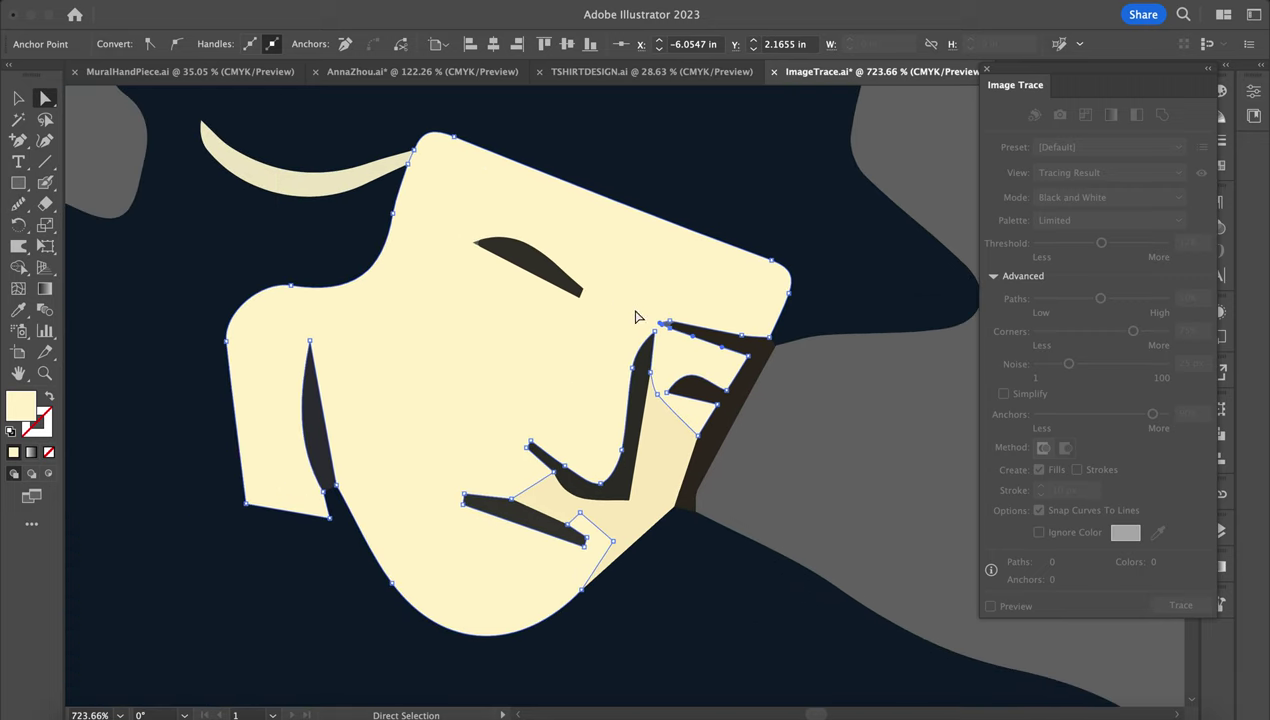
scroll(667, 388, "up", 4)
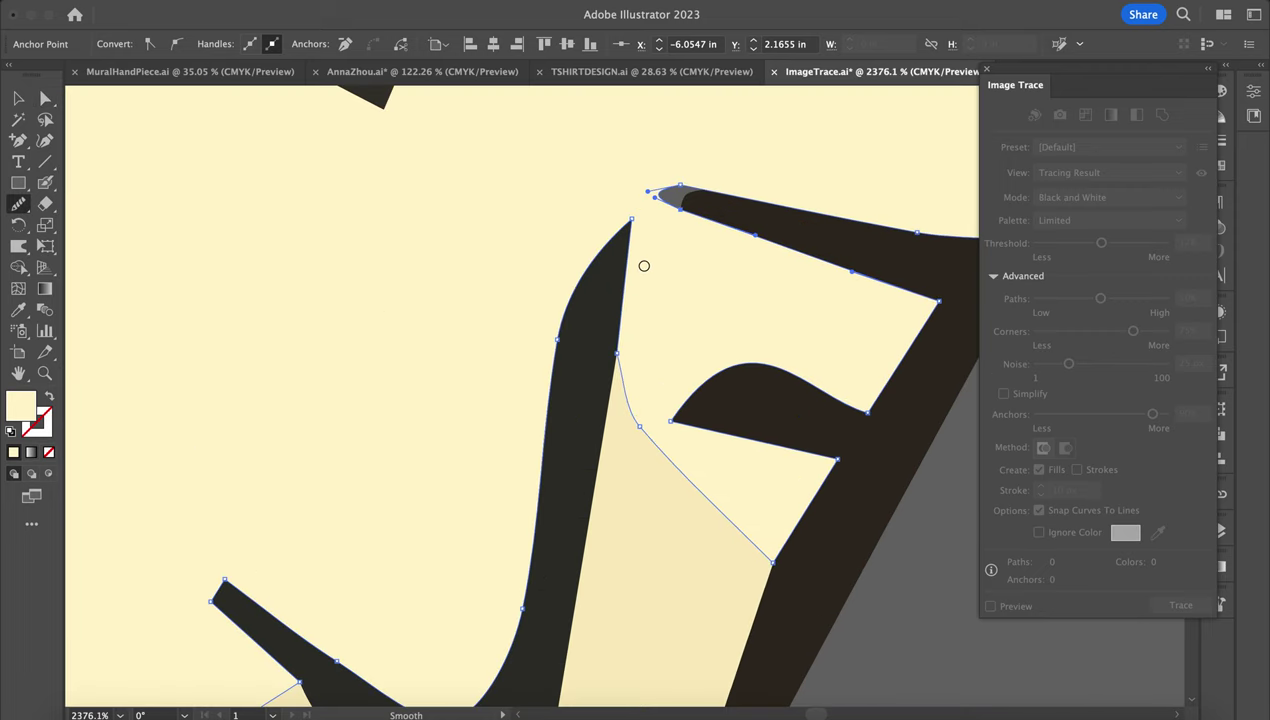
mouse_move(688, 188)
left_mouse_down()
mouse_move(684, 237)
mouse_move(835, 311)
mouse_move(654, 215)
mouse_move(836, 221)
left_mouse_up()
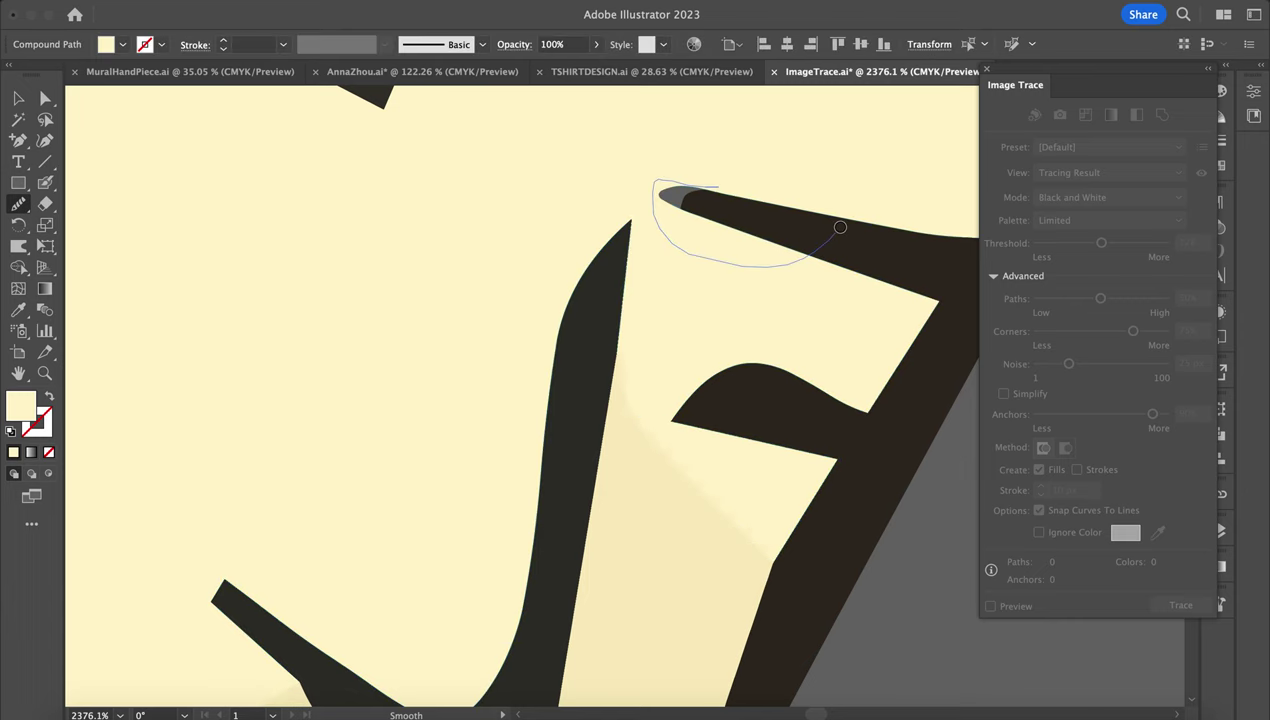
key("a")
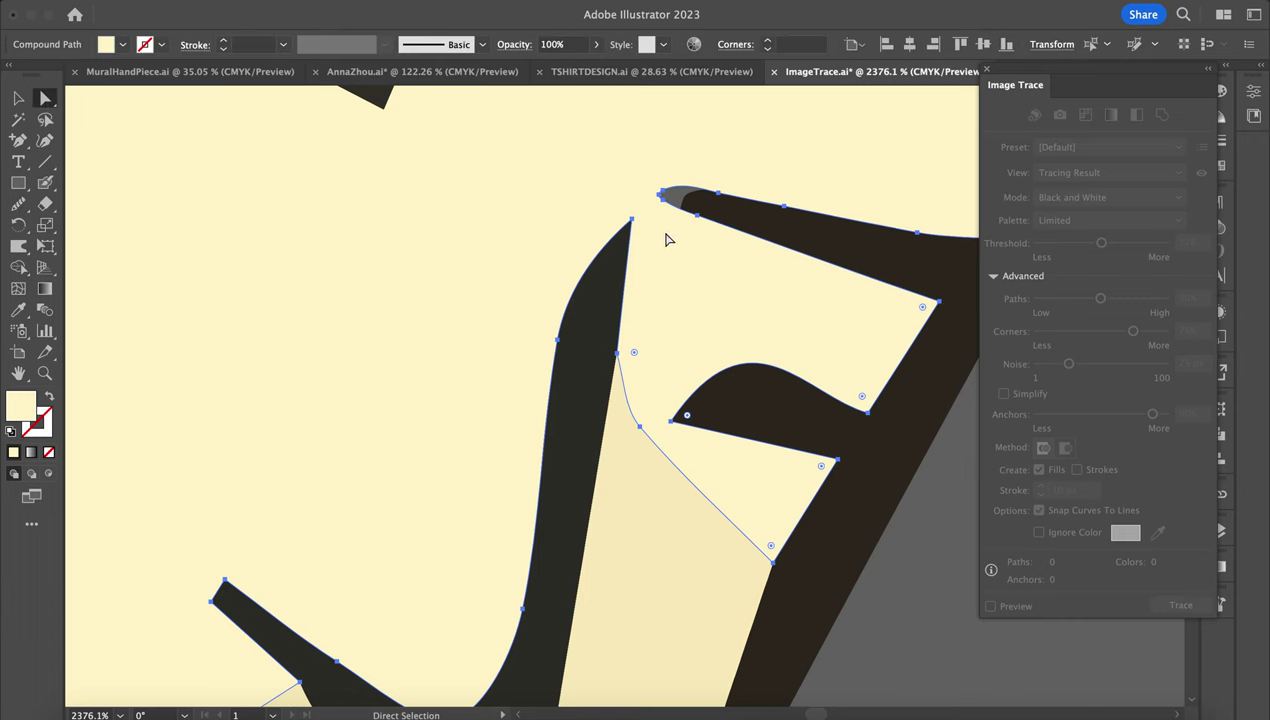
left_click(630, 221)
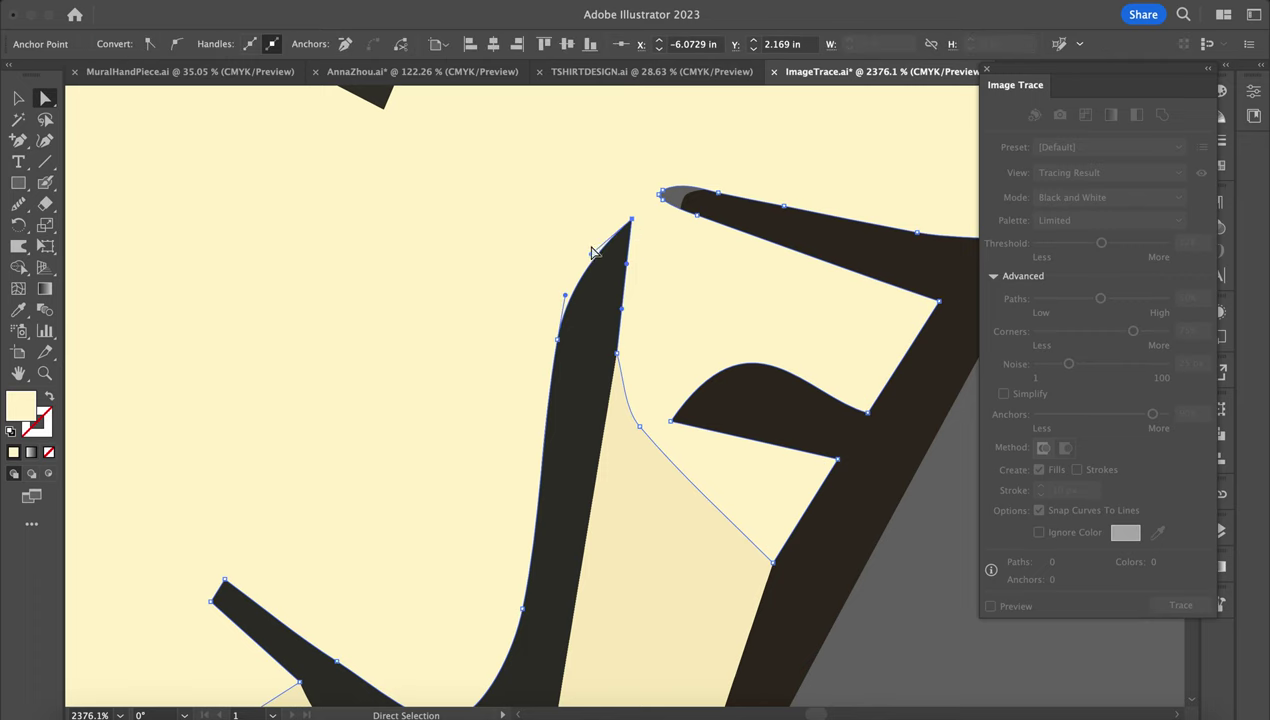
left_click_drag(592, 259, 590, 196)
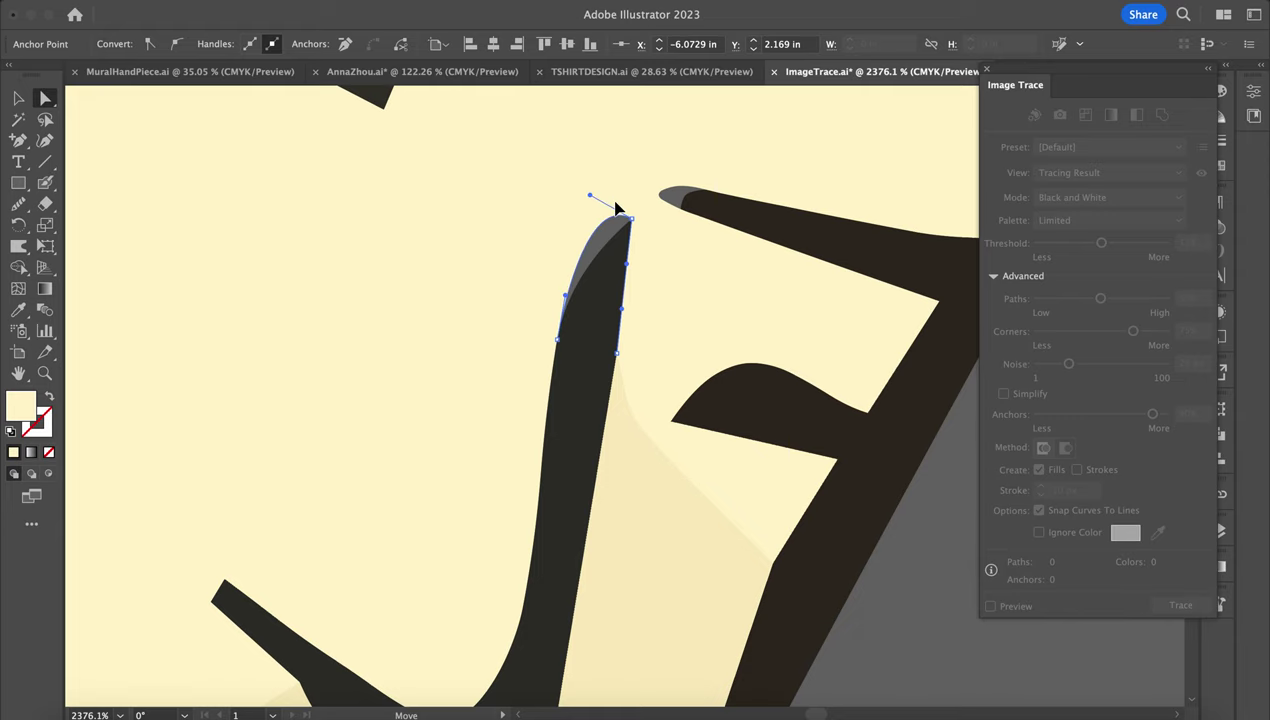
Curve the cheek line's tip by raising its lower direction handle.
left_click(539, 371)
scroll(537, 375, "down", 6)
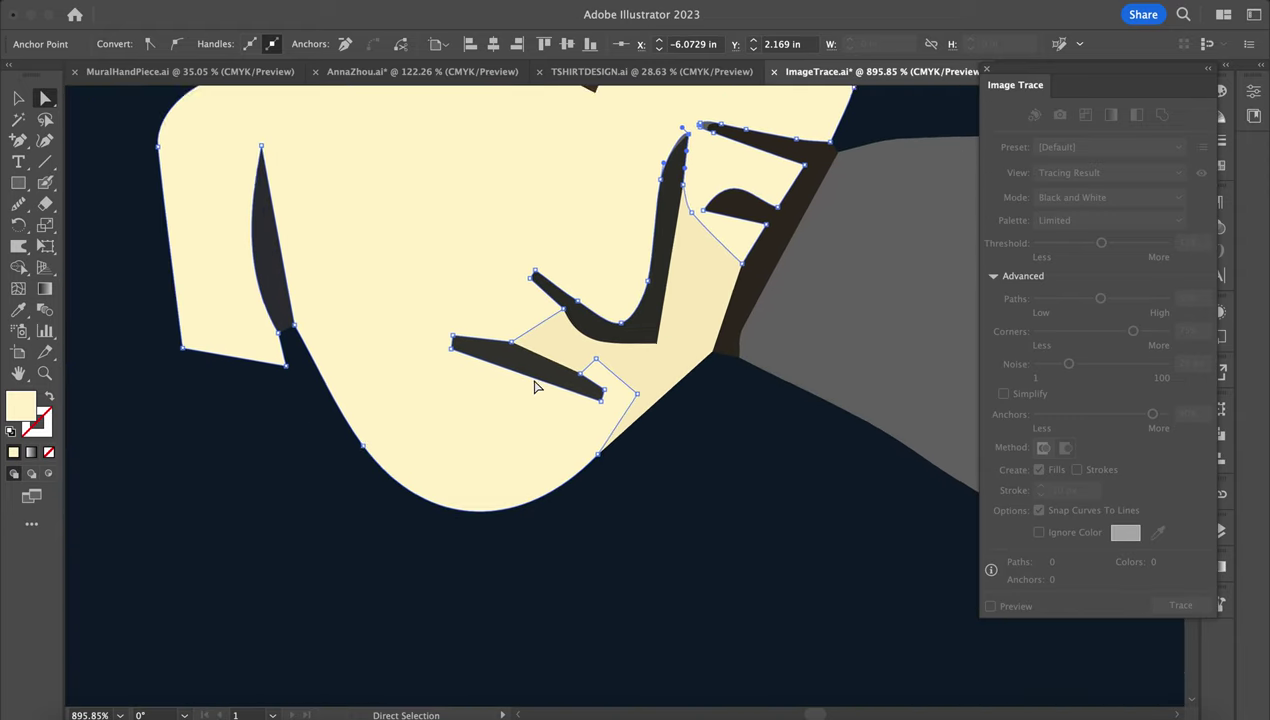
scroll(534, 386, "left", 3)
scroll(534, 386, "down", 1)
scroll(416, 165, "up", 4)
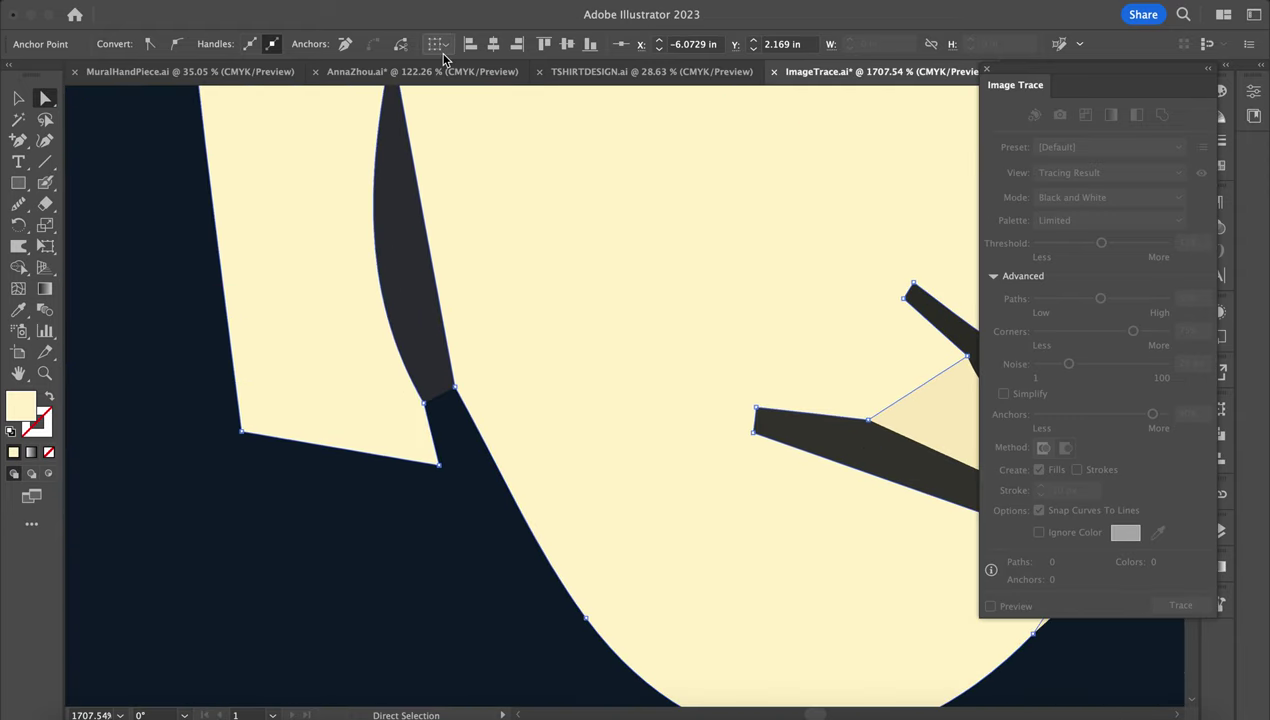
scroll(389, 262, "up", 1)
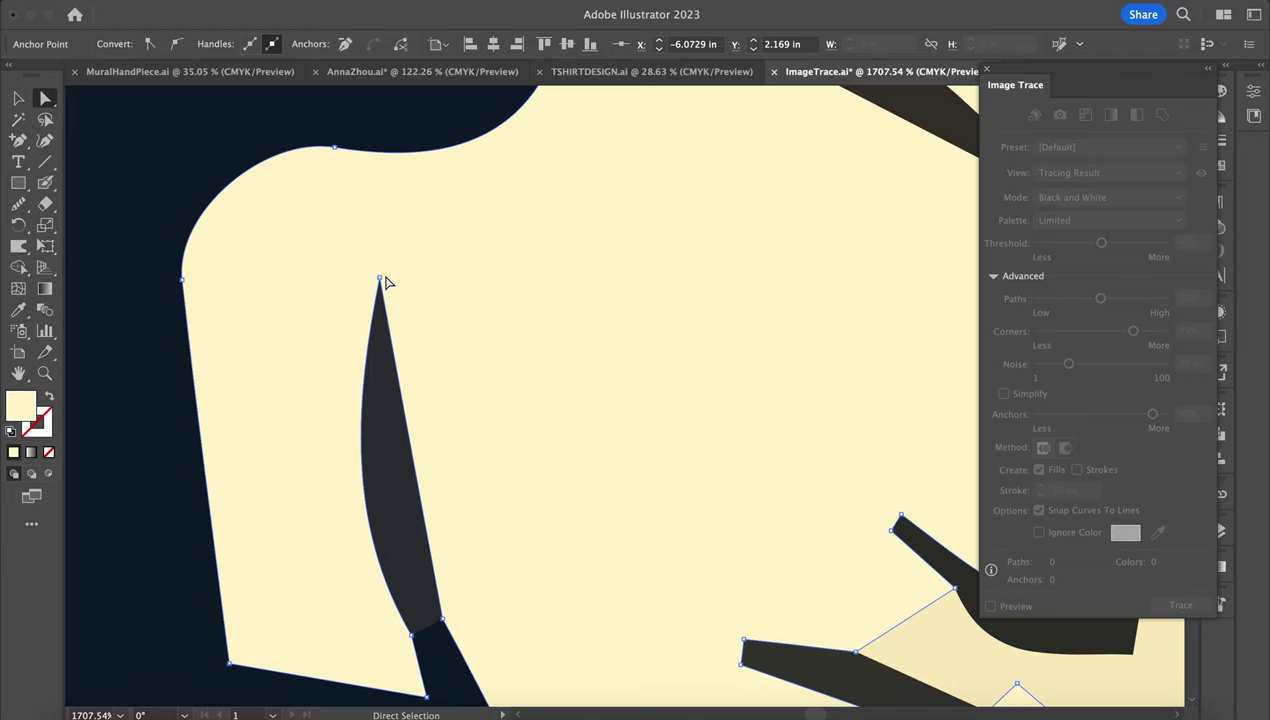
left_click(379, 281)
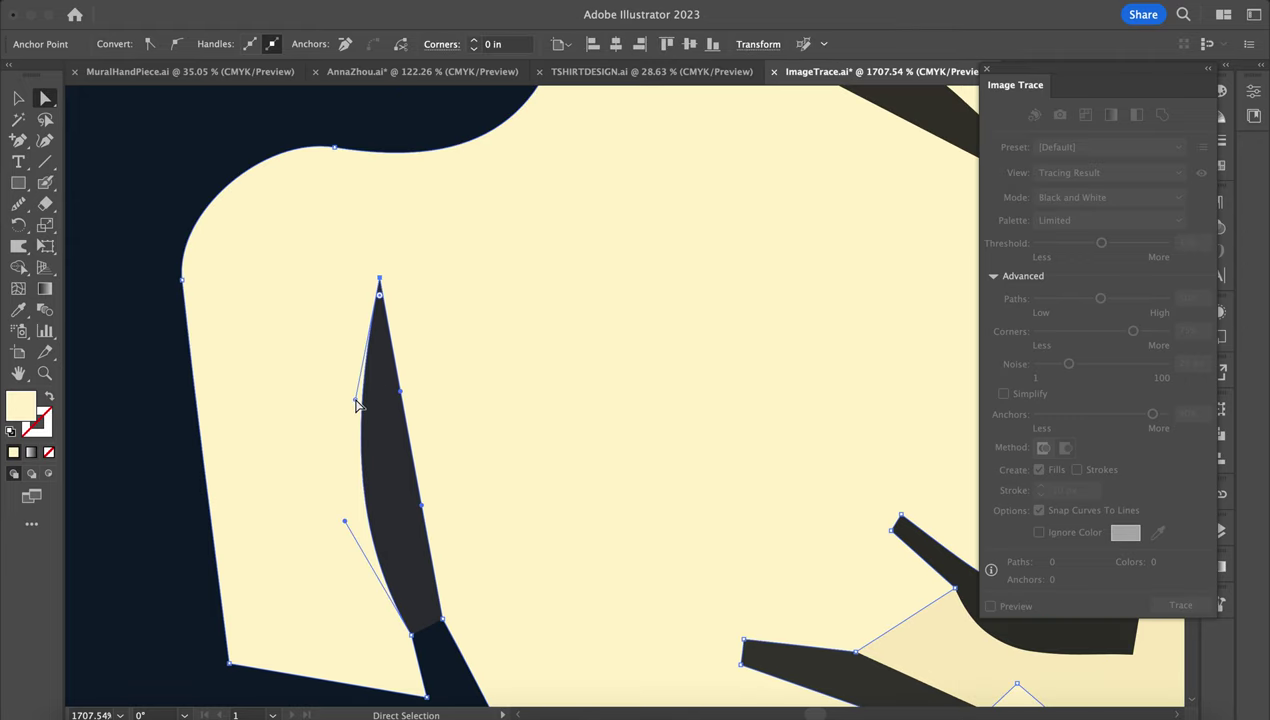
left_click_drag(356, 402, 341, 262)
scroll(340, 263, "down", 6)
left_click(320, 278)
Switch to the Selection tool and pan over to the untraced still-life bottles picture.
scroll(470, 368, "down", 3)
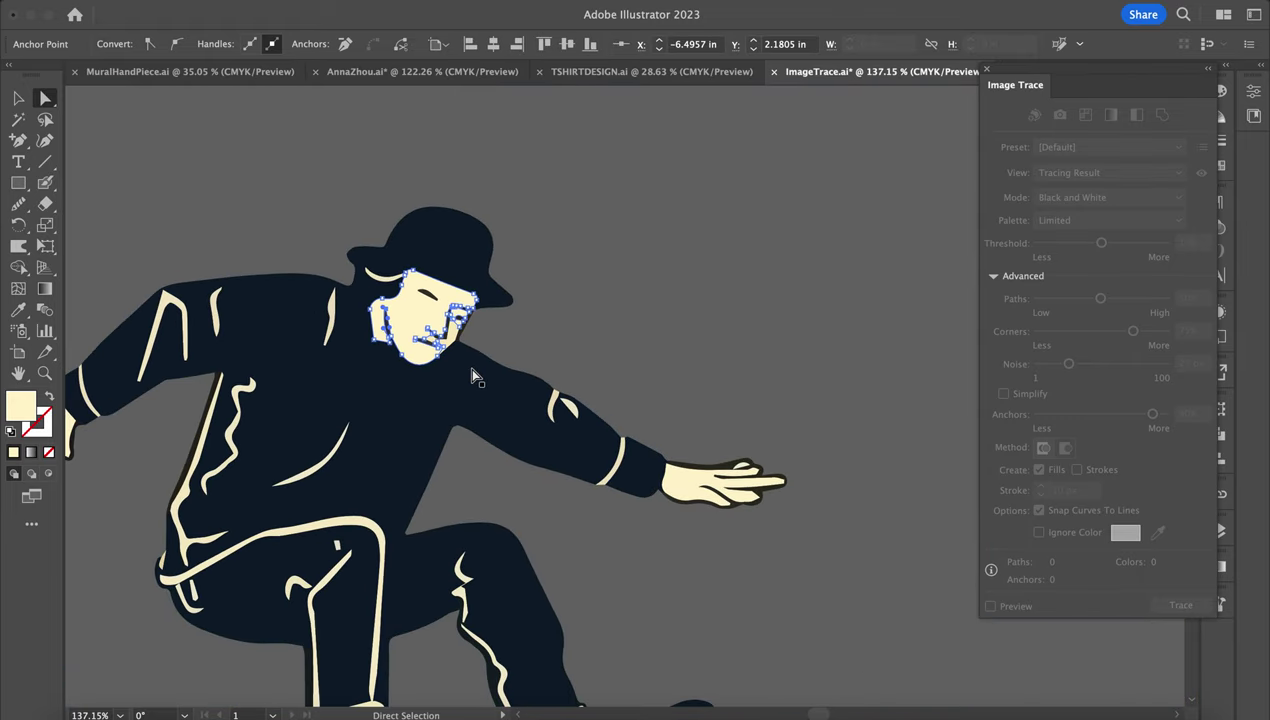
scroll(450, 390, "left", 2)
scroll(445, 395, "down", 1)
scroll(516, 584, "down", 3)
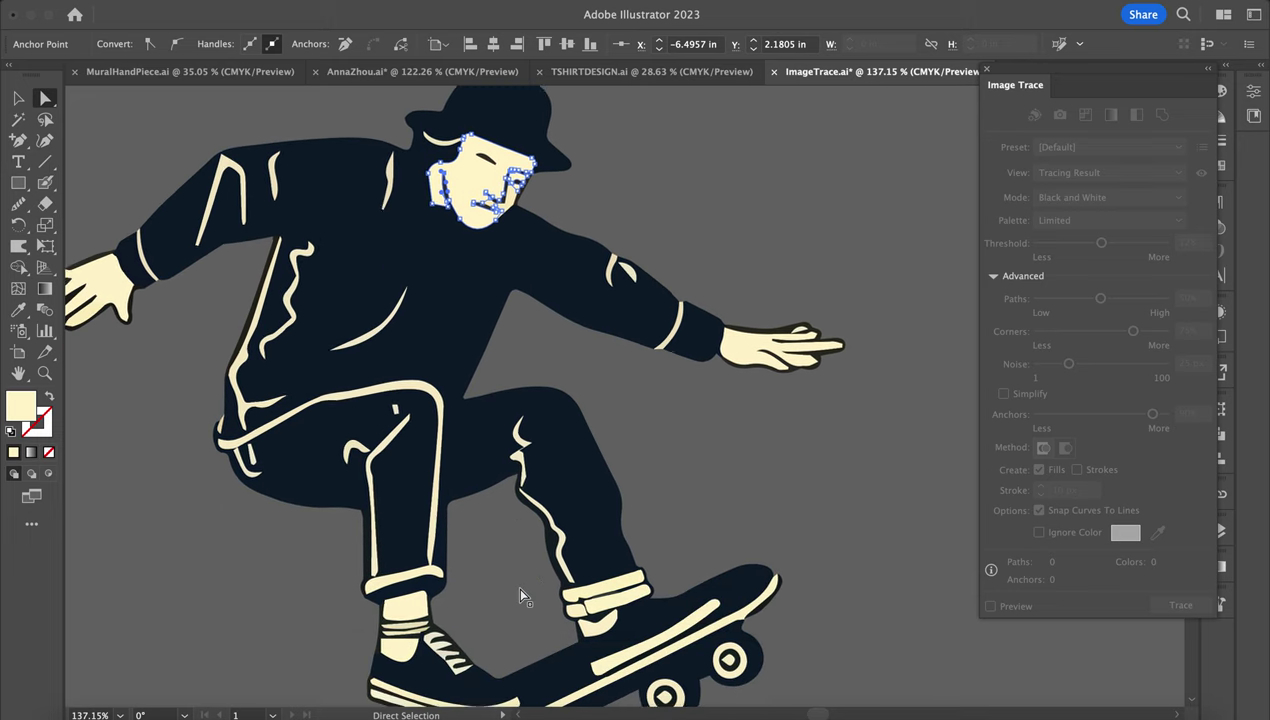
scroll(516, 584, "down", 3)
scroll(519, 596, "up", 3)
scroll(540, 500, "down", 3)
scroll(540, 500, "left", 2)
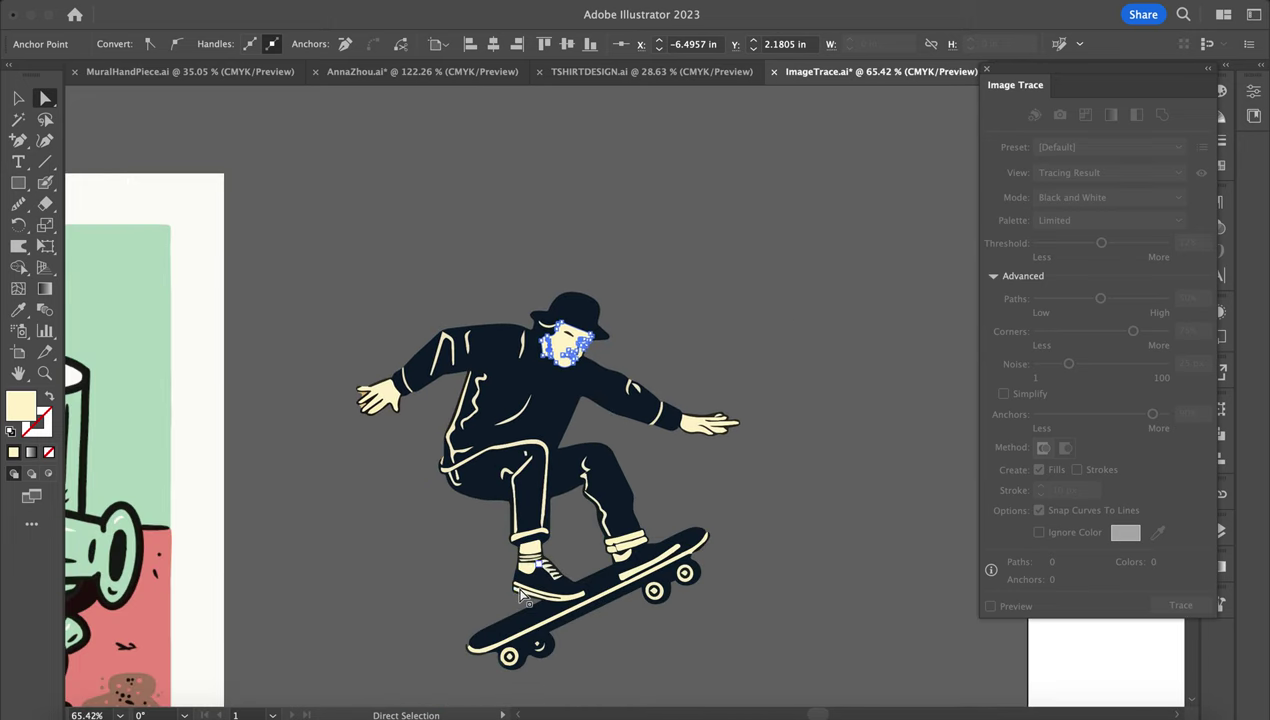
scroll(600, 388, "up", 5)
scroll(580, 488, "down", 5)
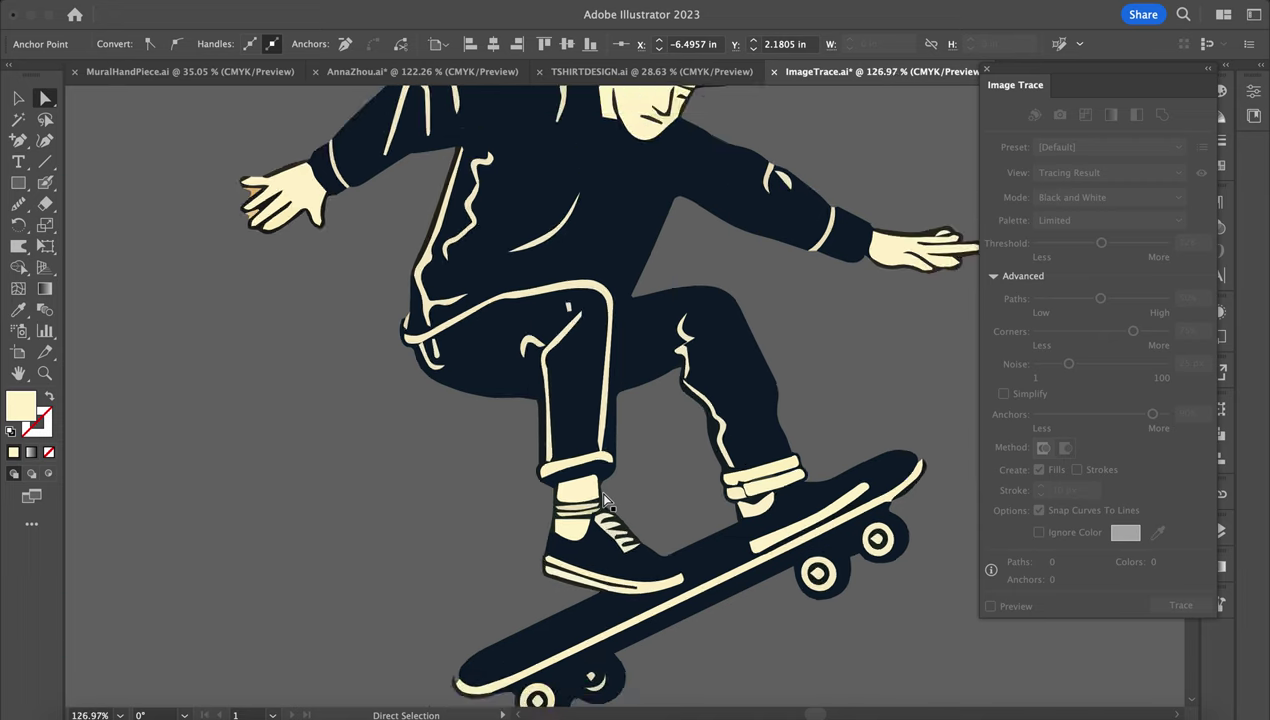
scroll(479, 450, "up", 5)
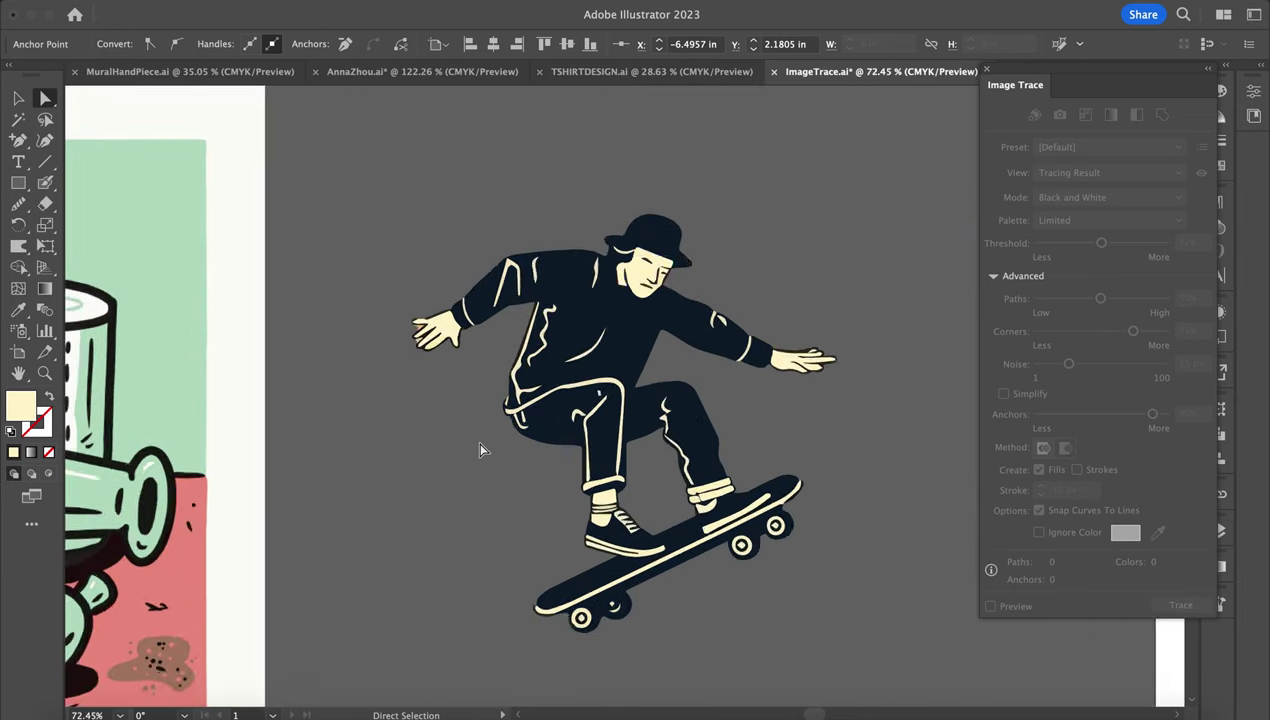
left_click(20, 97)
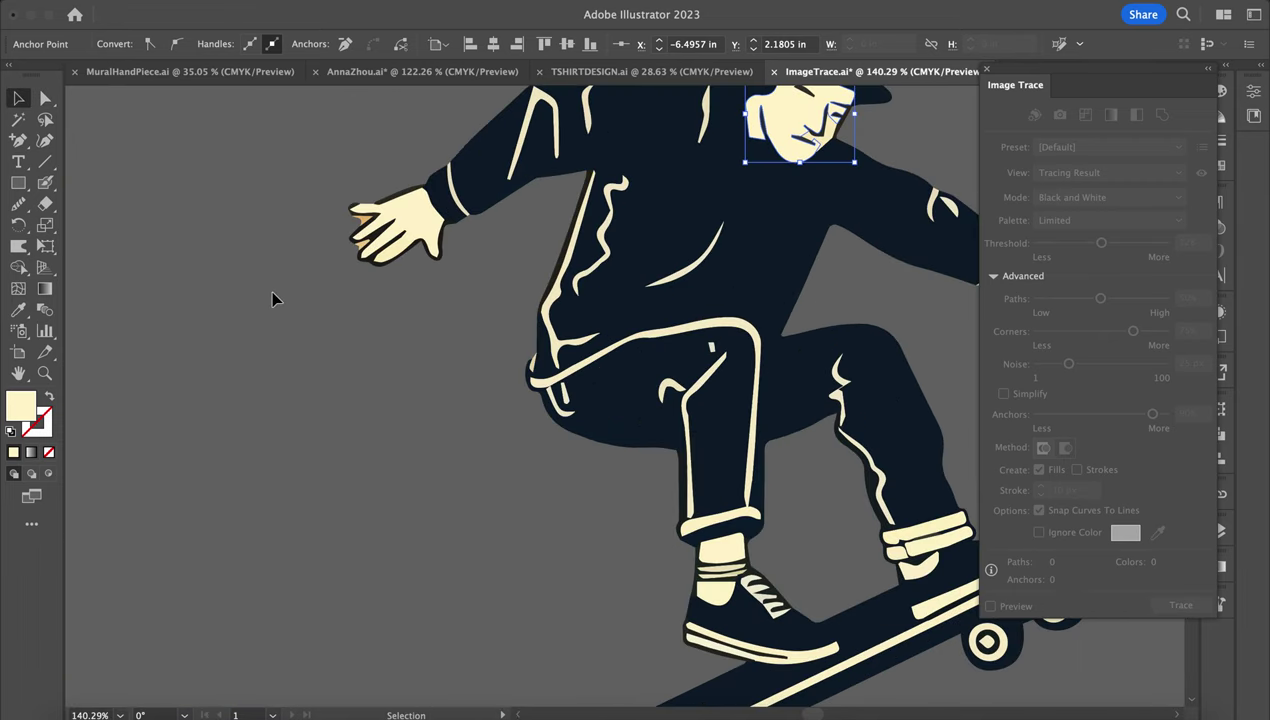
scroll(269, 290, "down", 5)
scroll(730, 393, "left", 5)
scroll(730, 393, "left", 8)
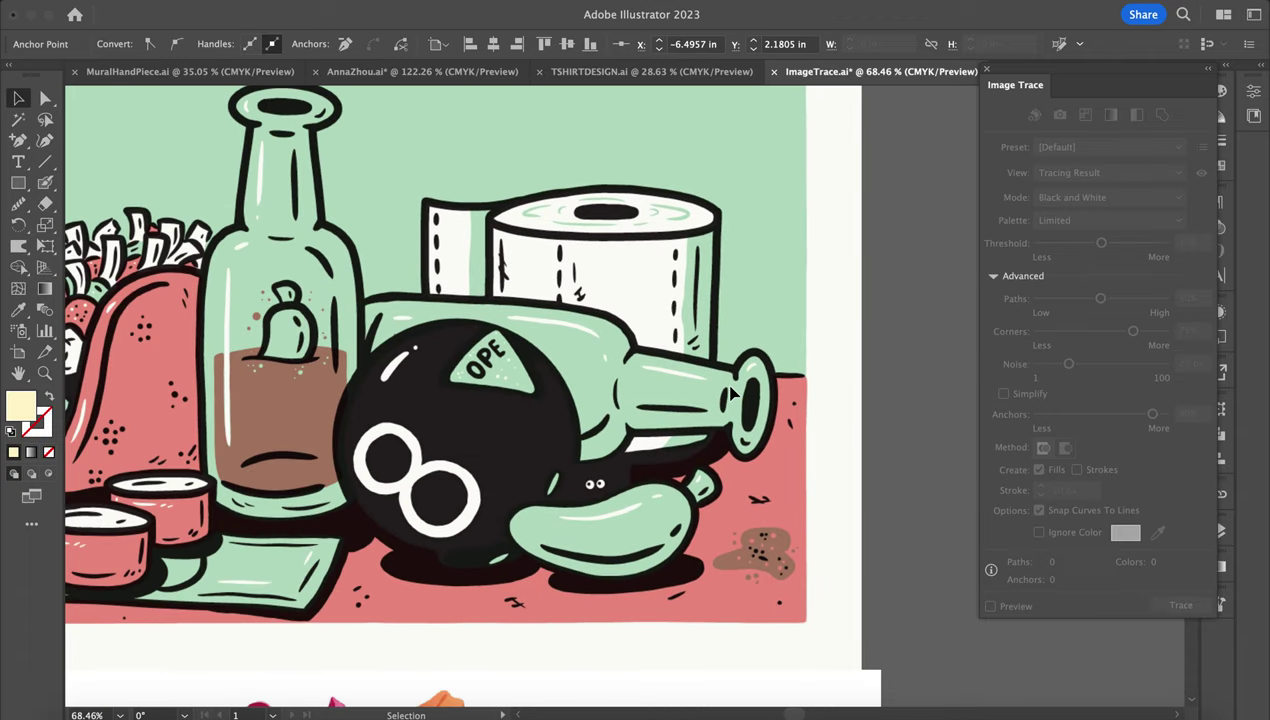
scroll(710, 296, "down", 4)
Trace the bottles image in Color mode with 30 colours, producing 484 paths.
left_click(693, 213)
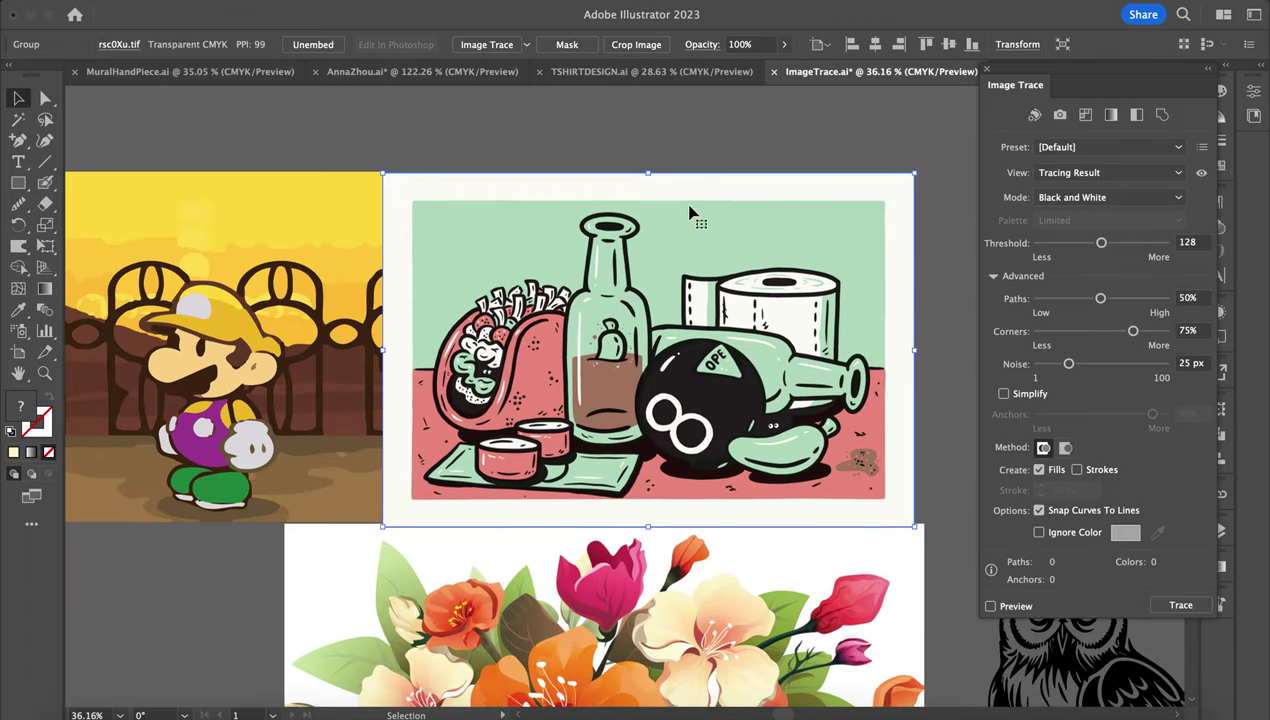
scroll(690, 213, "up", 4)
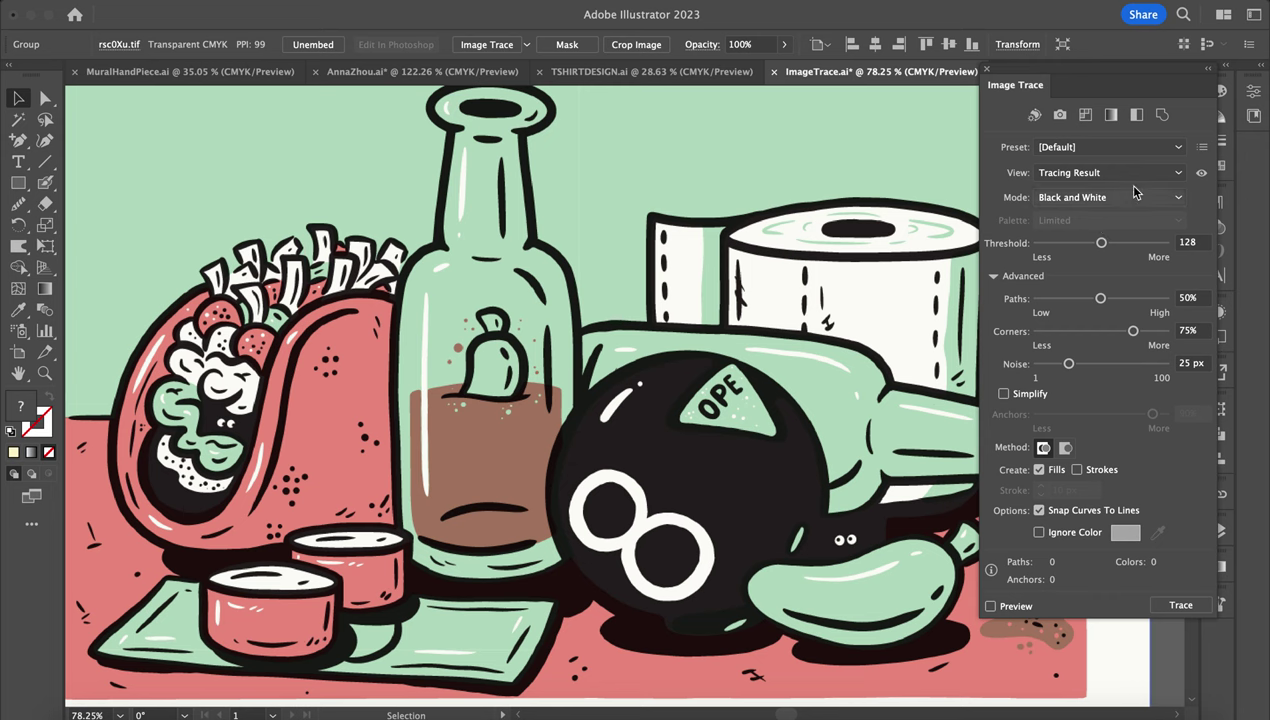
scroll(948, 280, "down", 4)
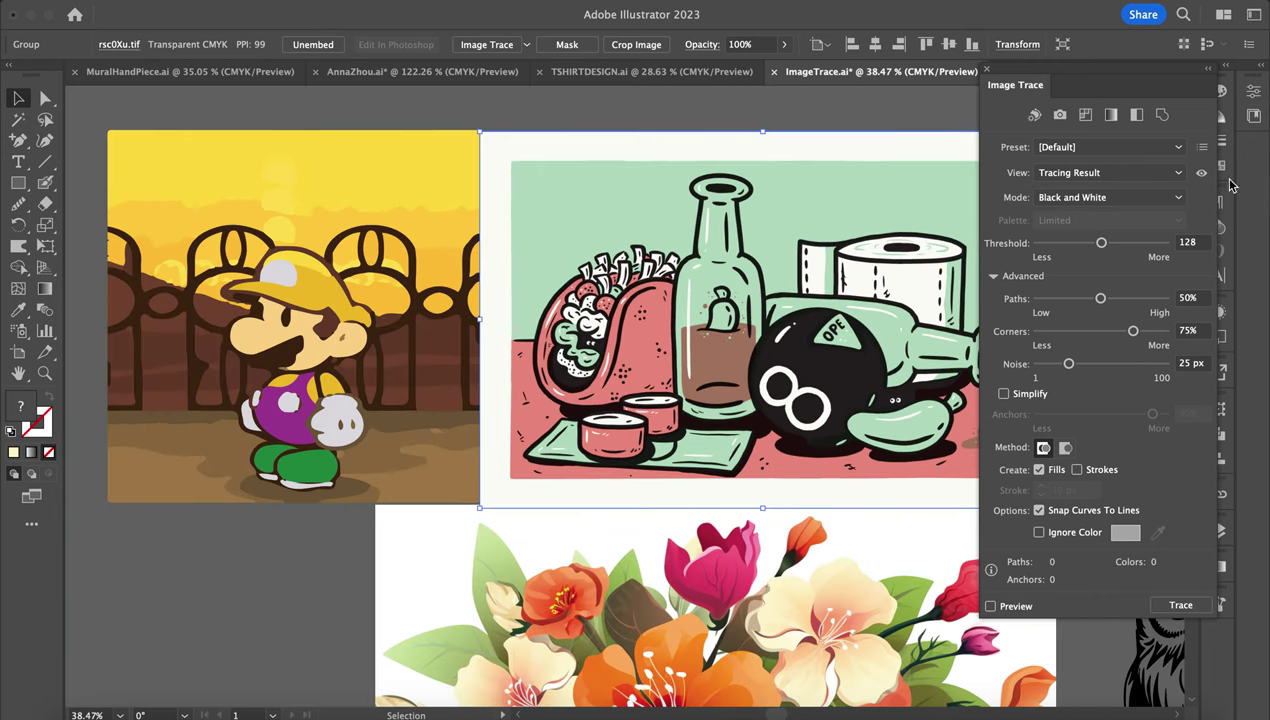
left_click(1170, 198)
left_click(1083, 220)
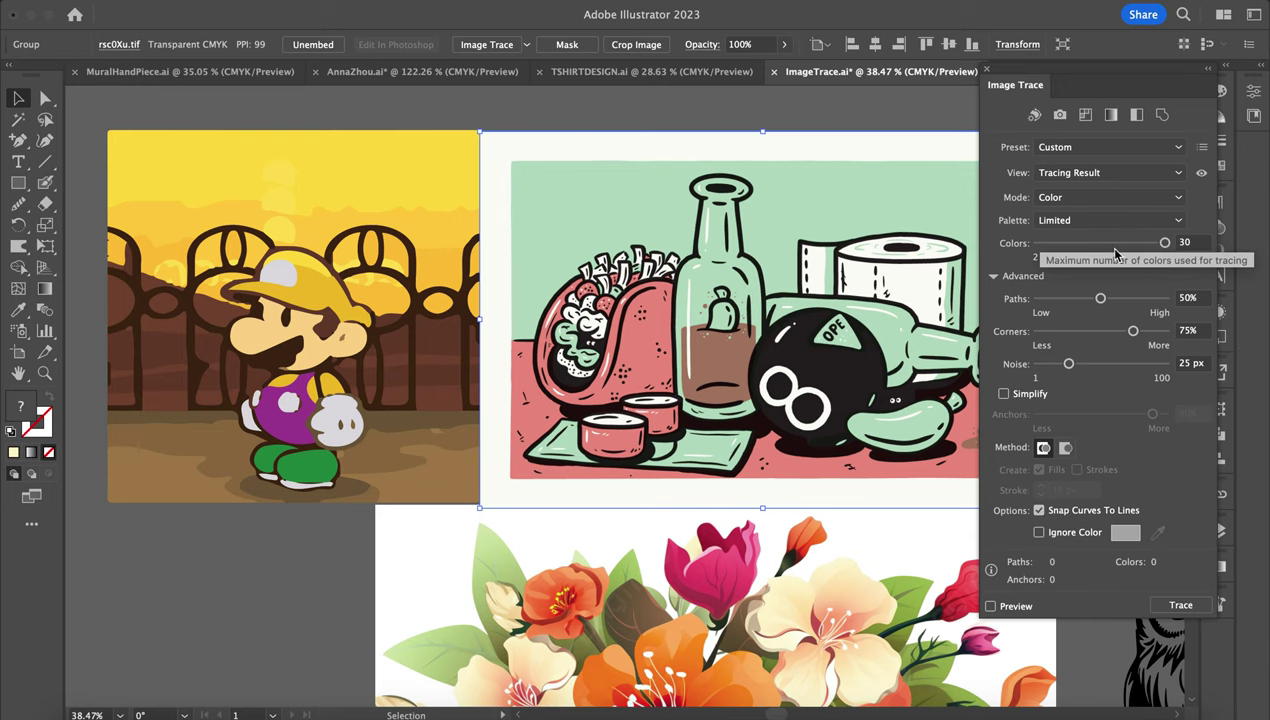
scroll(700, 400, "right", 3)
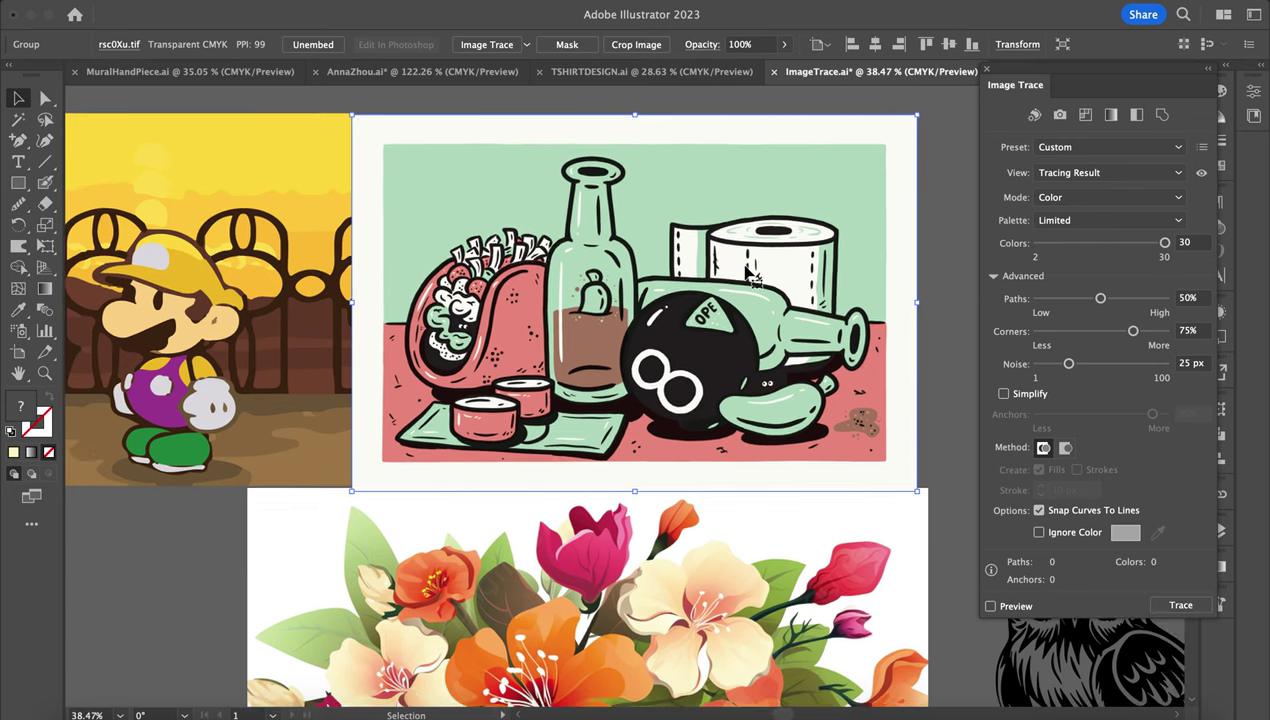
left_click(1182, 606)
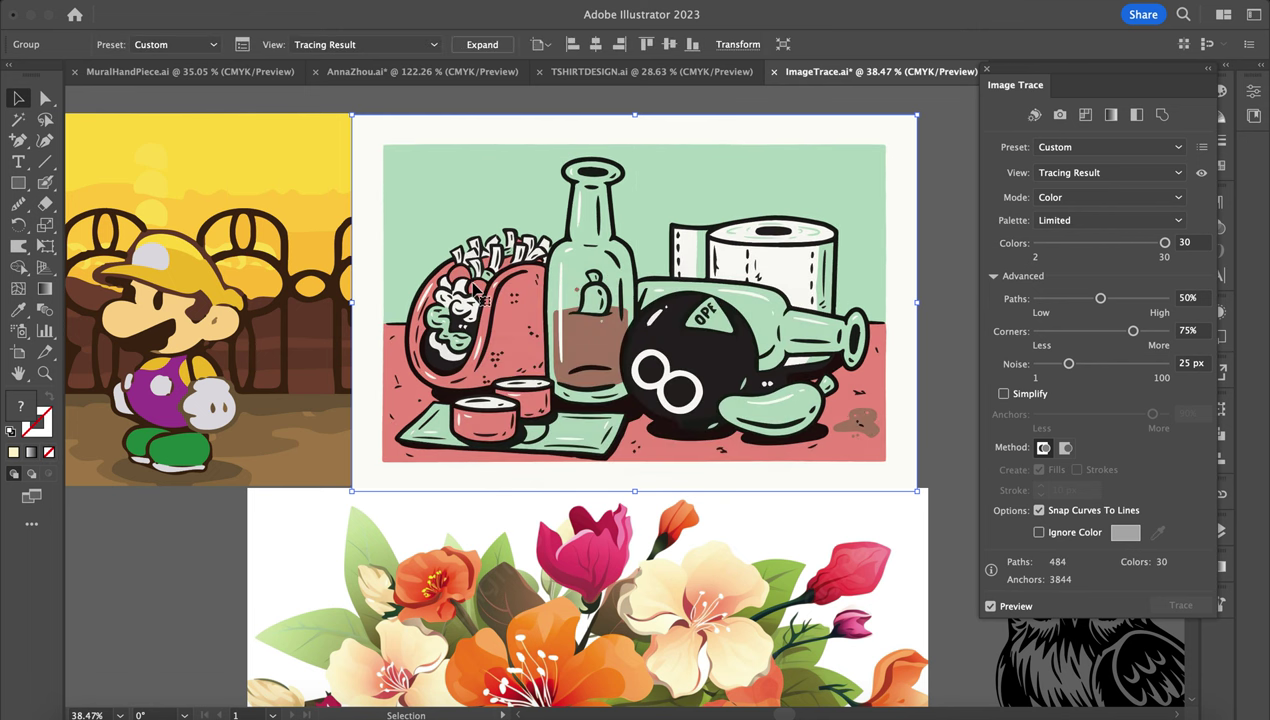
scroll(477, 289, "up", 5)
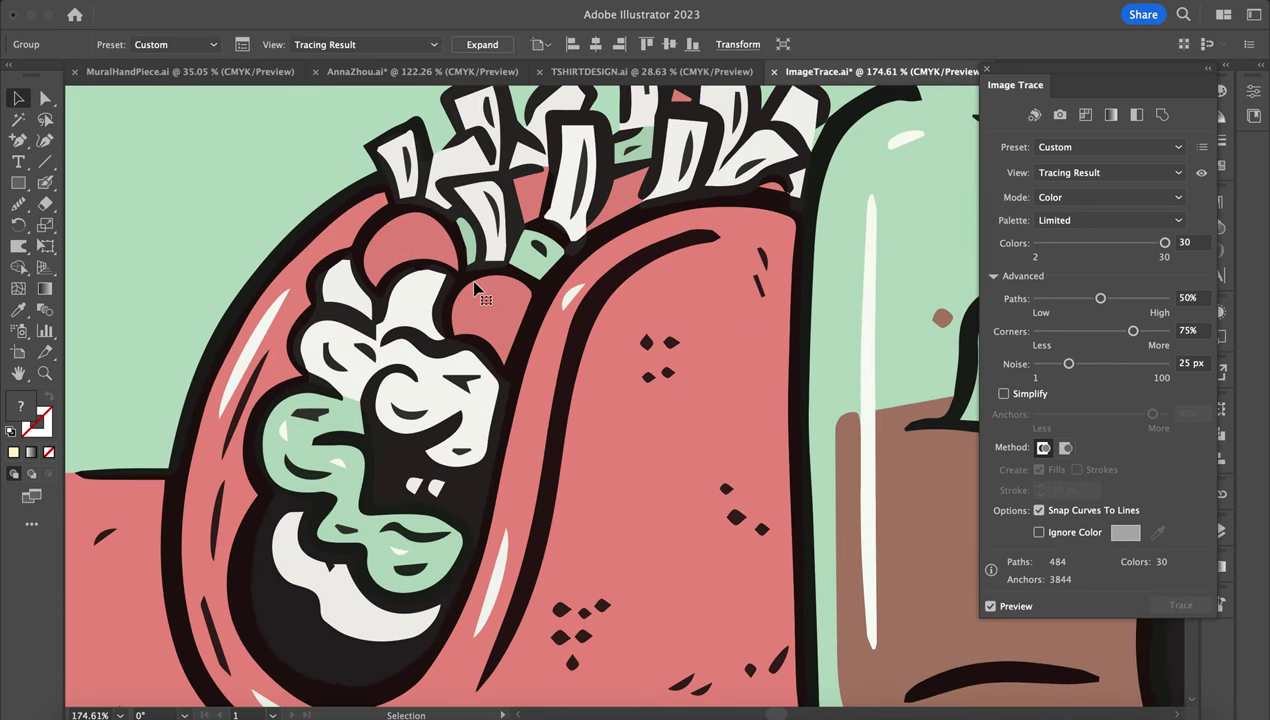
scroll(477, 366, "up", 1)
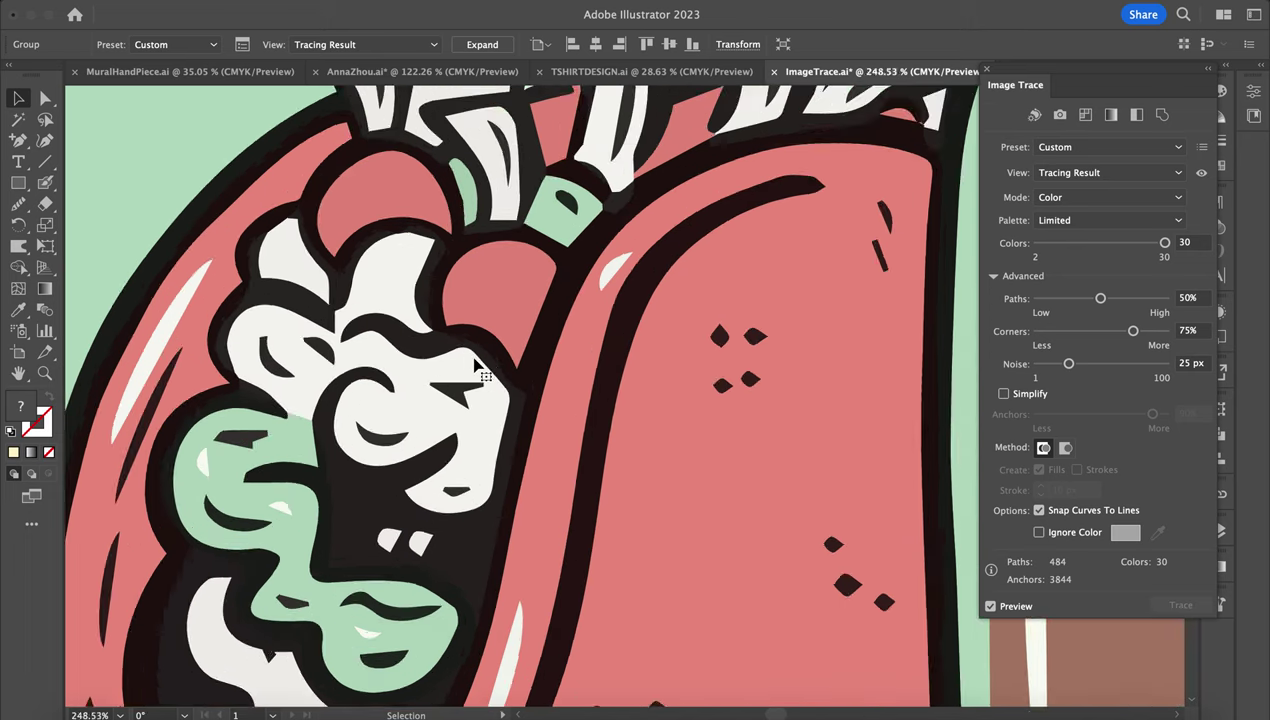
scroll(477, 366, "up", 3)
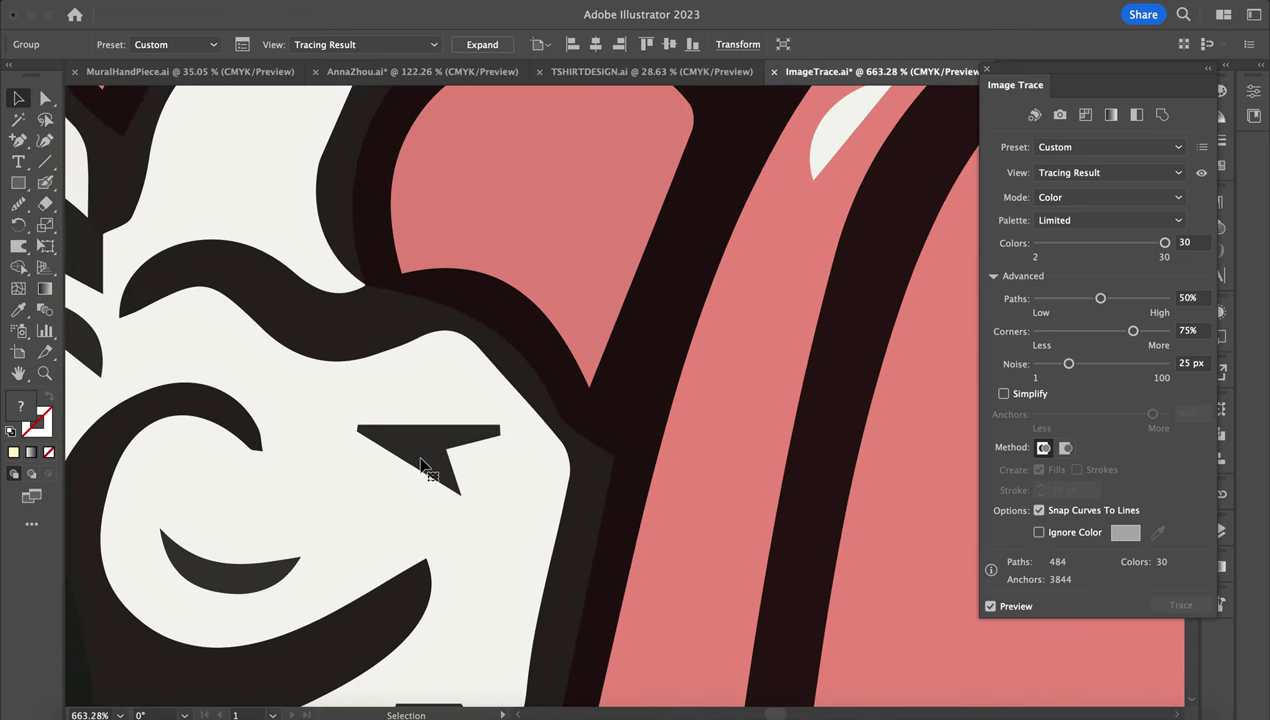
Expand the trace, smooth the triangular eye shape's tips and edges, and round its bottom corner.
left_click(482, 44)
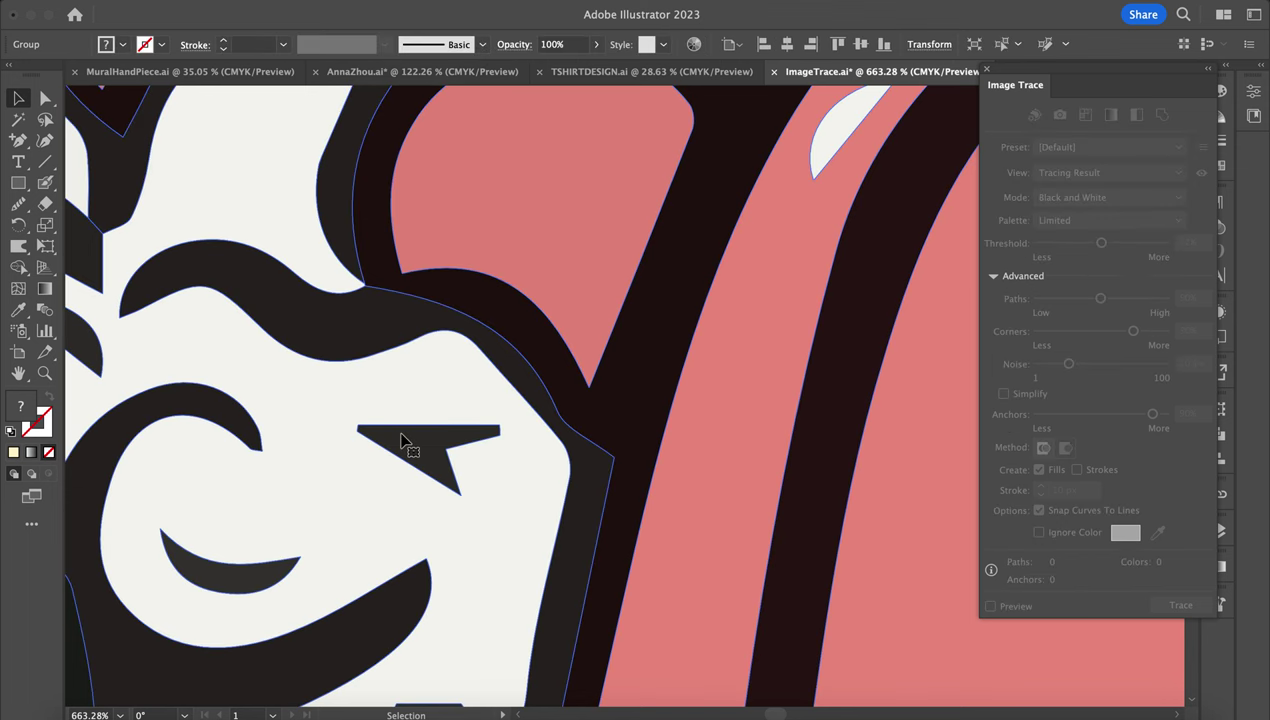
left_click(42, 96)
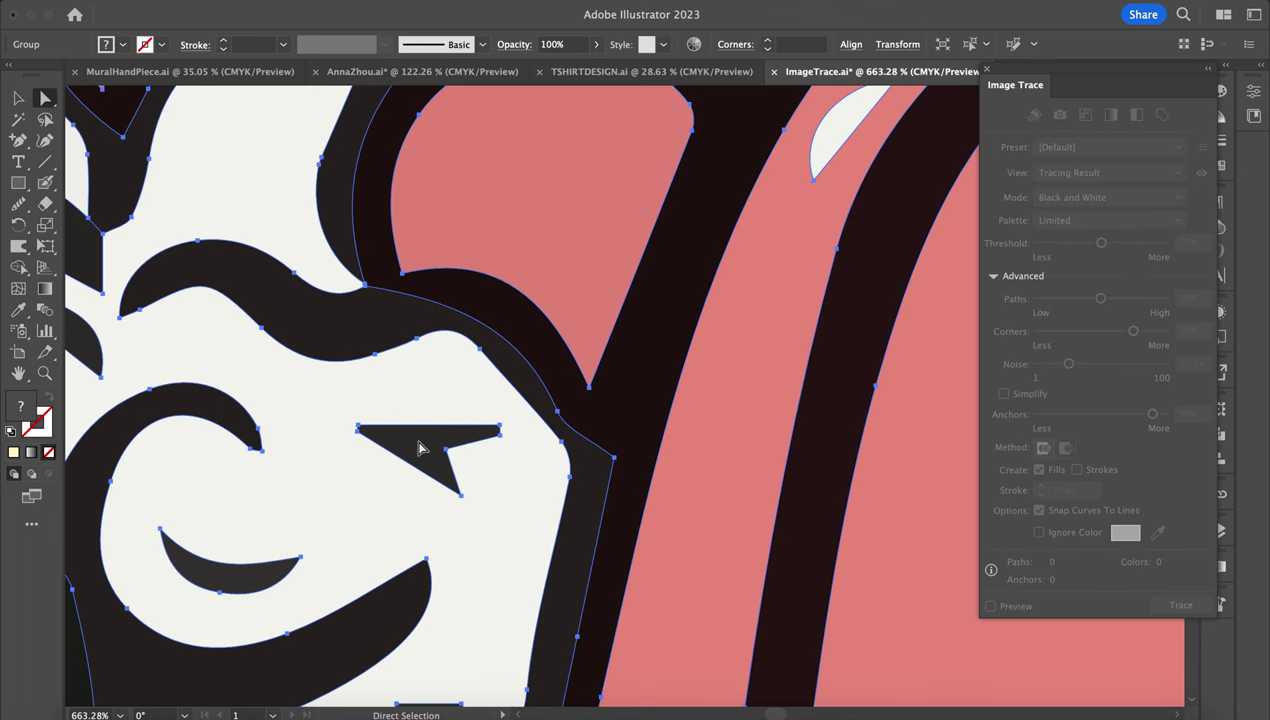
left_click(18, 203)
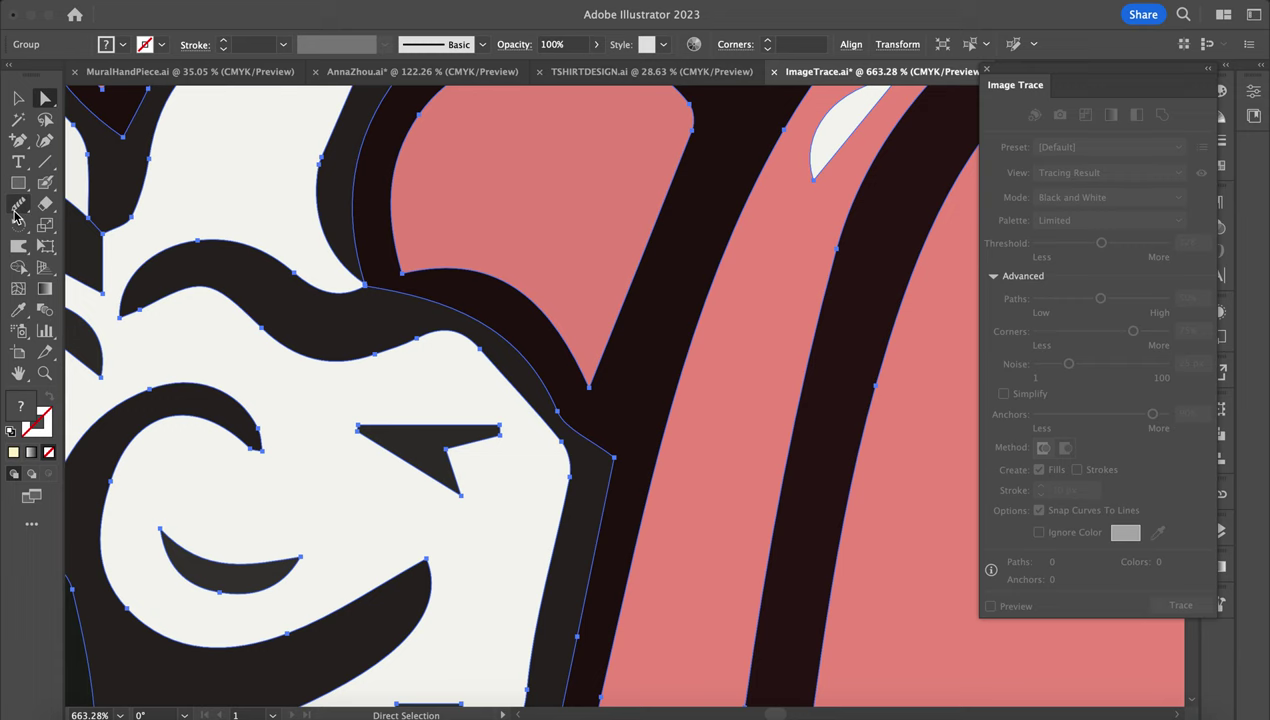
left_click(488, 440)
left_click_drag(491, 425, 453, 456)
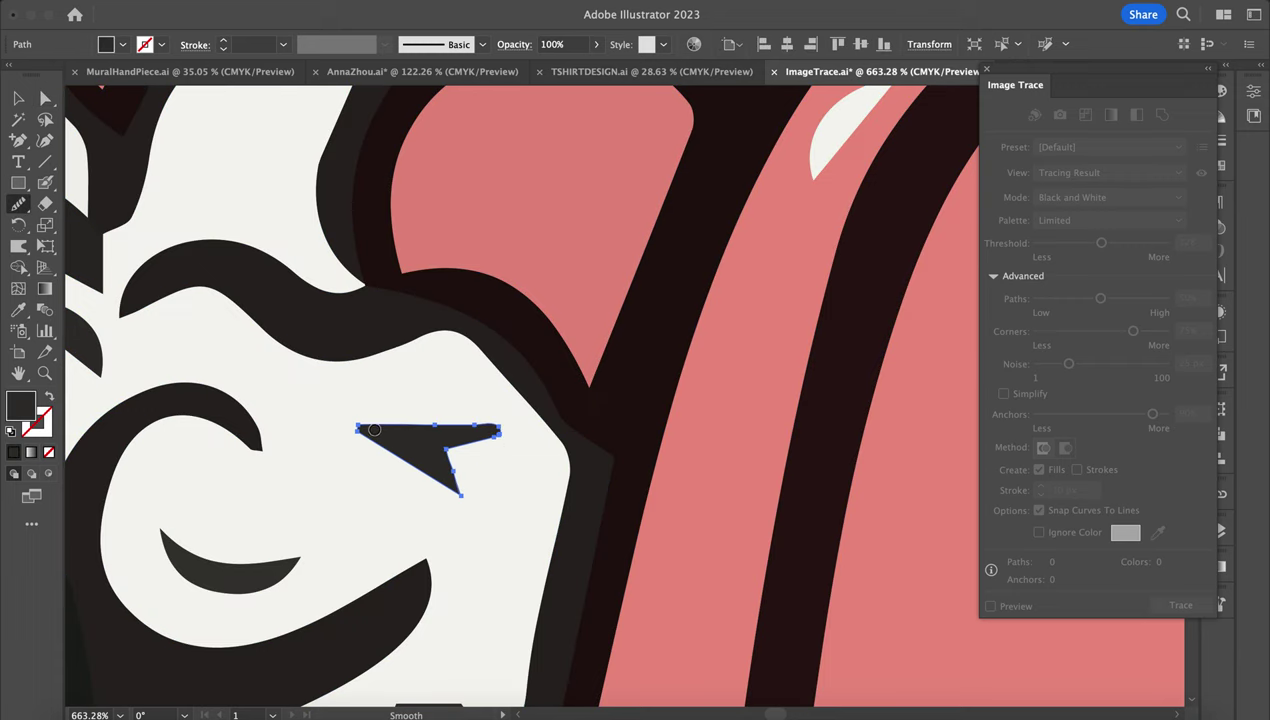
left_click_drag(359, 424, 442, 456)
left_click(45, 98)
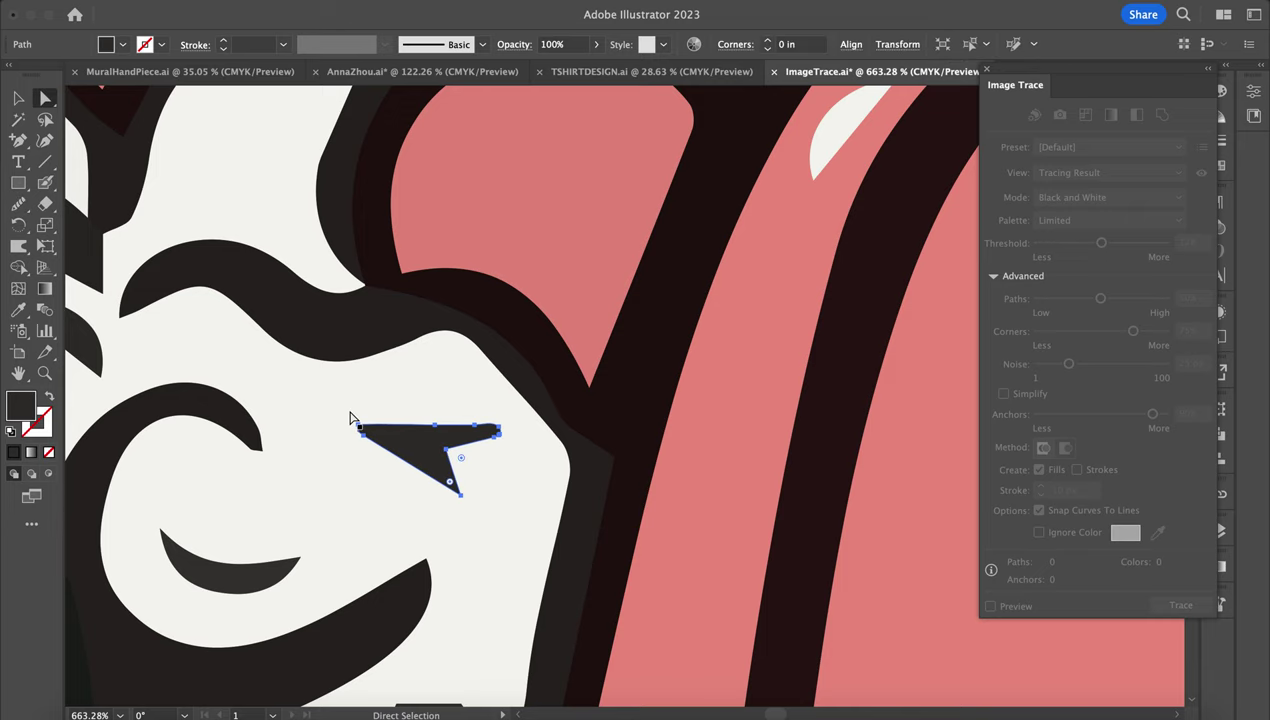
left_click_drag(450, 482, 444, 474)
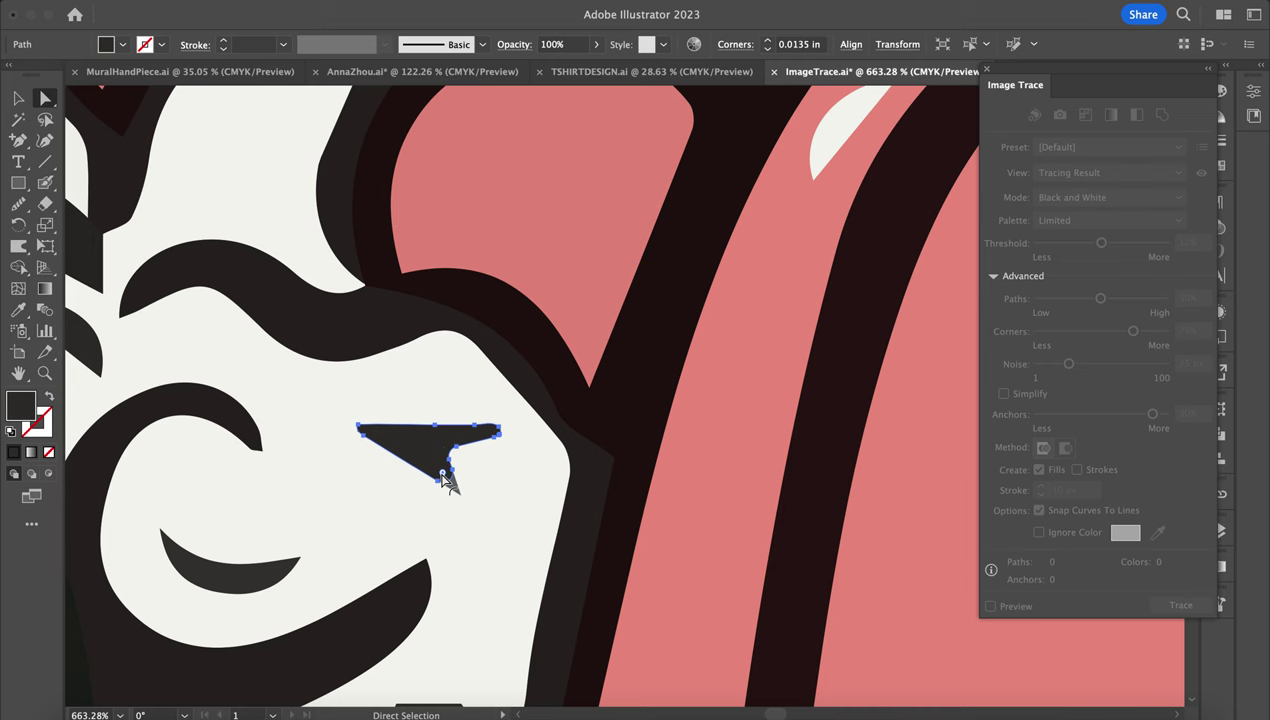
Pan over to the flower bouquet image and select it with the Selection tool.
scroll(454, 558, "down", 5)
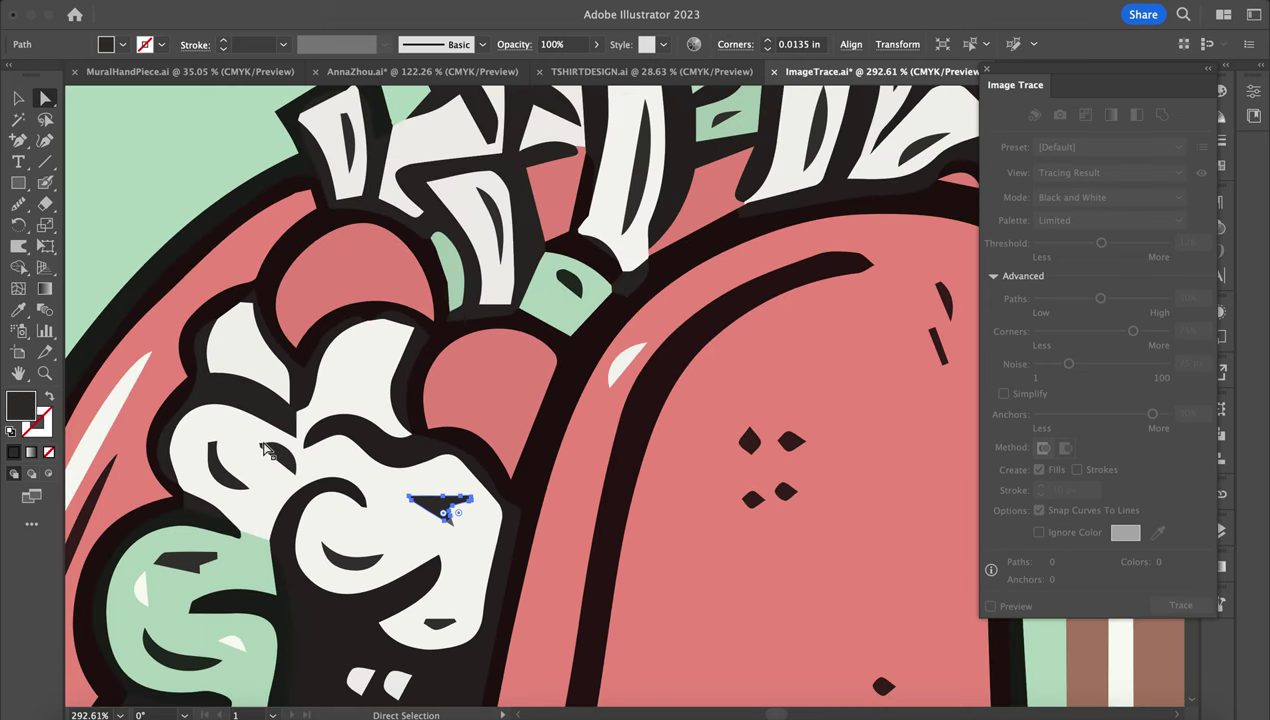
scroll(268, 450, "left", 3)
scroll(268, 450, "down", 2)
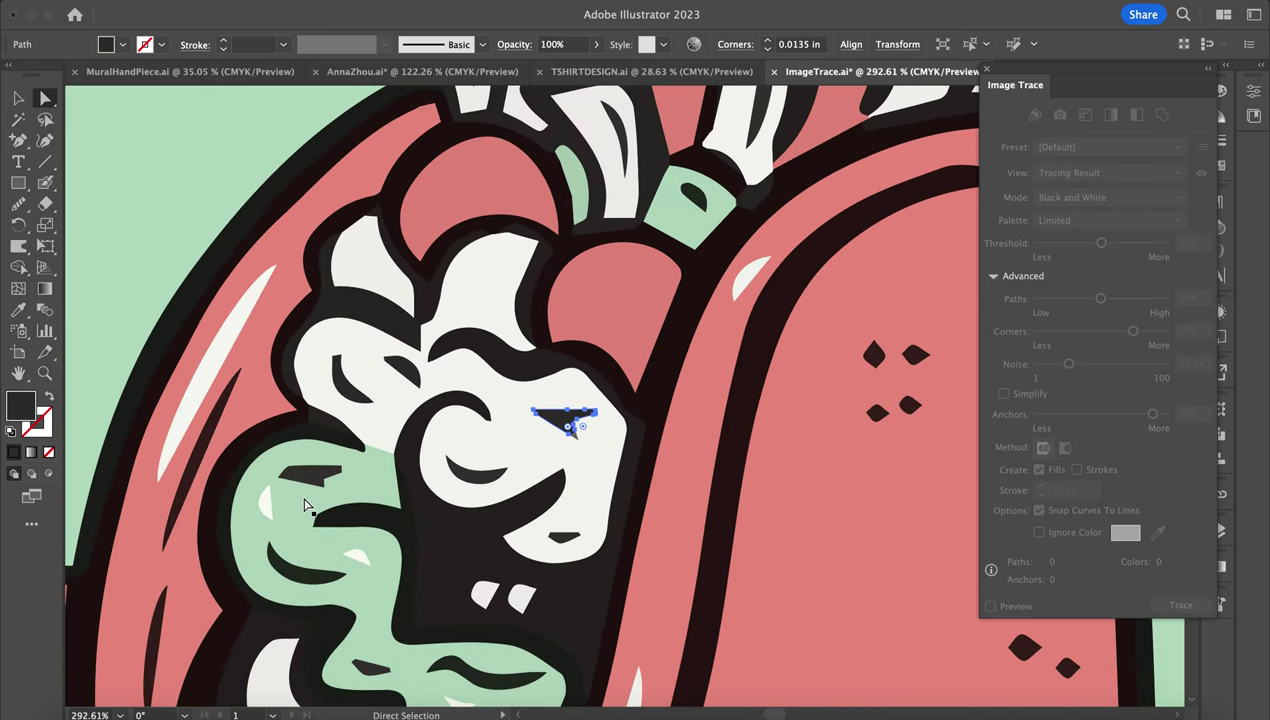
scroll(305, 505, "down", 10)
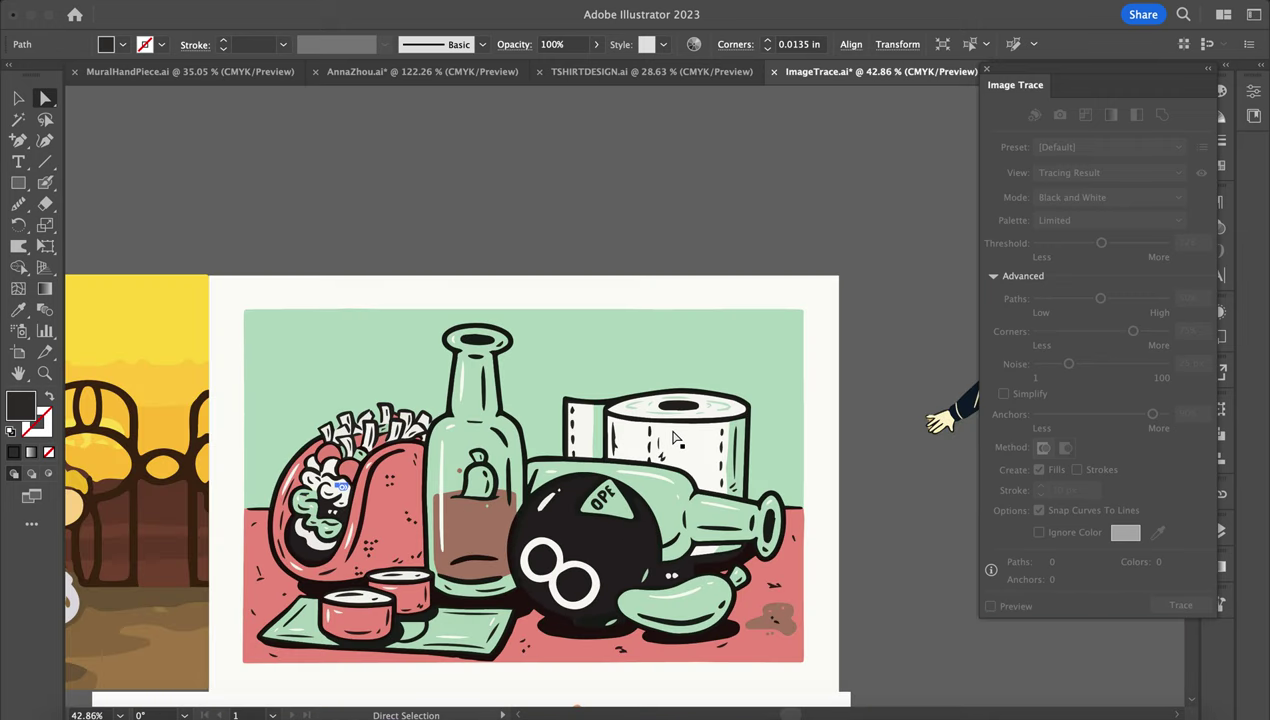
scroll(709, 562, "left", 3)
scroll(709, 562, "down", 1)
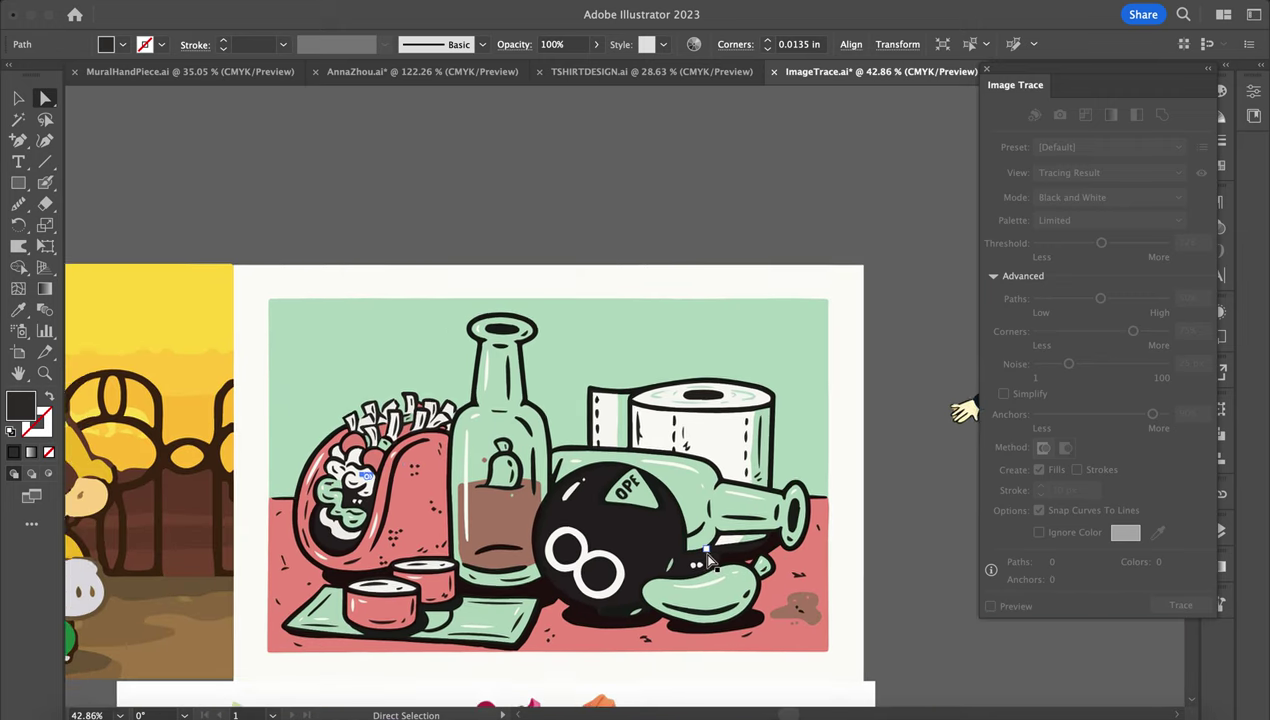
scroll(709, 562, "up", 4)
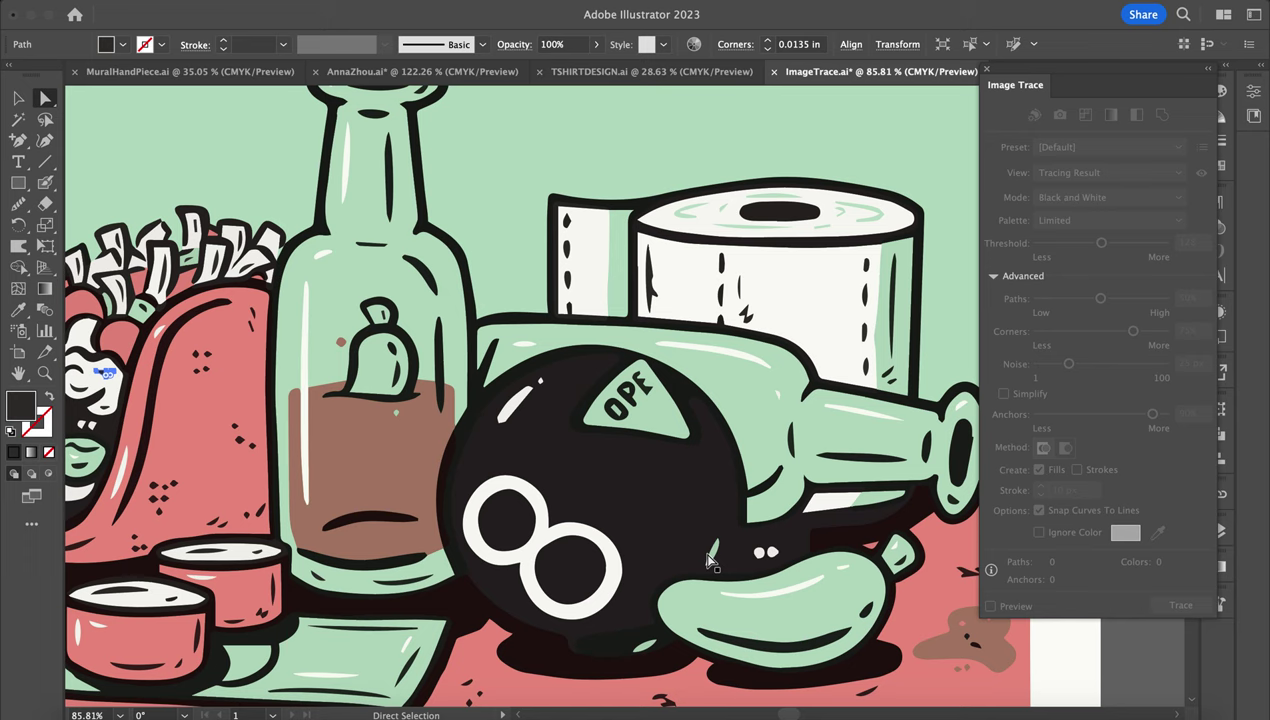
scroll(709, 562, "down", 6)
scroll(709, 562, "down", 5)
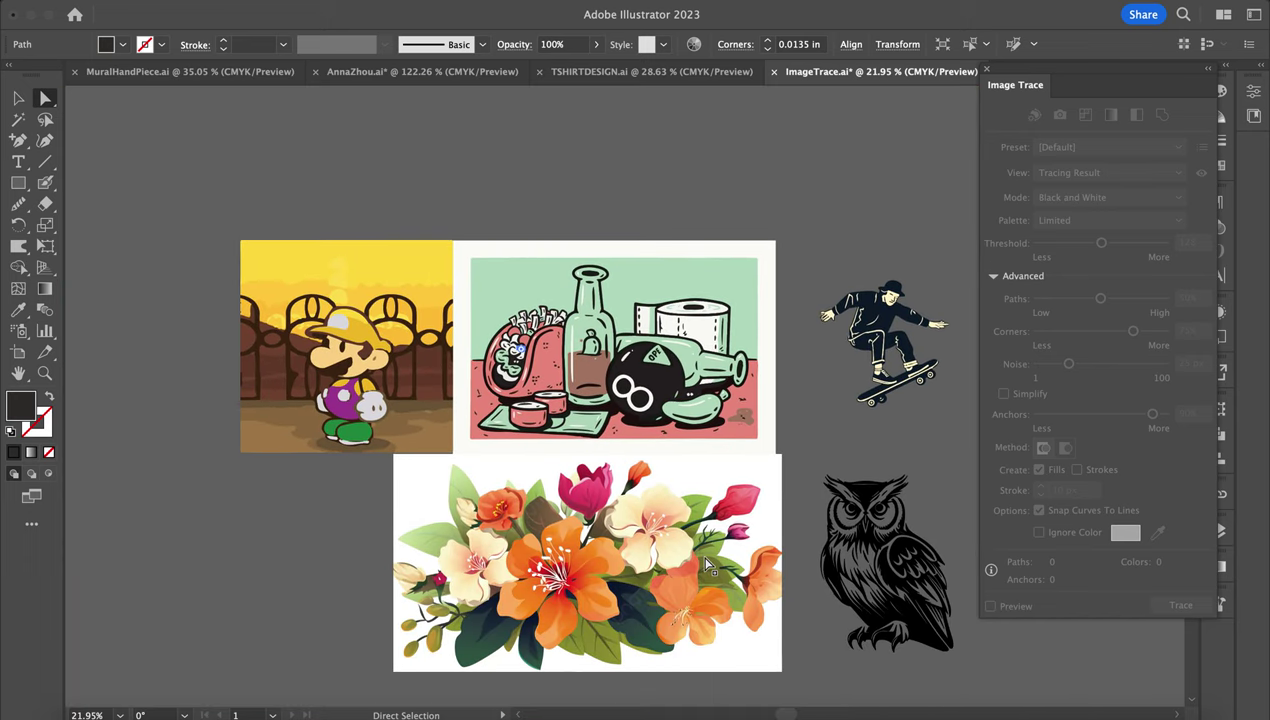
scroll(706, 565, "down", 2)
scroll(709, 567, "up", 3)
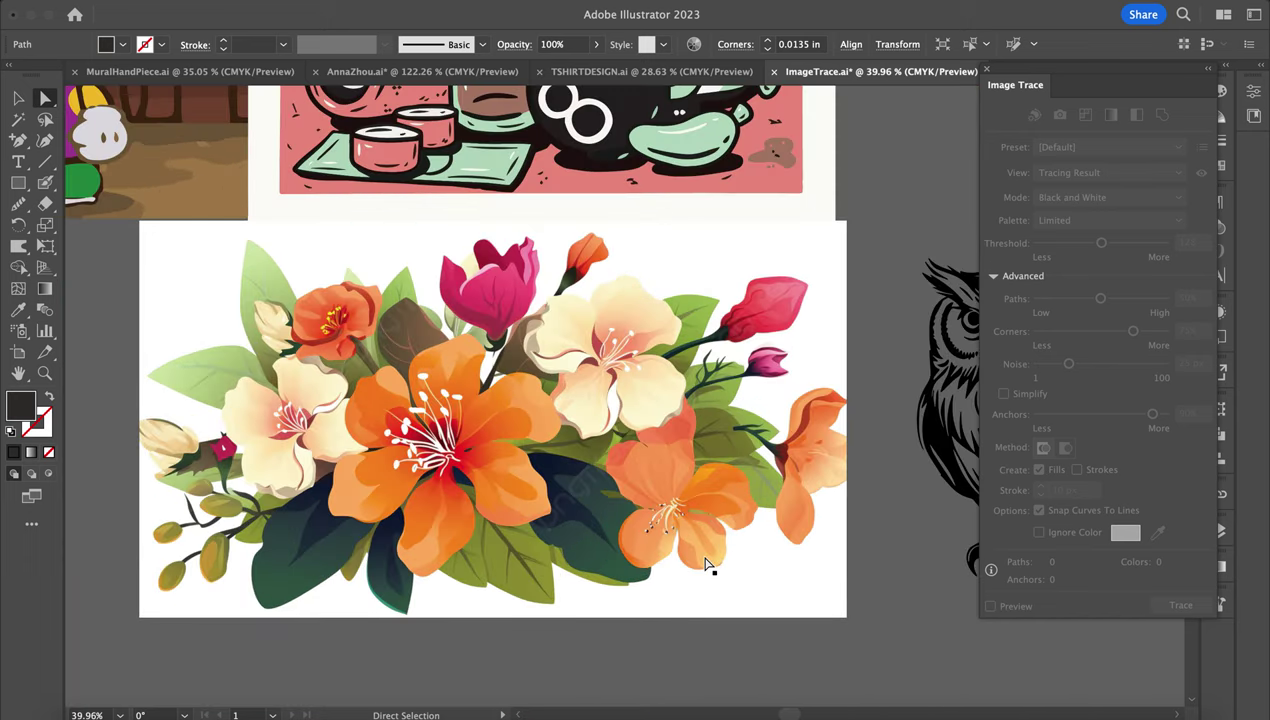
scroll(420, 326, "up", 3)
key("v")
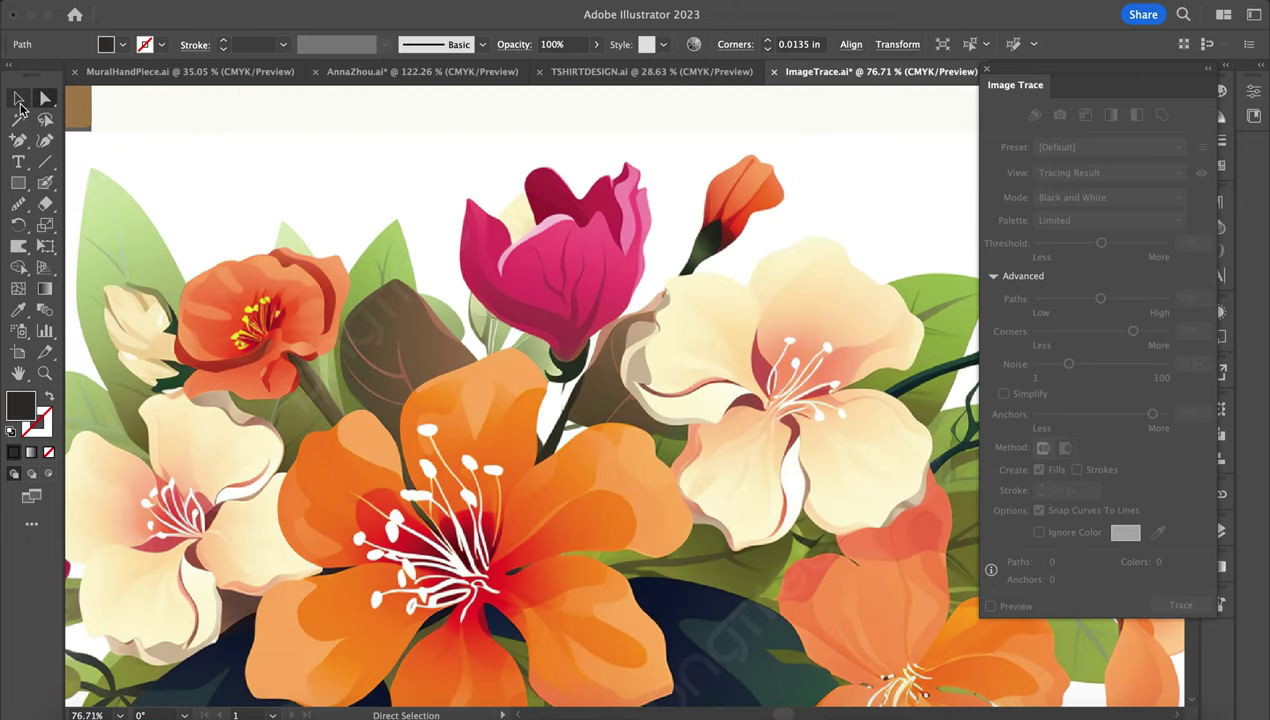
left_click(406, 357)
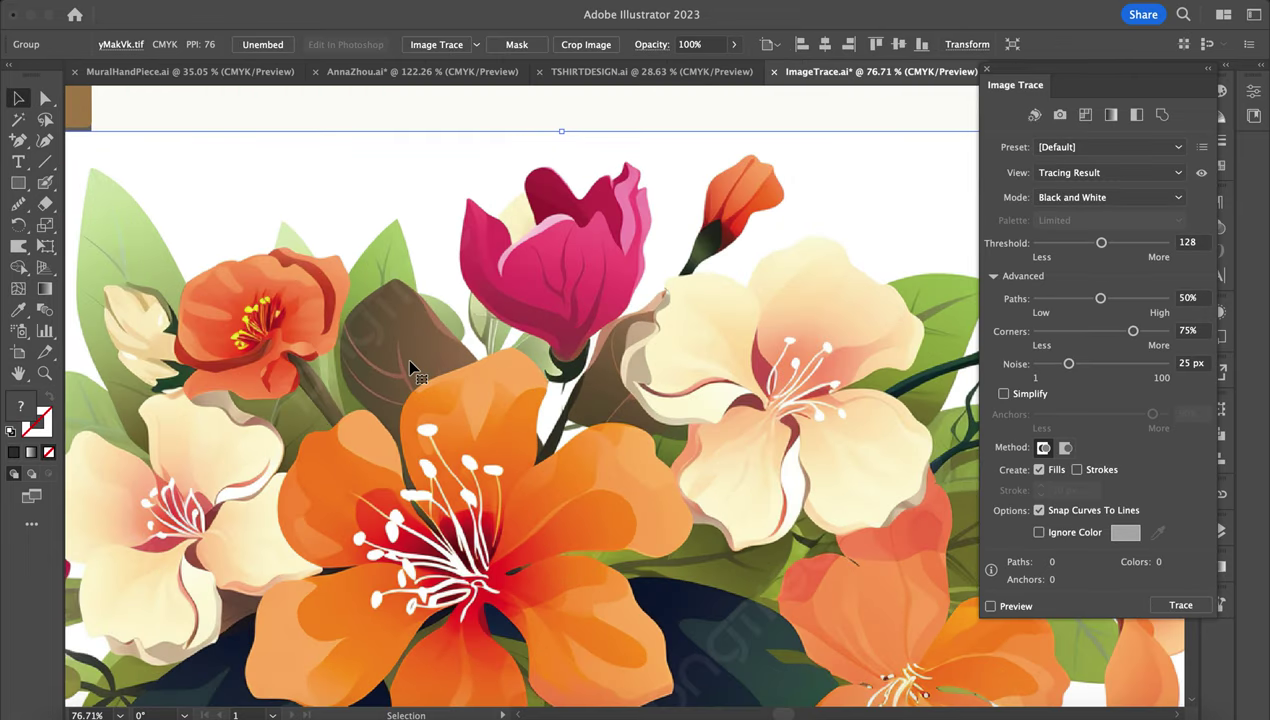
Zoom and pan around the untraced flower bouquet image to inspect it.
scroll(408, 362, "down", 1)
scroll(410, 368, "down", 3)
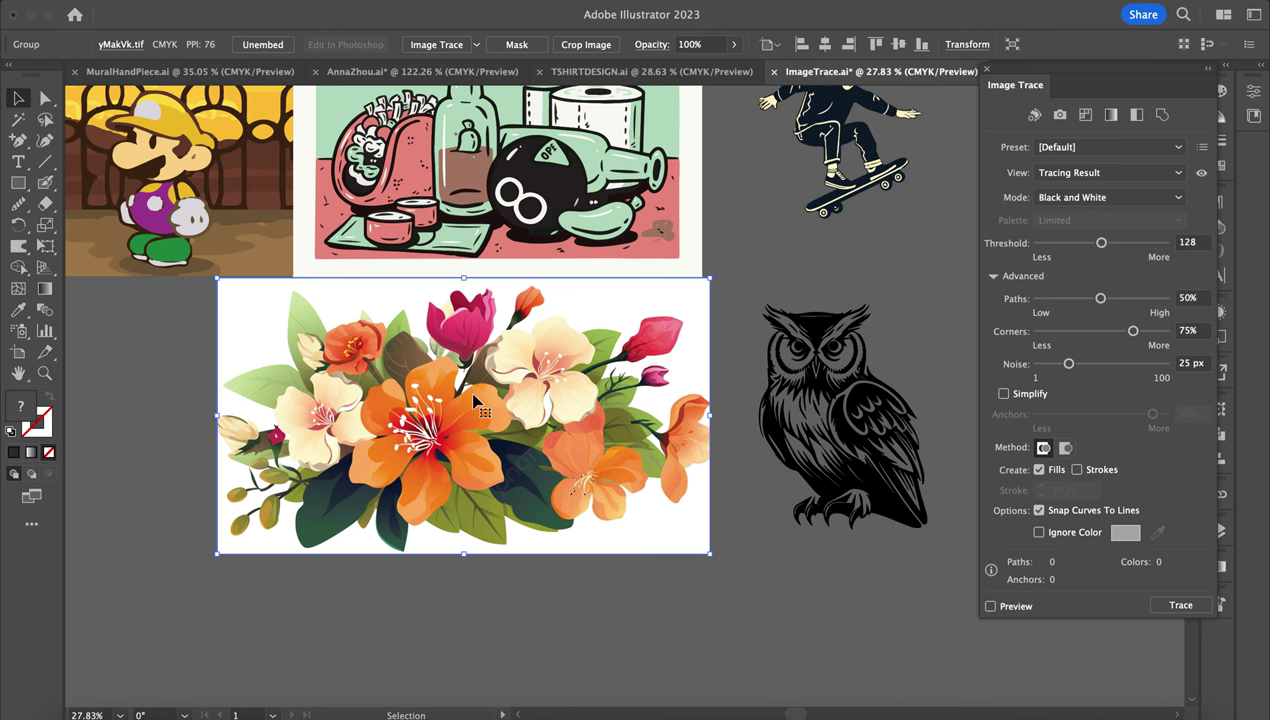
scroll(458, 370, "up", 4)
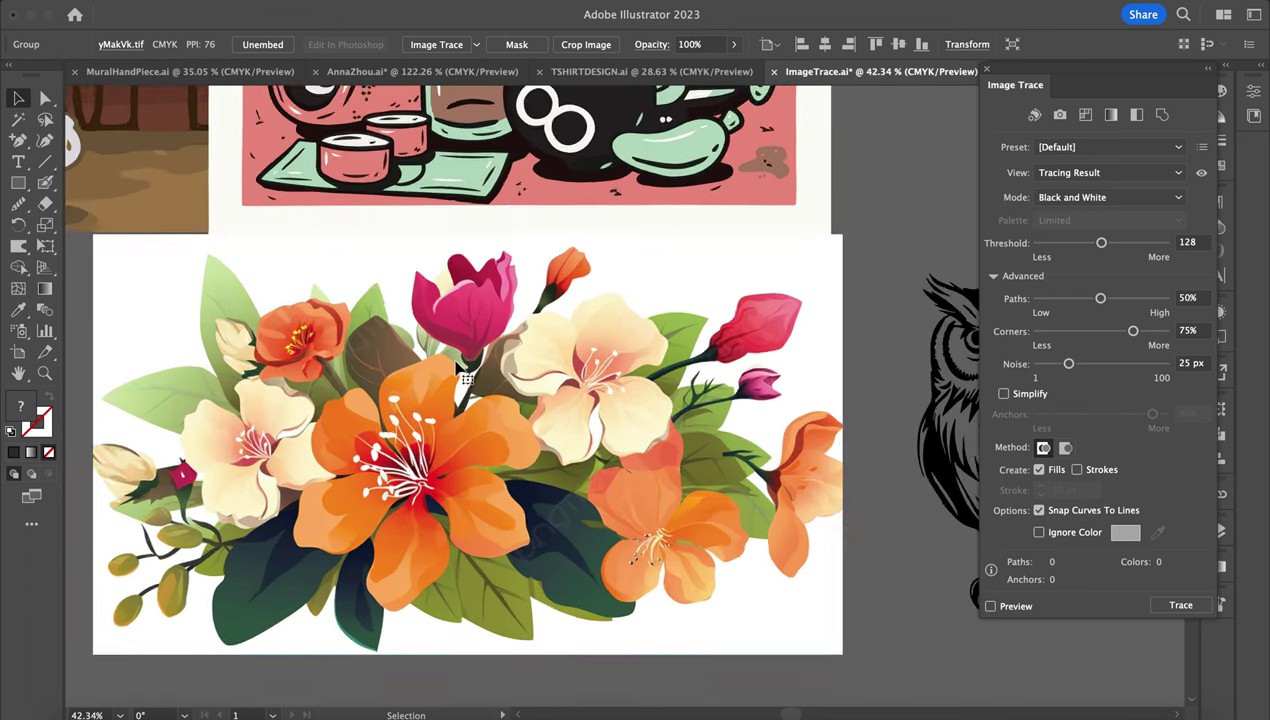
scroll(424, 388, "down", 1)
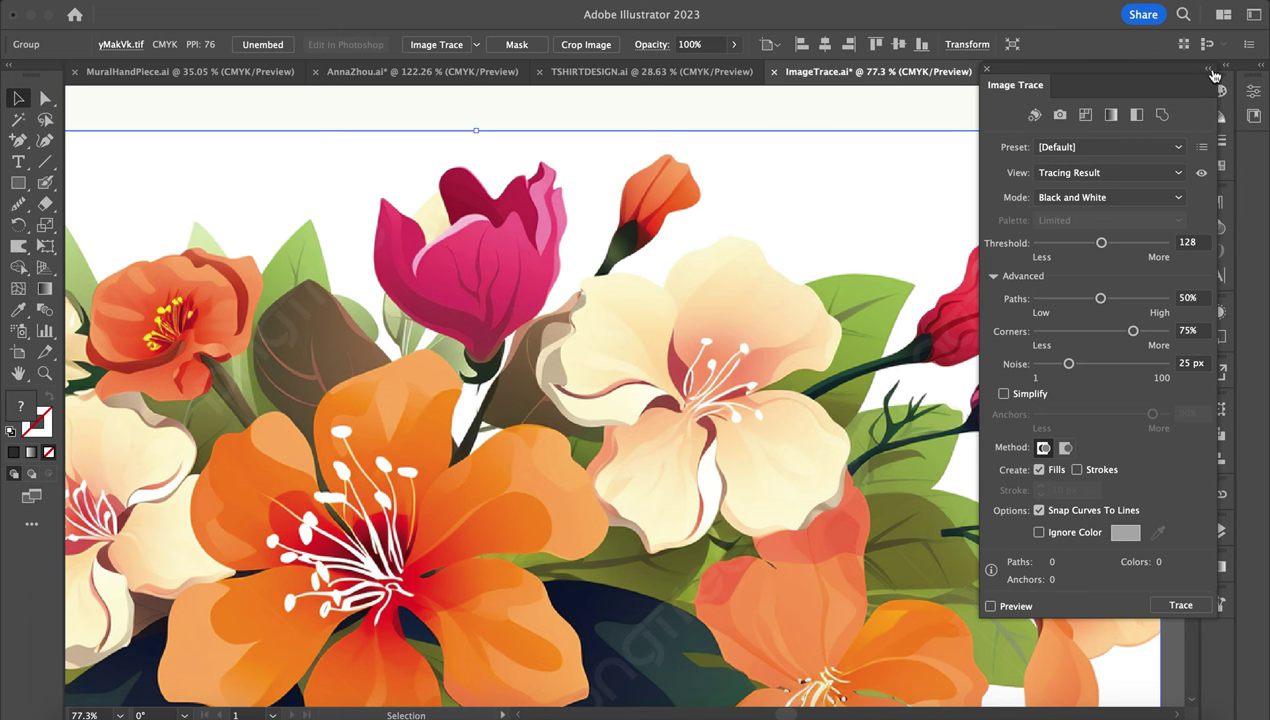
scroll(668, 345, "down", 3)
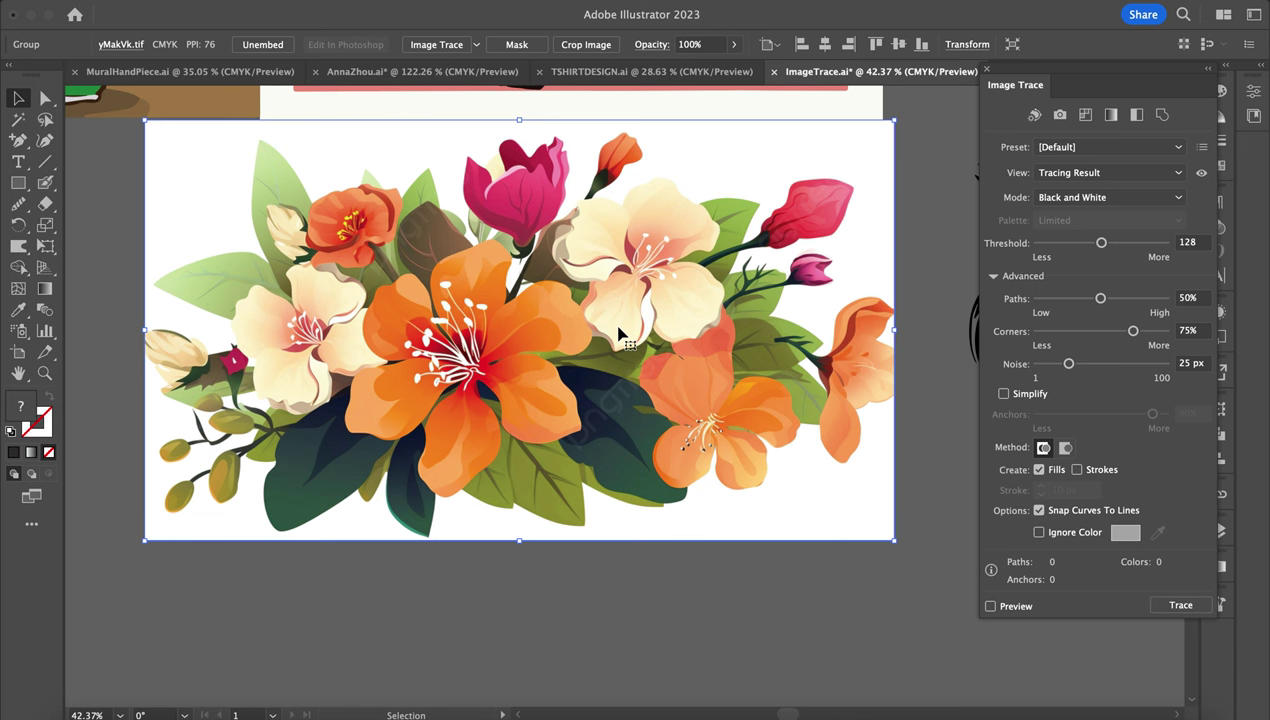
scroll(618, 332, "down", 1)
scroll(618, 332, "right", 1)
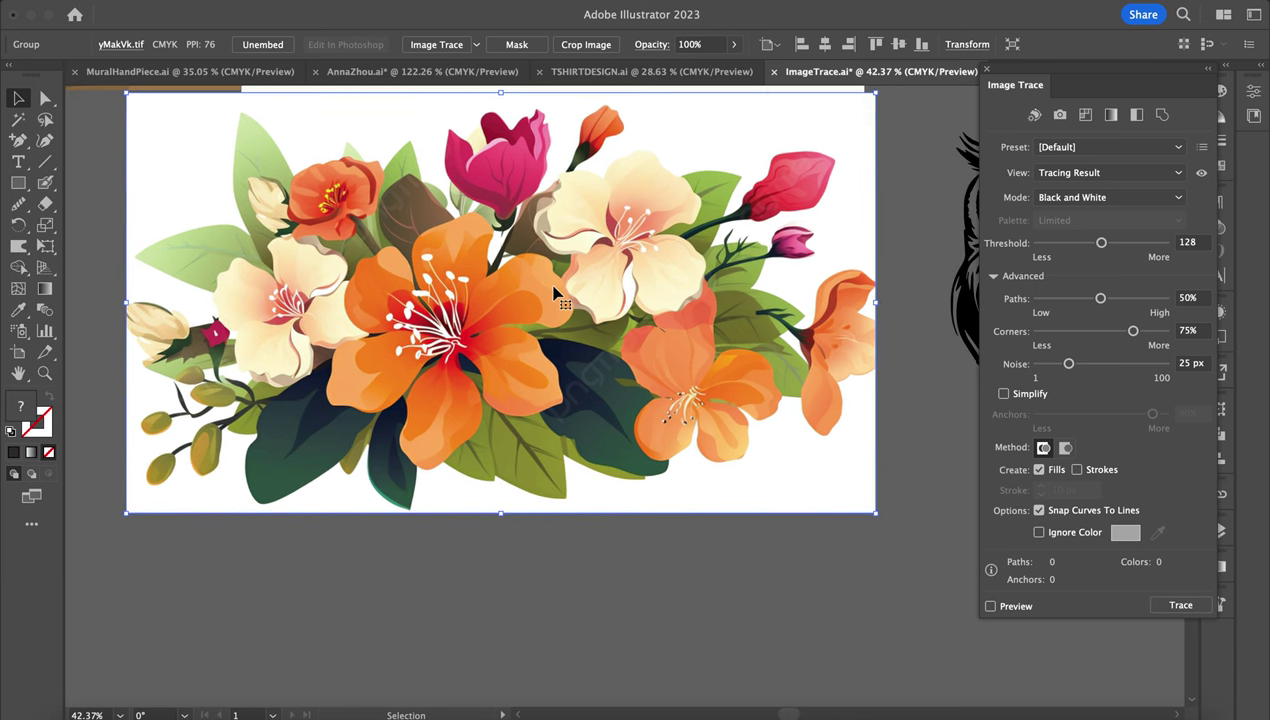
scroll(556, 292, "up", 4)
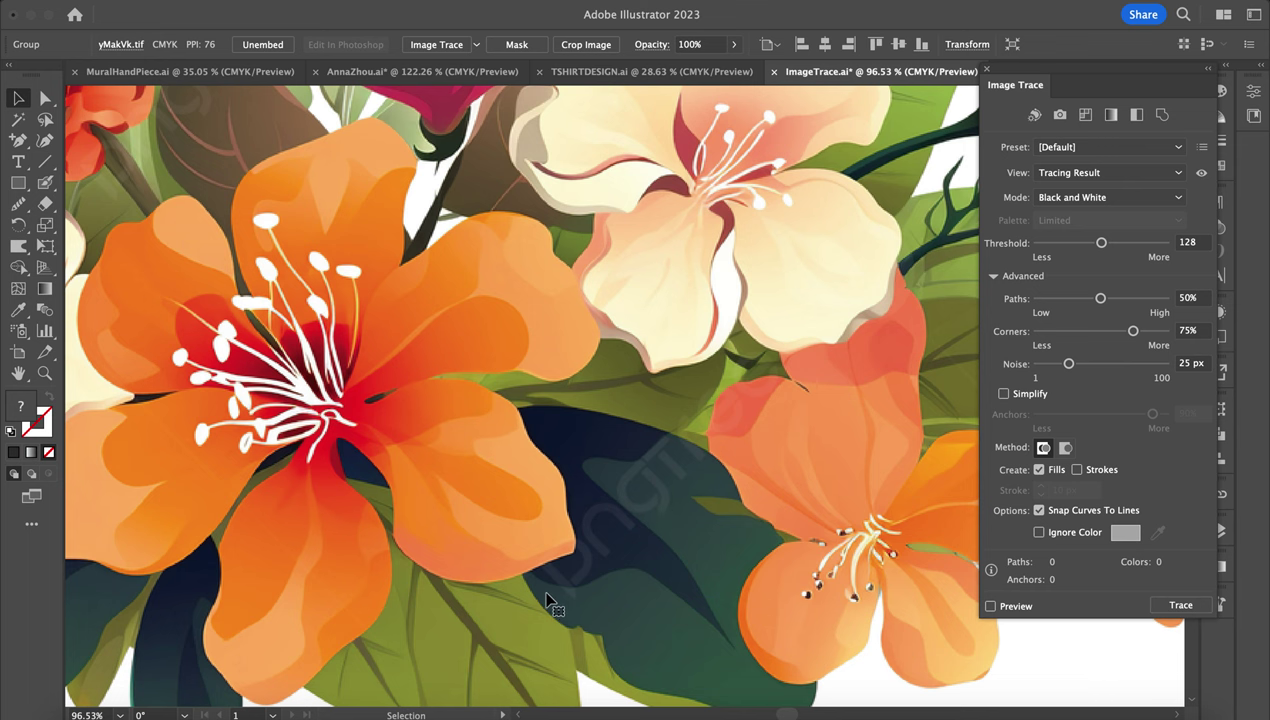
scroll(630, 524, "down", 2)
scroll(622, 522, "up", 2)
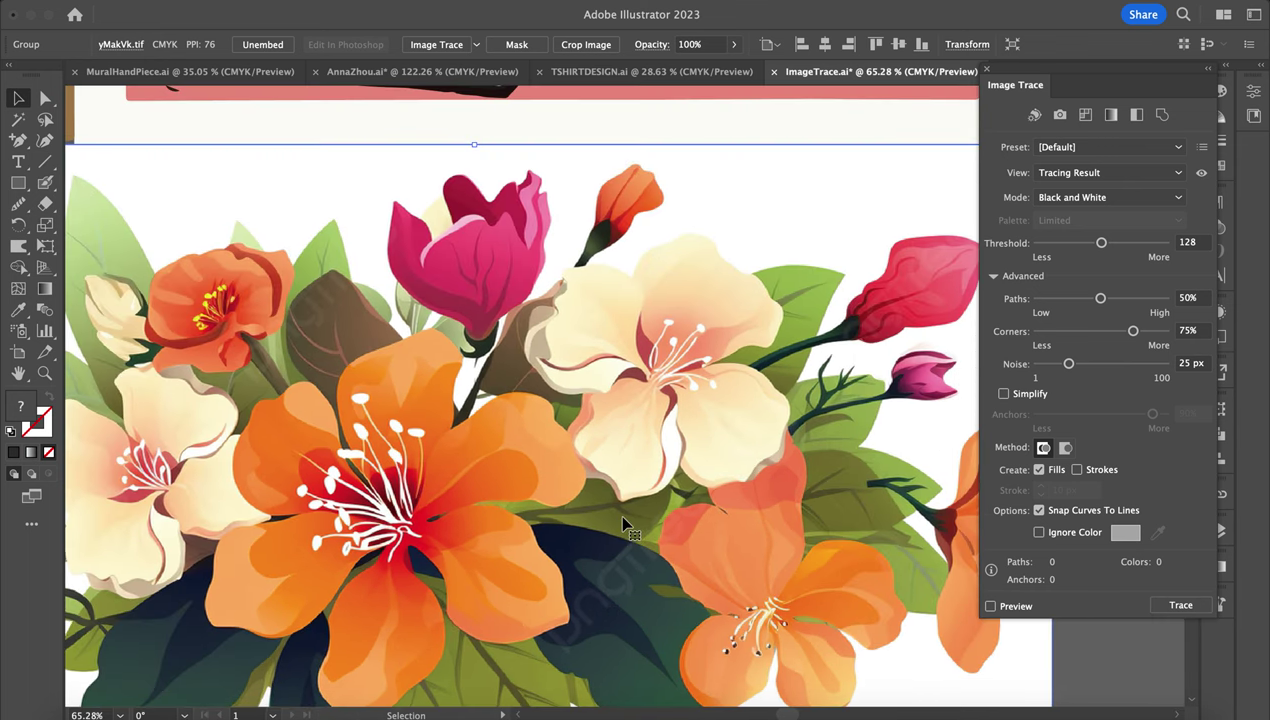
scroll(622, 522, "down", 1)
Switch the bouquet trace to Color, try Auto-Color, then apply the High Color preset.
left_click(1090, 197)
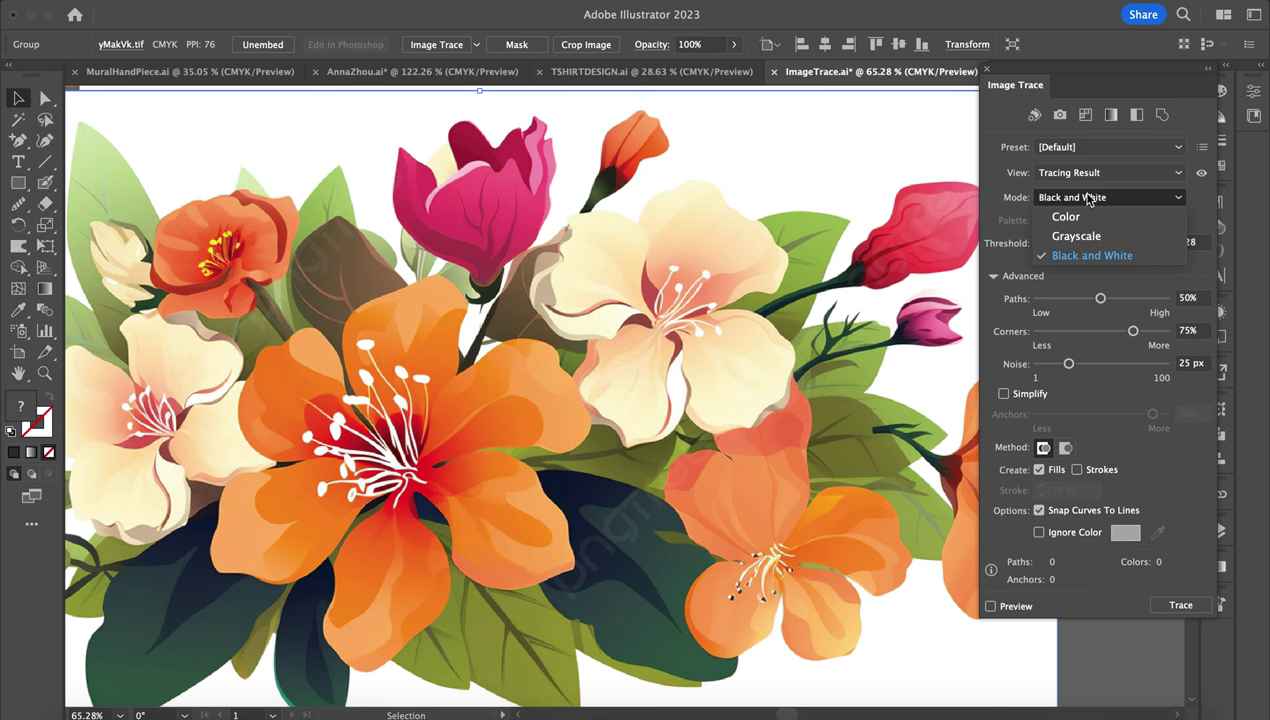
left_click(1066, 217)
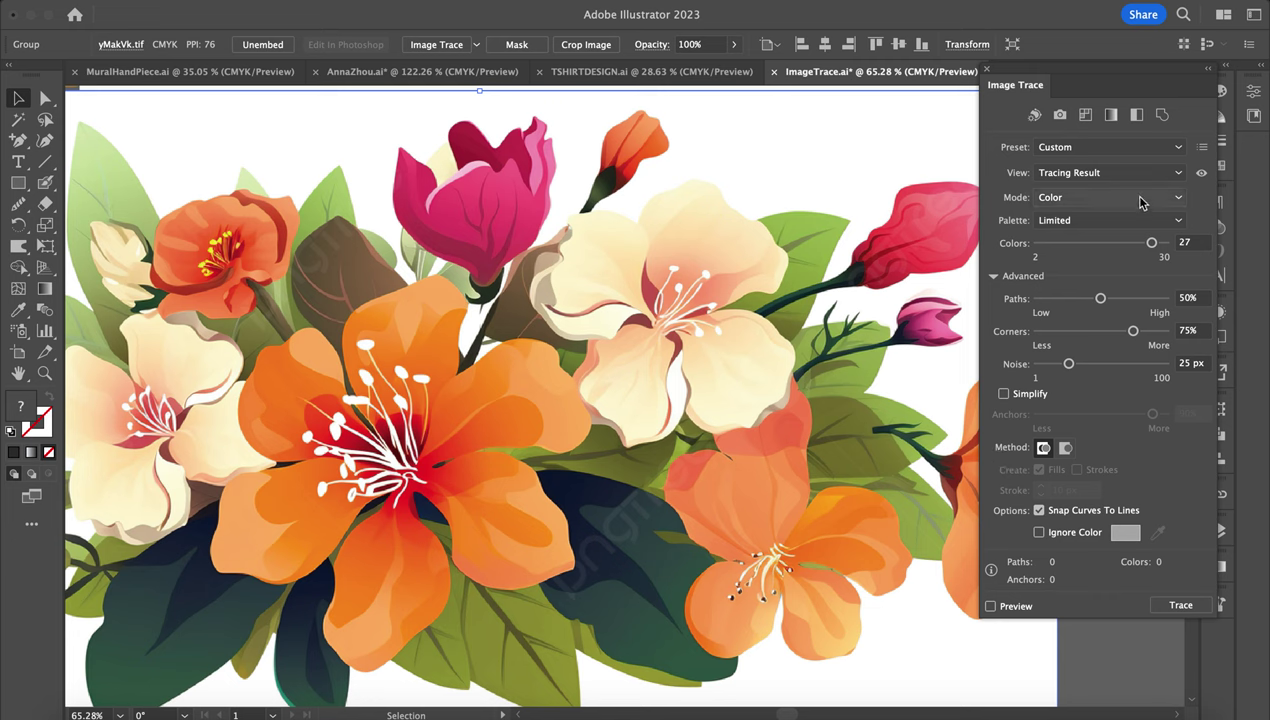
left_click(1033, 117)
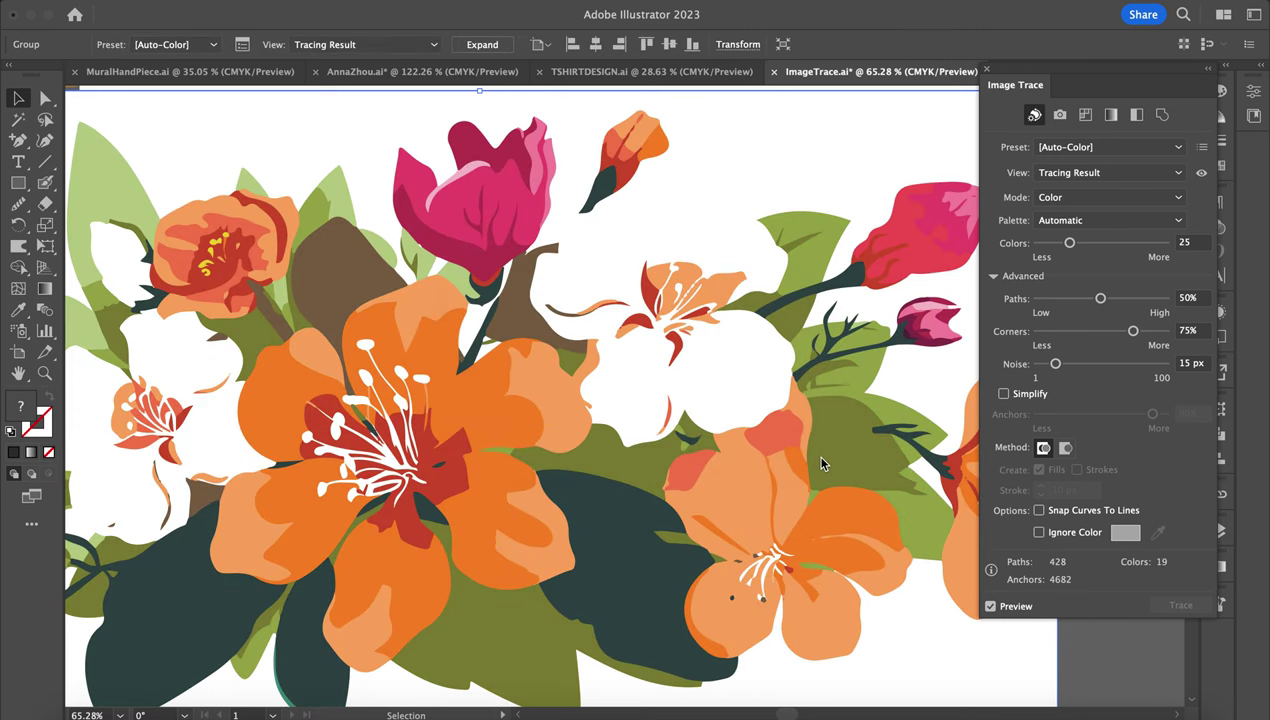
left_click(1060, 115)
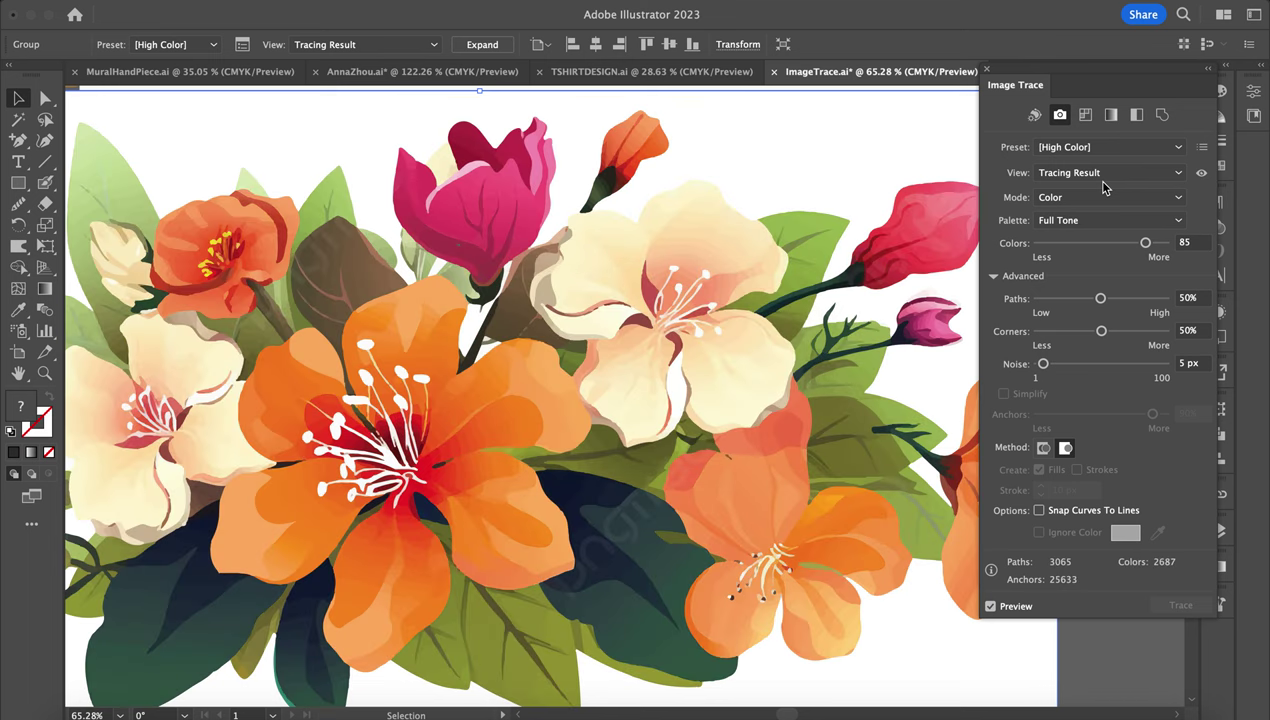
Zoom in closely on the High Color trace to inspect the stamens and peach petals.
scroll(712, 313, "down", 3)
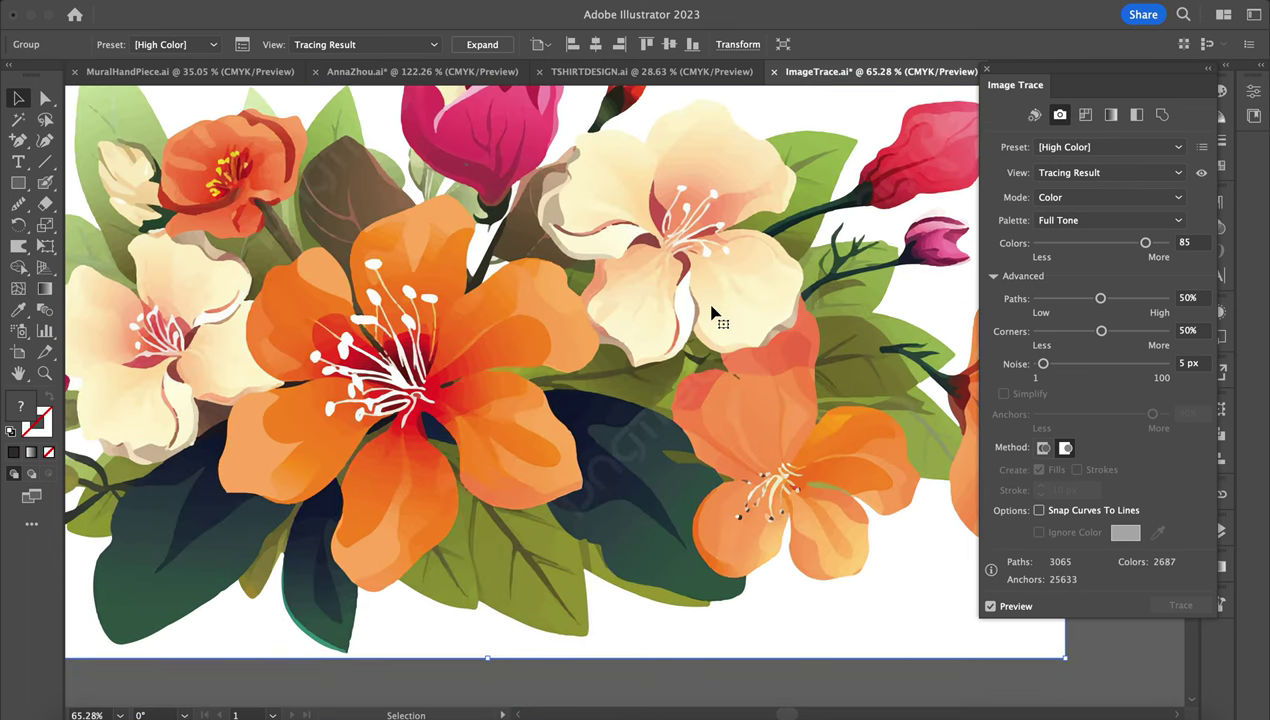
scroll(712, 313, "up", 3)
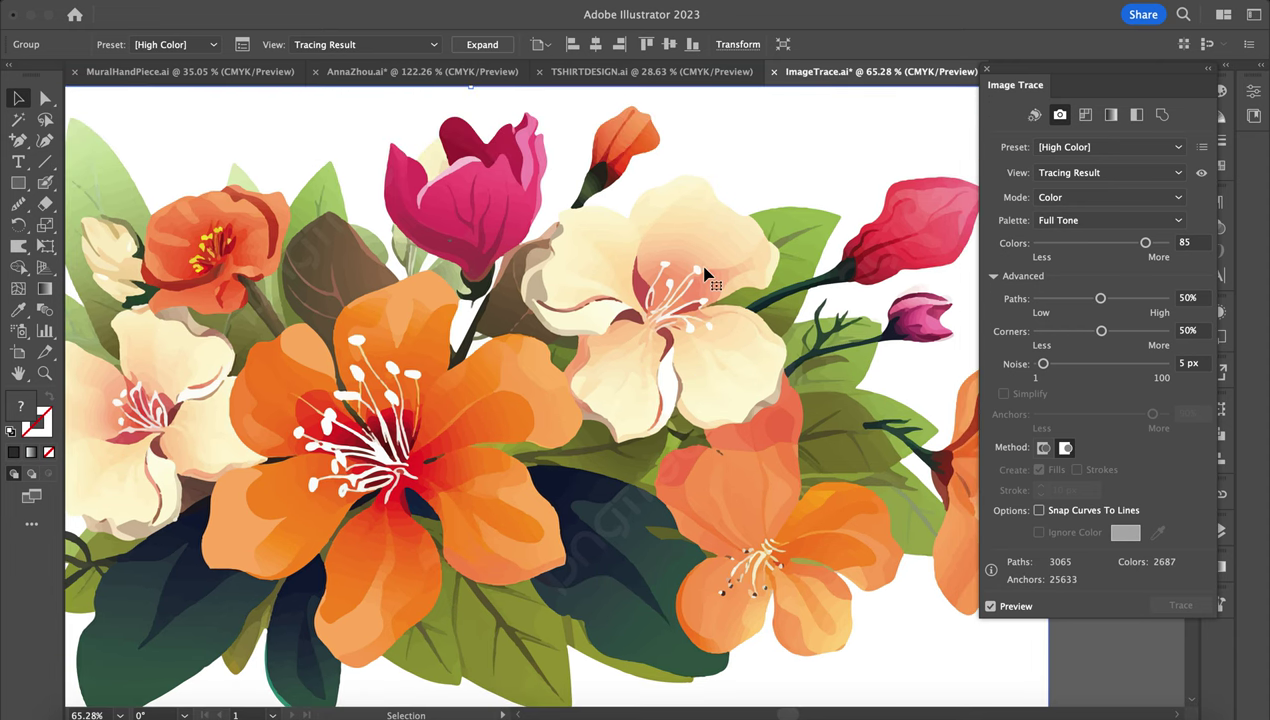
scroll(705, 273, "up", 2)
scroll(705, 273, "up", 2)
scroll(705, 273, "up", 5)
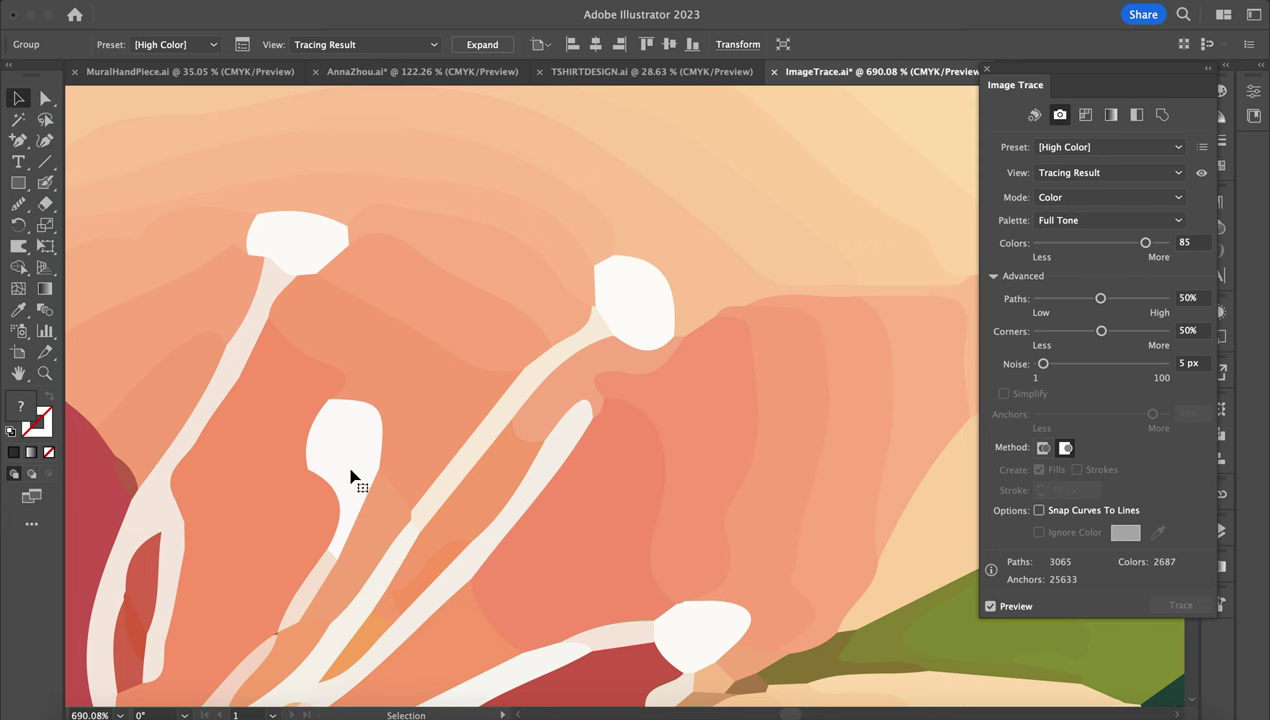
scroll(521, 220, "down", 2)
scroll(521, 220, "down", 2)
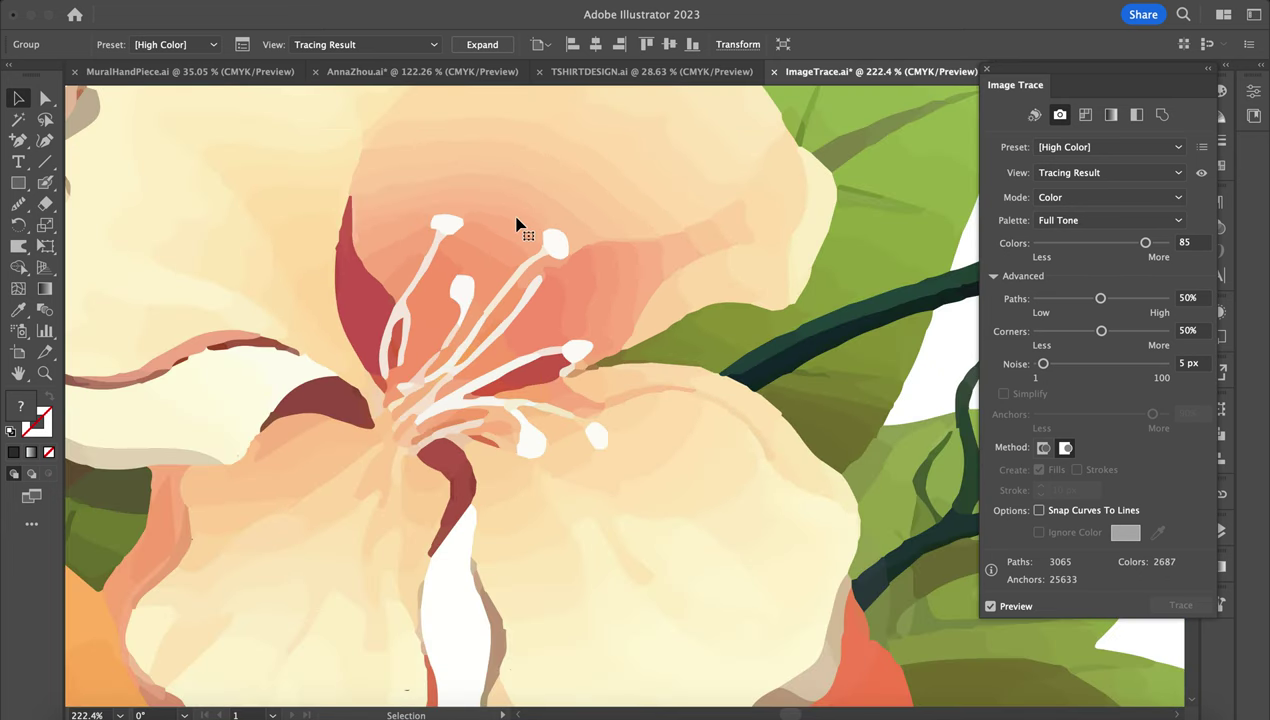
scroll(516, 222, "up", 2)
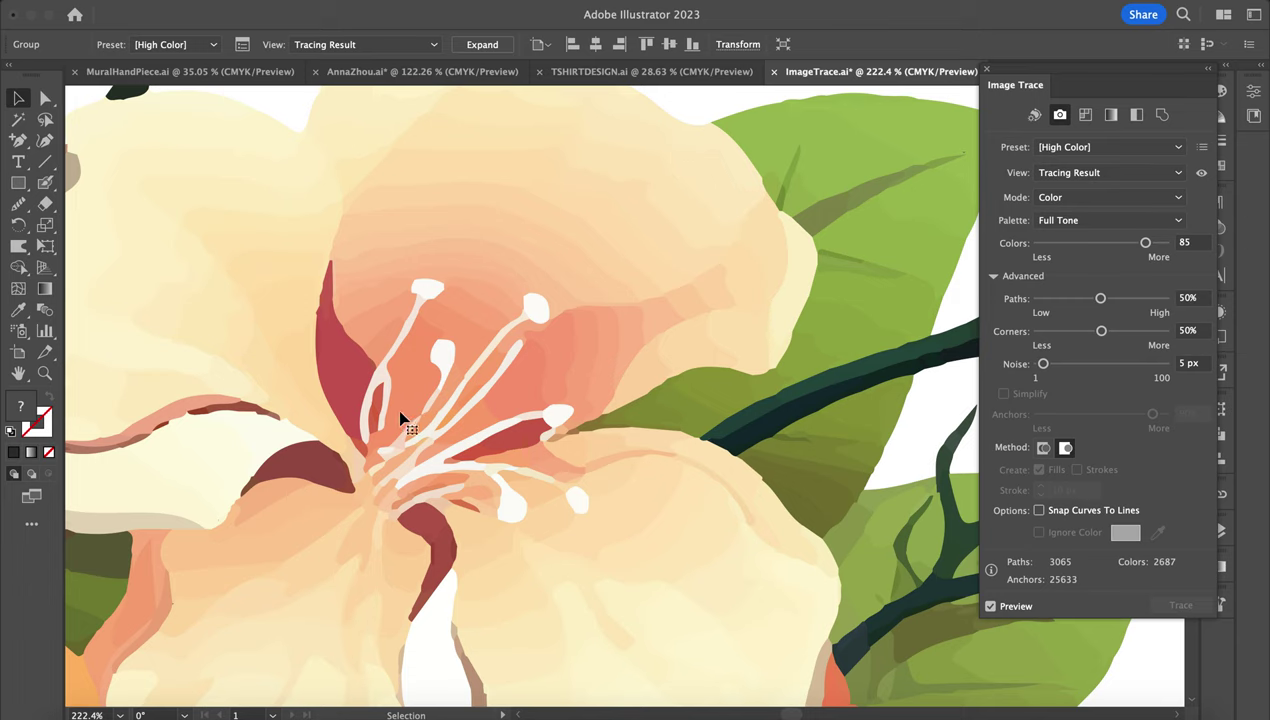
scroll(468, 298, "up", 6)
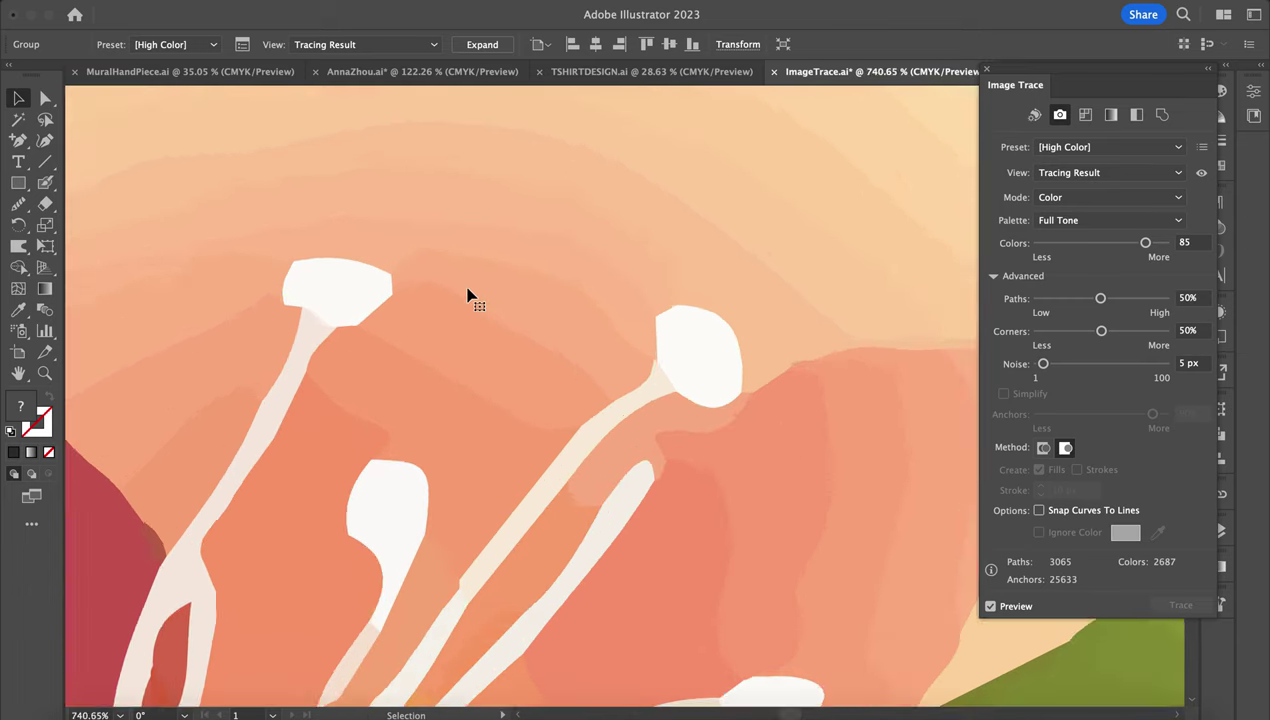
scroll(468, 298, "up", 2)
left_click(45, 98)
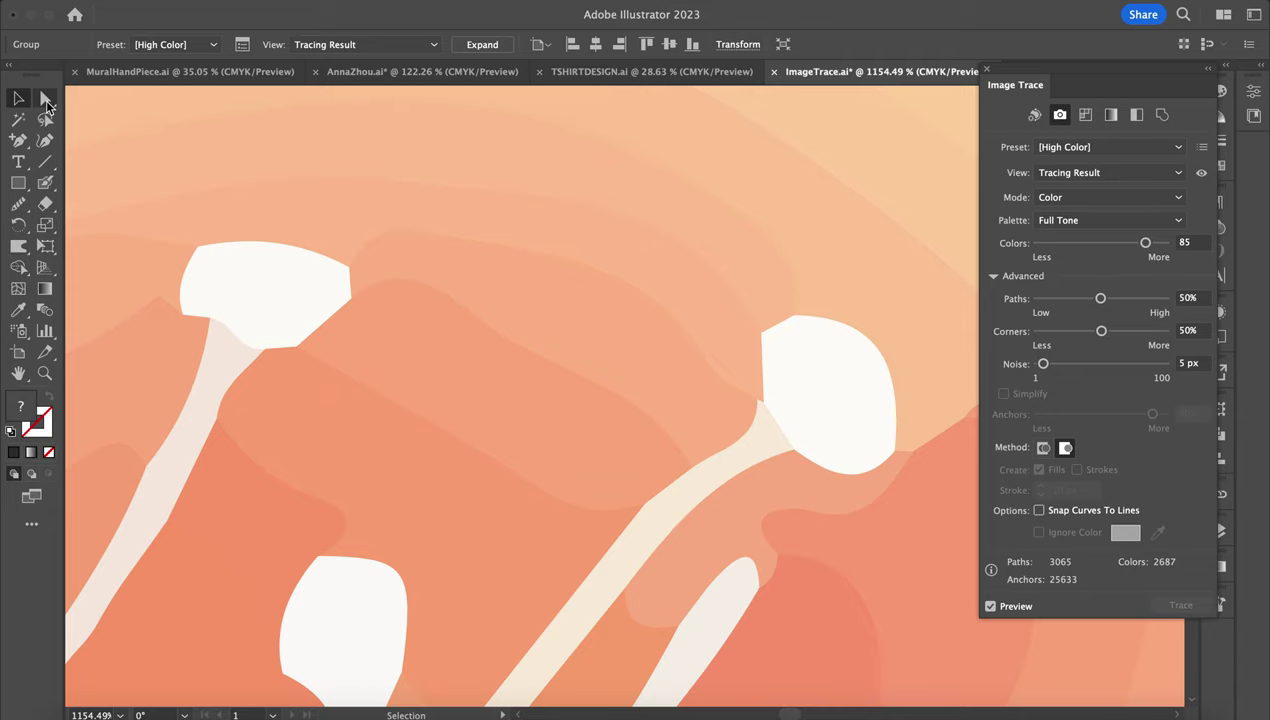
Expand the bouquet's High Color trace into vector paths, check it, then deselect it.
left_click(484, 45)
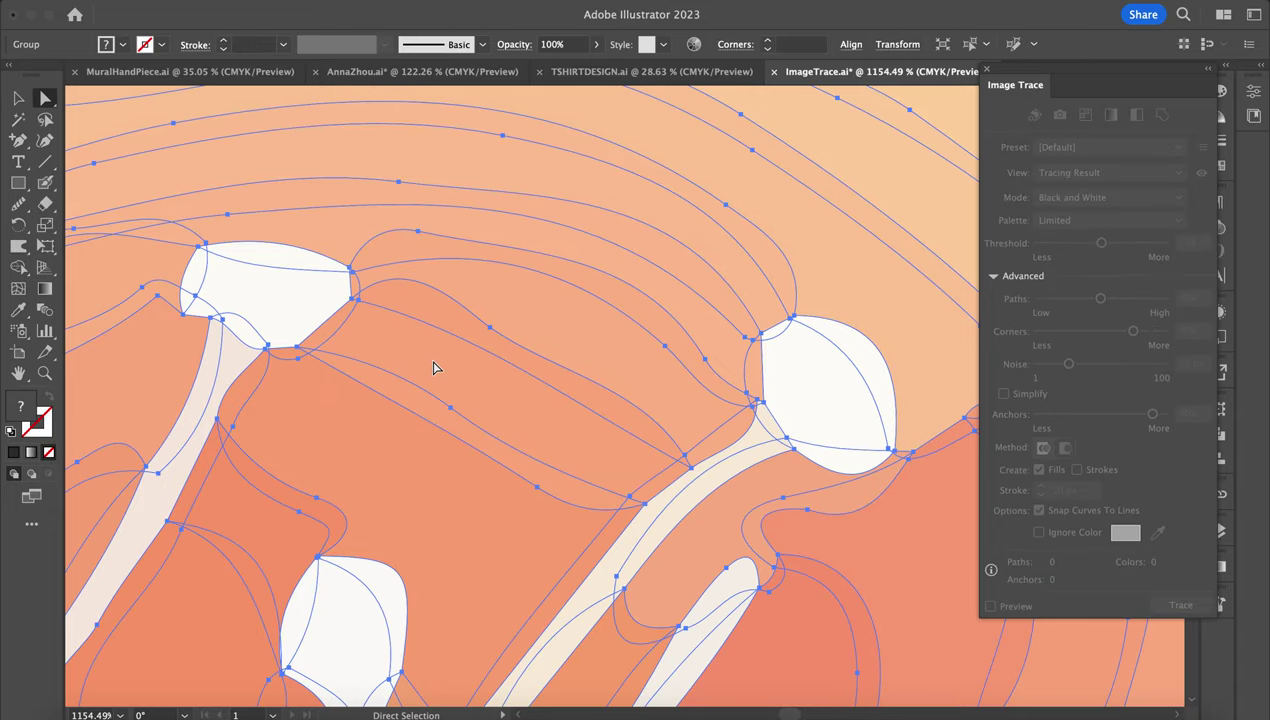
scroll(433, 368, "down", 12)
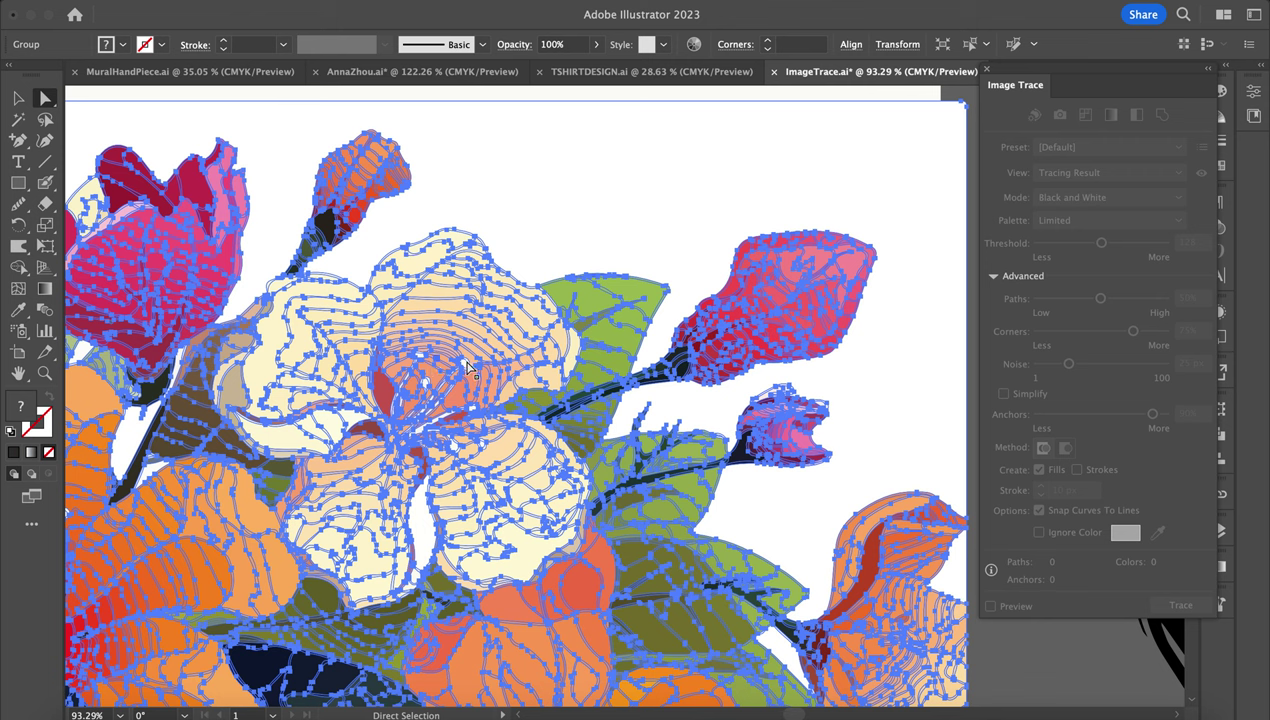
scroll(815, 405, "down", 6)
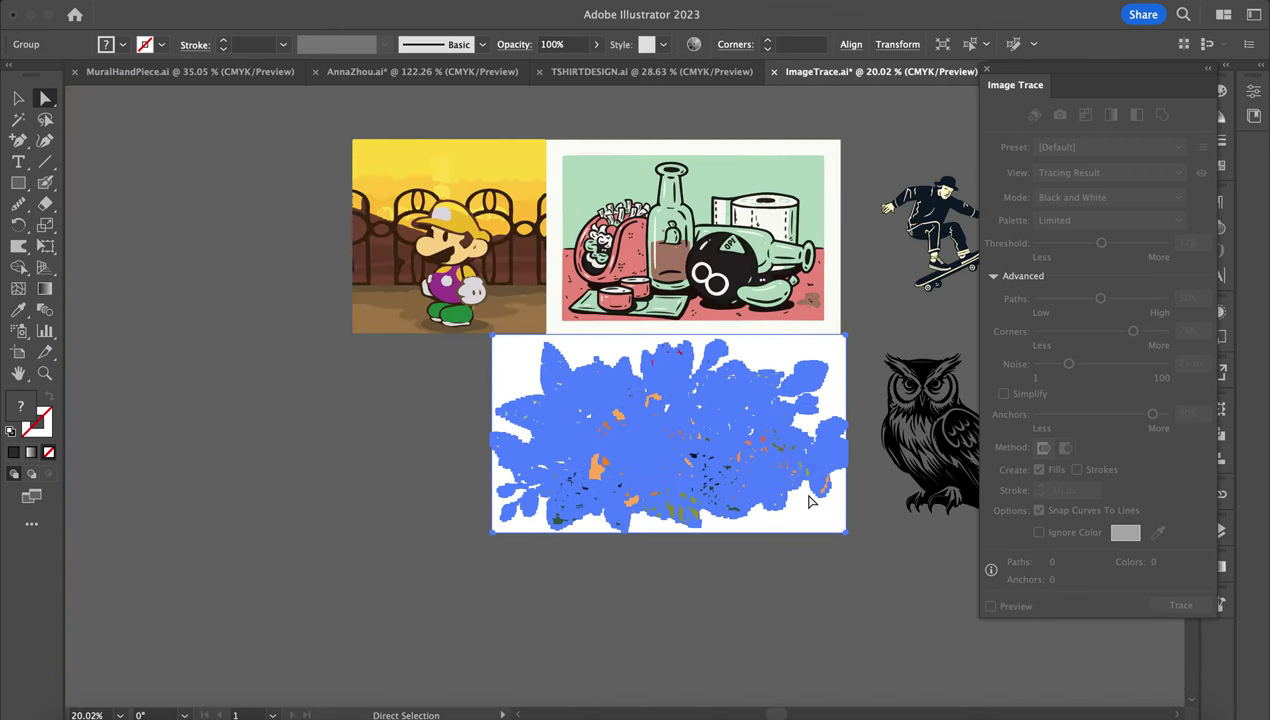
scroll(812, 503, "up", 4)
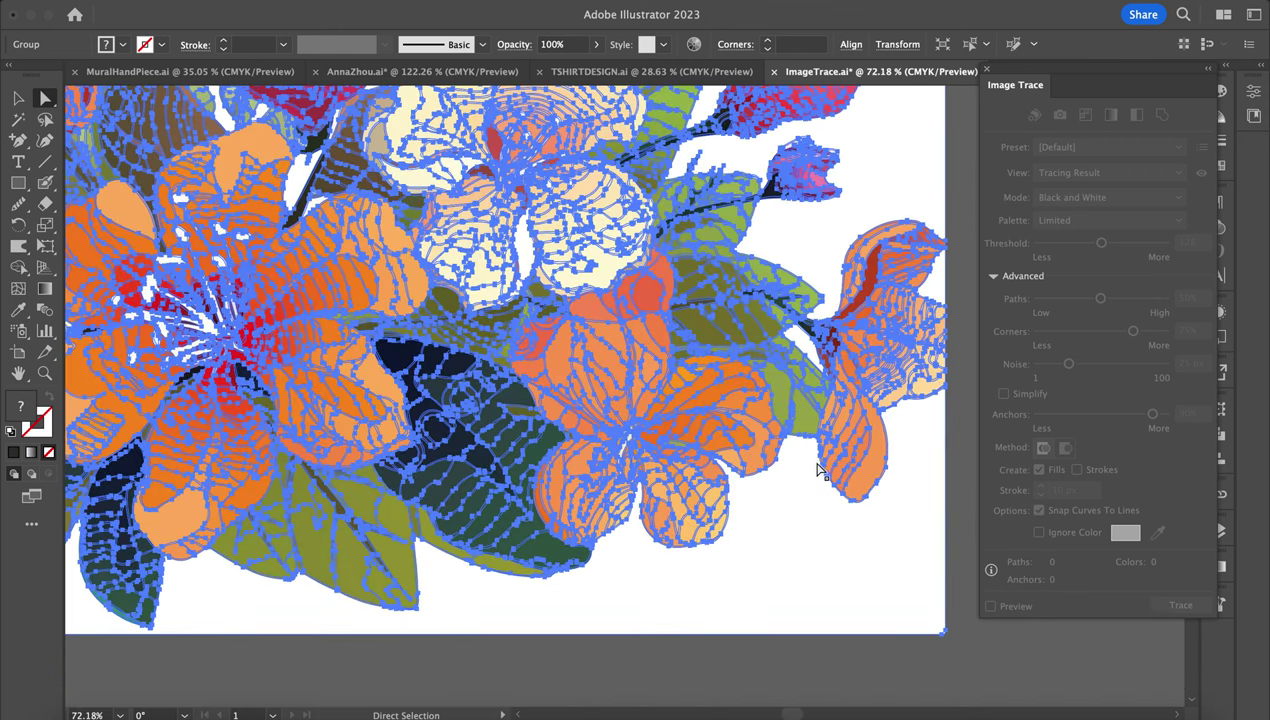
scroll(818, 467, "up", 3)
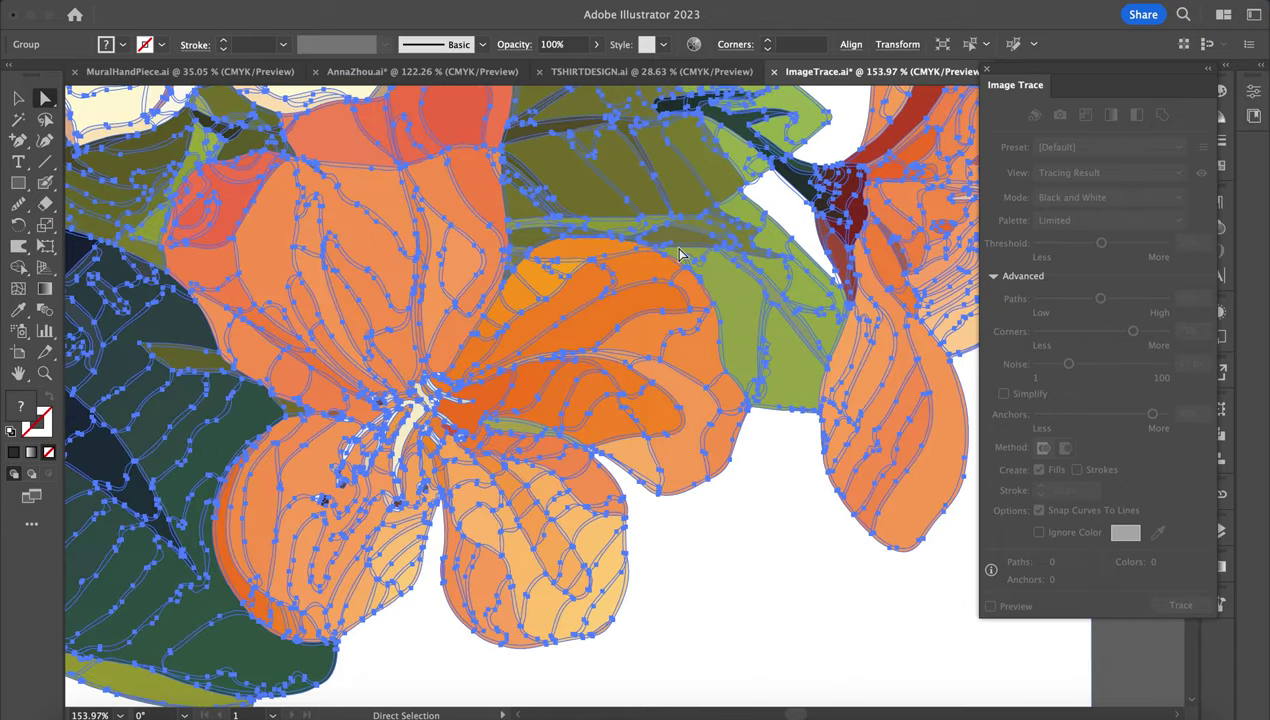
scroll(680, 255, "down", 5)
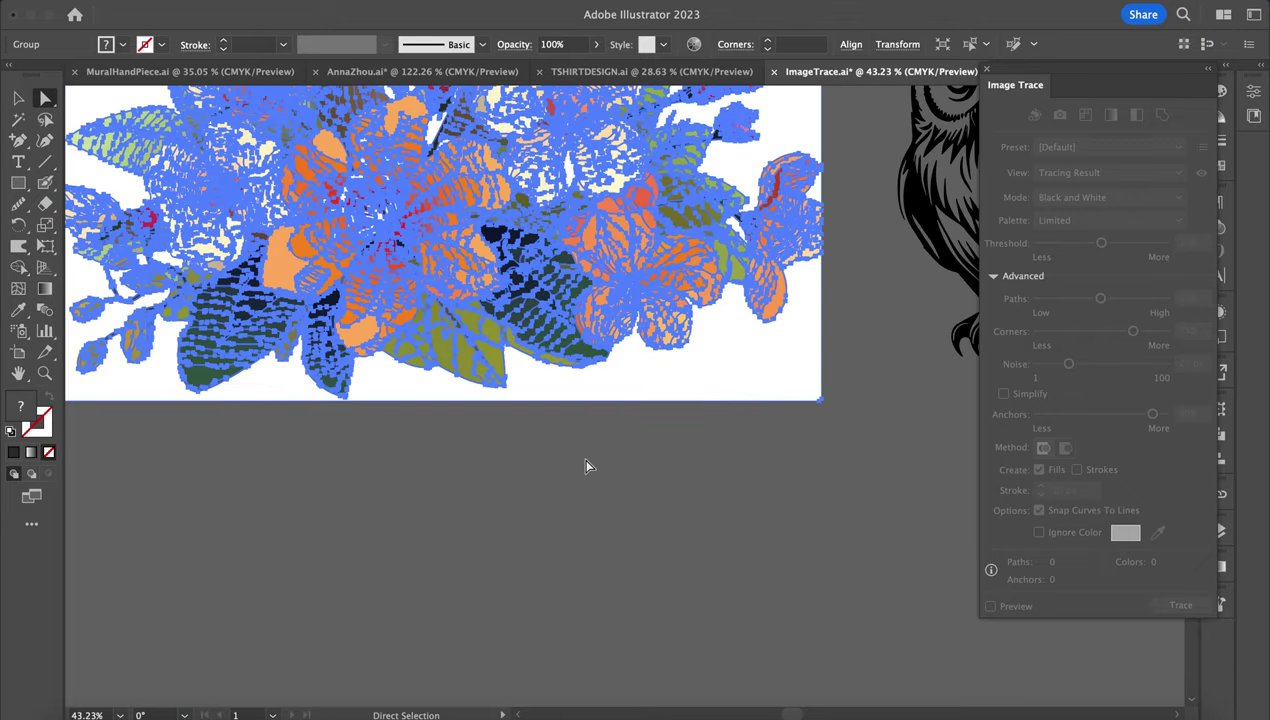
left_click(586, 466)
scroll(497, 280, "up", 2)
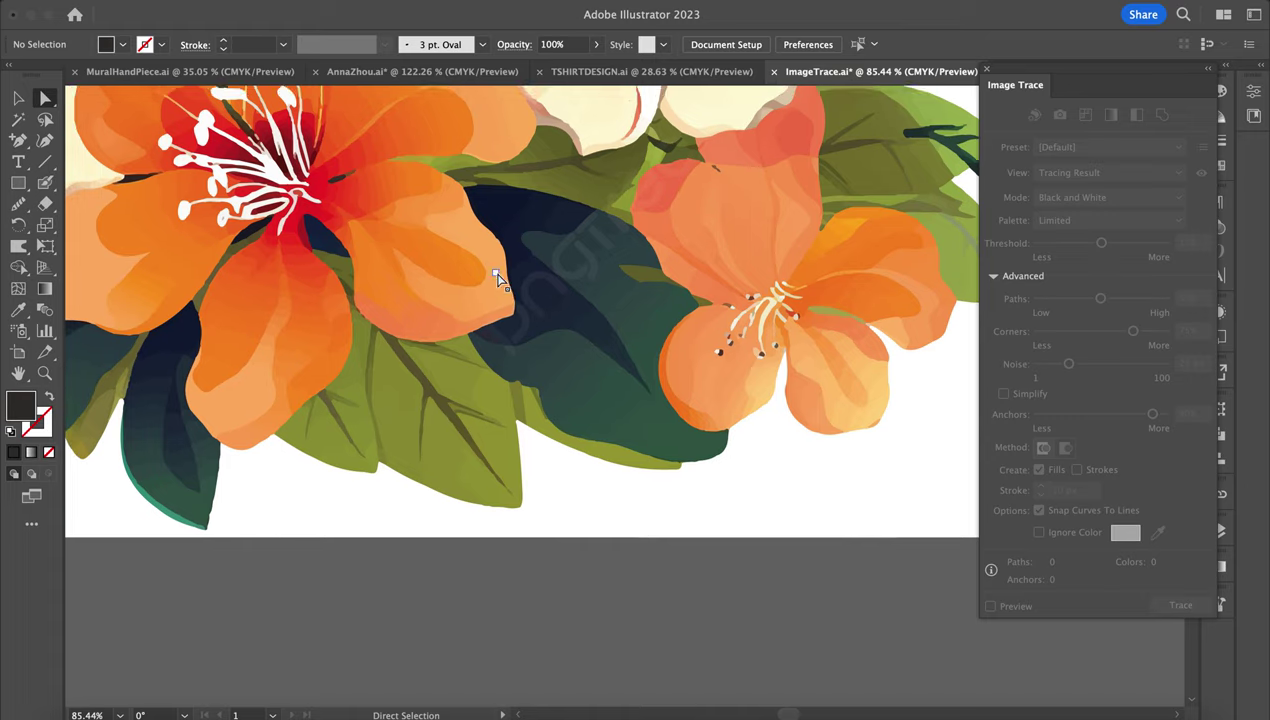
scroll(497, 280, "up", 3)
scroll(362, 298, "up", 2)
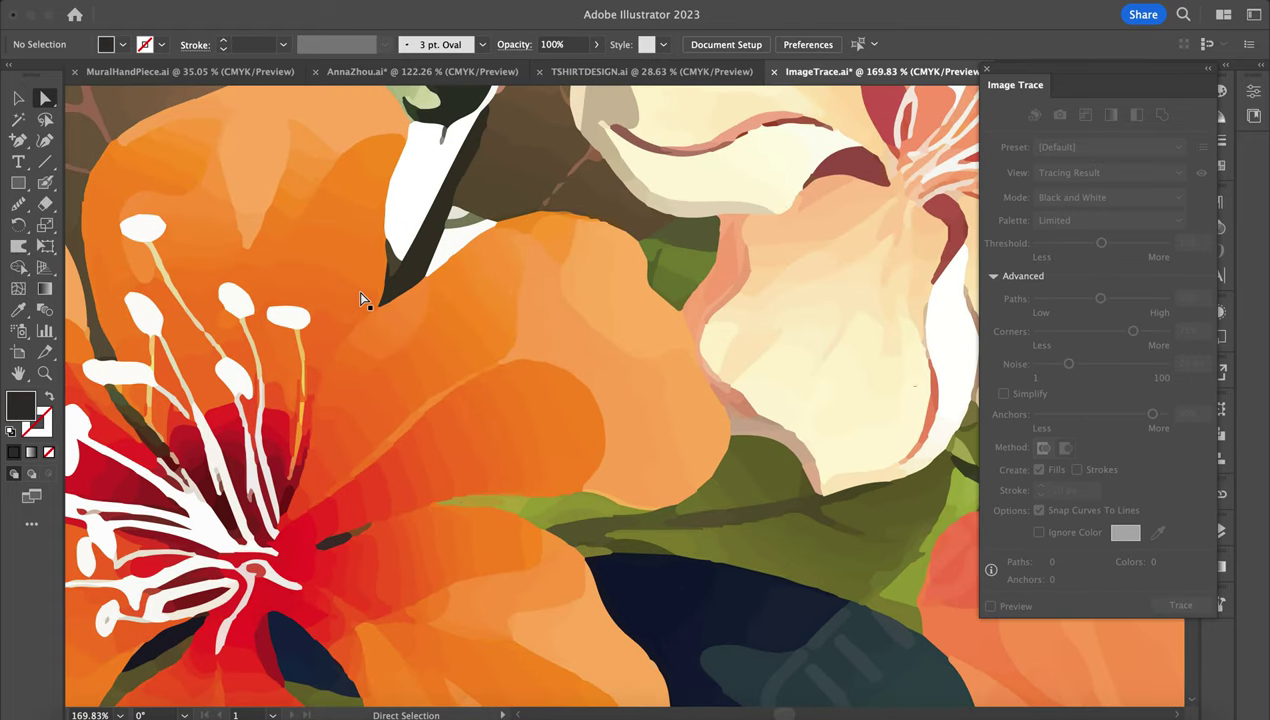
scroll(356, 297, "up", 1)
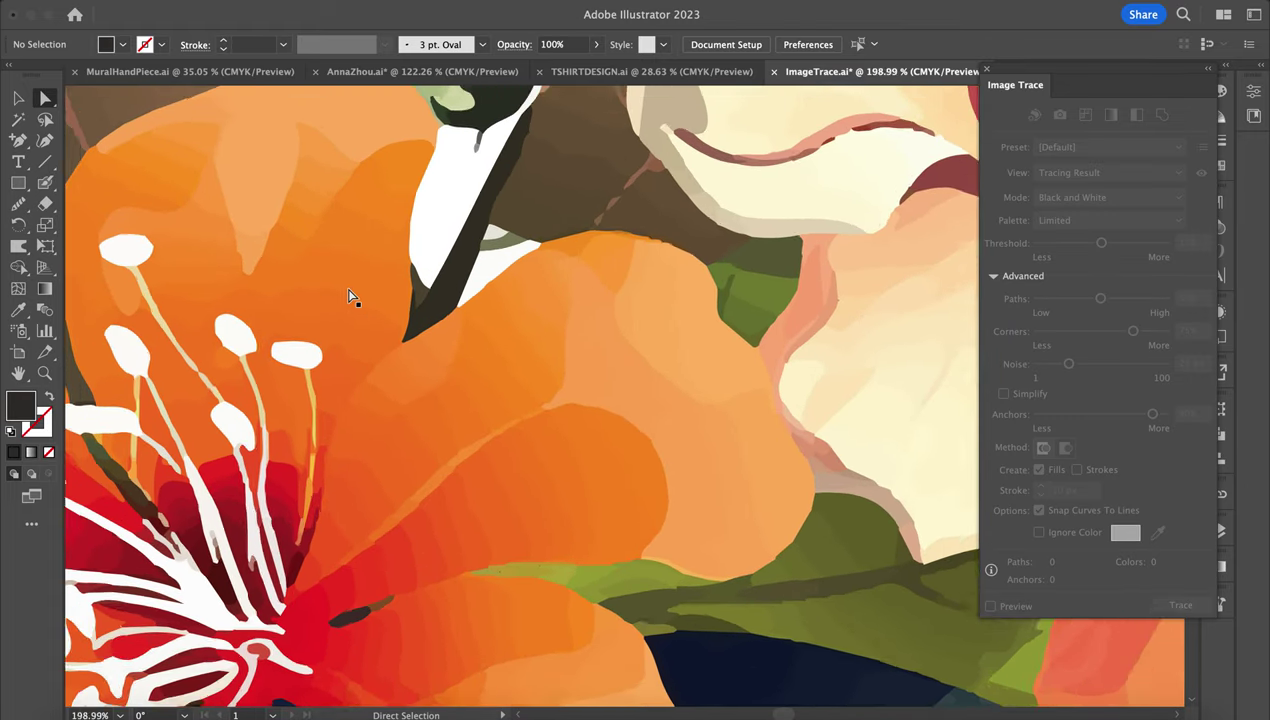
scroll(350, 296, "down", 3)
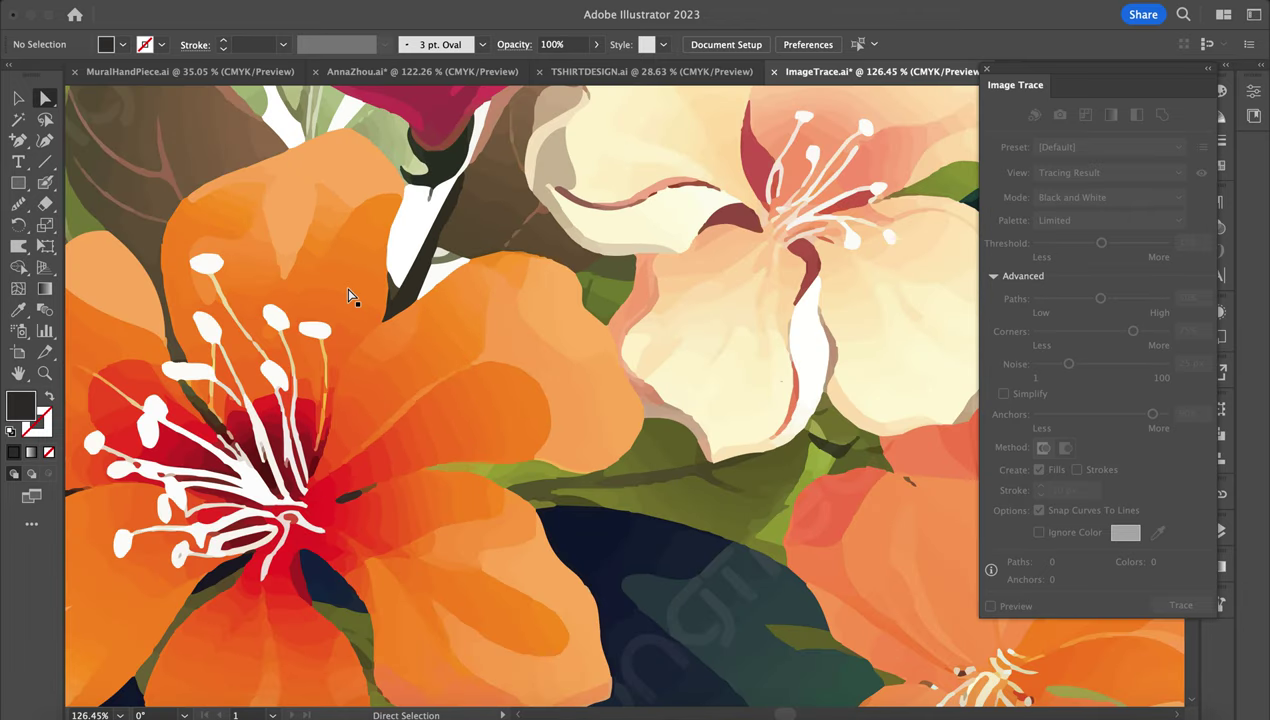
scroll(305, 278, "up", 4)
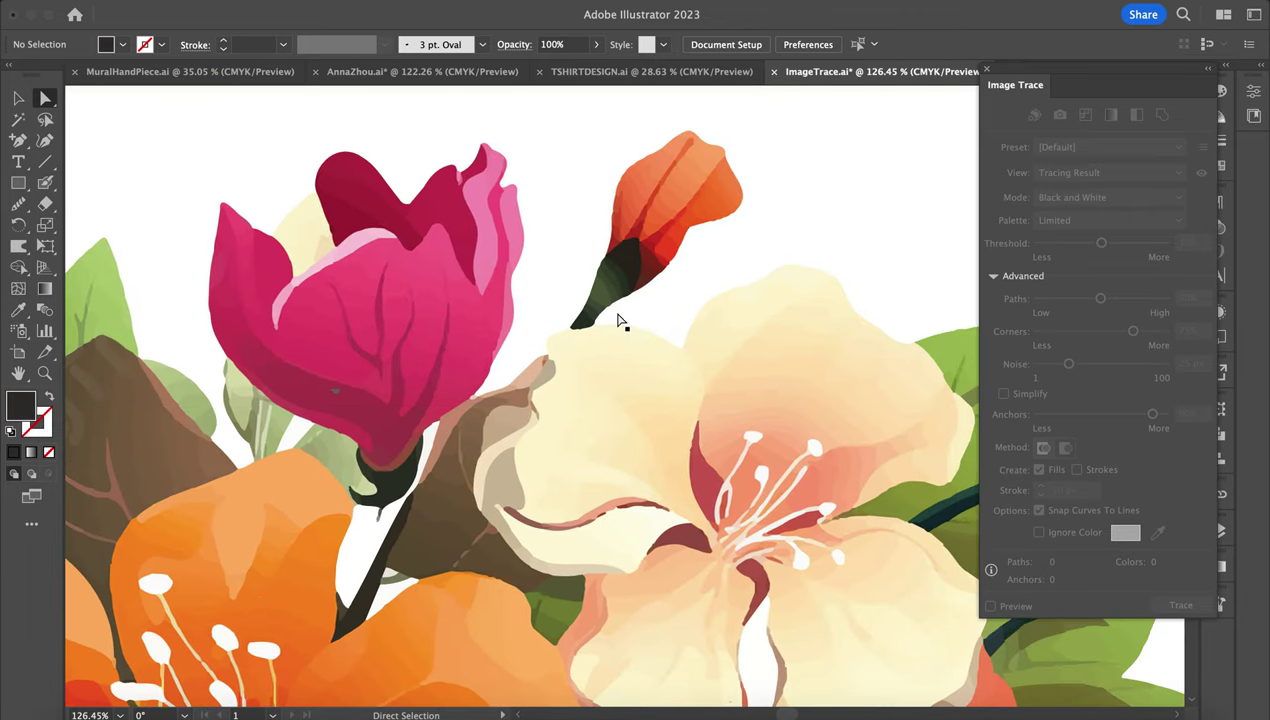
scroll(617, 320, "down", 1)
scroll(617, 320, "down", 3)
scroll(533, 450, "up", 4)
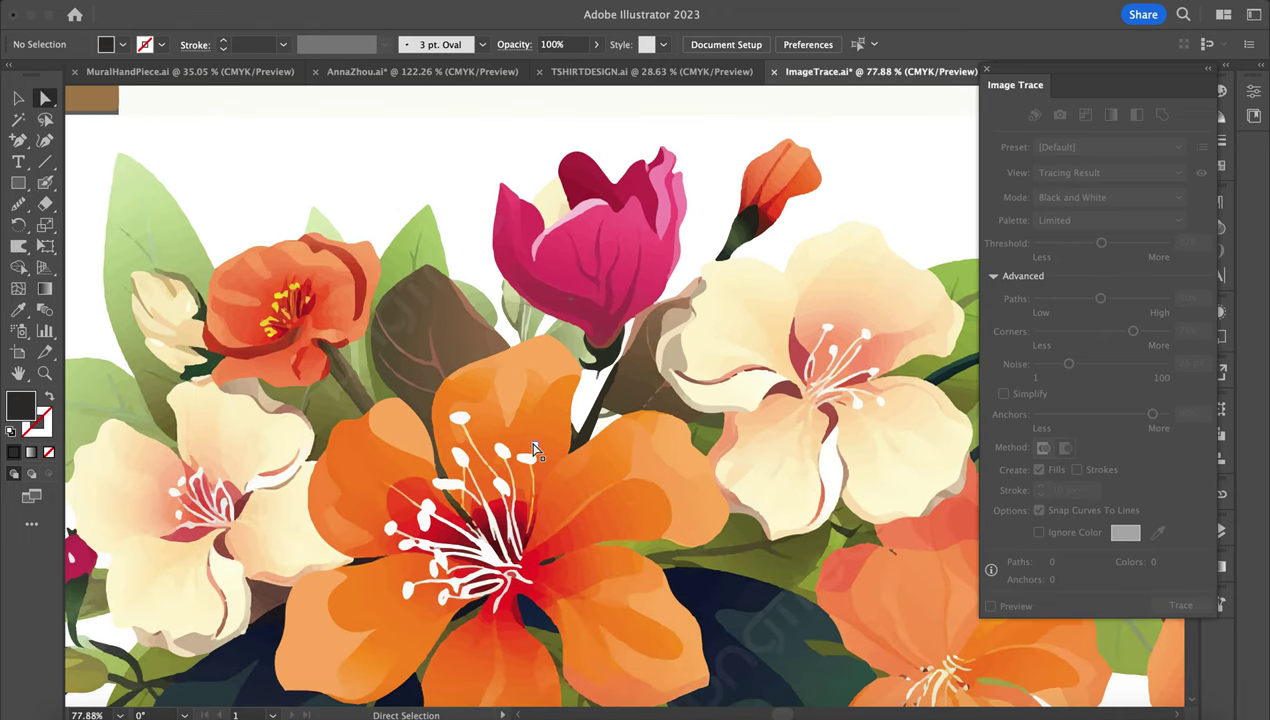
scroll(533, 450, "down", 2)
scroll(533, 450, "left", 5)
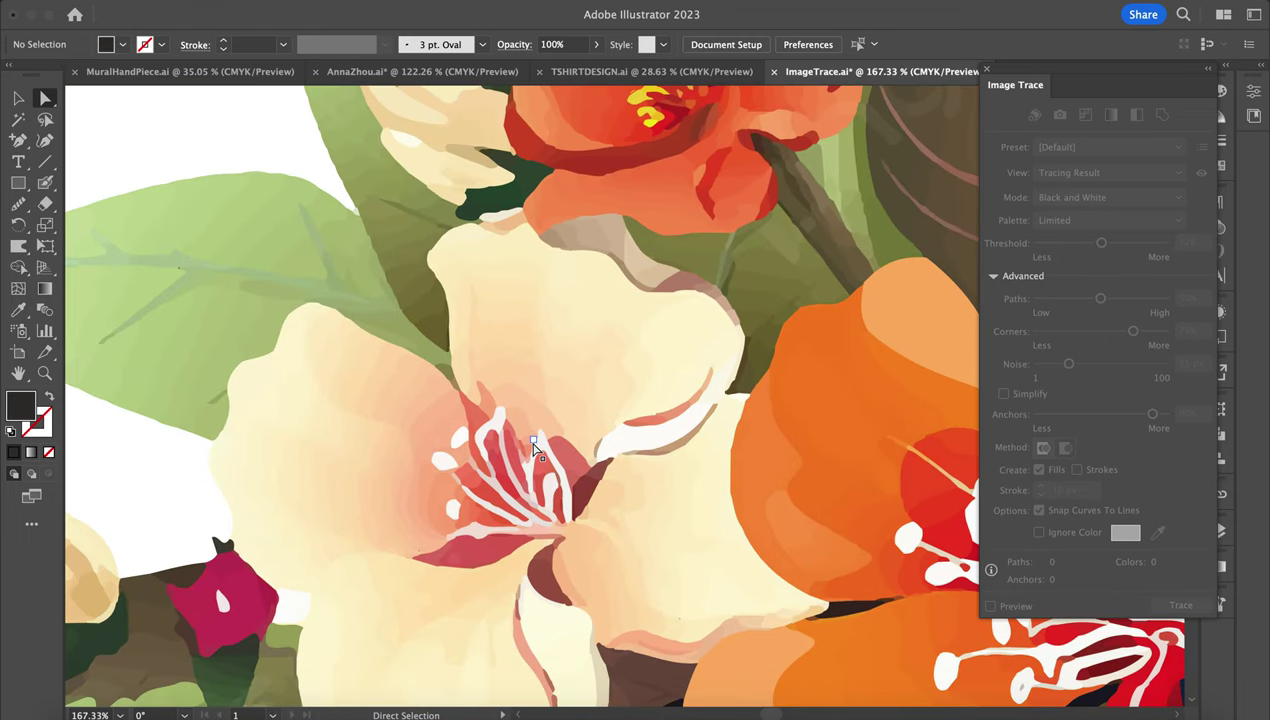
scroll(525, 455, "down", 2)
scroll(520, 458, "down", 4)
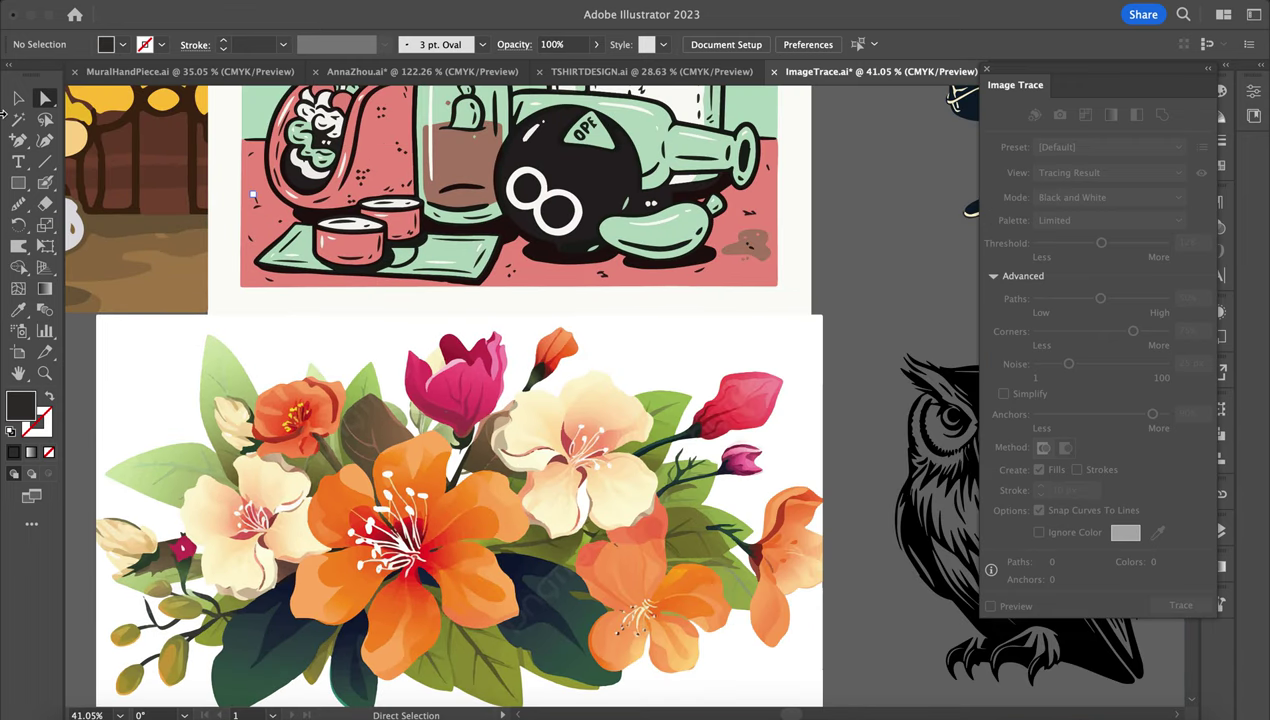
left_click(18, 97)
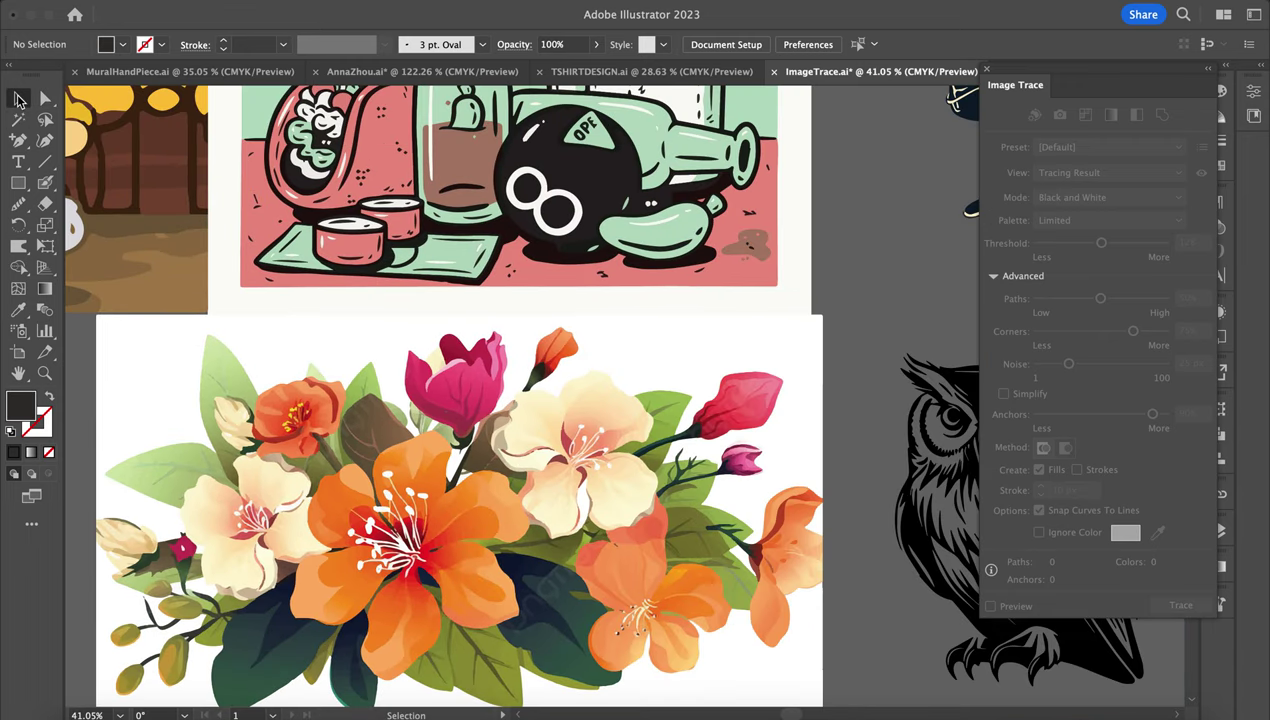
left_click(388, 393)
scroll(388, 393, "down", 2)
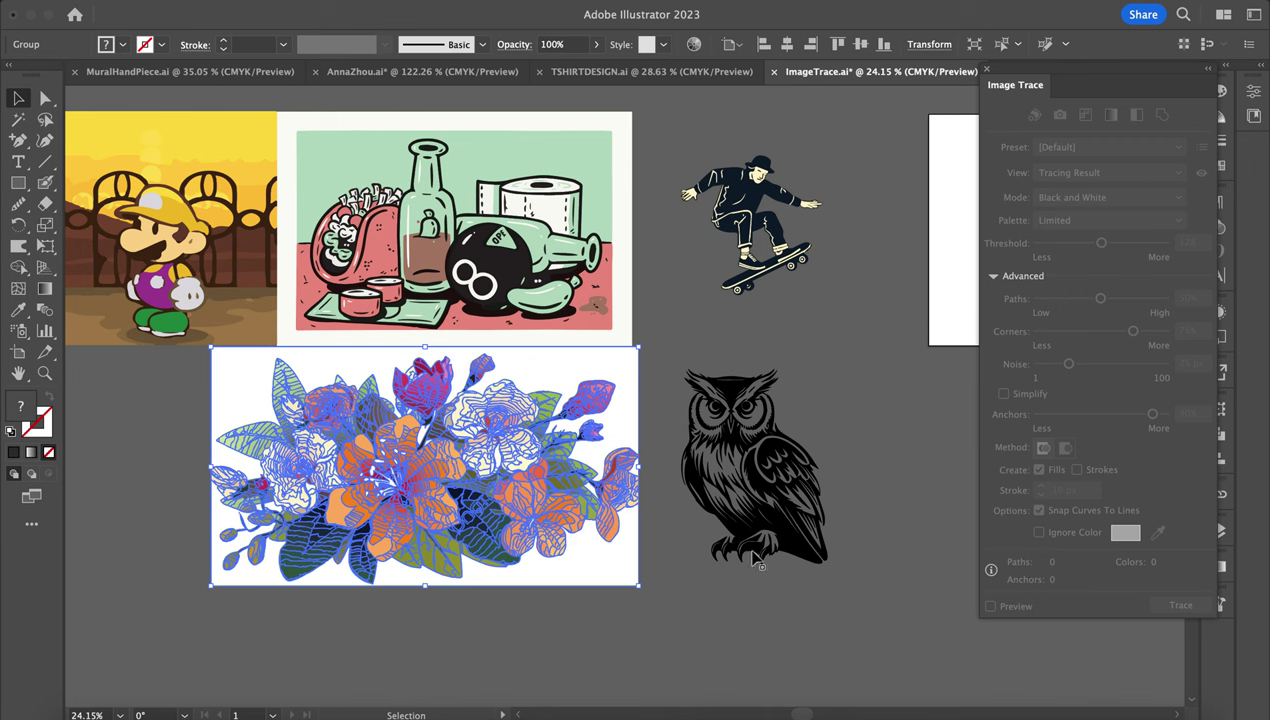
left_click(670, 549)
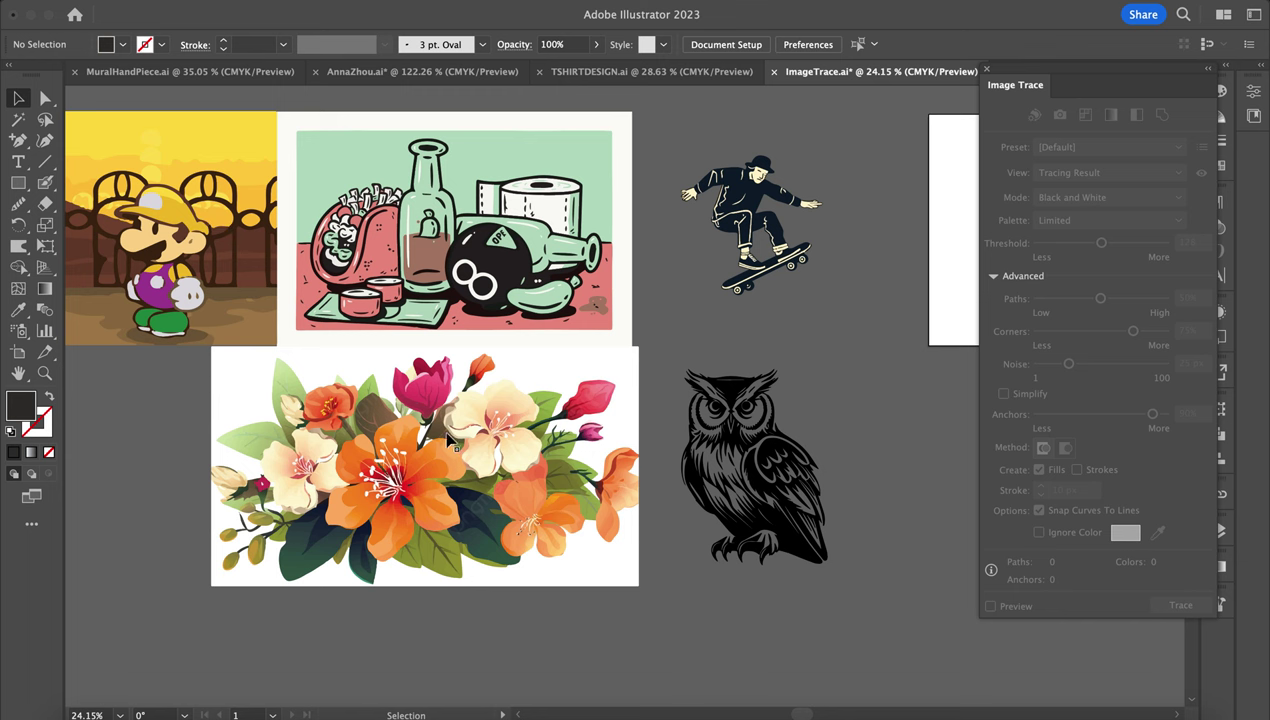
left_click(416, 427)
scroll(724, 437, "right", 5)
scroll(724, 437, "up", 1)
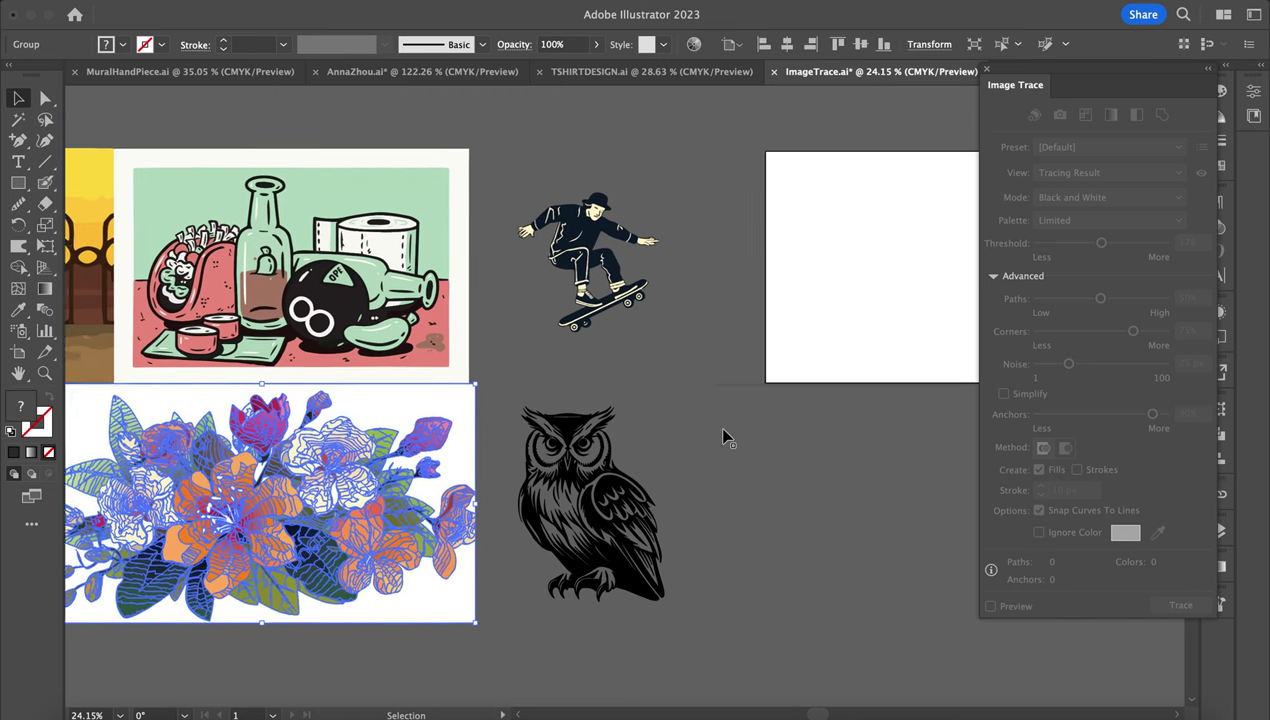
scroll(724, 437, "right", 3)
scroll(724, 437, "left", 8)
scroll(724, 437, "up", 1)
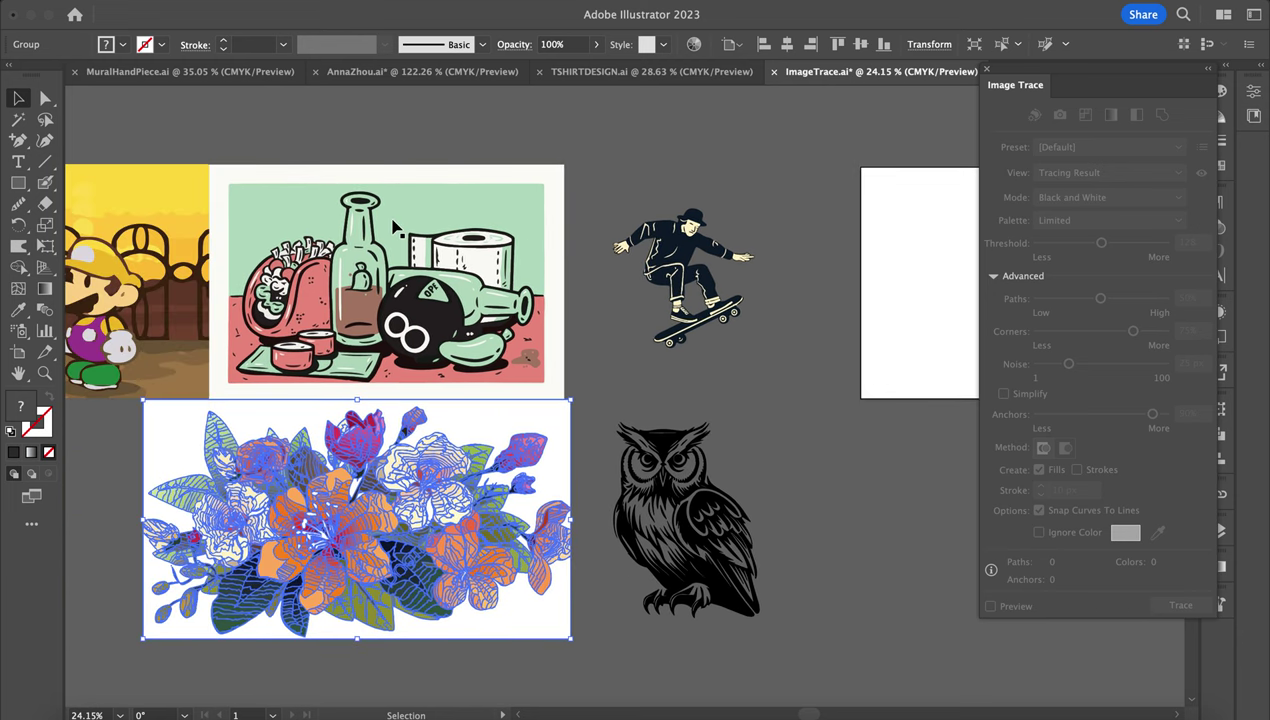
scroll(490, 287, "left", 5)
scroll(490, 287, "down", 1)
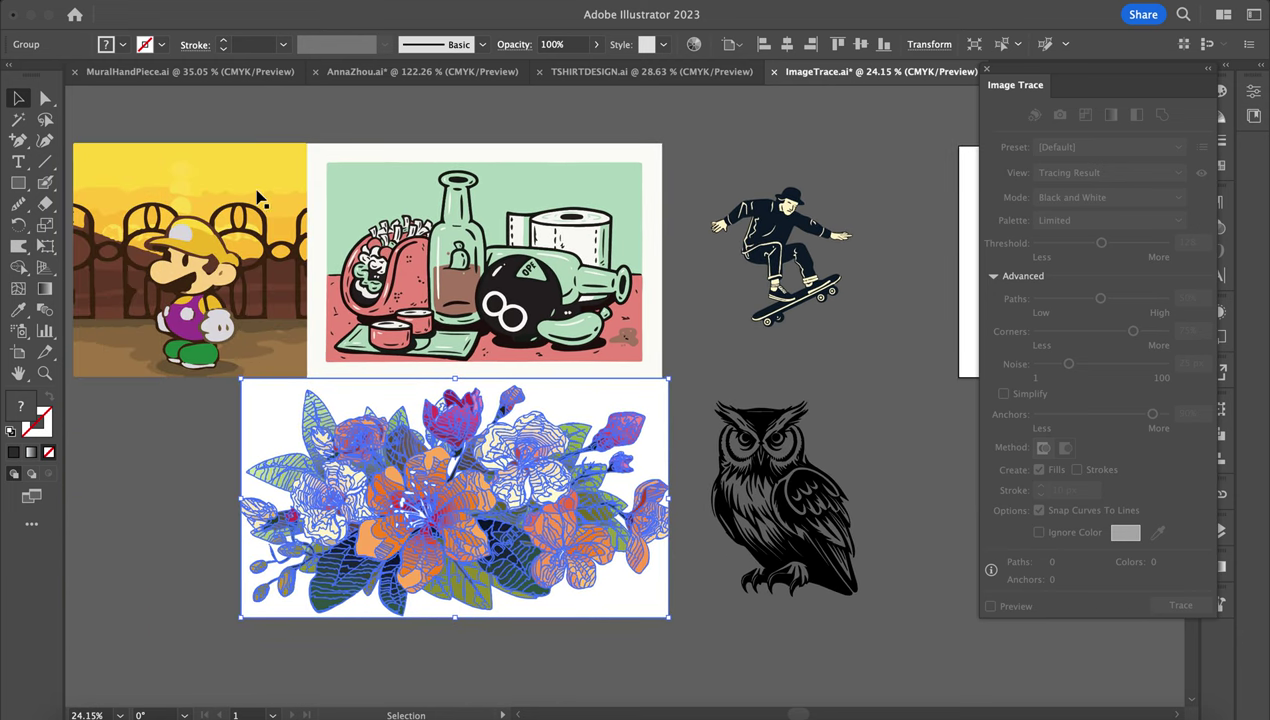
scroll(440, 270, "down", 3)
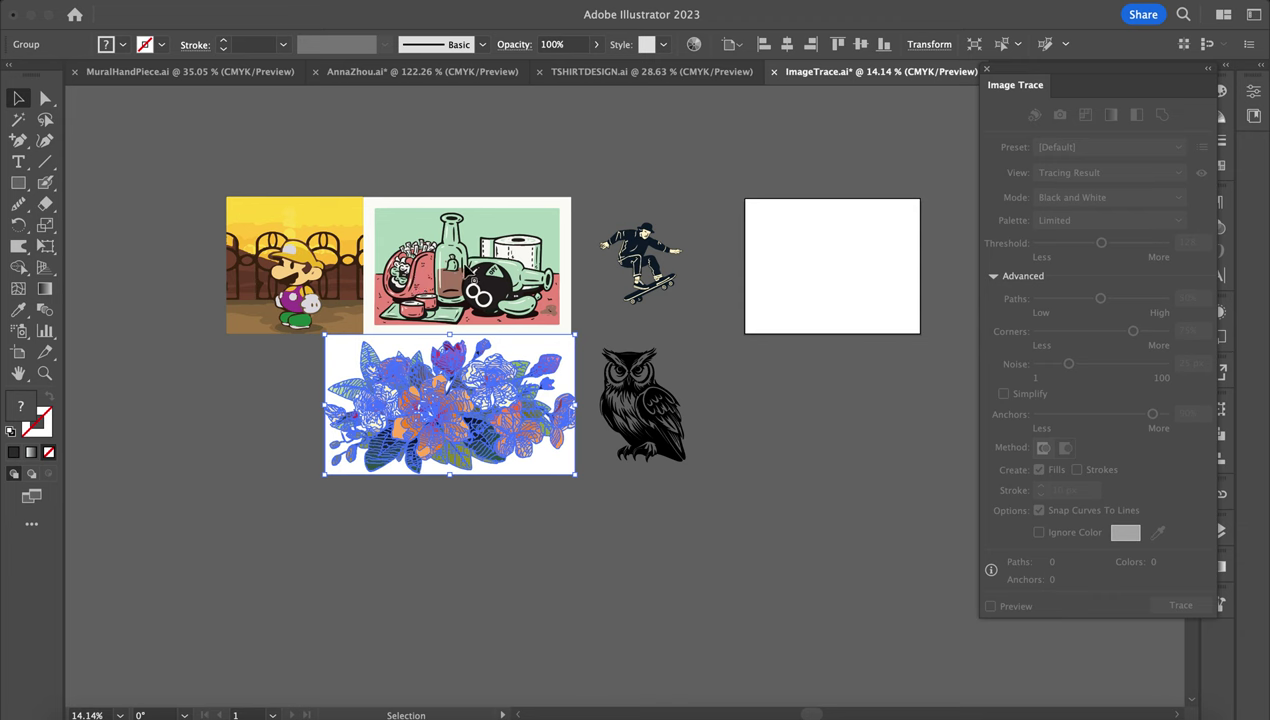
left_click(466, 270)
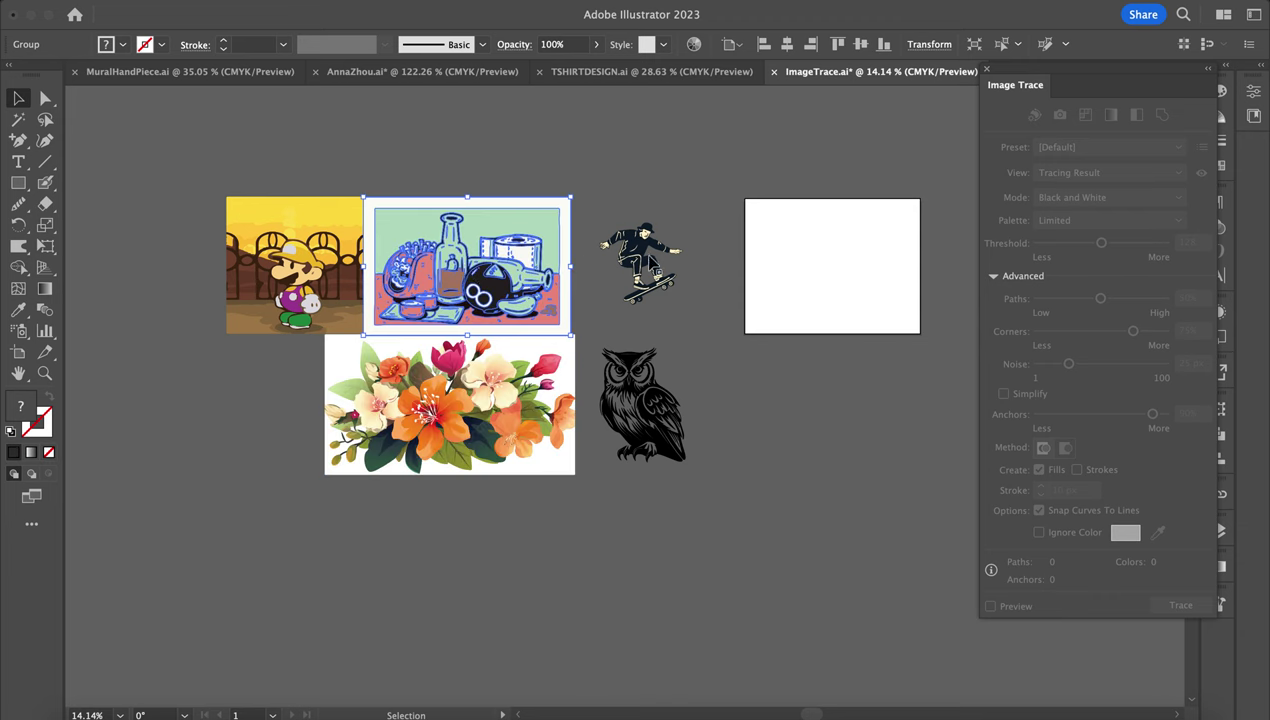
left_click(650, 263)
Move the skateboarder and still life onto the white artboard and scale them down.
left_click_drag(650, 262, 788, 237)
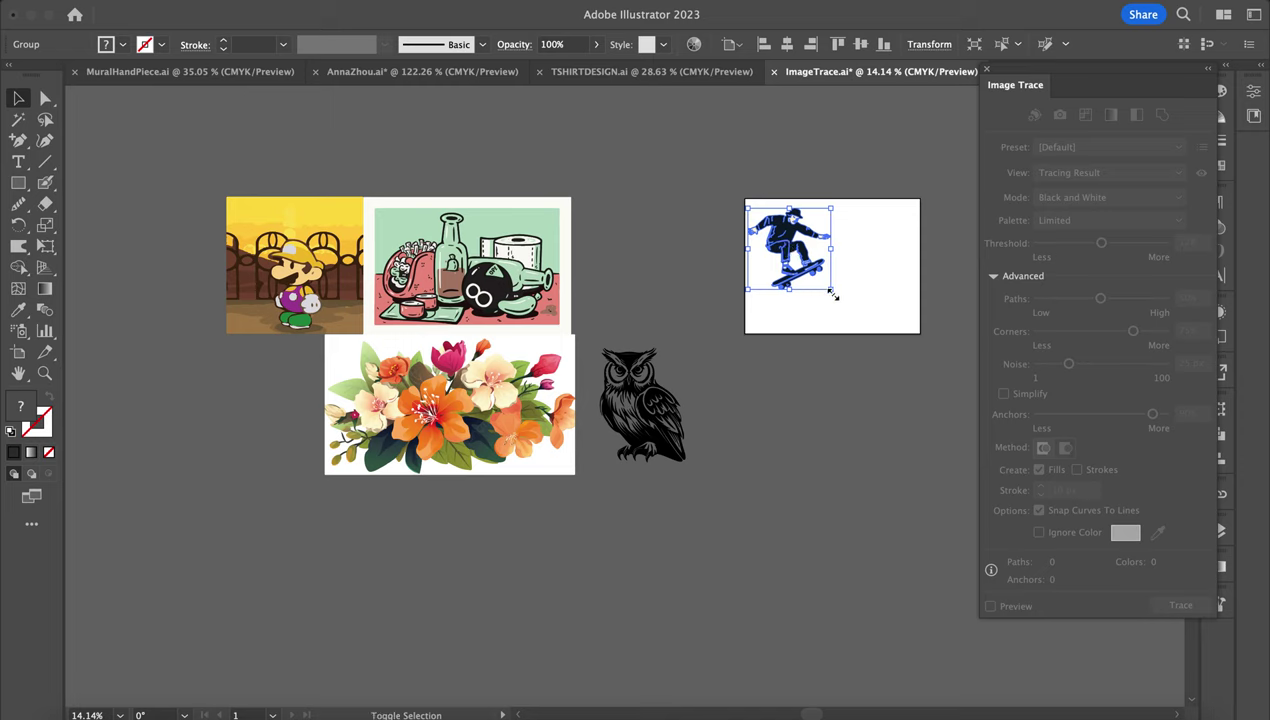
left_click_drag(832, 292, 807, 265)
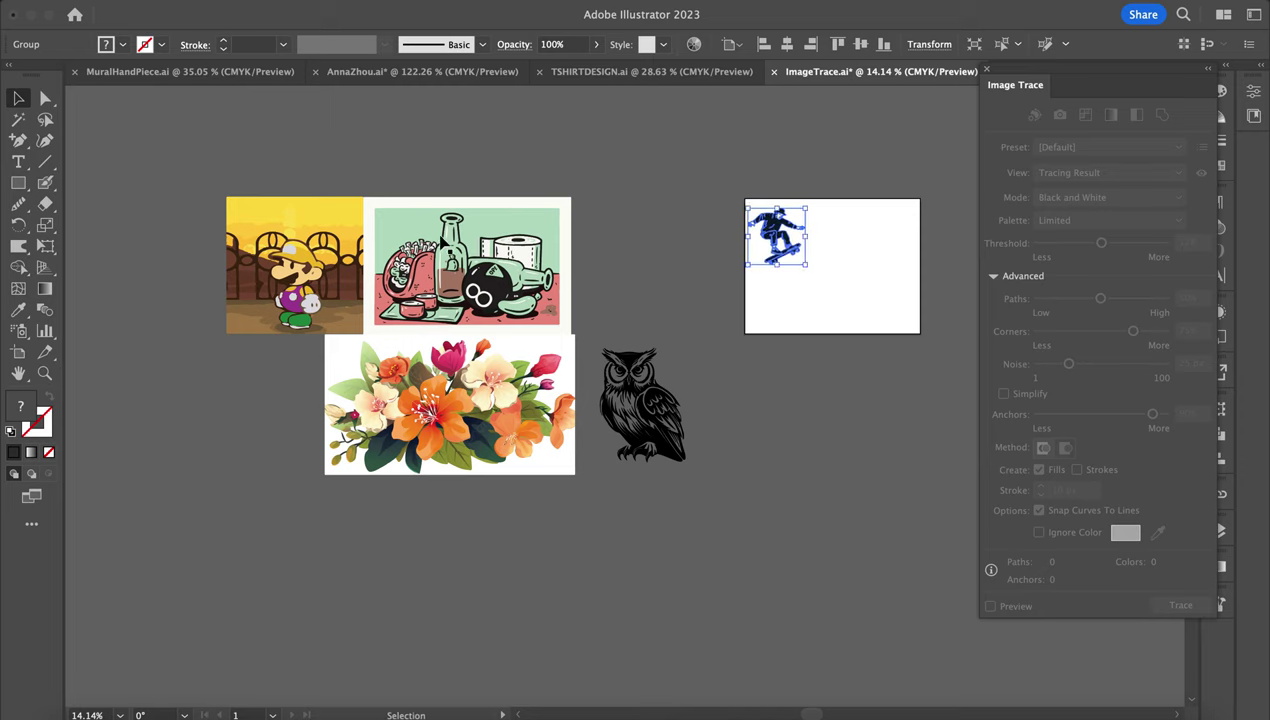
left_click(441, 244)
left_click_drag(525, 240, 927, 240)
left_click_drag(973, 193, 803, 289)
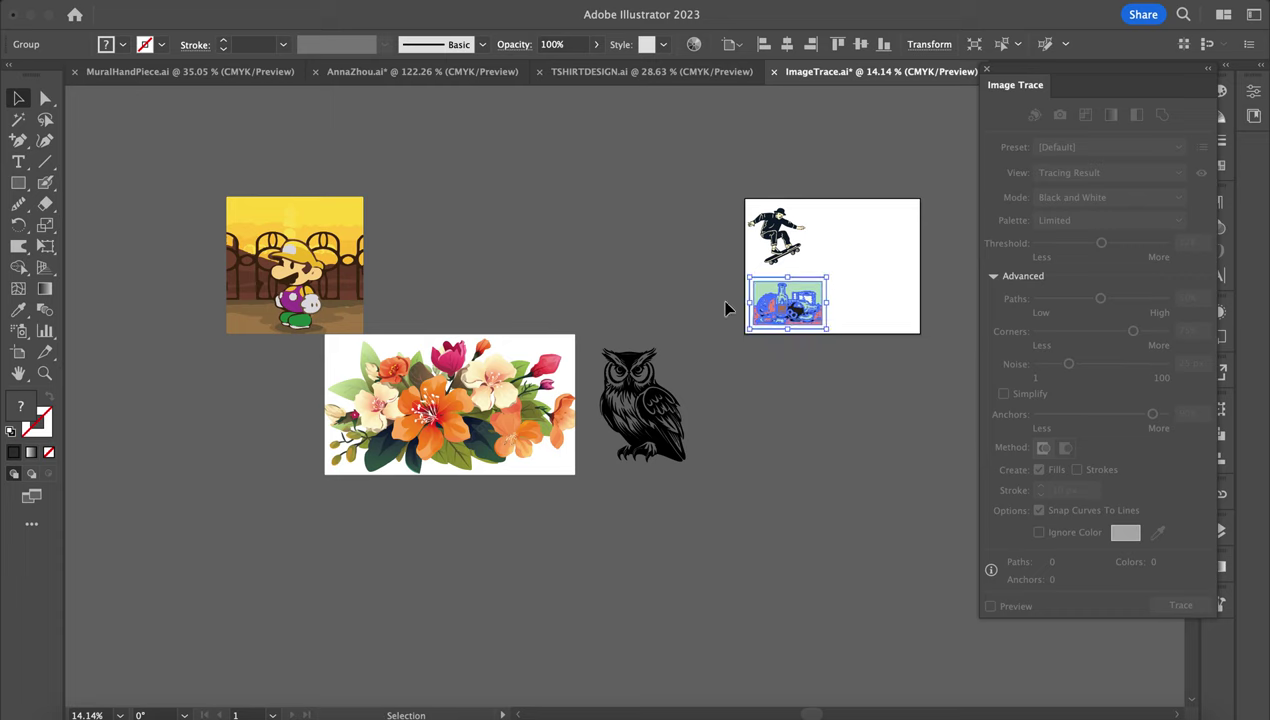
Scale the flower bouquet down and place it at the artboard's upper right beside the skateboarder.
left_click(465, 424)
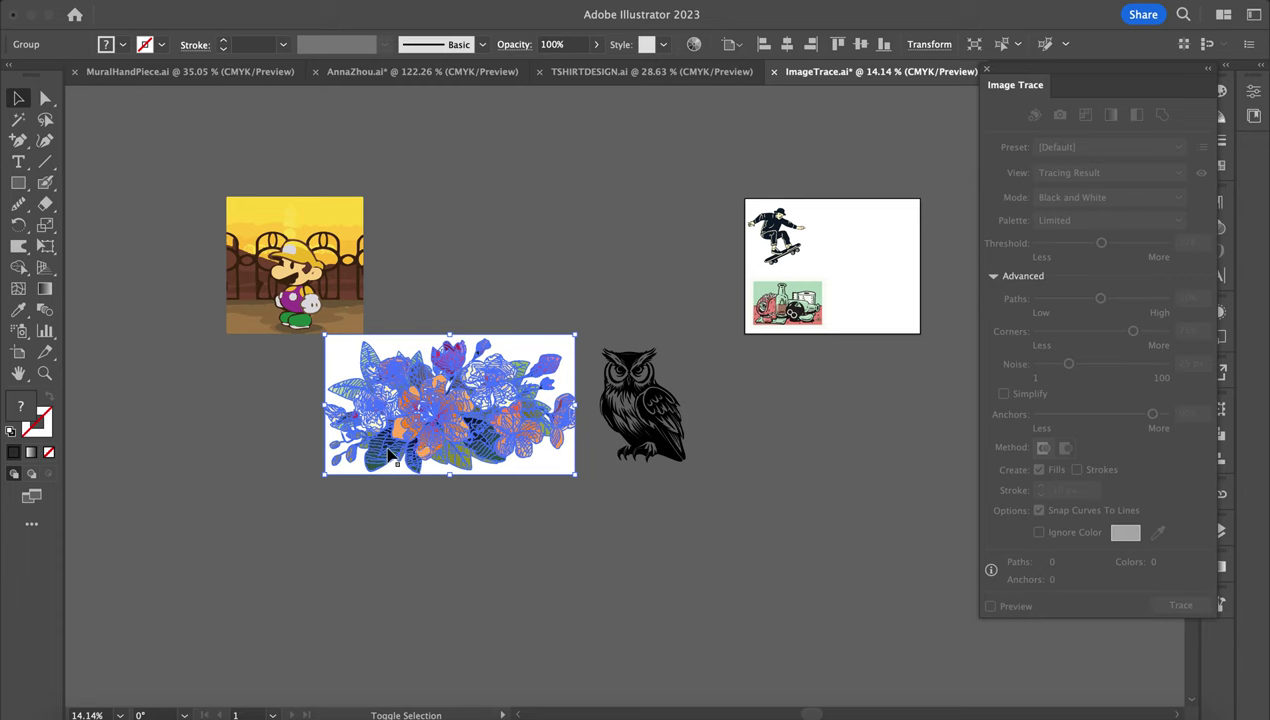
left_click_drag(325, 474, 439, 410)
scroll(357, 430, "right", 5)
left_click_drag(271, 443, 644, 315)
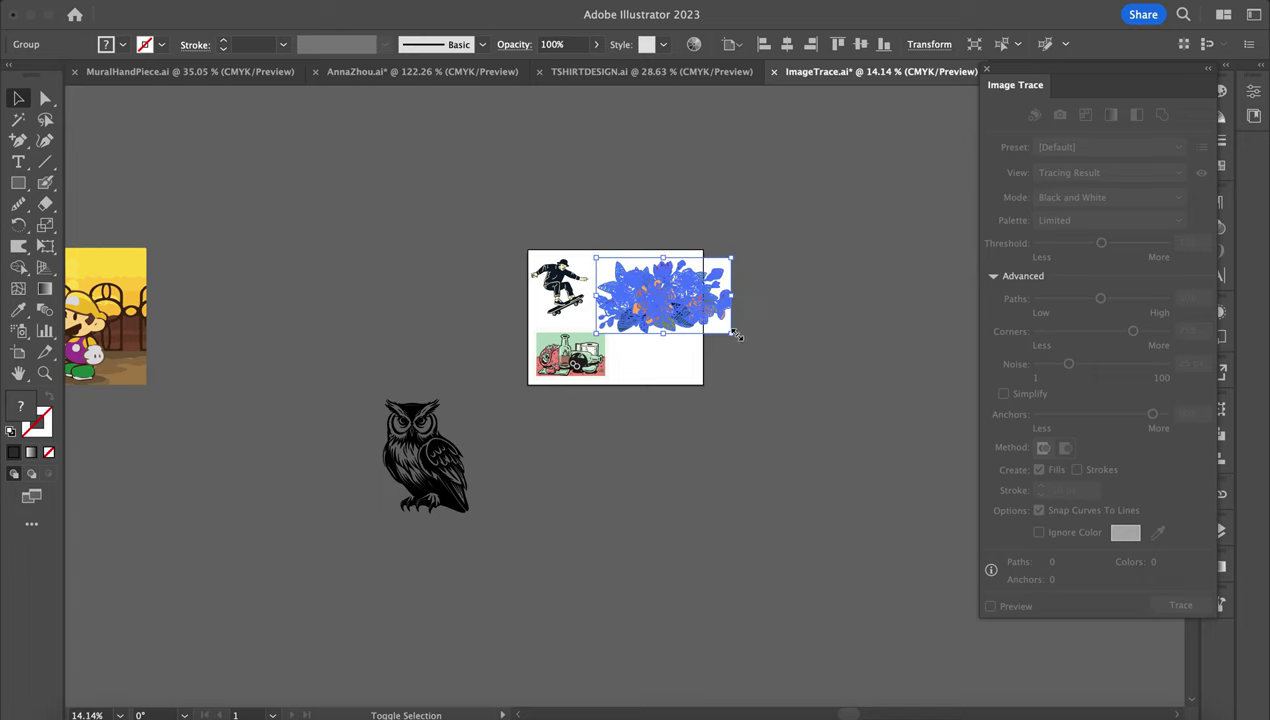
left_click_drag(721, 329, 668, 298)
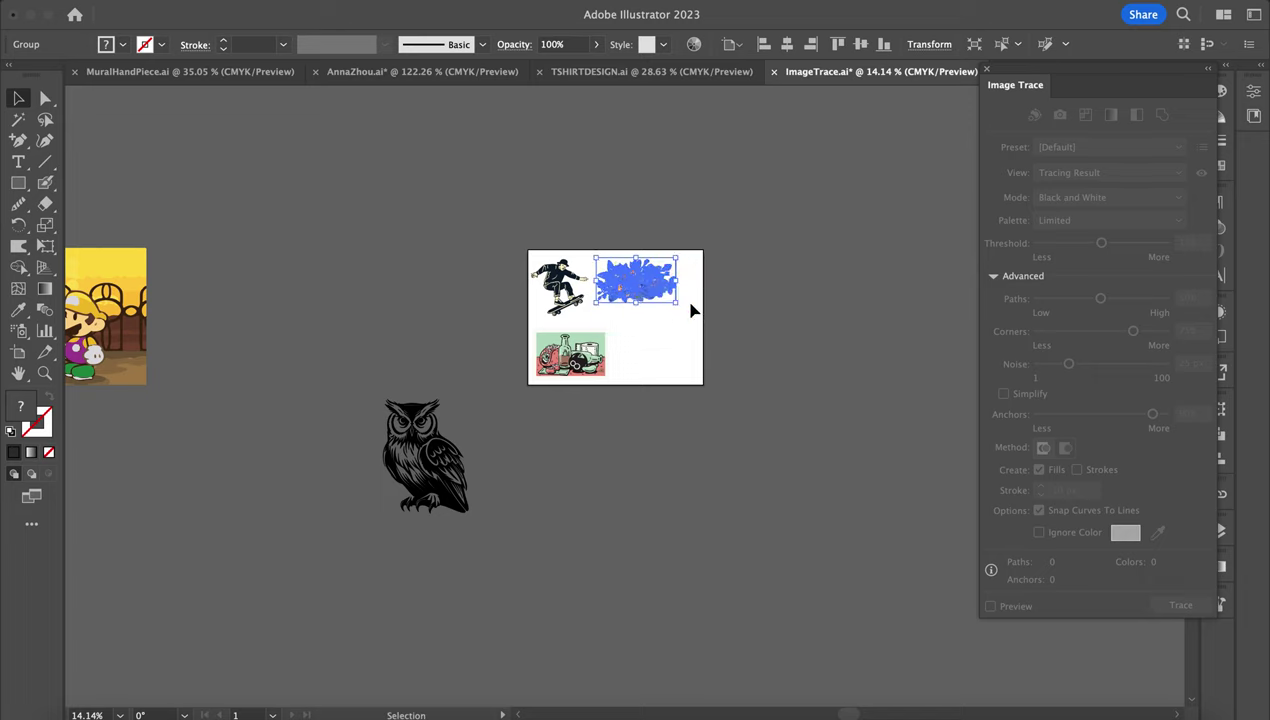